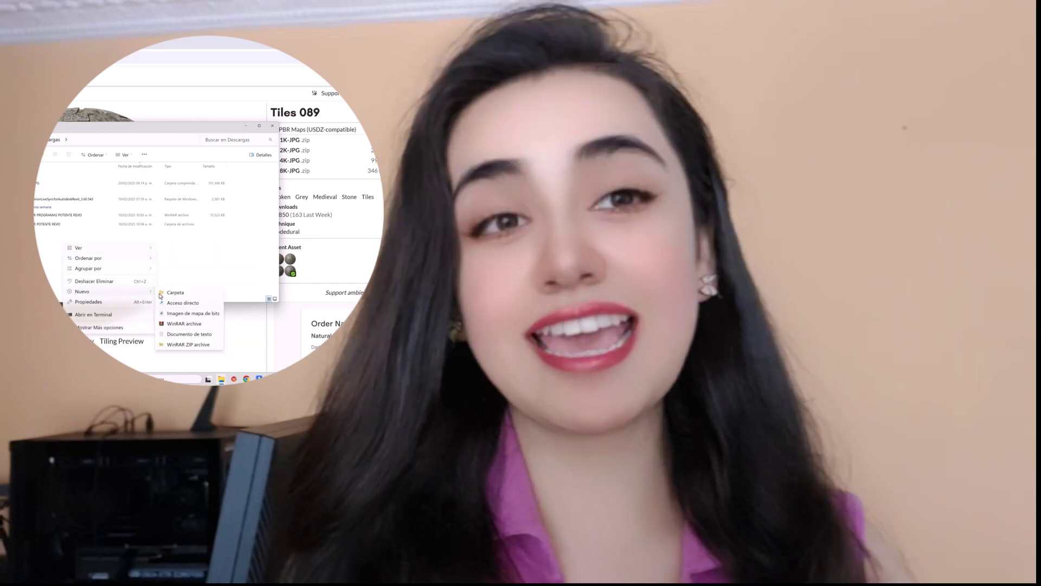
pyautogui.click(63, 244)
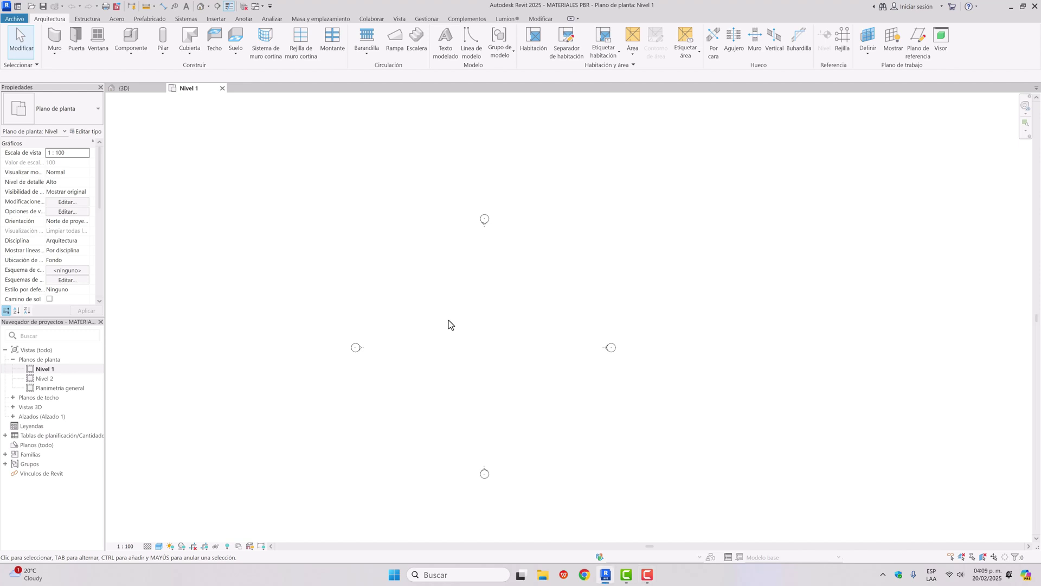
# Step: Draw a horizontal wall 2 m long in the Nivel 1 plan, just inside the west elevation marker
pyautogui.press('w')
pyautogui.press('a')
pyautogui.scroll(2, 396, 341)
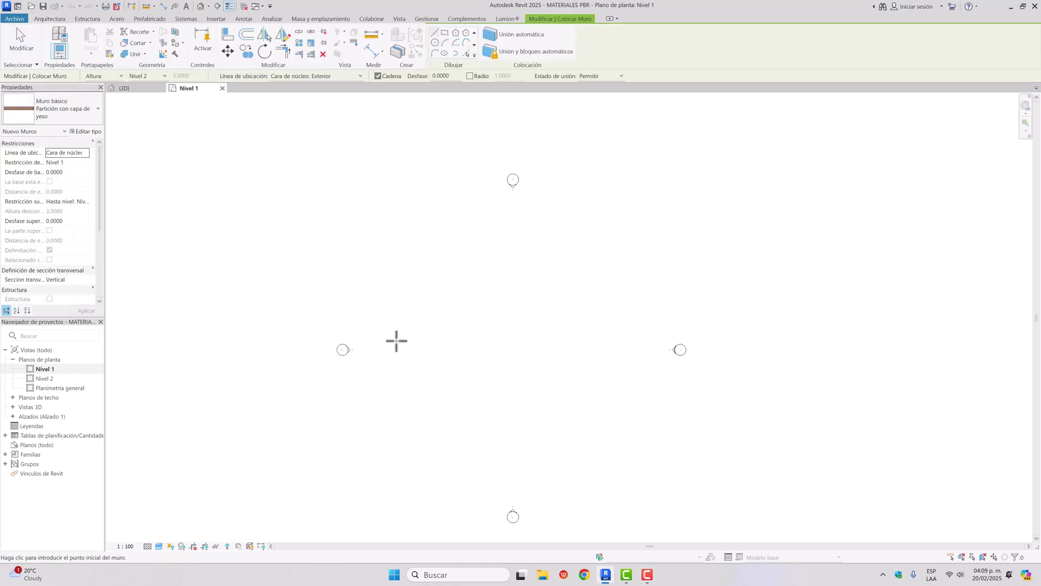
pyautogui.scroll(3, 395, 340)
pyautogui.click(392, 363)
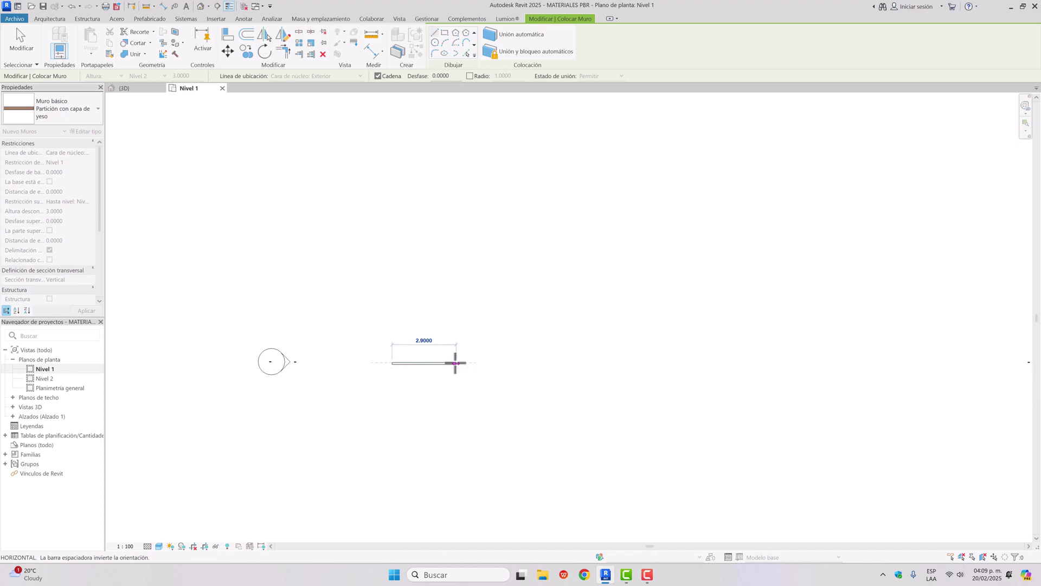
pyautogui.write('2')
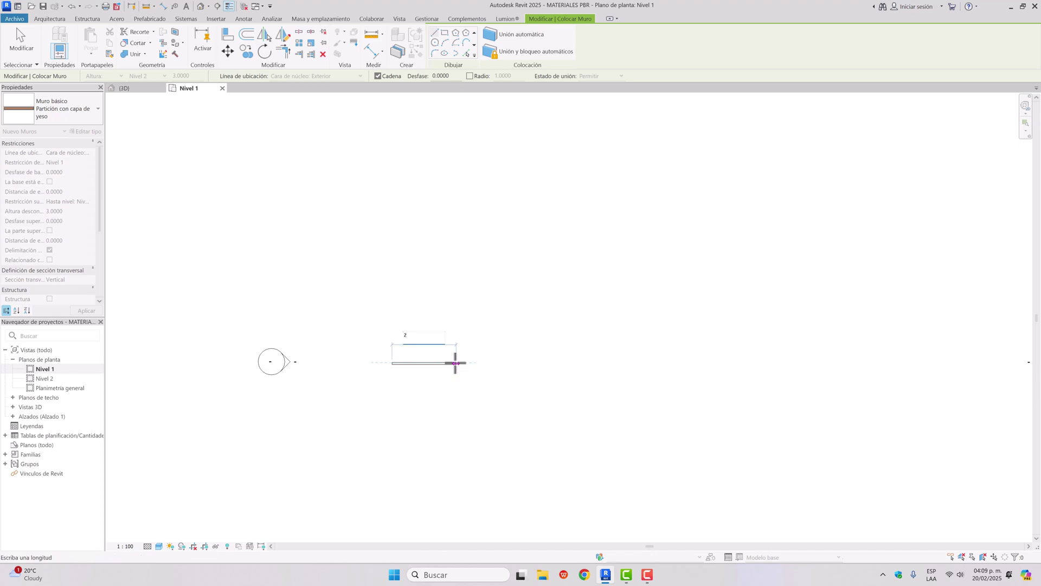
pyautogui.press('Return')
pyautogui.press('Escape')
pyautogui.press('Escape')
# Step: Change the wall's type to the basic wall Por defecto - 20 cm
pyautogui.click(414, 362)
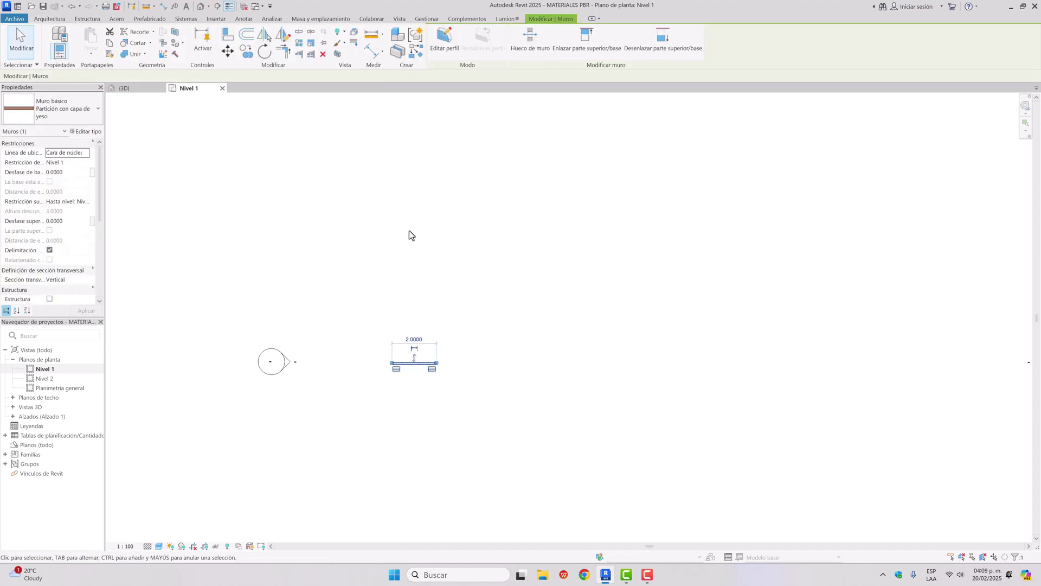
pyautogui.click(52, 110)
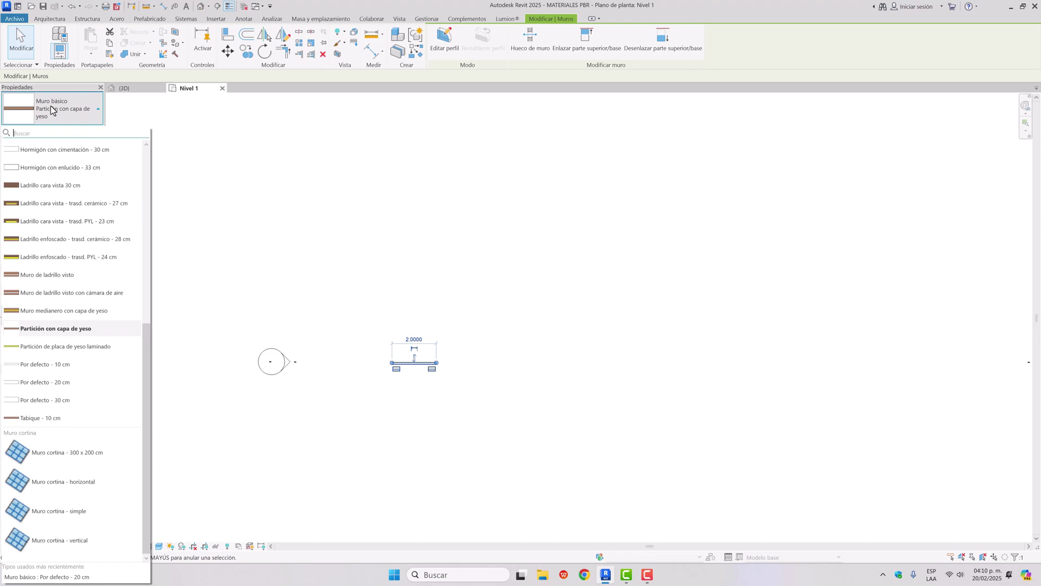
pyautogui.click(66, 386)
pyautogui.click(425, 406)
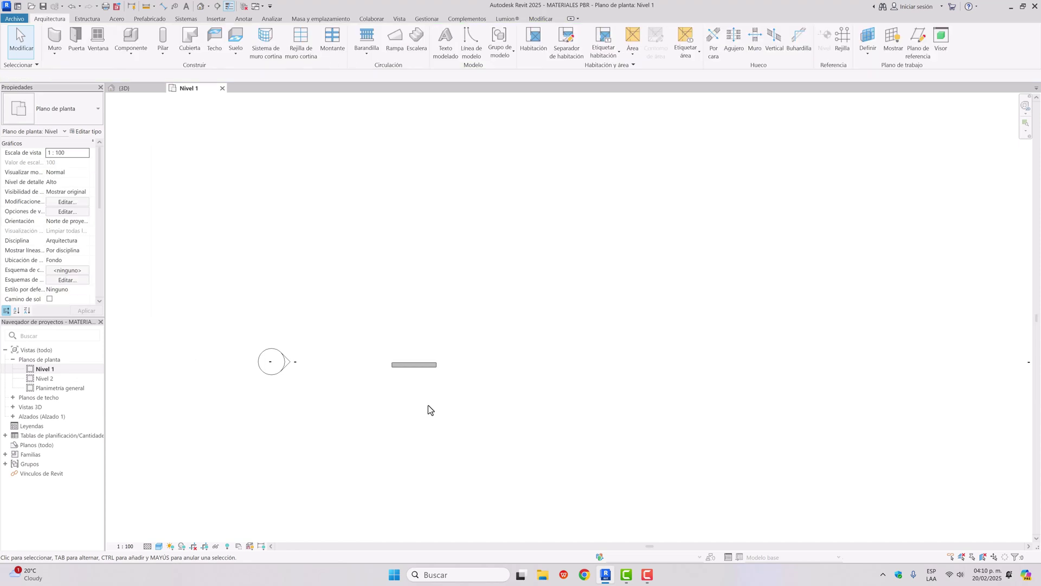
pyautogui.scroll(2, 414, 403)
pyautogui.scroll(1, 414, 408)
pyautogui.moveTo(581, 439); pyautogui.dragTo(612, 487, button='middle')
pyautogui.click(420, 413)
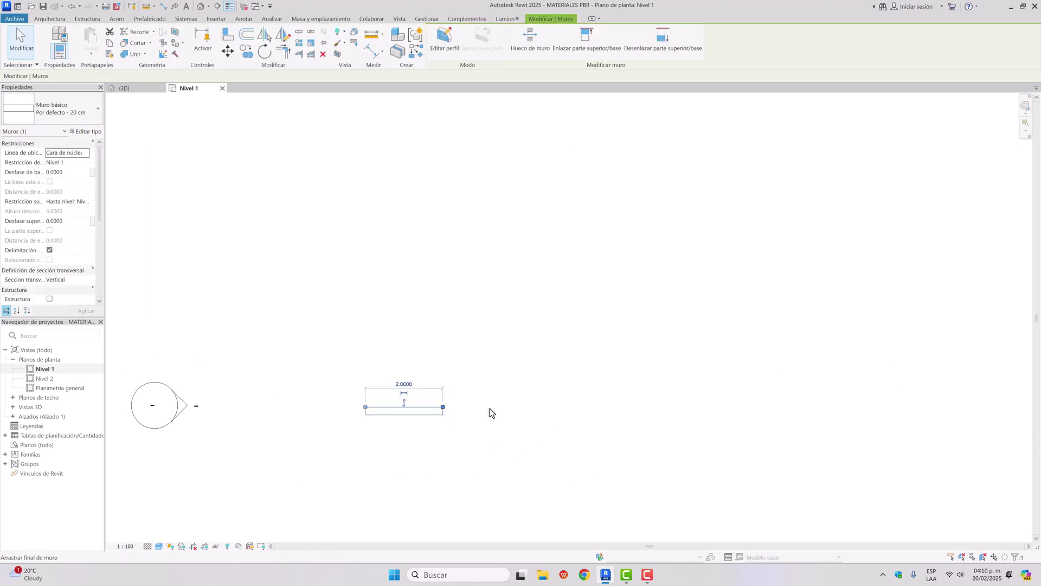
pyautogui.scroll(-2, 519, 424)
pyautogui.moveTo(520, 425); pyautogui.dragTo(479, 420, button='middle')
pyautogui.click(479, 420)
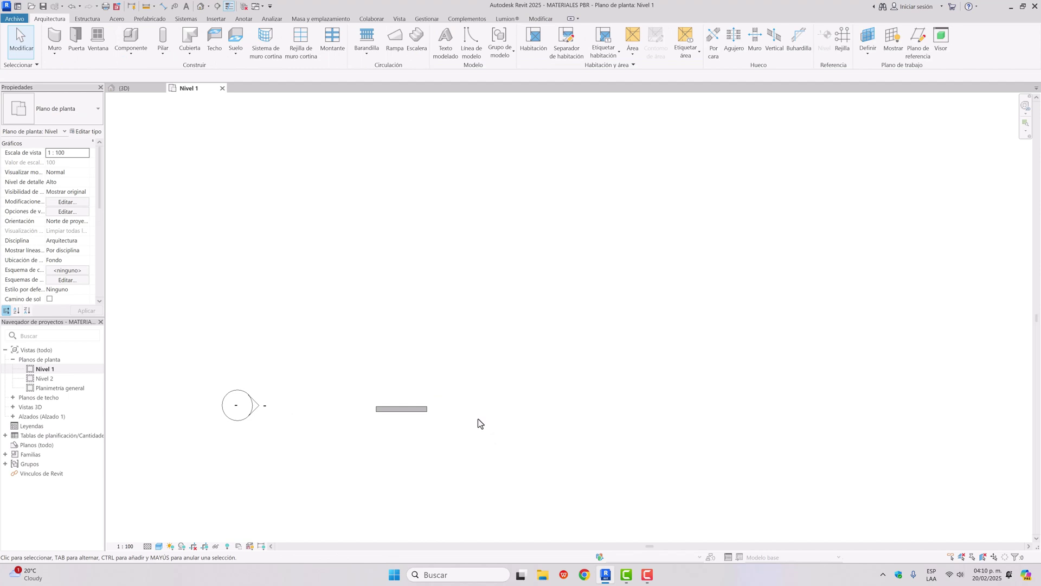
# Step: Create a horizontal linear array of the wall with 3 m spacing and 5 members
pyautogui.click(409, 410)
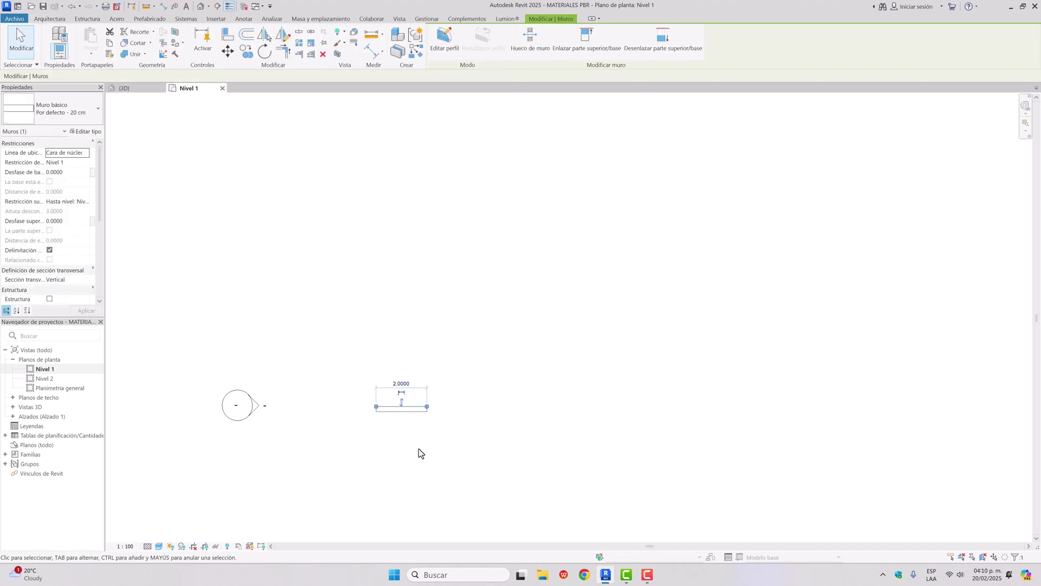
pyautogui.press('a')
pyautogui.press('r')
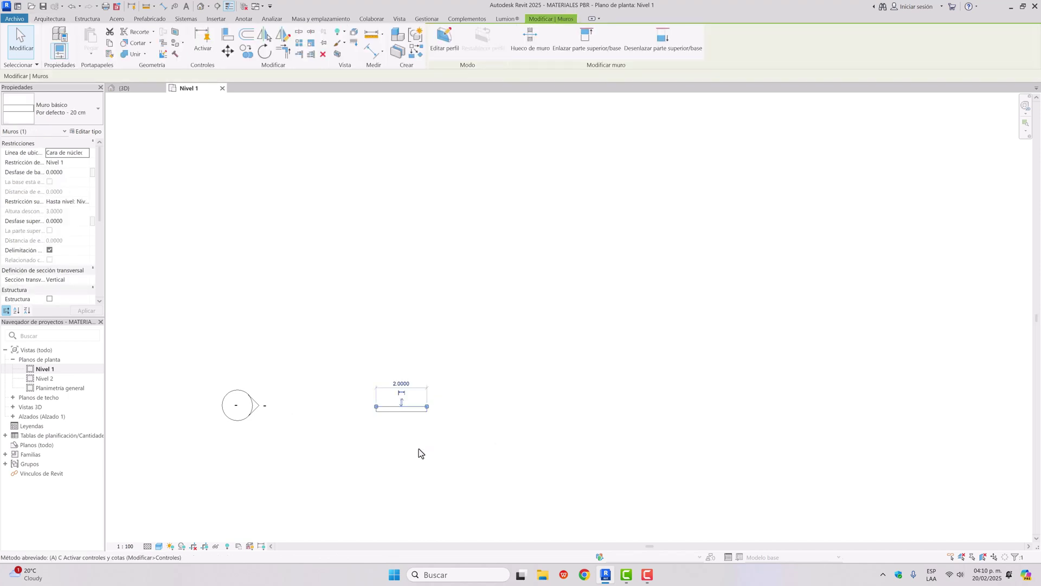
pyautogui.click(401, 406)
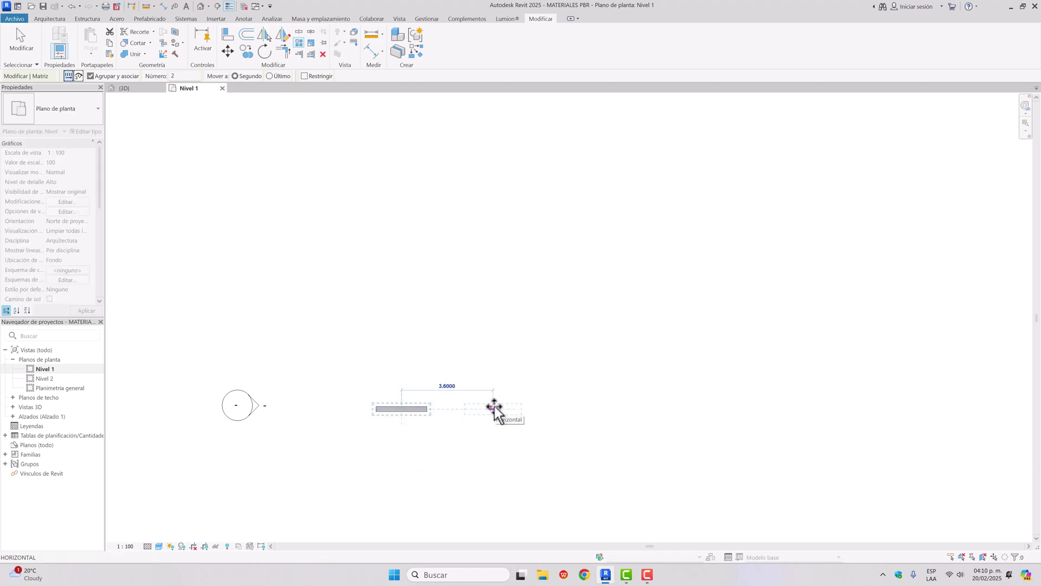
pyautogui.write('3')
pyautogui.press('Return')
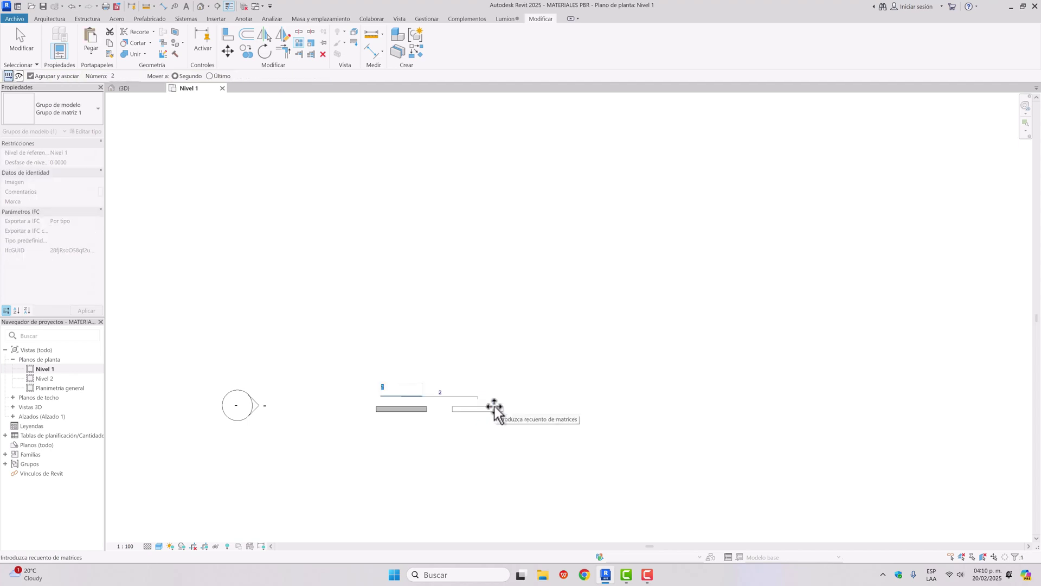
pyautogui.write('5')
pyautogui.press('Return')
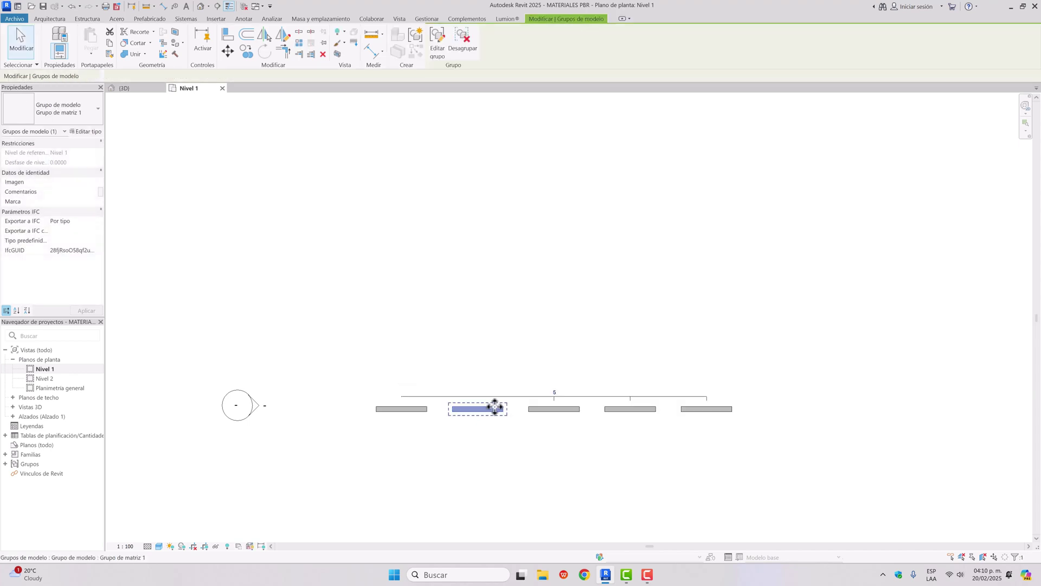
pyautogui.click(544, 336)
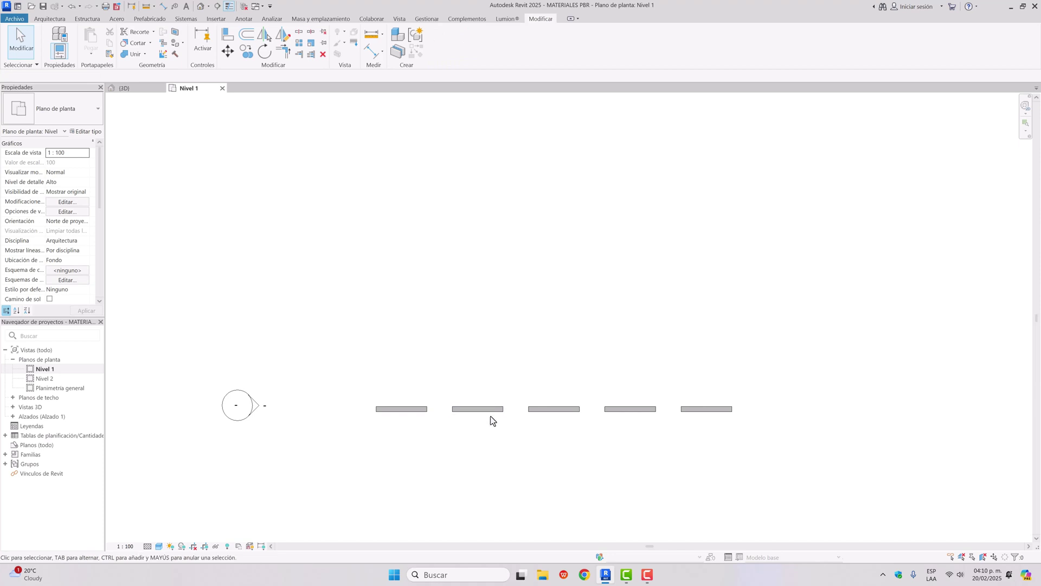
# Step: Ungroup each of the five arrayed wall groups into independent walls
pyautogui.click(406, 409)
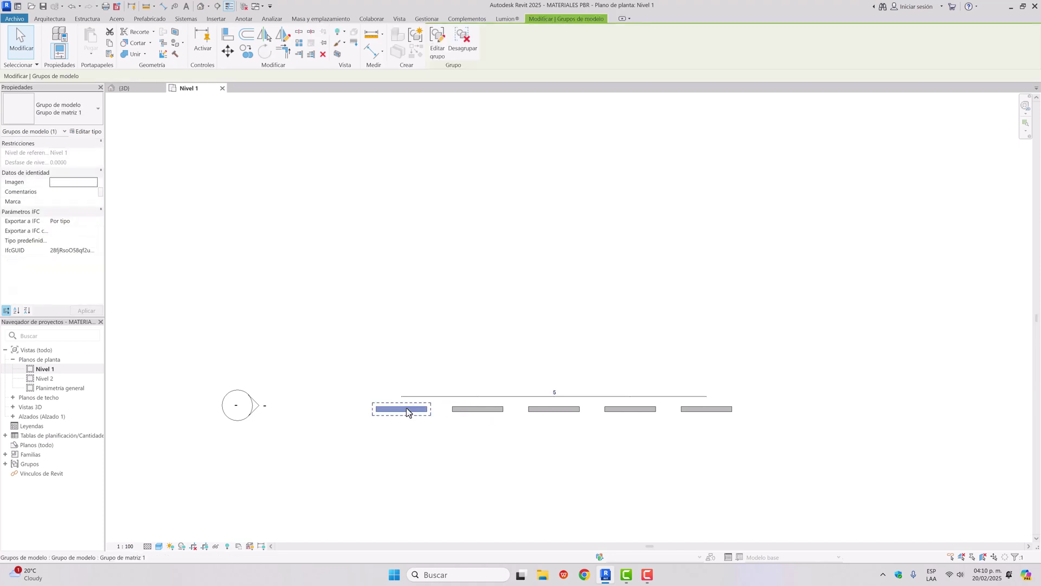
pyautogui.click(469, 41)
pyautogui.click(470, 412)
pyautogui.click(550, 415)
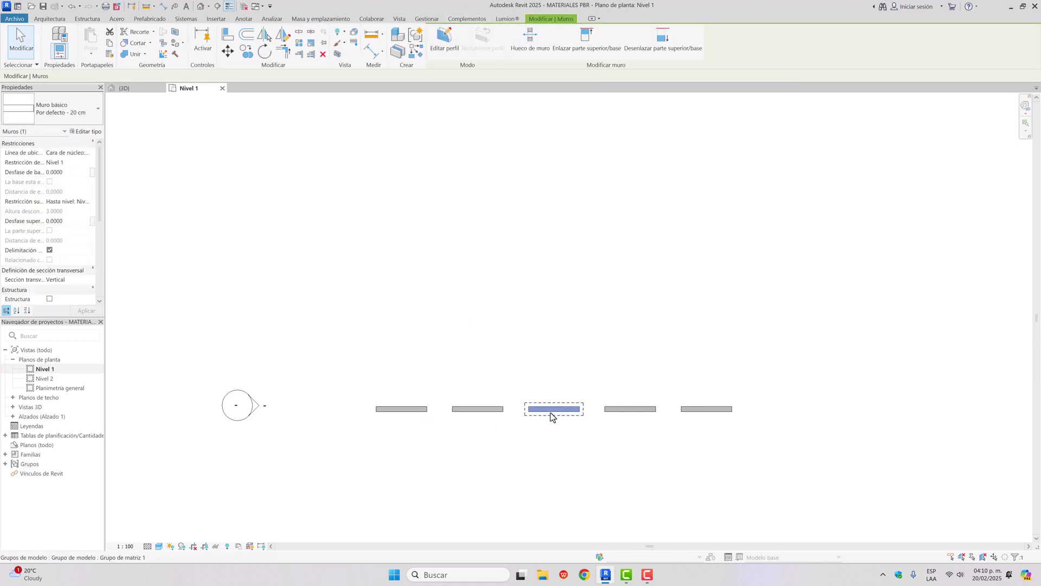
pyautogui.click(469, 41)
pyautogui.click(639, 411)
pyautogui.click(469, 41)
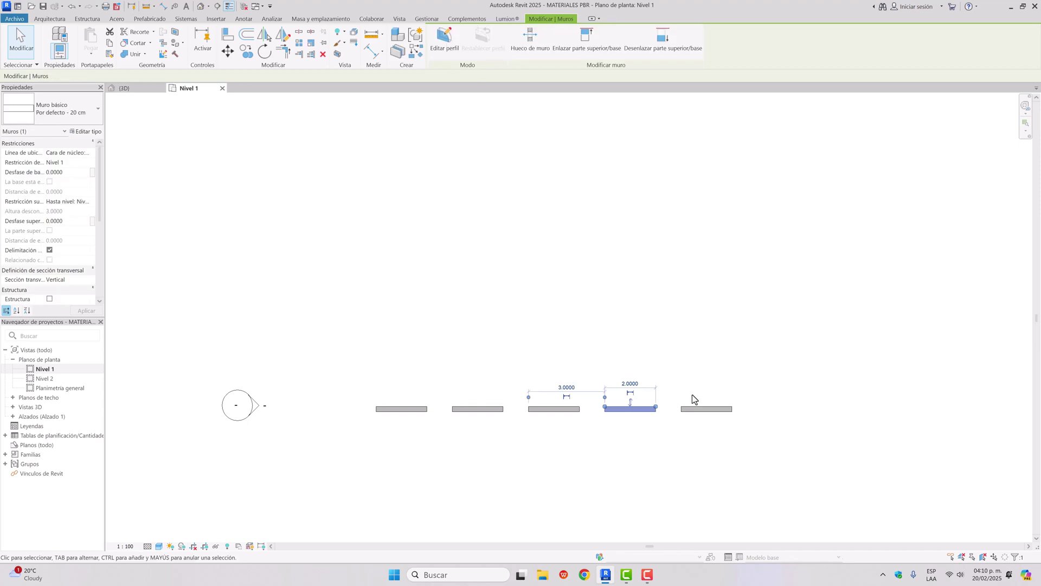
pyautogui.click(705, 409)
pyautogui.click(469, 41)
pyautogui.click(491, 308)
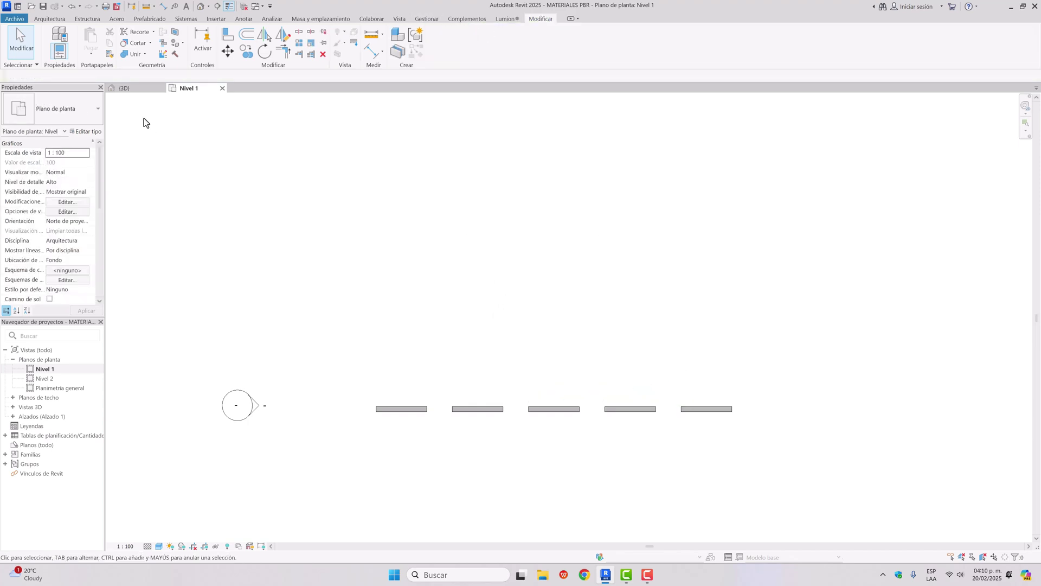
# Step: Show the five walls in the 3D view and set its visual style to Realista
pyautogui.click(139, 89)
pyautogui.scroll(5, 499, 267)
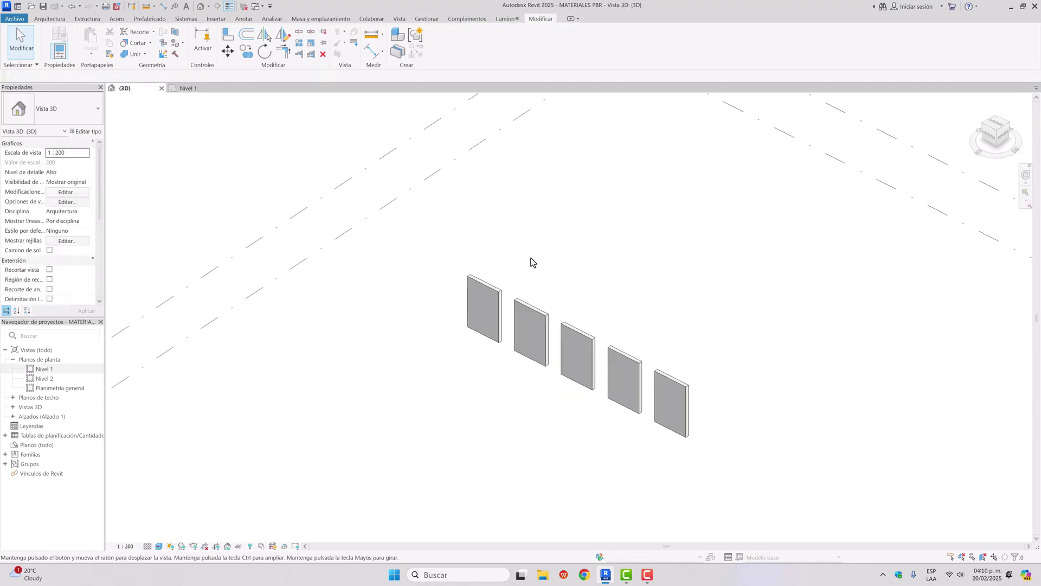
pyautogui.click(158, 546)
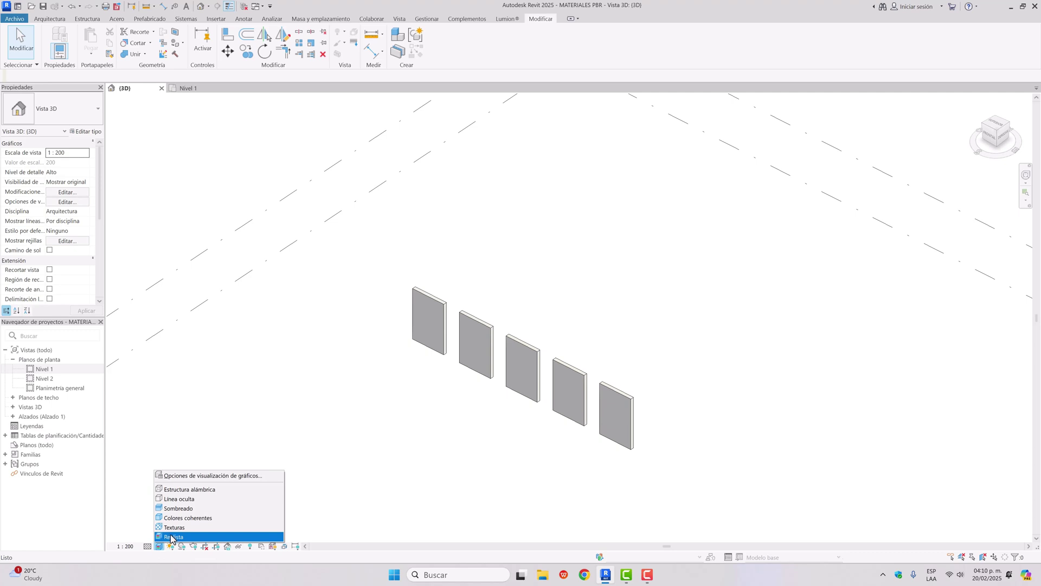
pyautogui.click(172, 536)
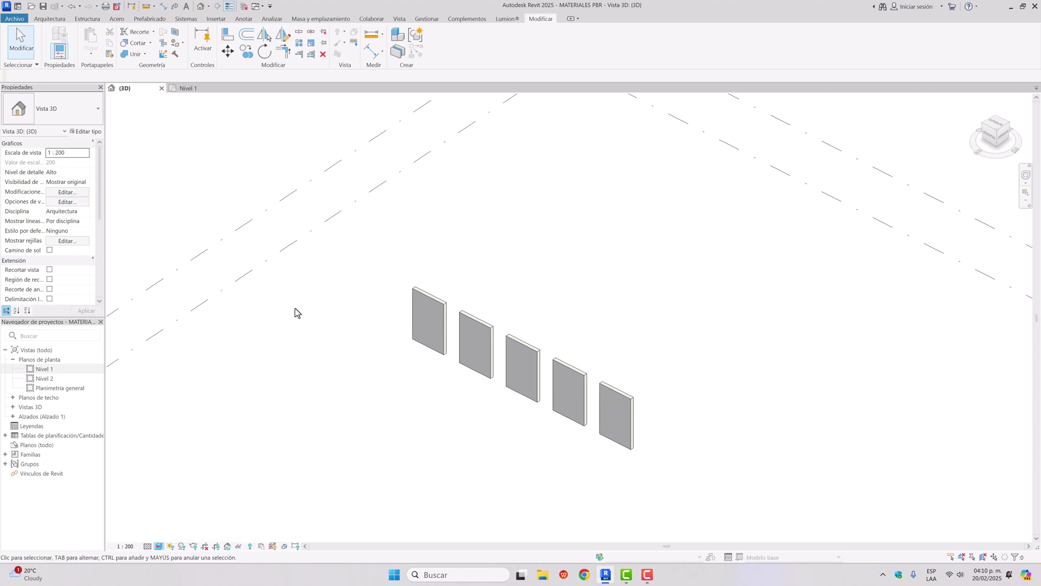
pyautogui.click(229, 10)
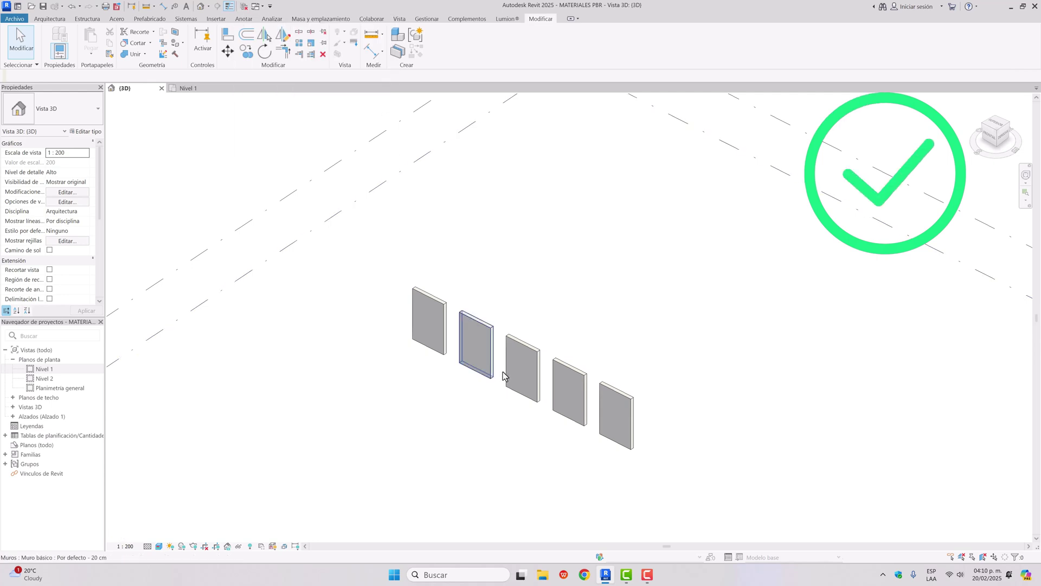
pyautogui.scroll(5, 509, 359)
pyautogui.moveTo(600, 309); pyautogui.dragTo(686, 188, button='middle')
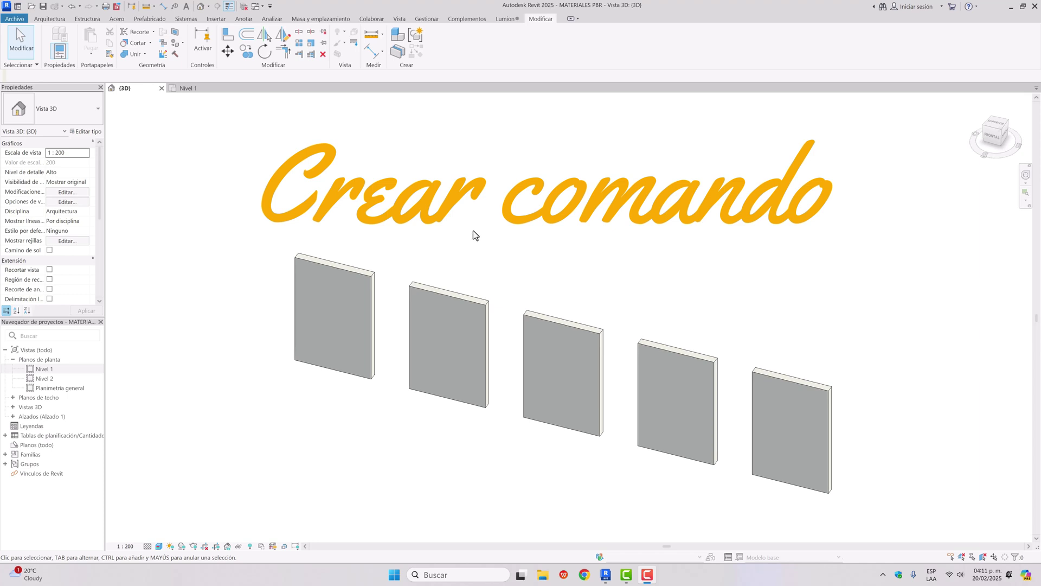
# Step: Assign the keyboard shortcut MN to the Materiales command and accept the shortcut settings
pyautogui.click(428, 20)
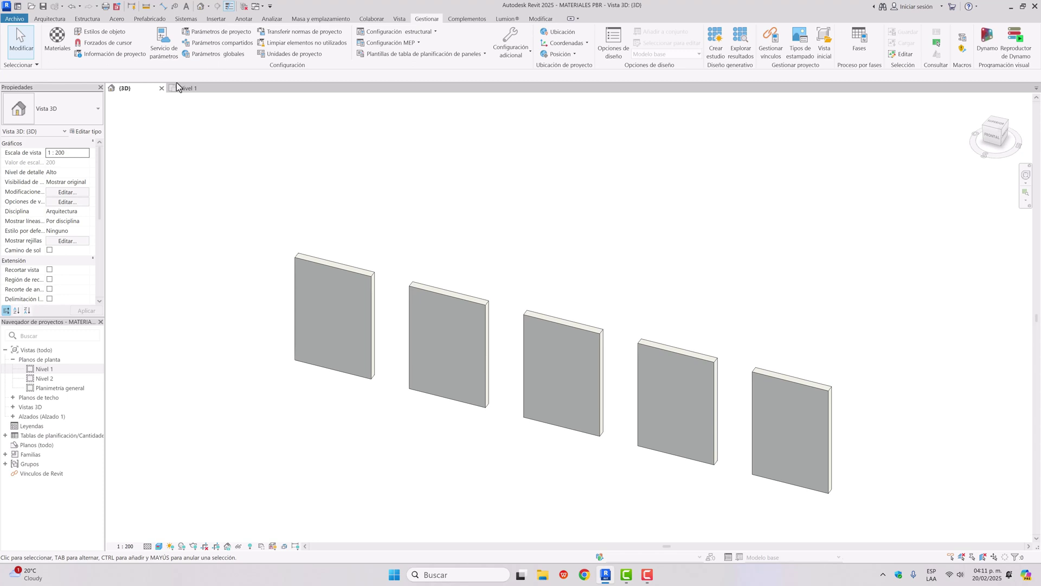
pyautogui.click(59, 20)
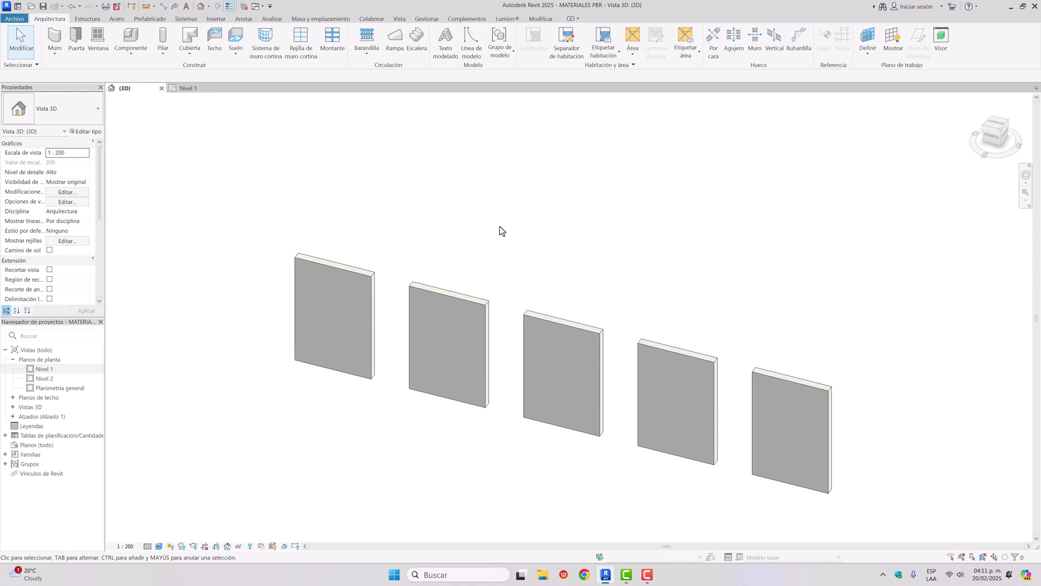
pyautogui.press('k')
pyautogui.press('s')
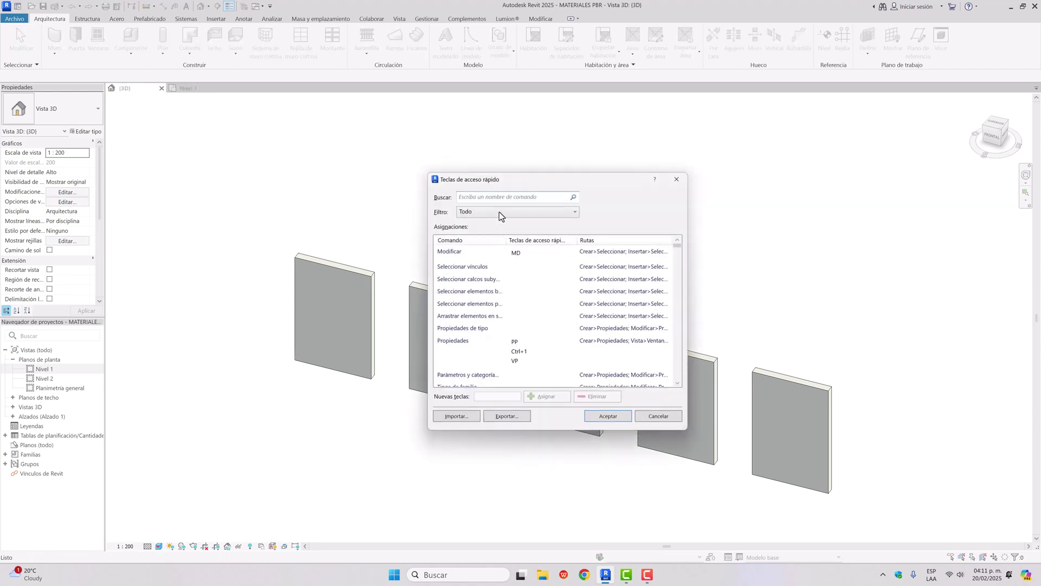
pyautogui.moveTo(512, 181); pyautogui.dragTo(392, 195)
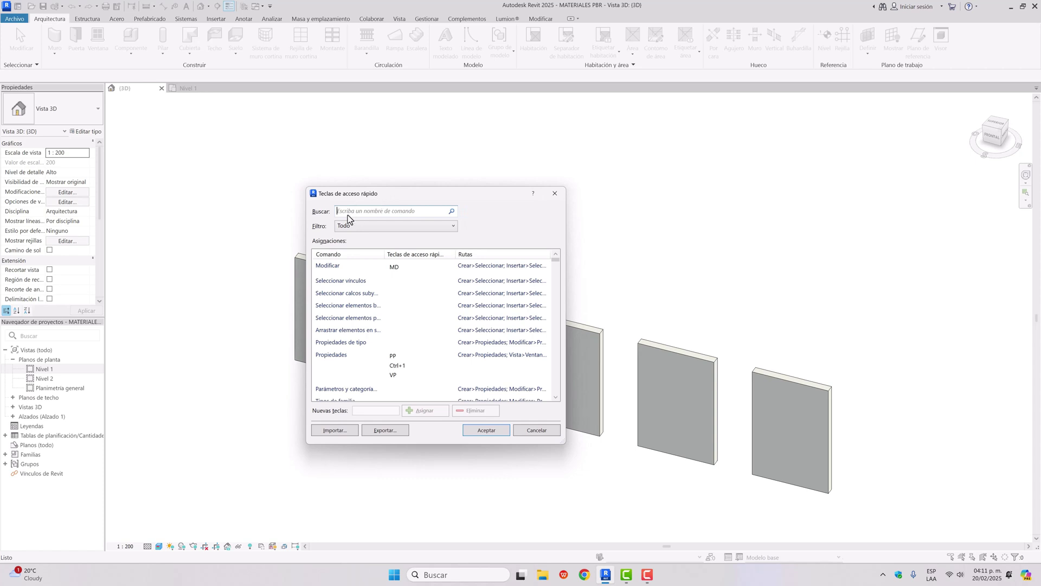
pyautogui.write('mater')
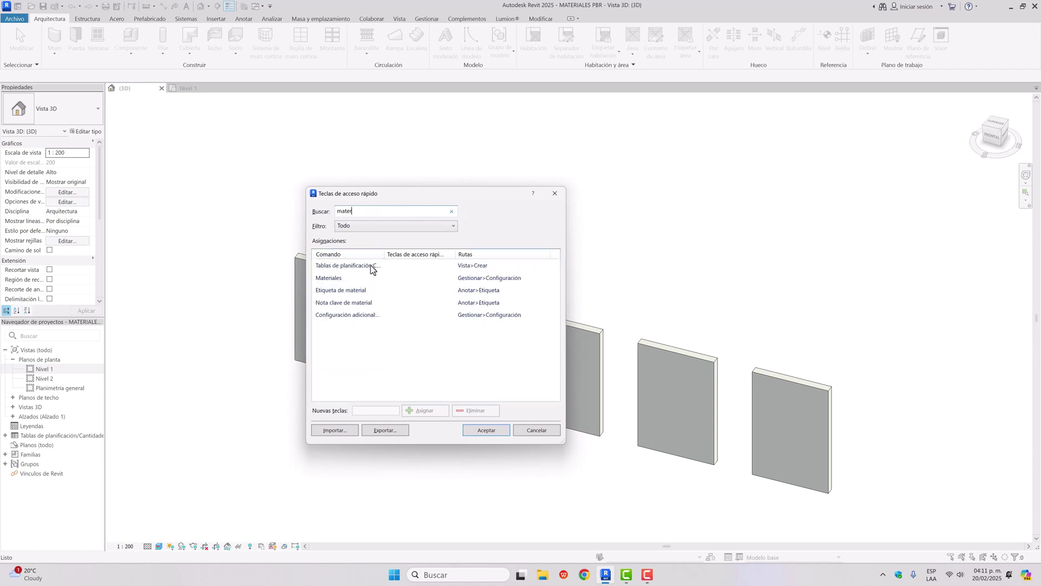
pyautogui.click(331, 279)
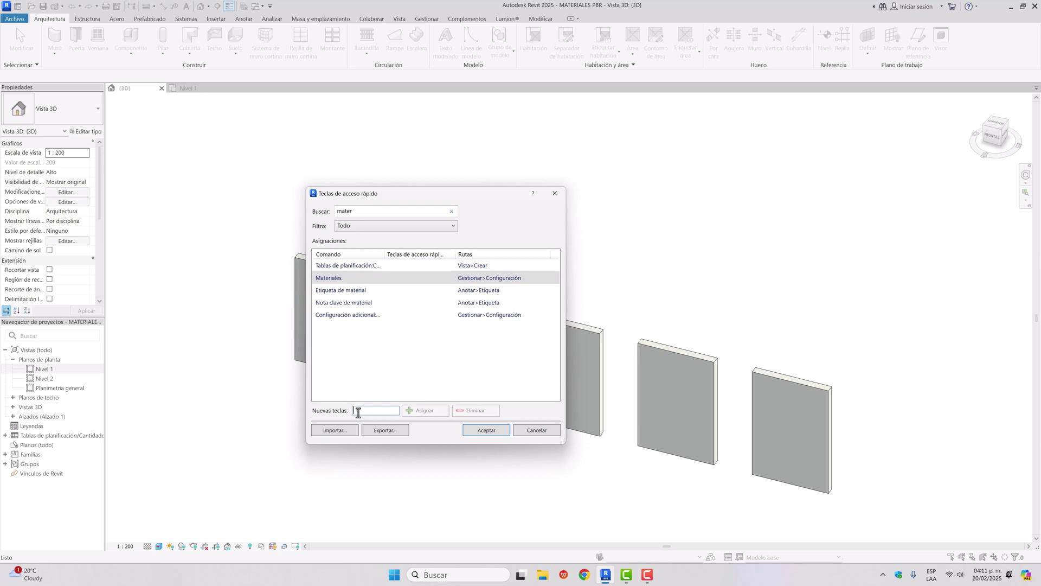
pyautogui.write('MN')
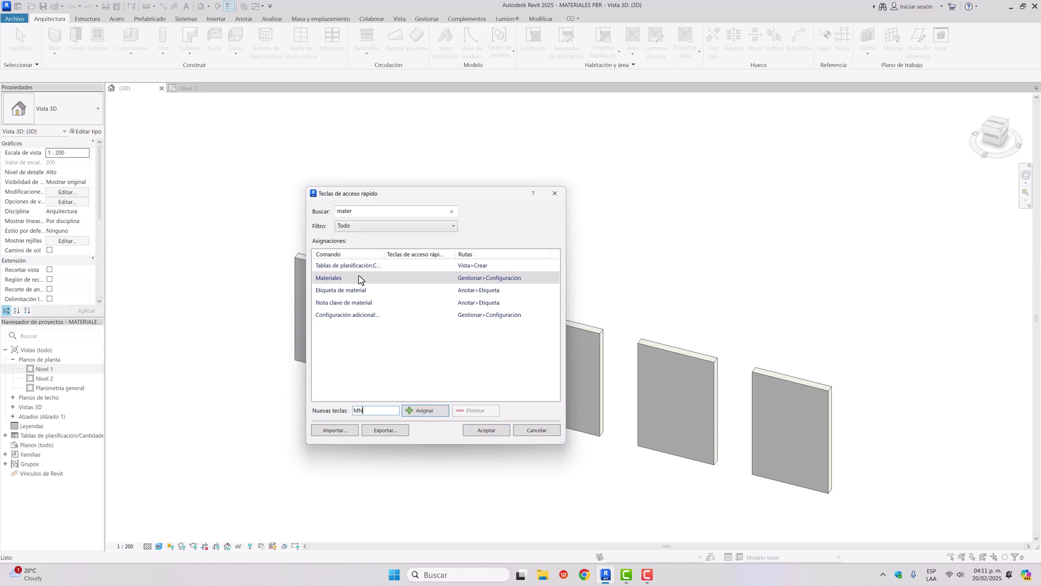
pyautogui.click(412, 412)
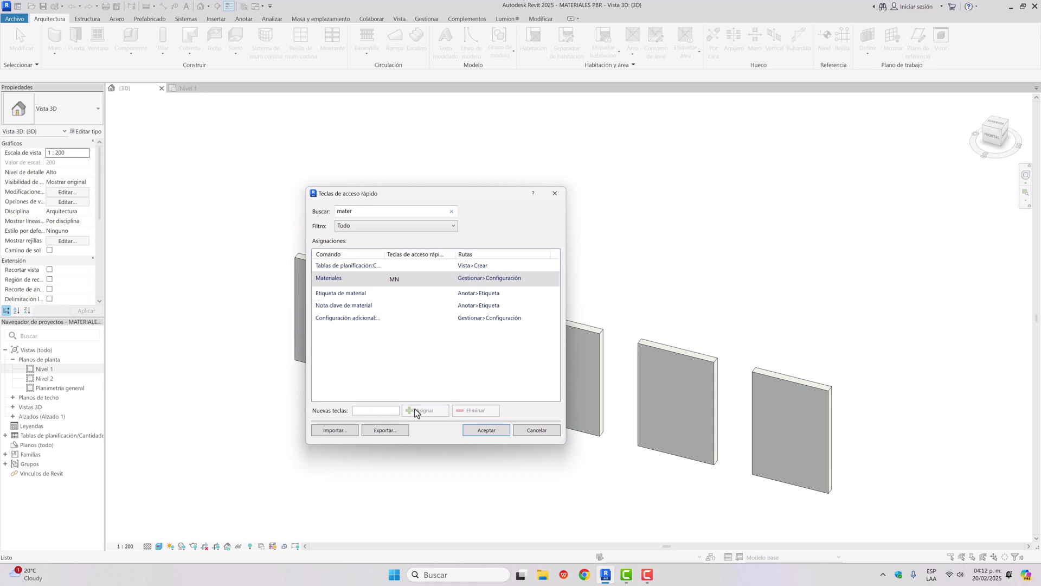
pyautogui.click(487, 431)
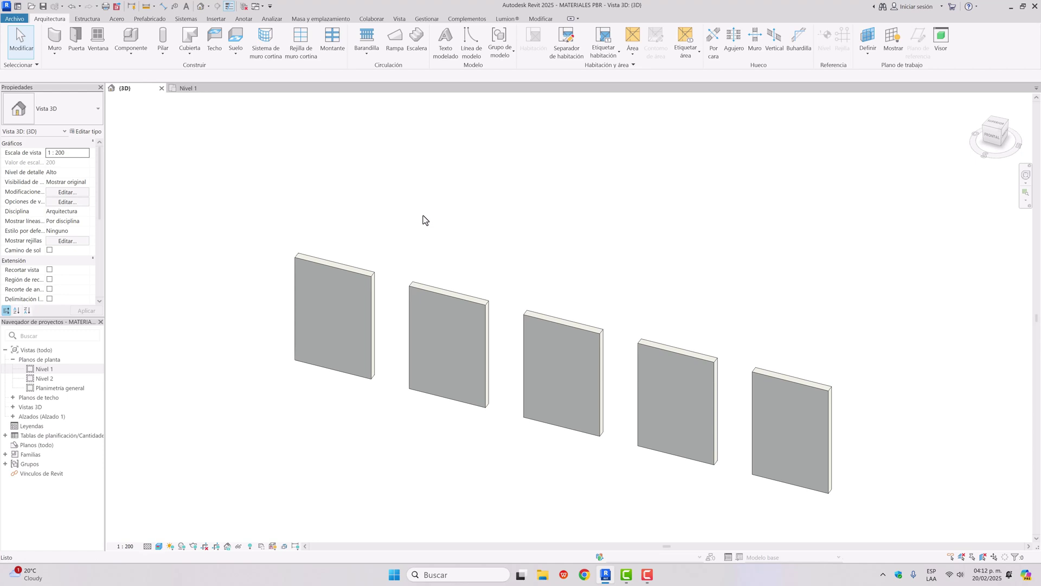
# Step: Open the material browser and place its dialog clear of the last wall in the 3D view
pyautogui.press('m')
pyautogui.press('n')
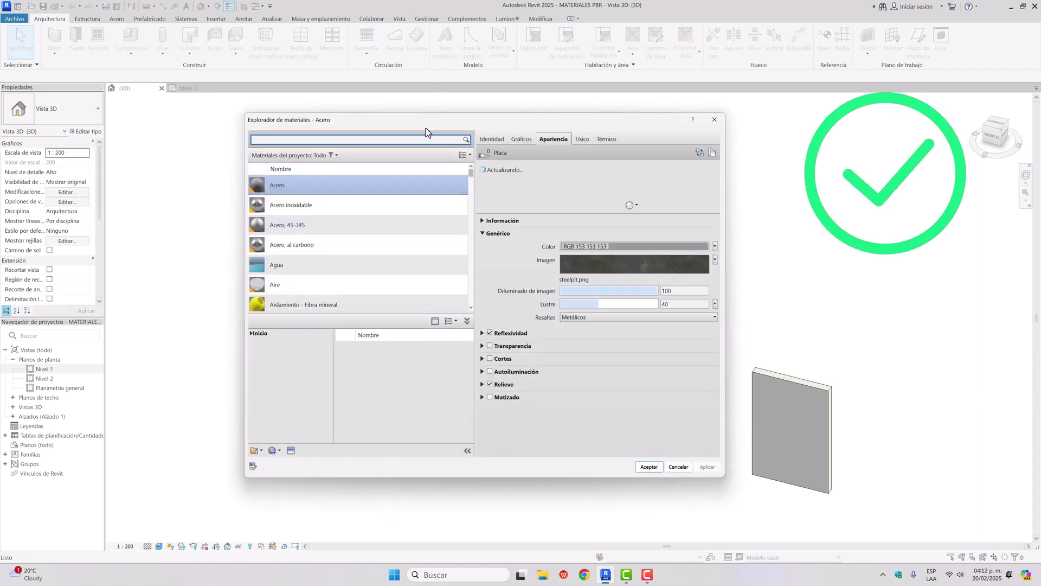
pyautogui.moveTo(425, 120); pyautogui.dragTo(396, 109)
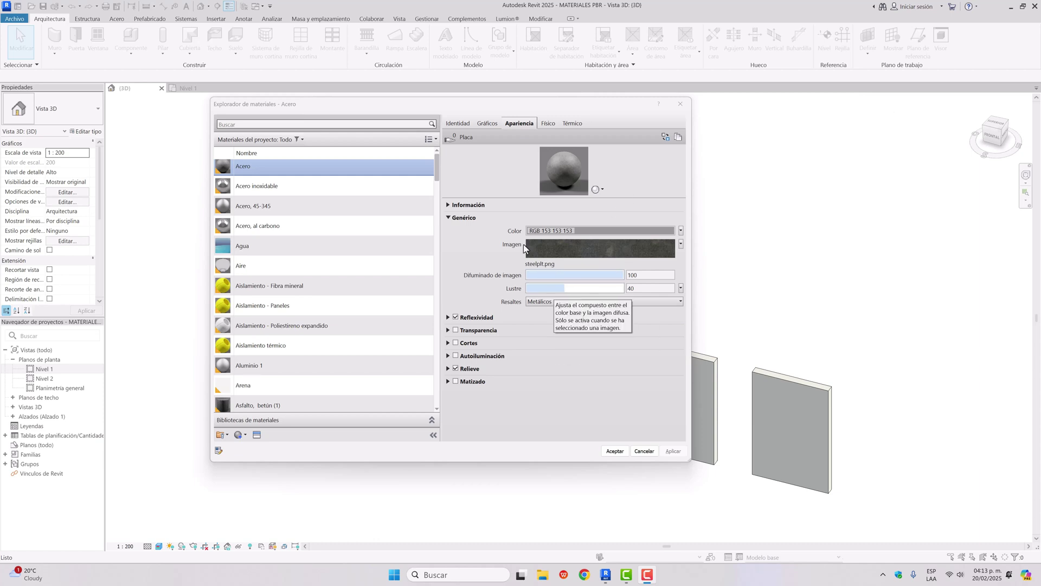
# Step: Show the material libraries in the material browser and expand the category list of Materiales AEC
pyautogui.scroll(1, 334, 153)
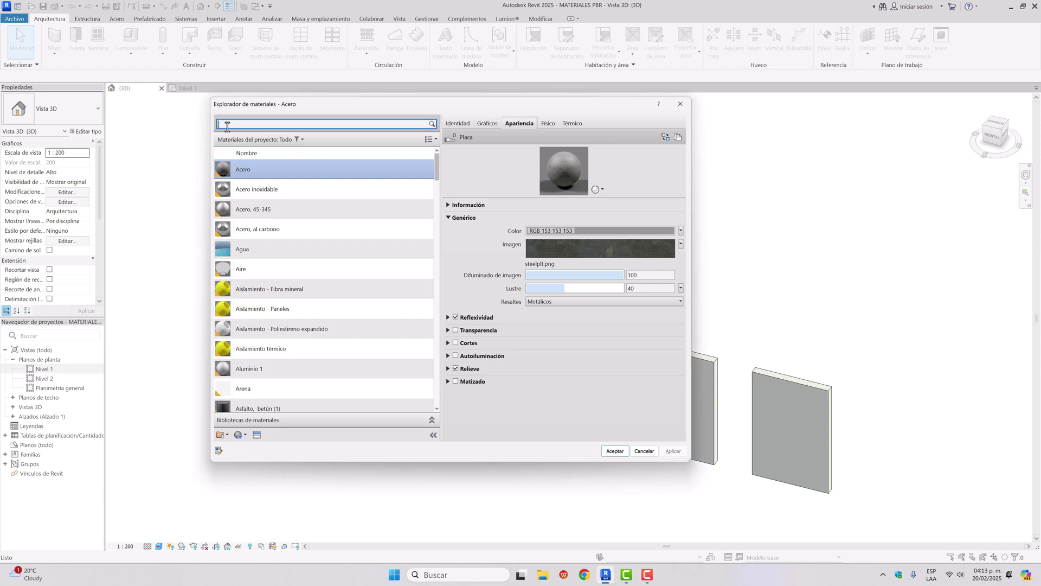
pyautogui.scroll(-1, 216, 251)
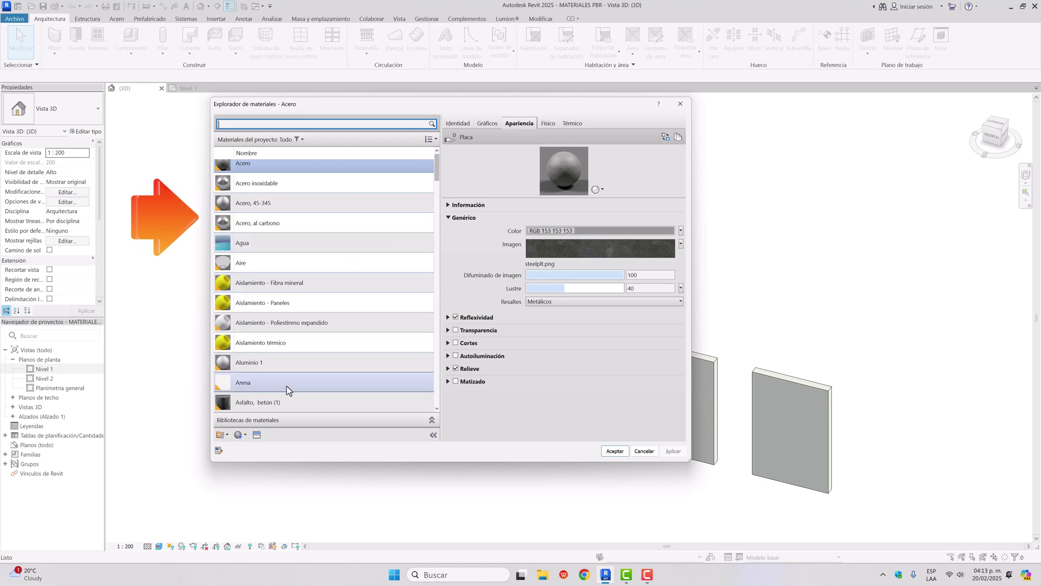
pyautogui.click(432, 420)
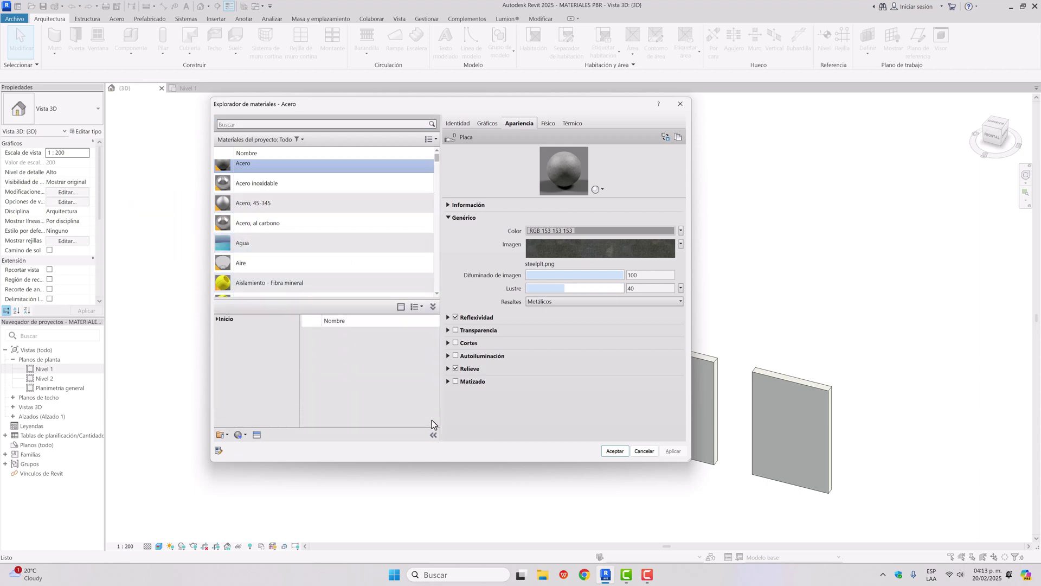
pyautogui.click(217, 317)
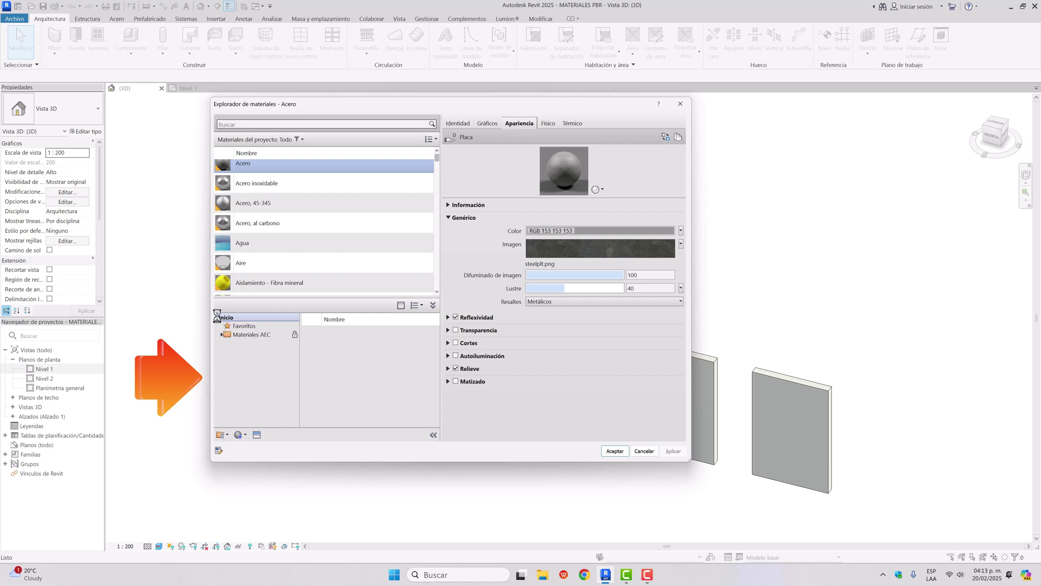
pyautogui.click(222, 334)
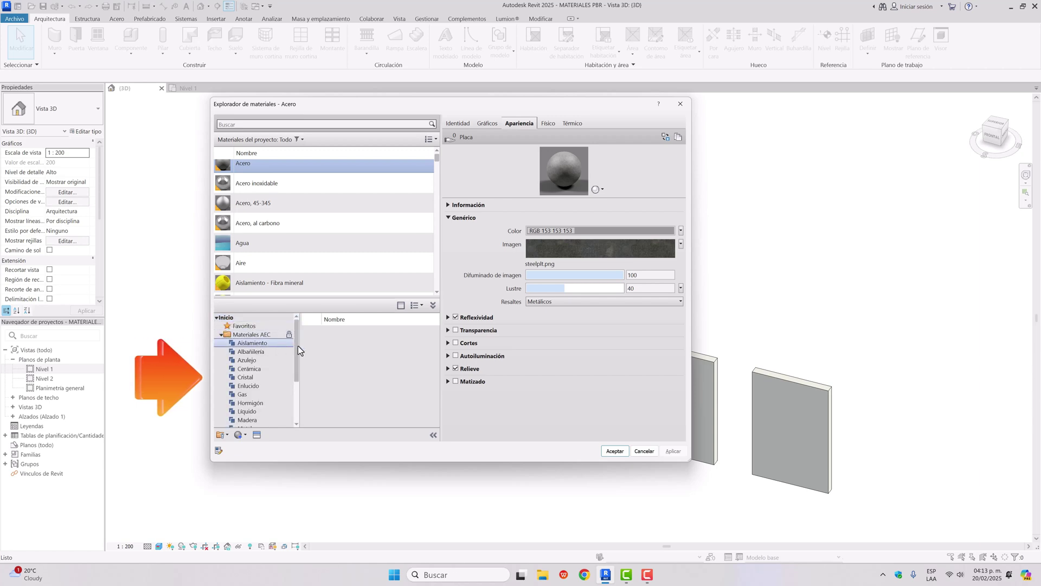
pyautogui.moveTo(298, 346)
pyautogui.mouseDown()
pyautogui.moveTo(300, 393)
pyautogui.moveTo(306, 333)
pyautogui.mouseUp()
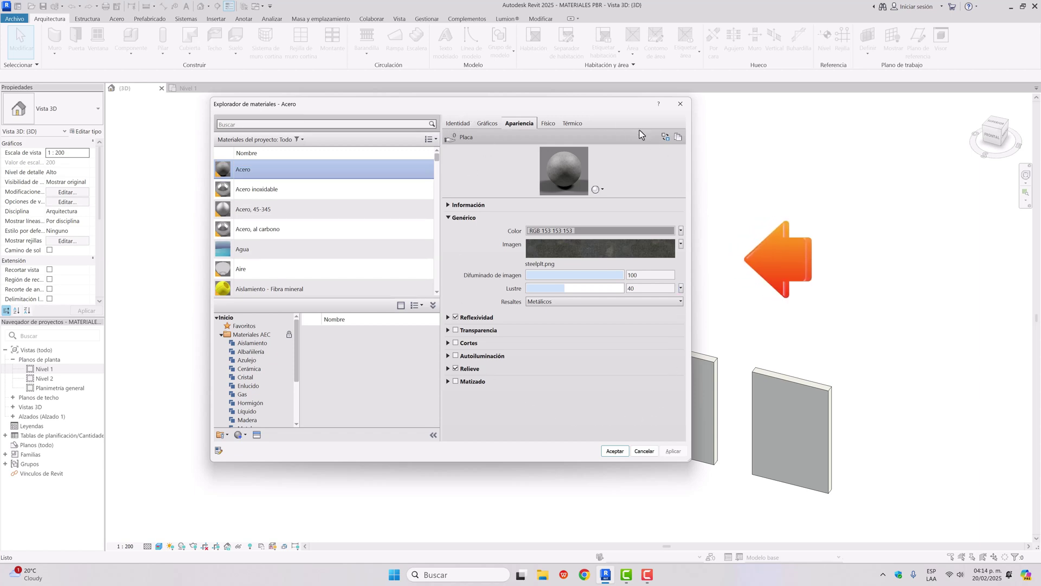
# Step: Review the identity, graphics and appearance properties of the Acero material
pyautogui.click(457, 125)
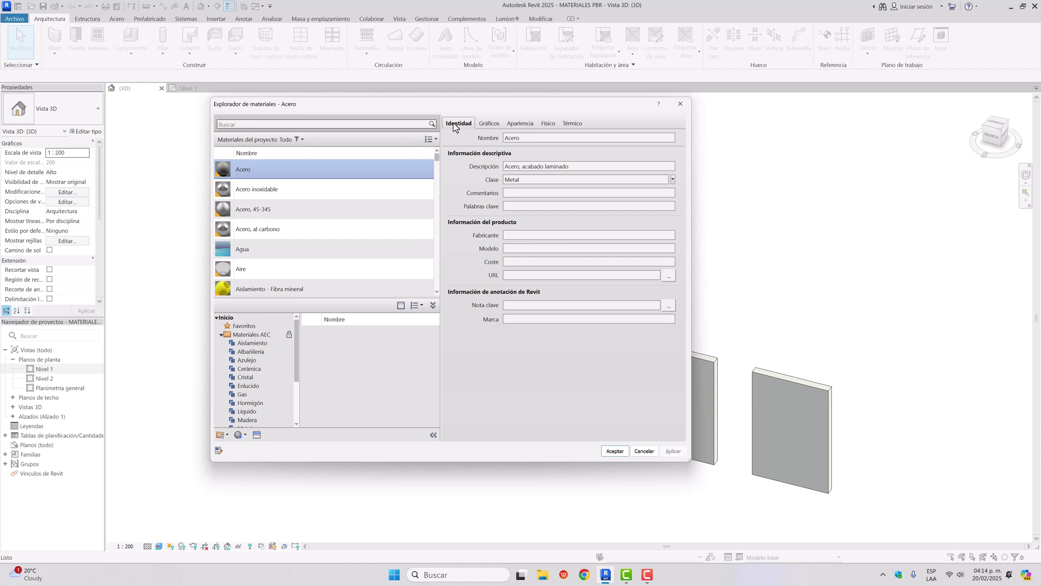
pyautogui.click(489, 124)
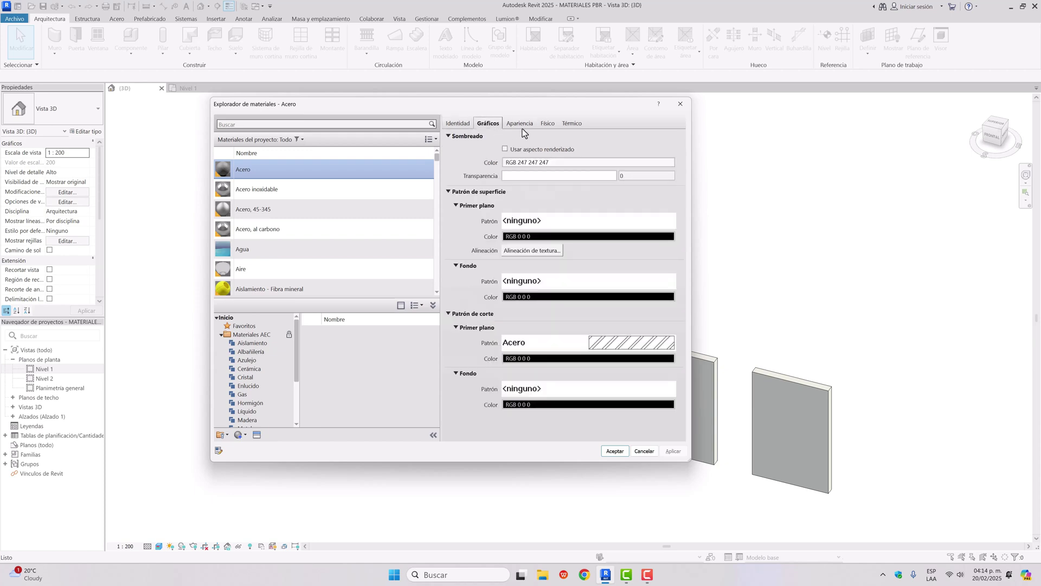
pyautogui.click(521, 124)
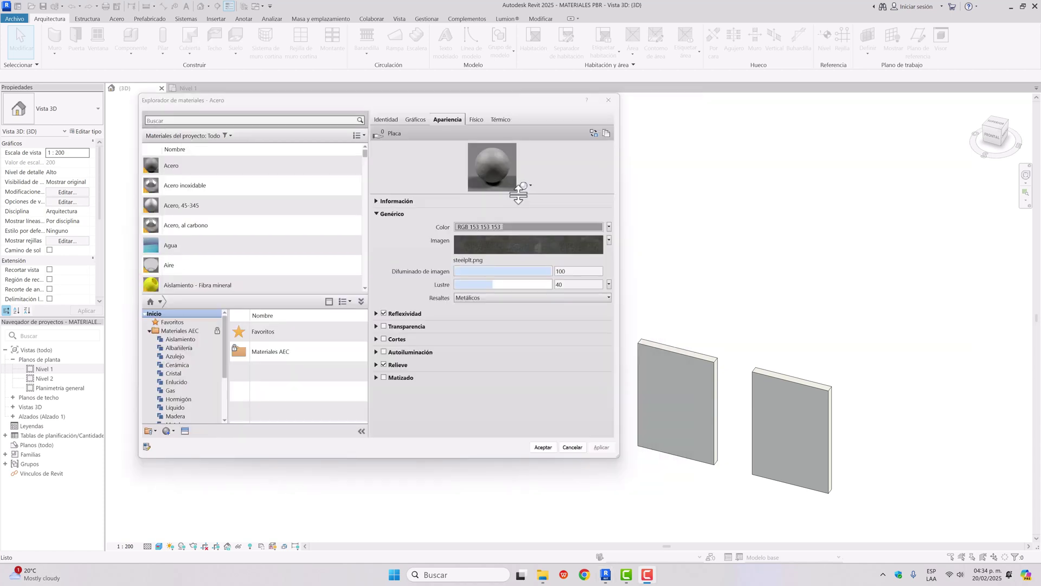
pyautogui.click(386, 120)
pyautogui.click(449, 121)
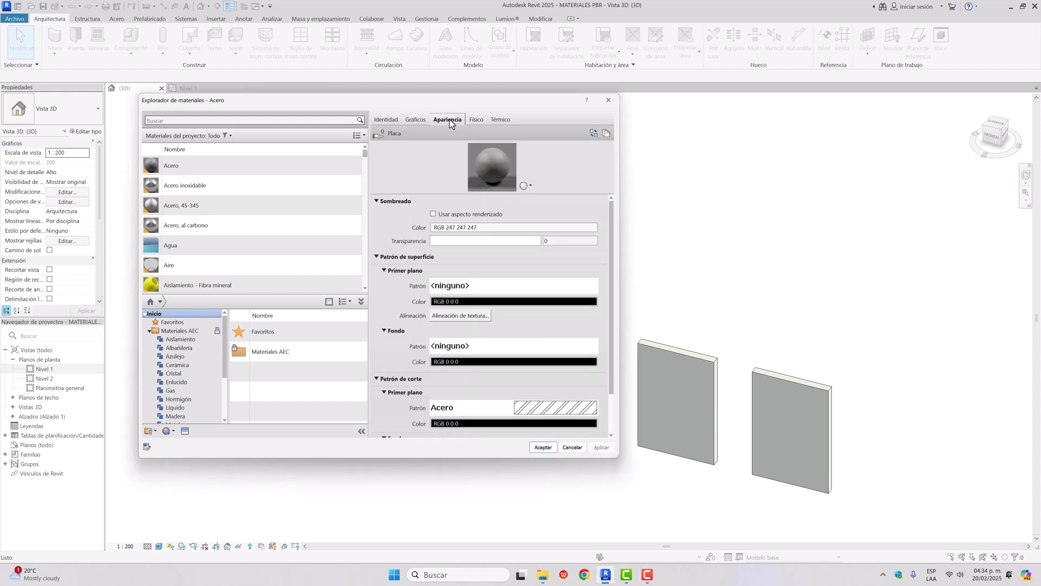
# Step: Search the materials for madera and add the reddish Cerezo library material to the project, keeping both duplicate-named appearances
pyautogui.click(153, 121)
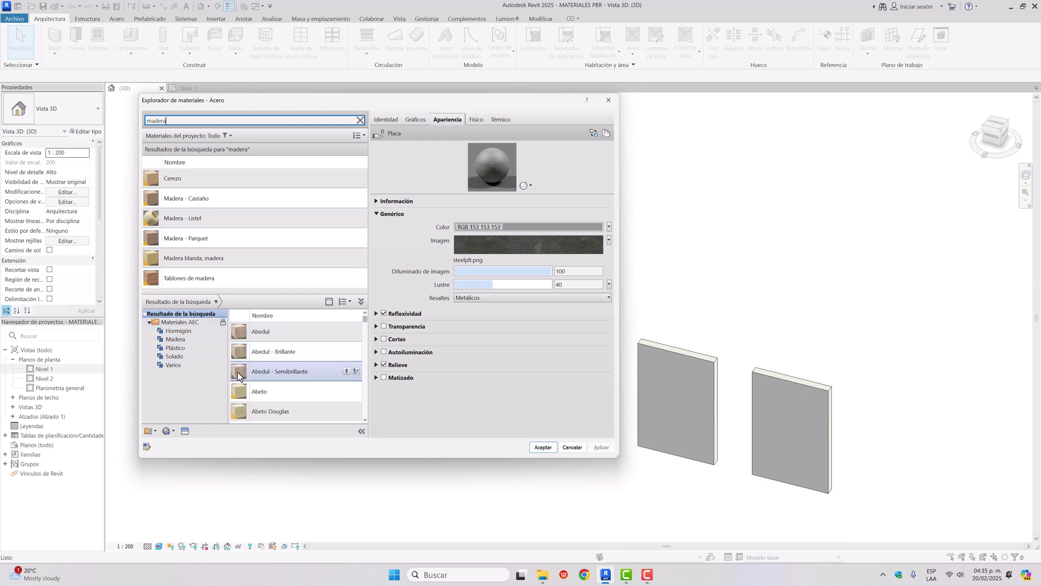
pyautogui.moveTo(366, 320); pyautogui.dragTo(366, 330)
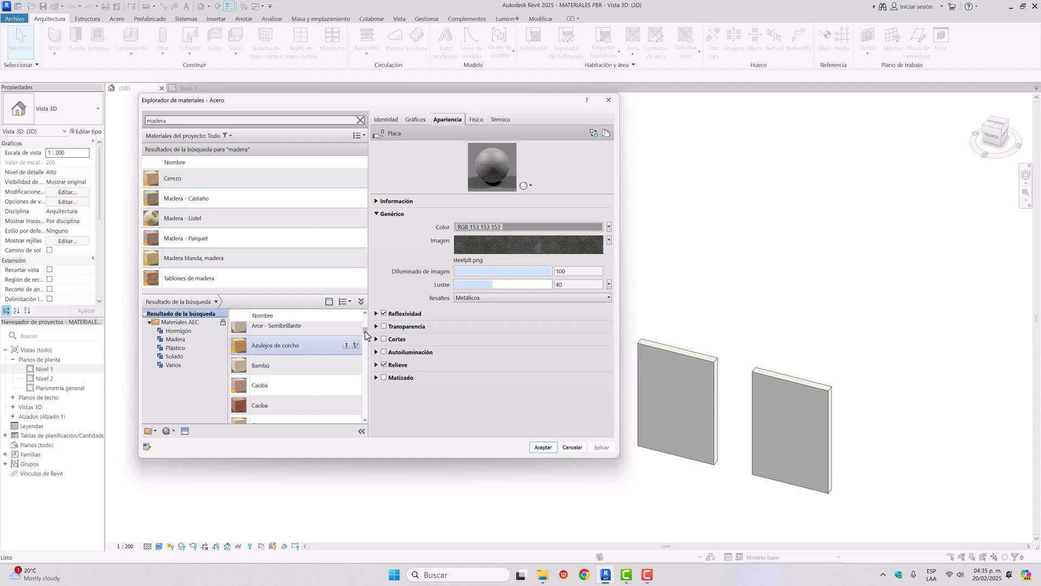
pyautogui.moveTo(365, 330); pyautogui.dragTo(366, 334)
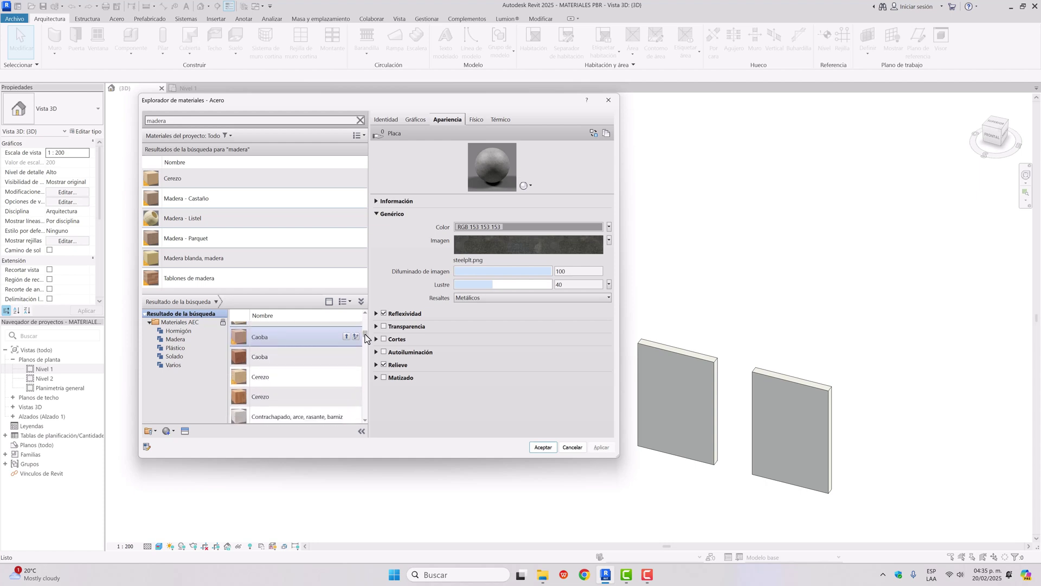
pyautogui.click(282, 402)
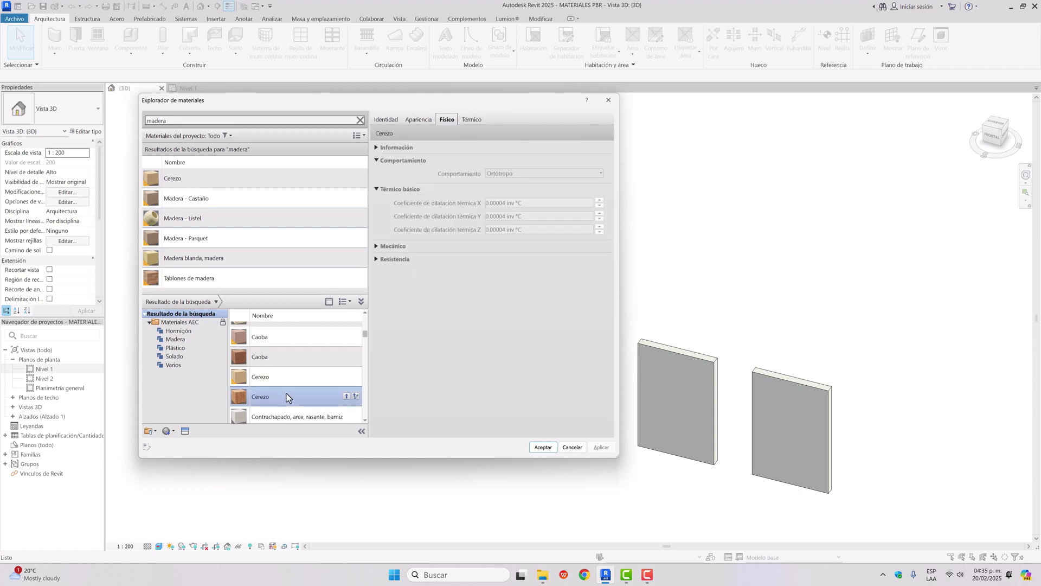
pyautogui.click(346, 396)
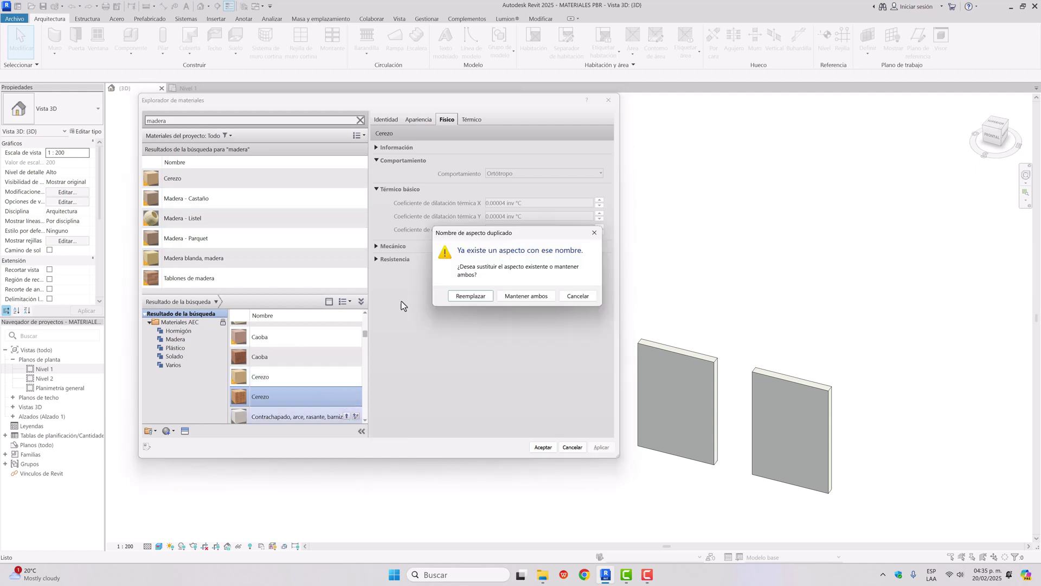
pyautogui.moveTo(510, 237); pyautogui.dragTo(440, 230)
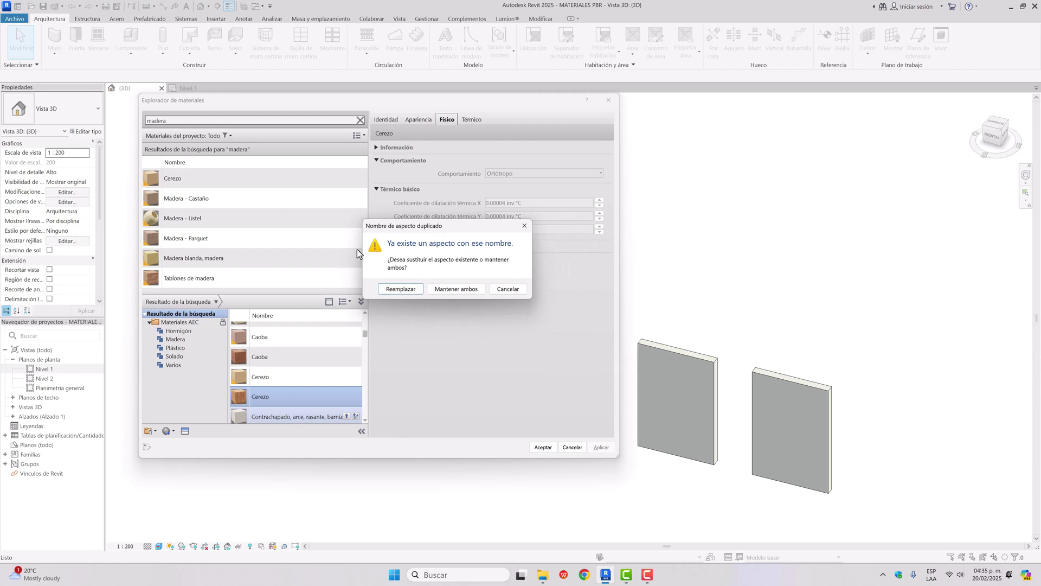
pyautogui.click(446, 289)
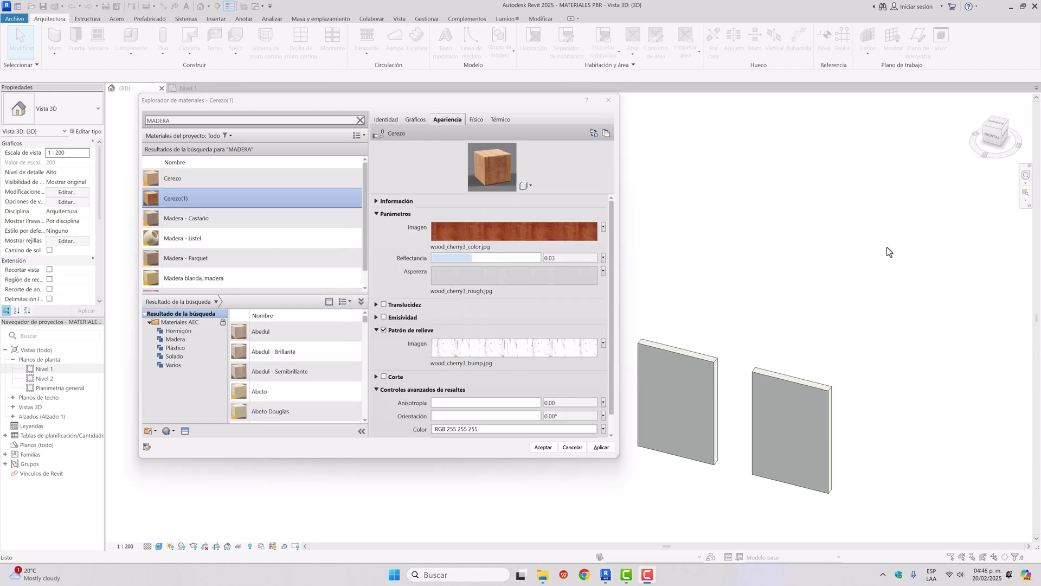
# Step: Duplicate the appearance asset of the Cerezo(1) material and review its identity, graphics and appearance properties
pyautogui.click(607, 132)
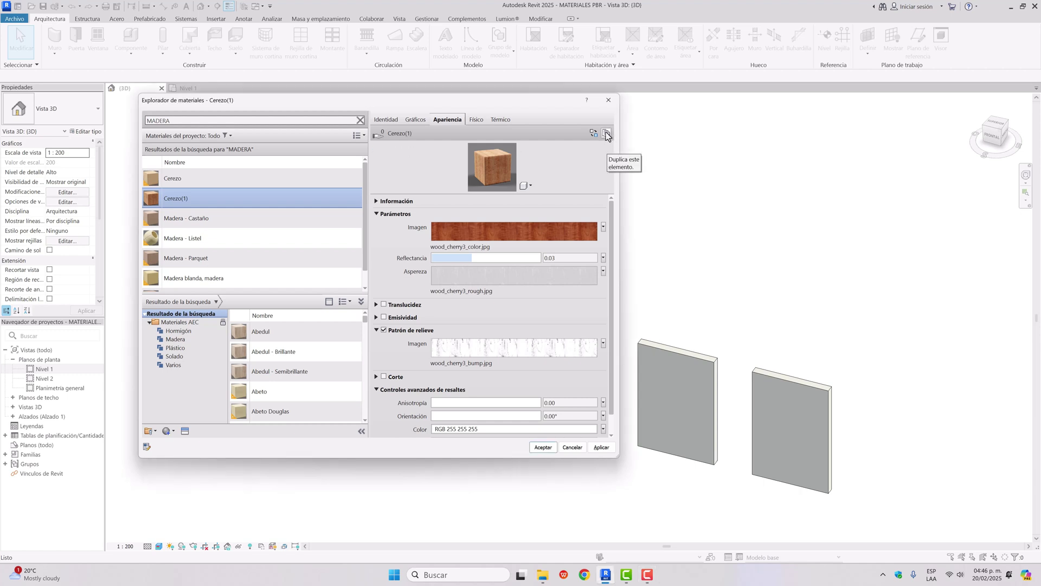
pyautogui.click(385, 119)
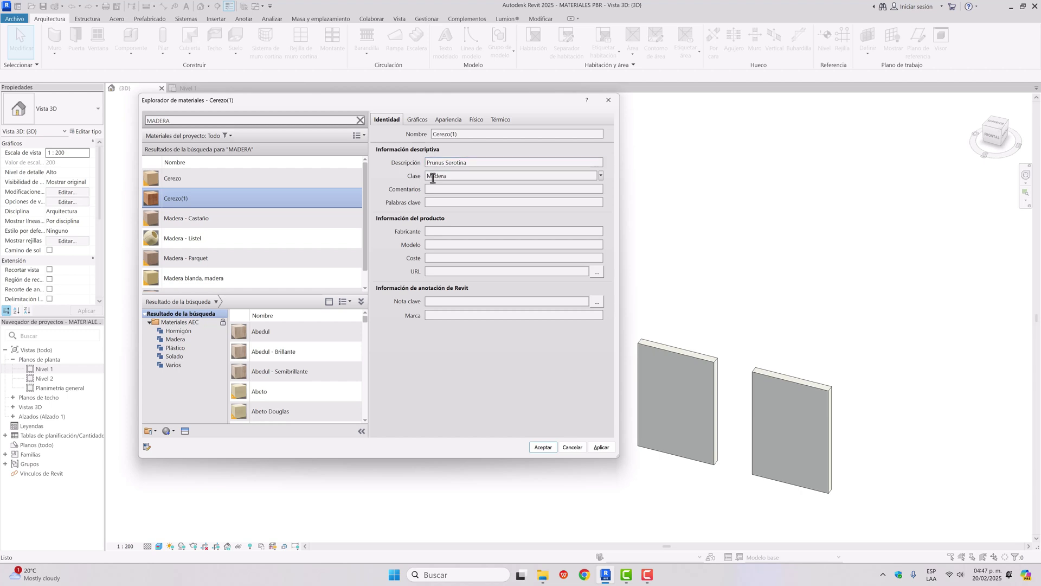
pyautogui.click(417, 119)
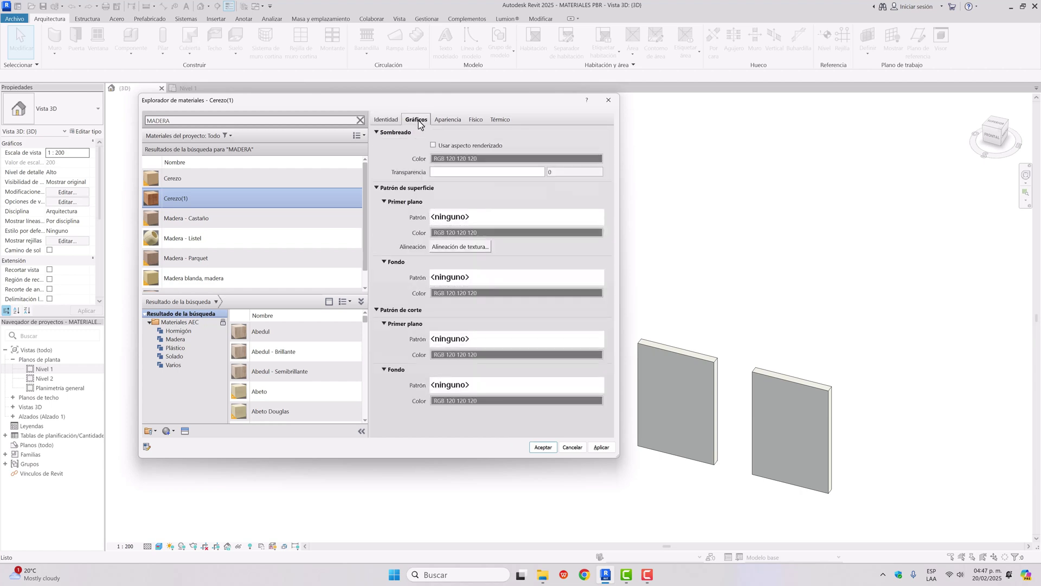
pyautogui.click(450, 120)
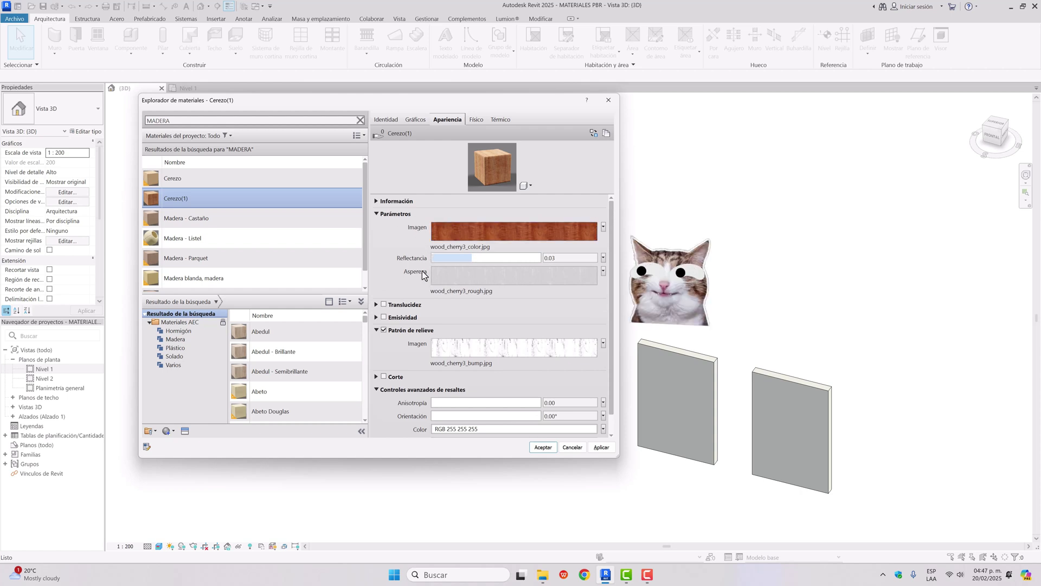
# Step: Collapse the Parámetros, Patrón de relieve and Controles avanzados de resaltes sections, and apply and accept the Cerezo(1) material
pyautogui.click(376, 213)
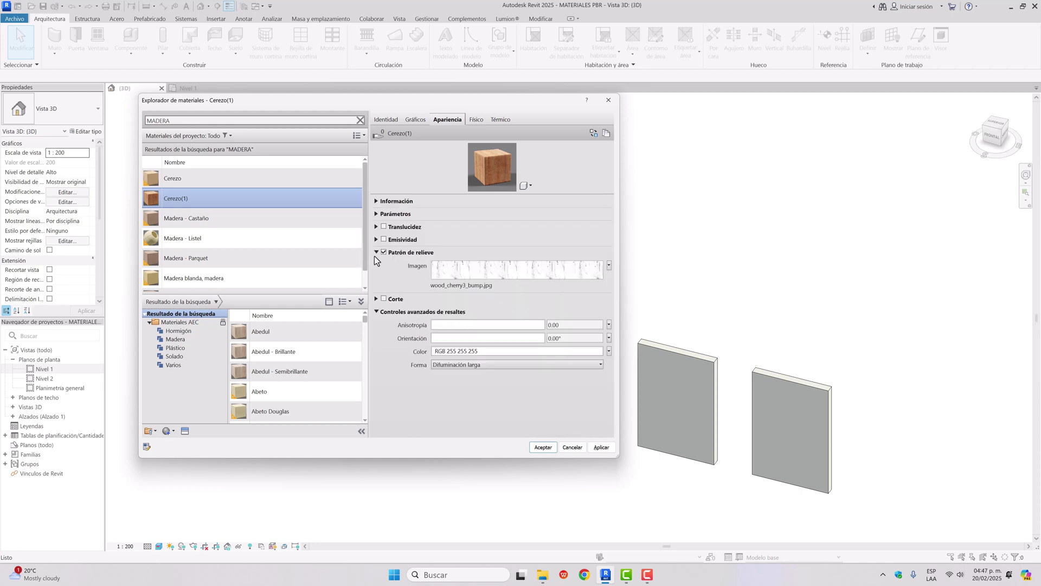
pyautogui.click(377, 252)
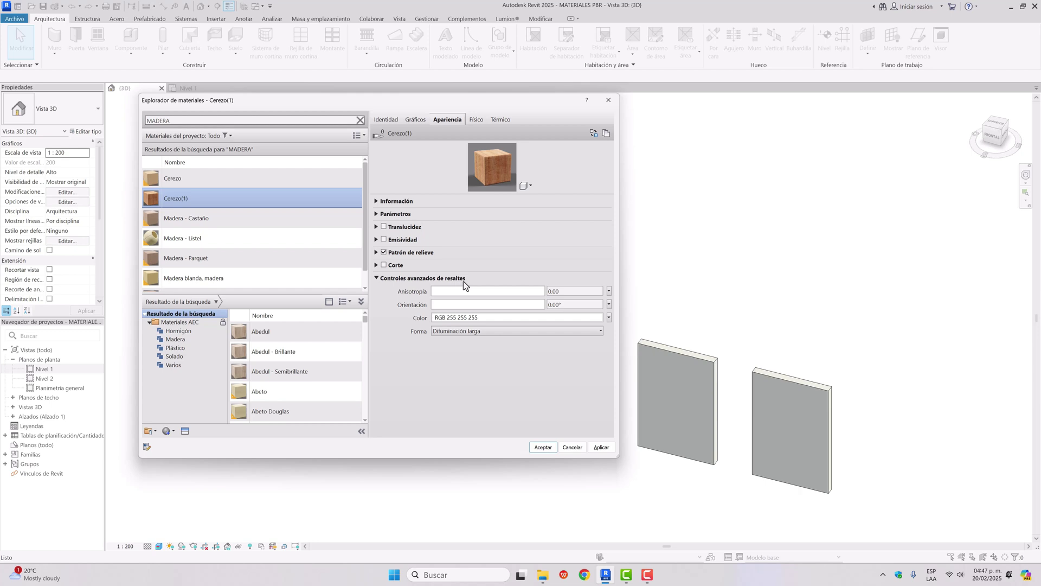
pyautogui.click(377, 278)
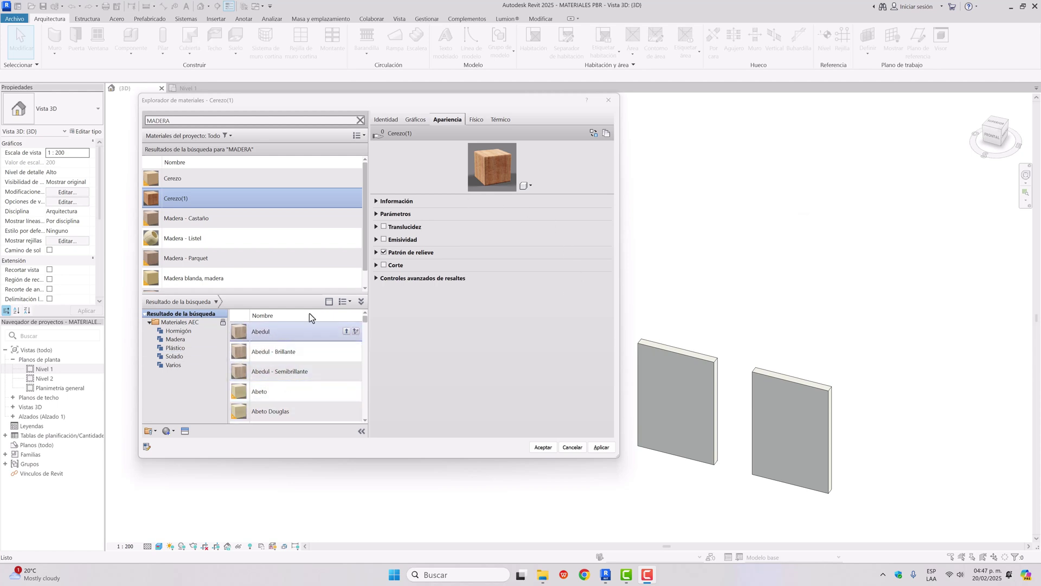
pyautogui.click(604, 448)
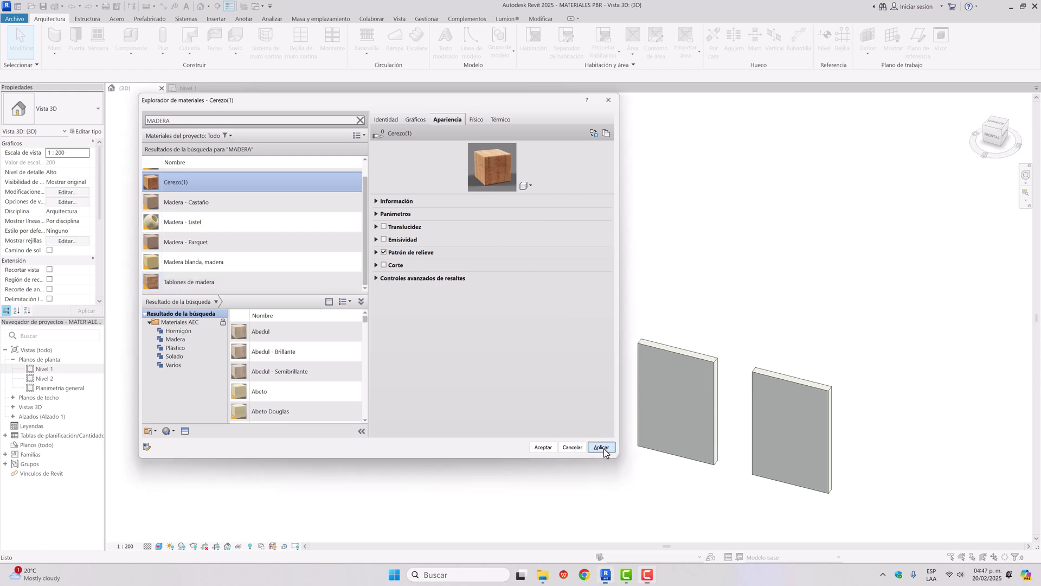
pyautogui.click(544, 448)
# Step: Paint the large face of the first wall in the row with the Cerezo(1) material using the Paint tool
pyautogui.moveTo(482, 380); pyautogui.dragTo(507, 405, button='middle')
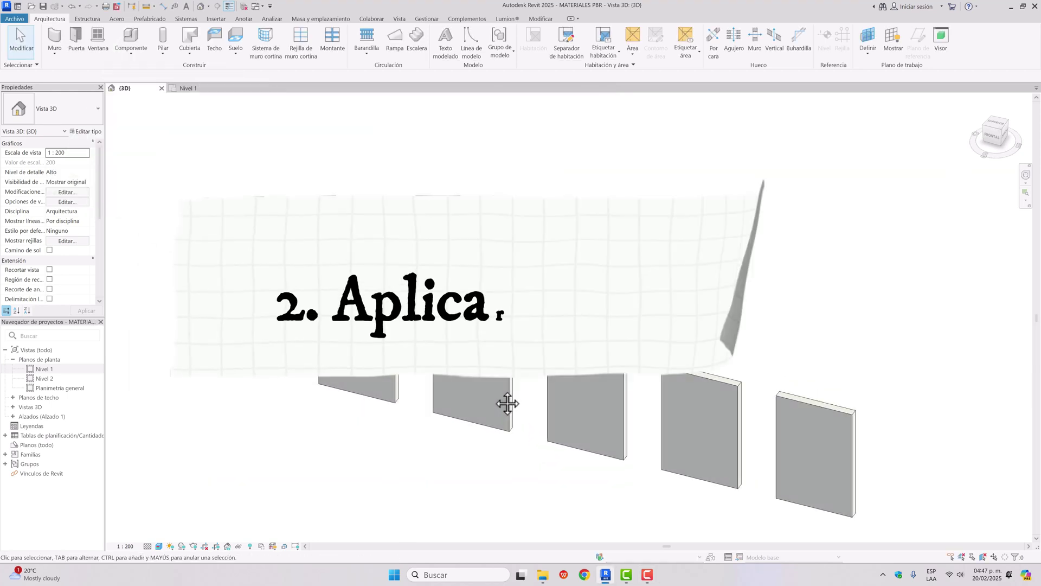
pyautogui.scroll(4, 352, 335)
pyautogui.moveTo(352, 335); pyautogui.dragTo(360, 322, button='middle')
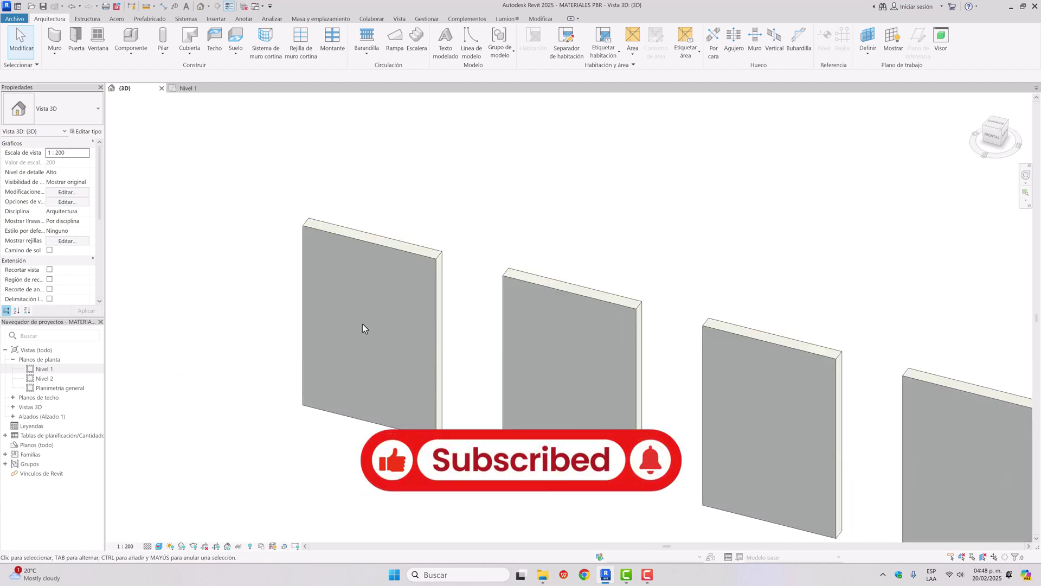
pyautogui.click(376, 243)
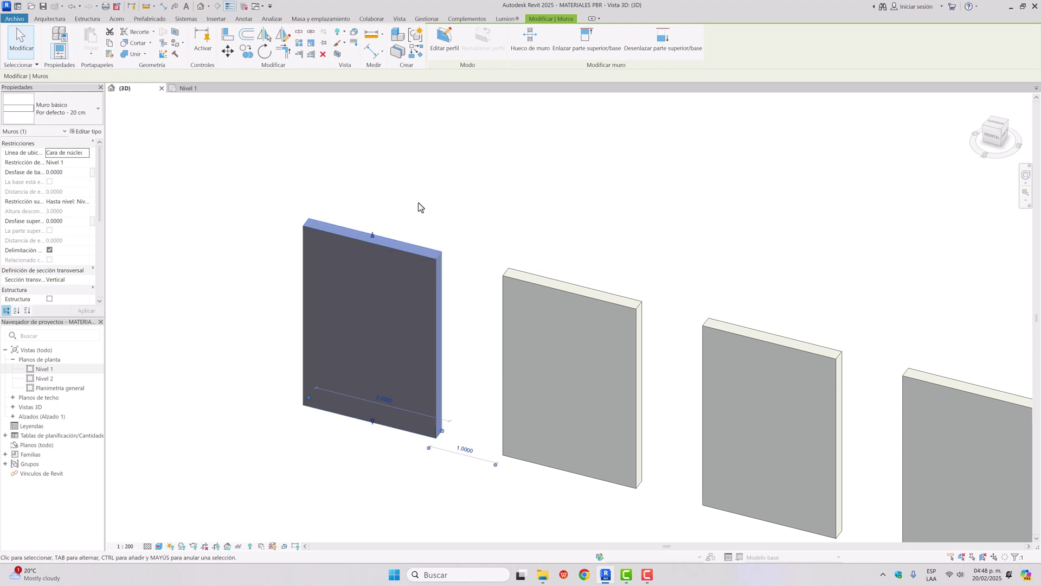
pyautogui.press('p')
pyautogui.press('t')
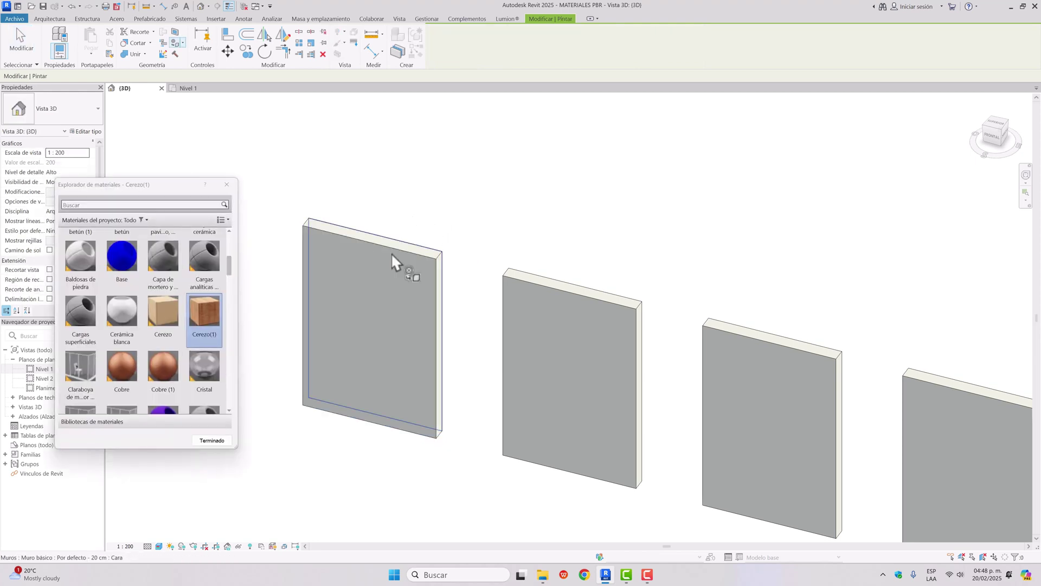
pyautogui.click(369, 311)
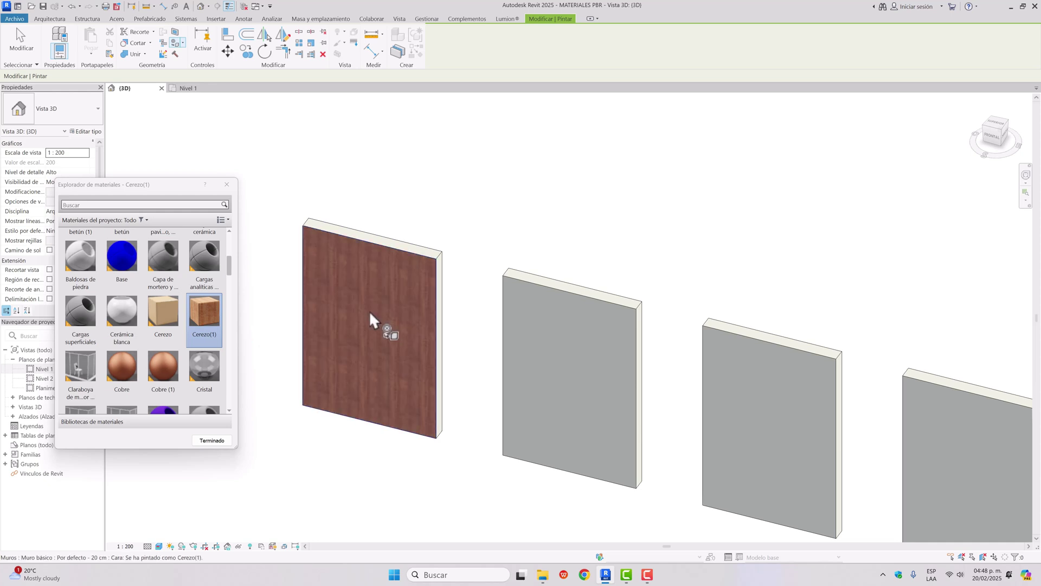
# Step: Paint the narrow outer end face of the first wall with Cerezo(1)
pyautogui.moveTo(371, 336)
pyautogui.keyDown('shift'); pyautogui.mouseDown(button='middle')
pyautogui.moveTo(397, 365)
pyautogui.moveTo(336, 353)
pyautogui.moveTo(556, 335)
pyautogui.moveTo(464, 317)
pyautogui.moveTo(467, 327)
pyautogui.moveTo(618, 343)
pyautogui.moveTo(616, 418)
pyautogui.moveTo(630, 247)
pyautogui.moveTo(539, 353)
pyautogui.mouseUp(button='middle'); pyautogui.keyUp('shift')
pyautogui.scroll(-3, 465, 313)
pyautogui.scroll(5, 496, 392)
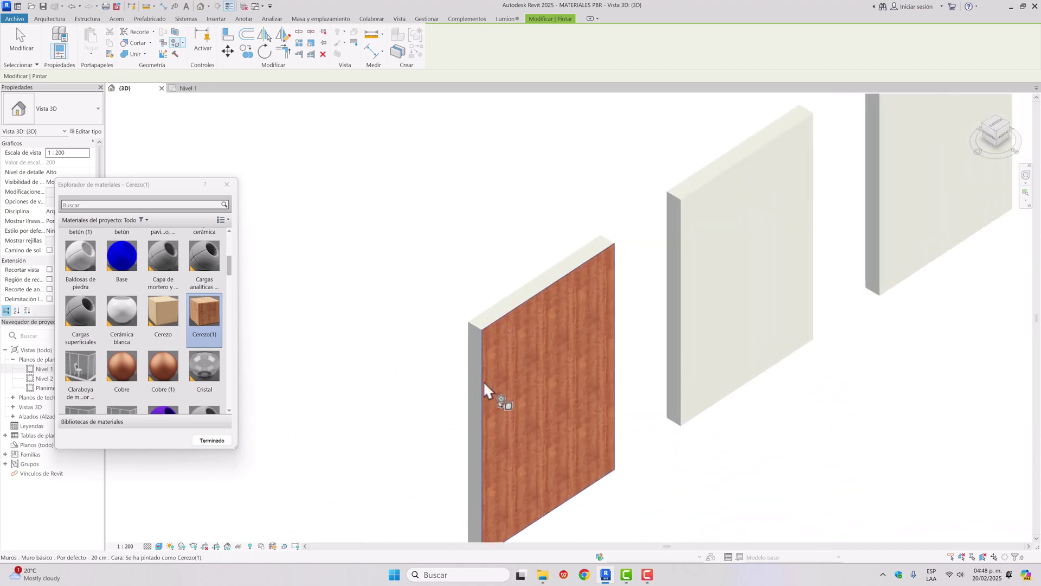
pyautogui.click(477, 378)
# Step: Paint the opposite large face of the first wall with Cerezo(1) and check the wall from the other side
pyautogui.scroll(-3, 469, 398)
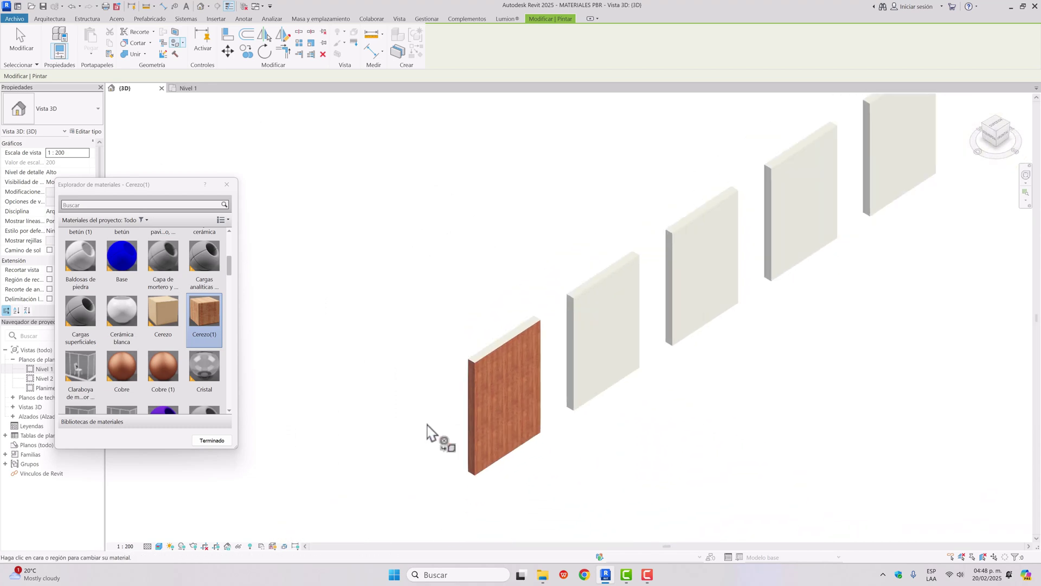
pyautogui.moveTo(427, 426)
pyautogui.keyDown('shift'); pyautogui.mouseDown(button='middle')
pyautogui.moveTo(669, 430)
pyautogui.moveTo(714, 326)
pyautogui.moveTo(349, 330)
pyautogui.mouseUp(button='middle'); pyautogui.keyUp('shift')
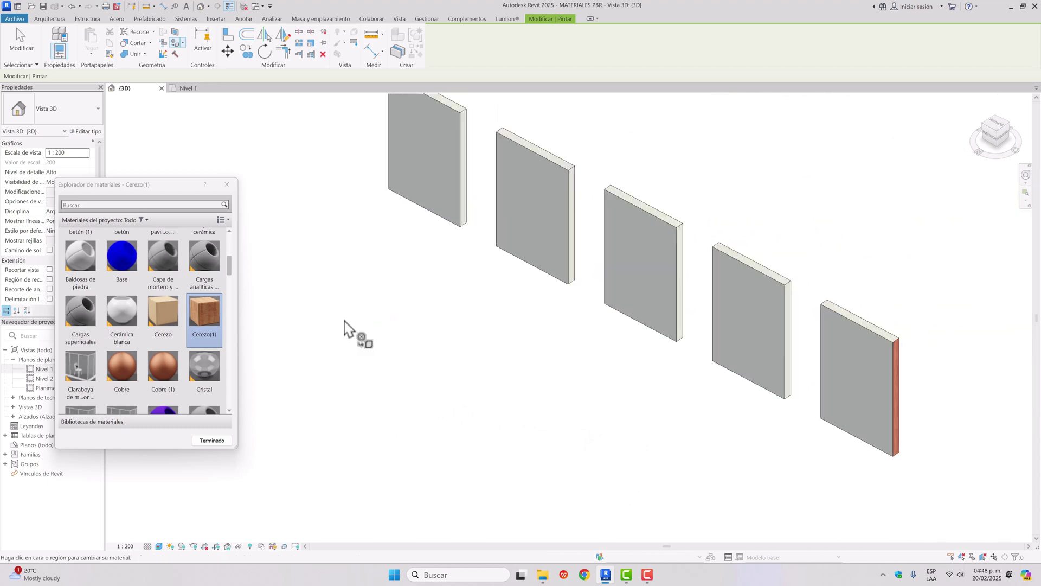
pyautogui.moveTo(701, 415); pyautogui.dragTo(458, 385, button='middle')
pyautogui.click(609, 365)
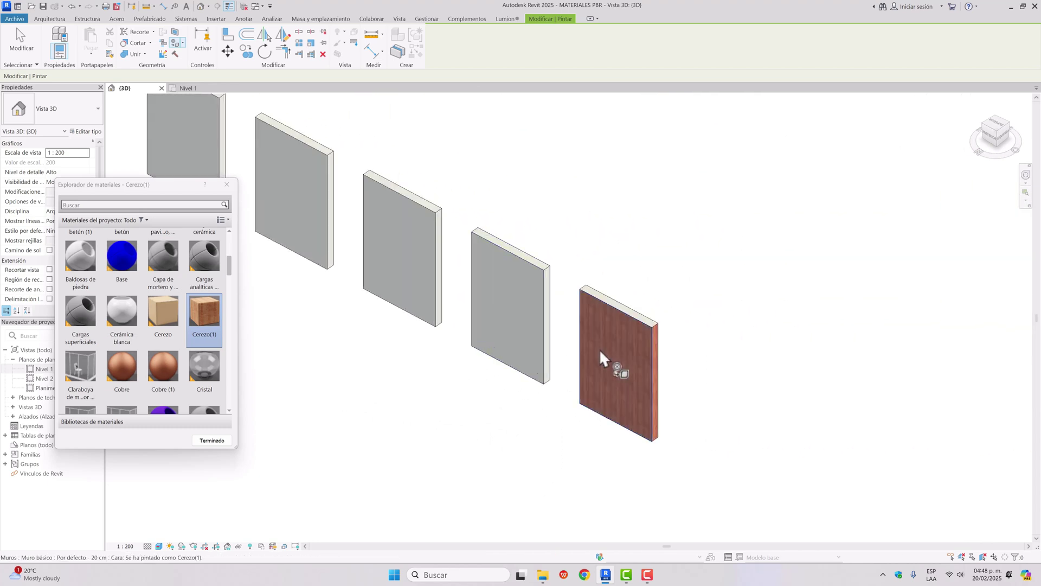
pyautogui.moveTo(601, 441)
pyautogui.keyDown('shift'); pyautogui.mouseDown(button='middle')
pyautogui.moveTo(595, 318)
pyautogui.moveTo(581, 435)
pyautogui.moveTo(430, 457)
pyautogui.moveTo(396, 381)
pyautogui.moveTo(841, 389)
pyautogui.mouseUp(button='middle'); pyautogui.keyUp('shift')
pyautogui.moveTo(576, 458)
pyautogui.mouseDown(button='middle')
pyautogui.moveTo(718, 372)
pyautogui.moveTo(701, 399)
pyautogui.moveTo(609, 328)
pyautogui.moveTo(722, 374)
pyautogui.mouseUp(button='middle')
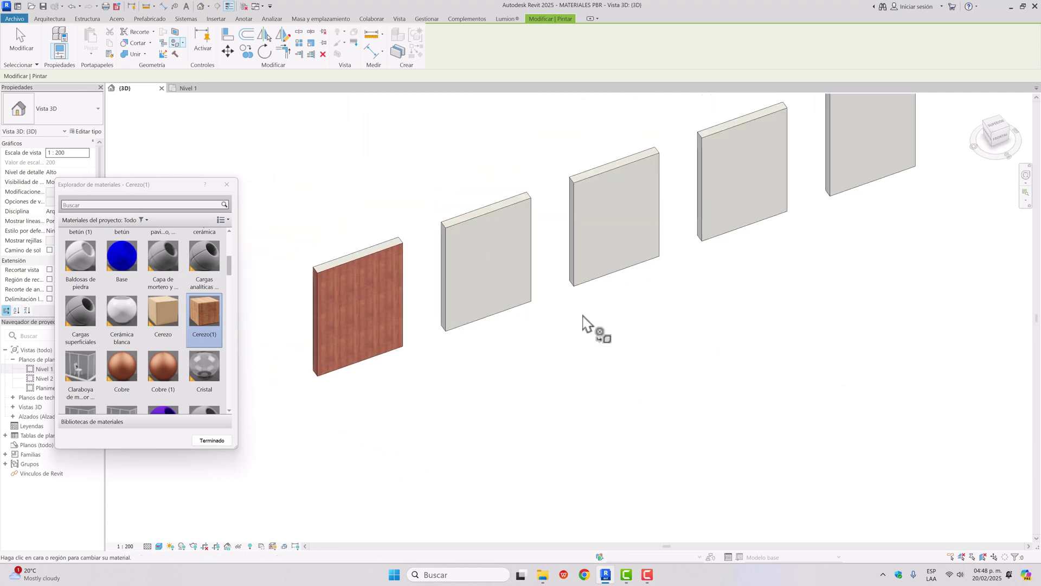
# Step: Finish the Paint command and close its material browser
pyautogui.moveTo(539, 382); pyautogui.dragTo(555, 409, button='middle')
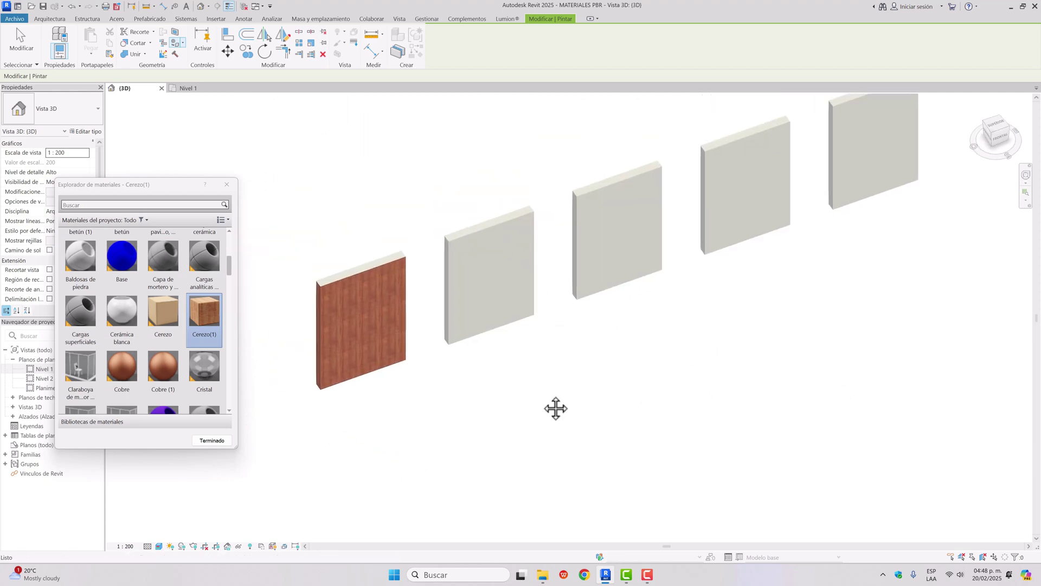
pyautogui.click(226, 186)
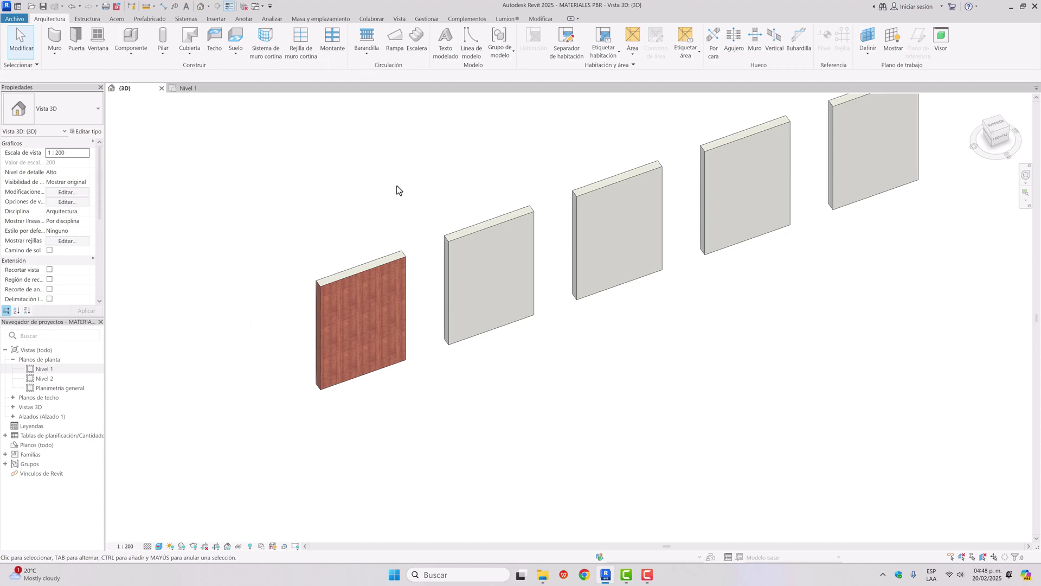
pyautogui.moveTo(401, 193); pyautogui.dragTo(304, 285, button='middle')
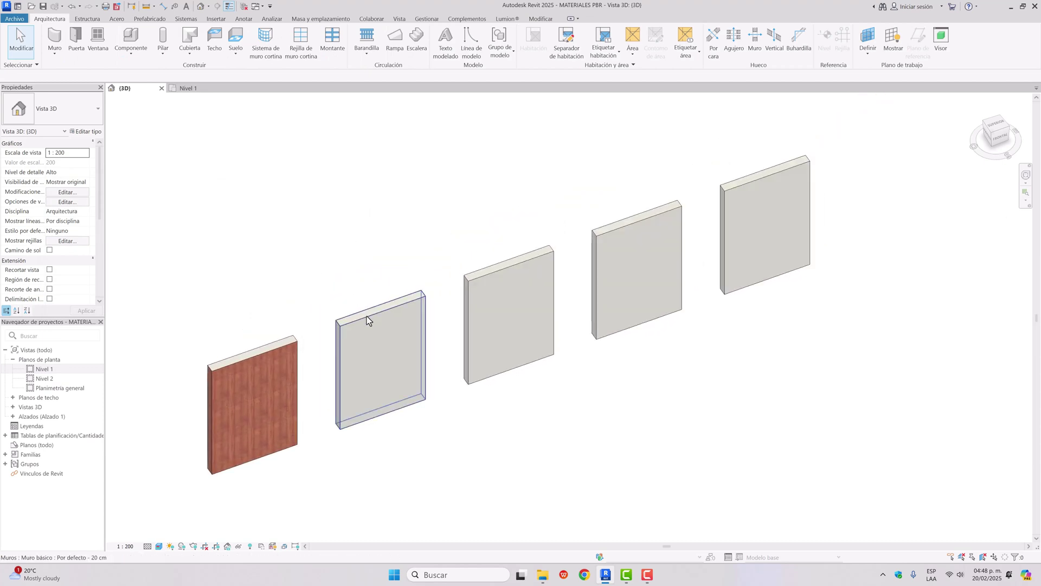
# Step: Duplicate the wall type of the second wall in the row under the name MURO 2
pyautogui.click(367, 320)
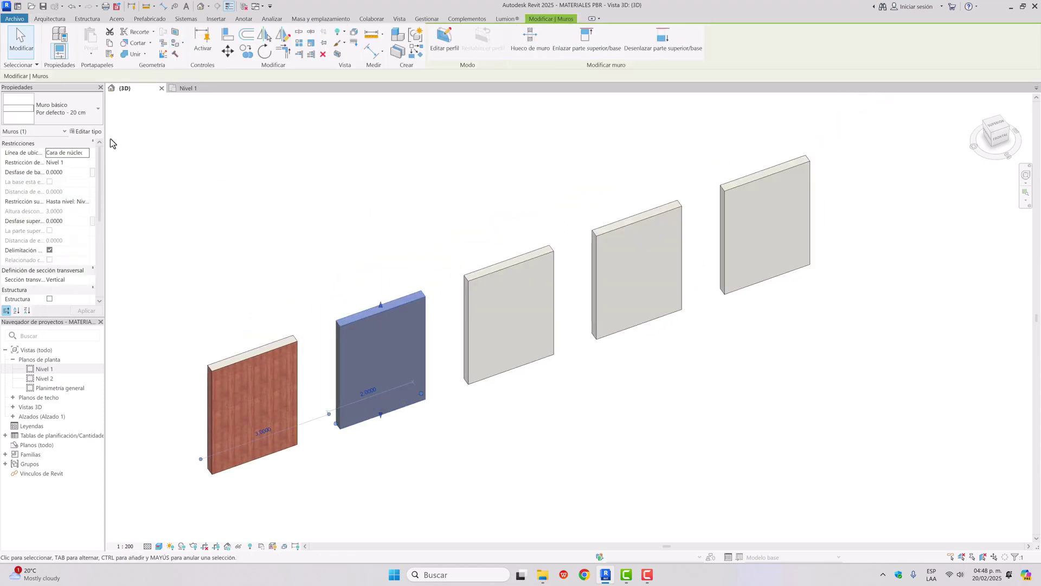
pyautogui.click(87, 131)
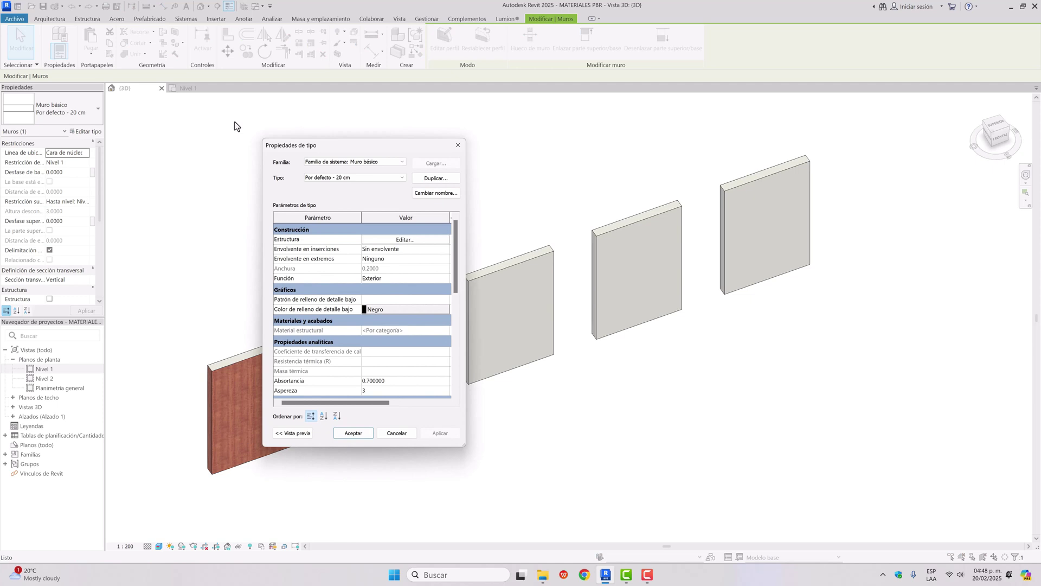
pyautogui.click(434, 179)
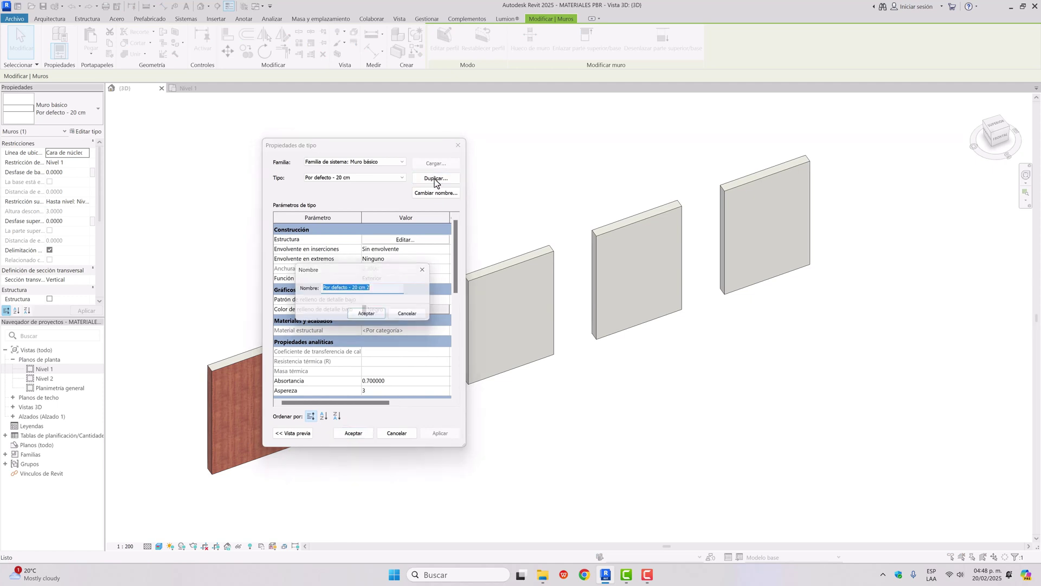
pyautogui.click(377, 288)
pyautogui.moveTo(378, 288); pyautogui.dragTo(318, 284)
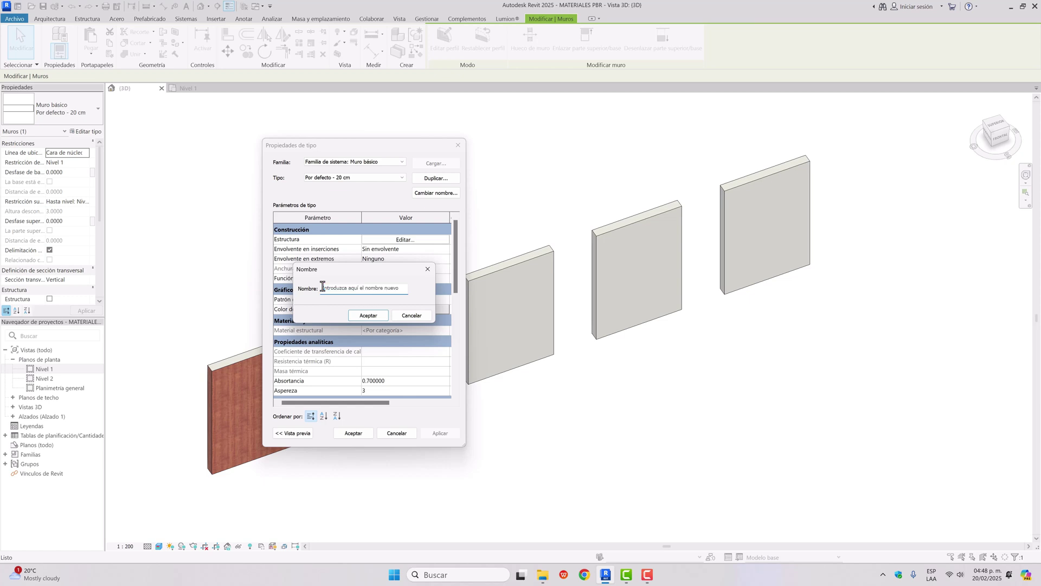
pyautogui.write('MURO 2')
pyautogui.click(362, 317)
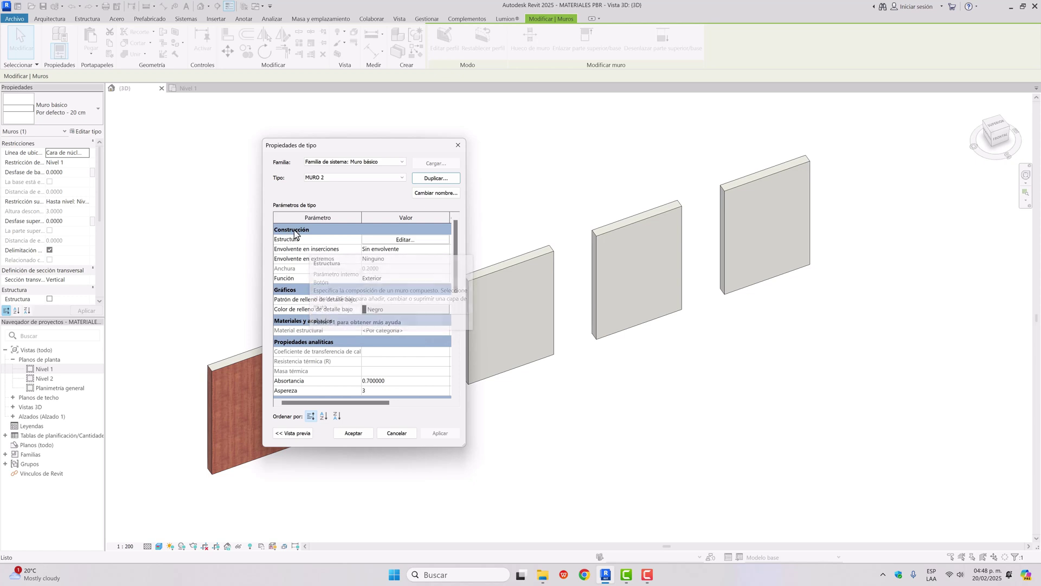
# Step: Open the layer structure of MURO 2 for editing and show its preview with the Texturas visual style
pyautogui.click(411, 241)
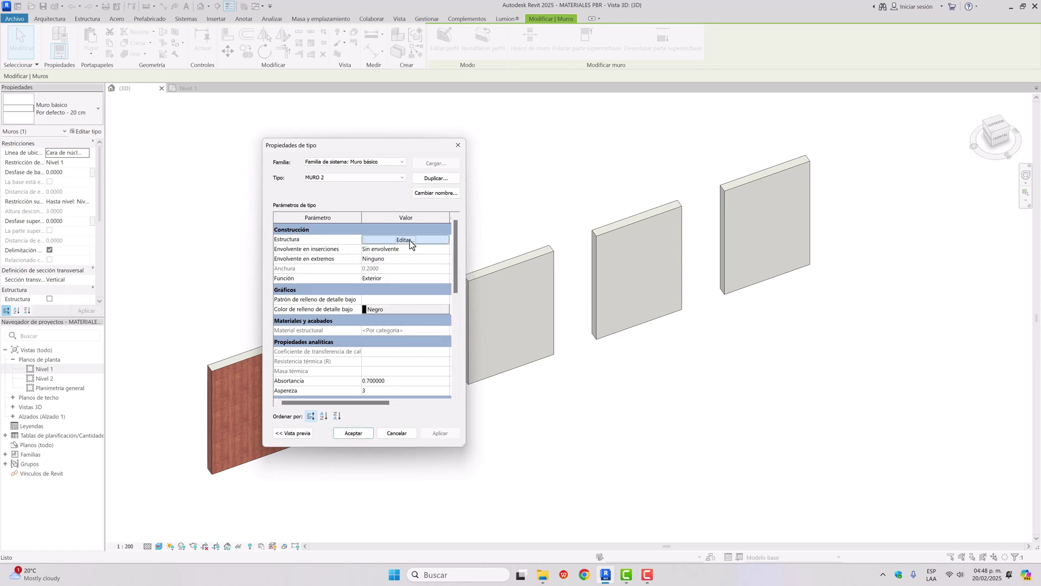
pyautogui.click(291, 433)
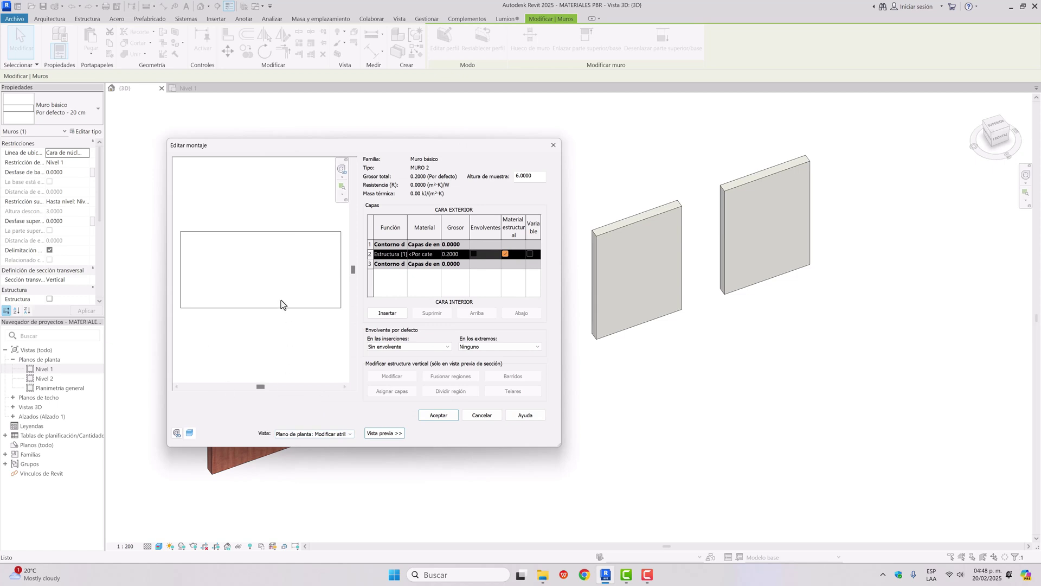
pyautogui.click(191, 434)
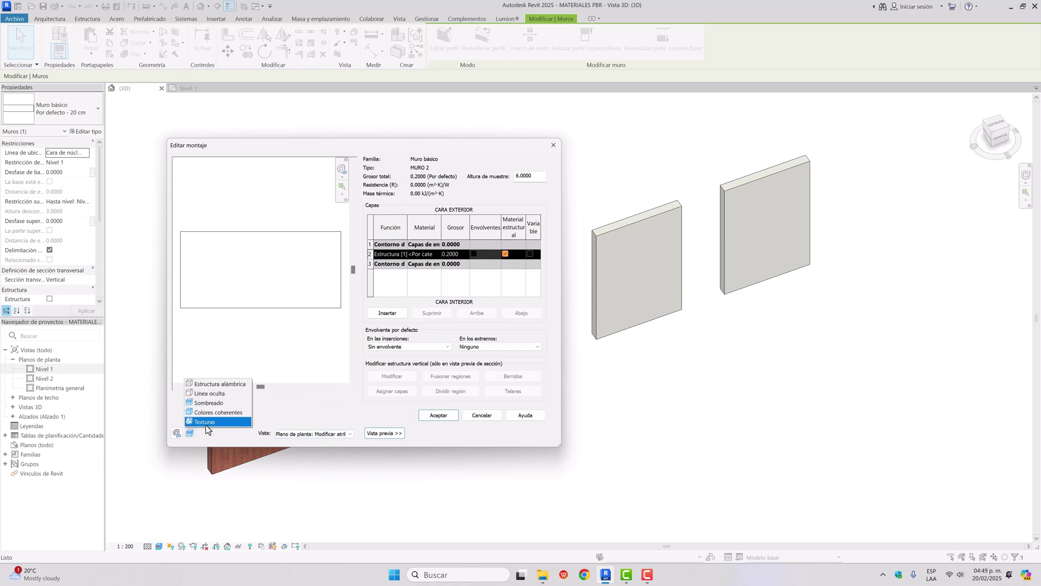
pyautogui.click(206, 424)
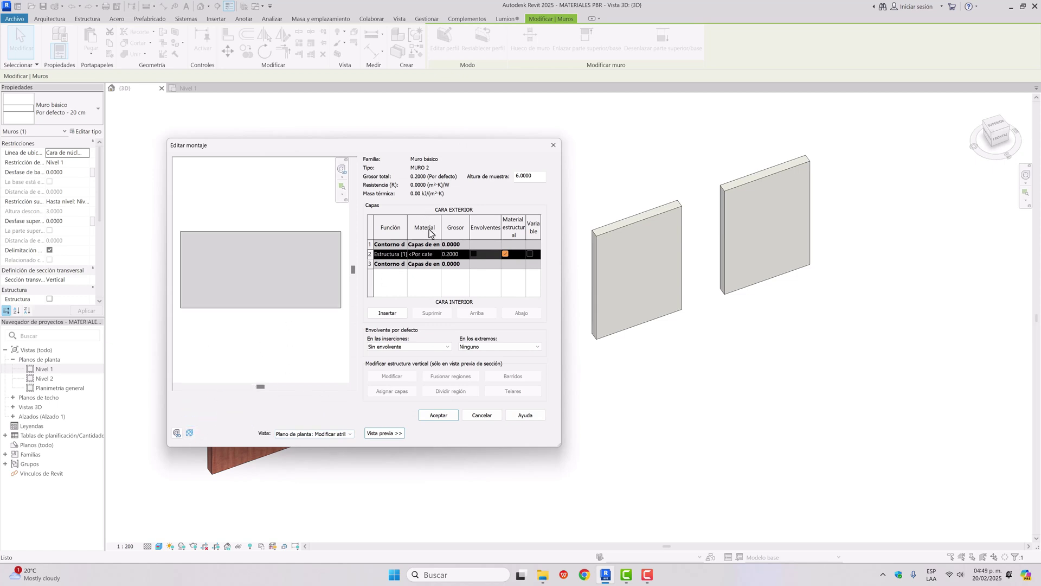
# Step: Assign the Cerezo(1) material to the structural layer of MURO 2, accept the type, and check the wall from both sides
pyautogui.click(436, 255)
pyautogui.click(437, 255)
pyautogui.click(188, 223)
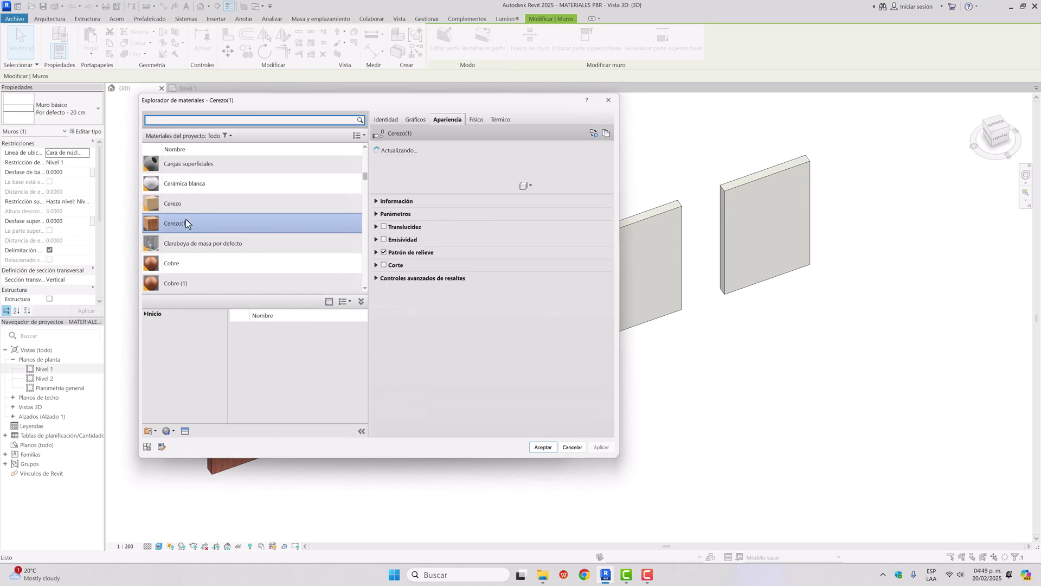
pyautogui.click(543, 447)
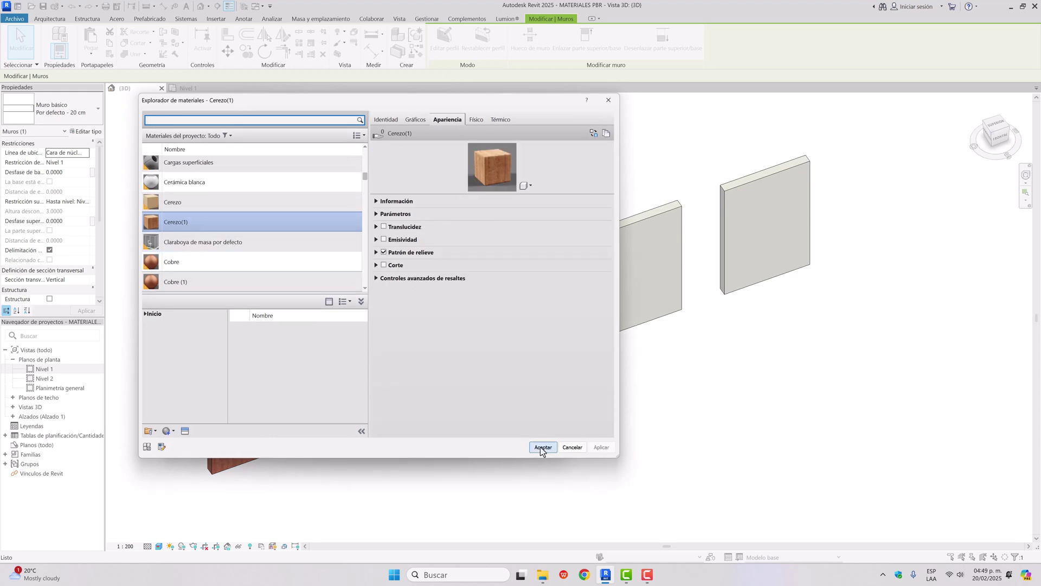
pyautogui.click(447, 421)
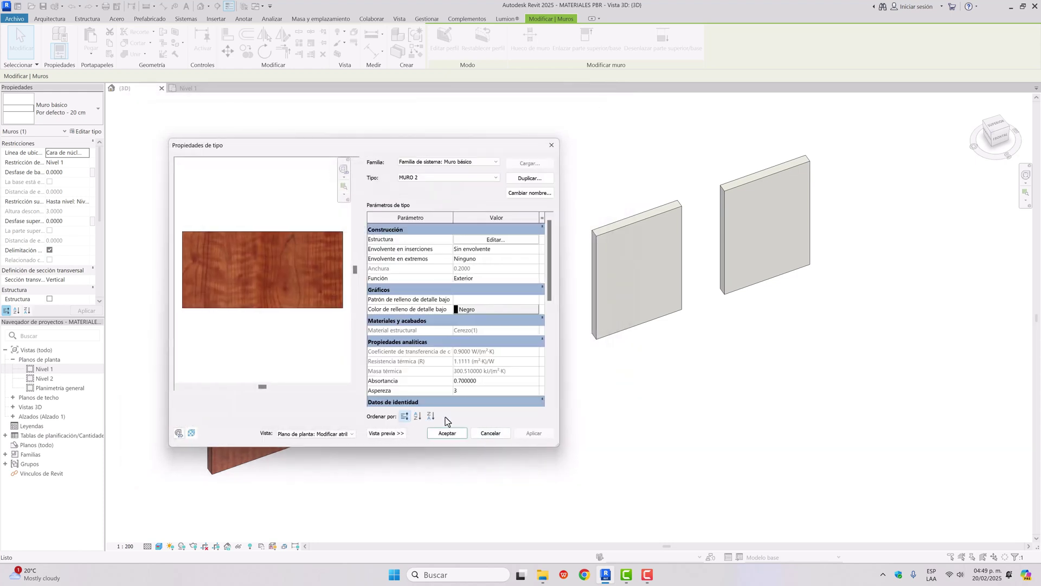
pyautogui.click(457, 433)
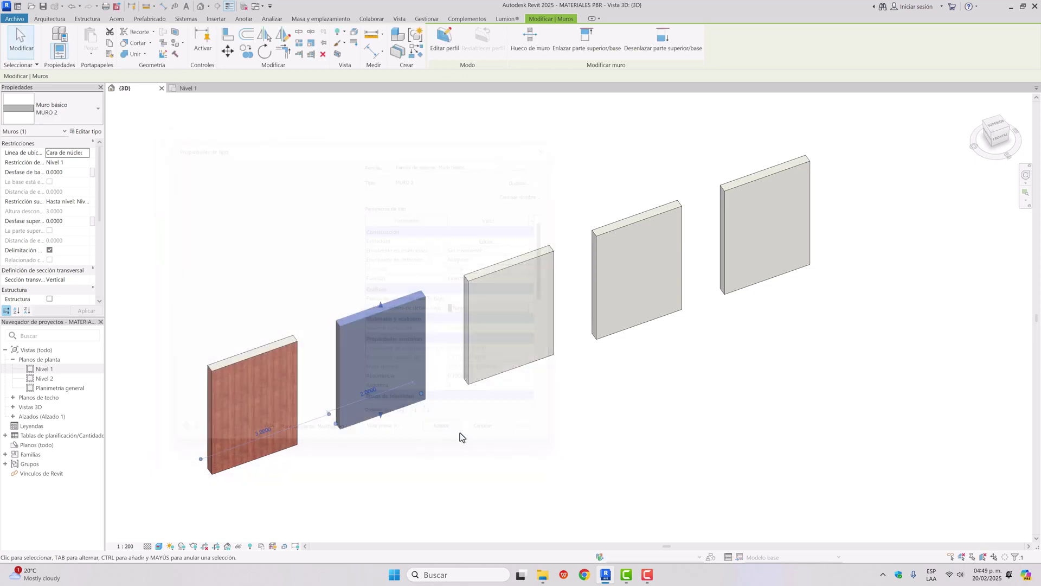
pyautogui.click(478, 435)
pyautogui.moveTo(504, 432); pyautogui.dragTo(599, 398, button='middle')
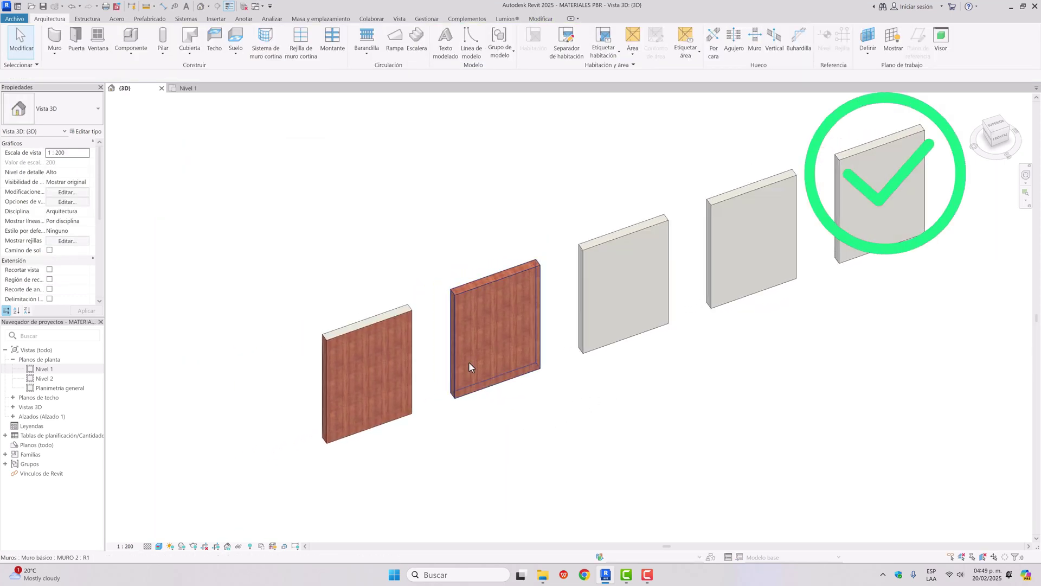
pyautogui.keyDown('shift'); pyautogui.moveTo(467, 428); pyautogui.dragTo(394, 309, button='middle'); pyautogui.keyUp('shift')
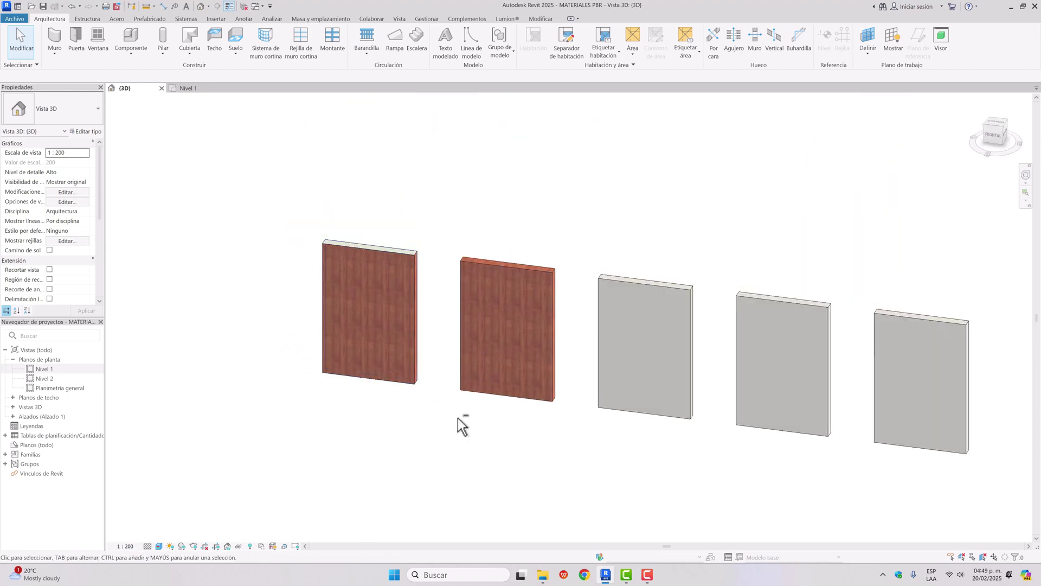
pyautogui.keyDown('shift'); pyautogui.moveTo(462, 420); pyautogui.dragTo(534, 338, button='middle'); pyautogui.keyUp('shift')
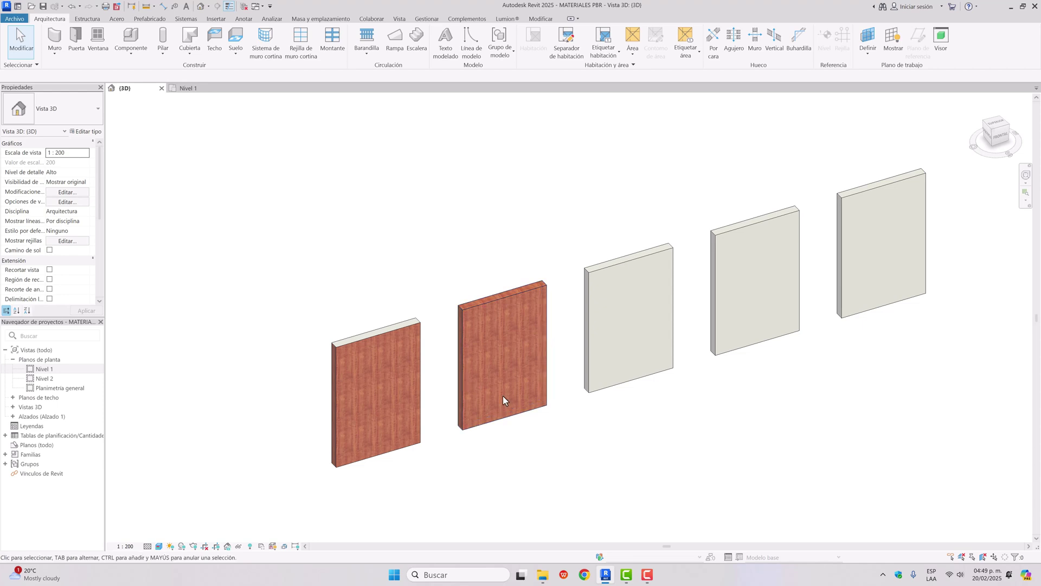
pyautogui.keyDown('shift'); pyautogui.moveTo(539, 407); pyautogui.dragTo(750, 272, button='middle'); pyautogui.keyUp('shift')
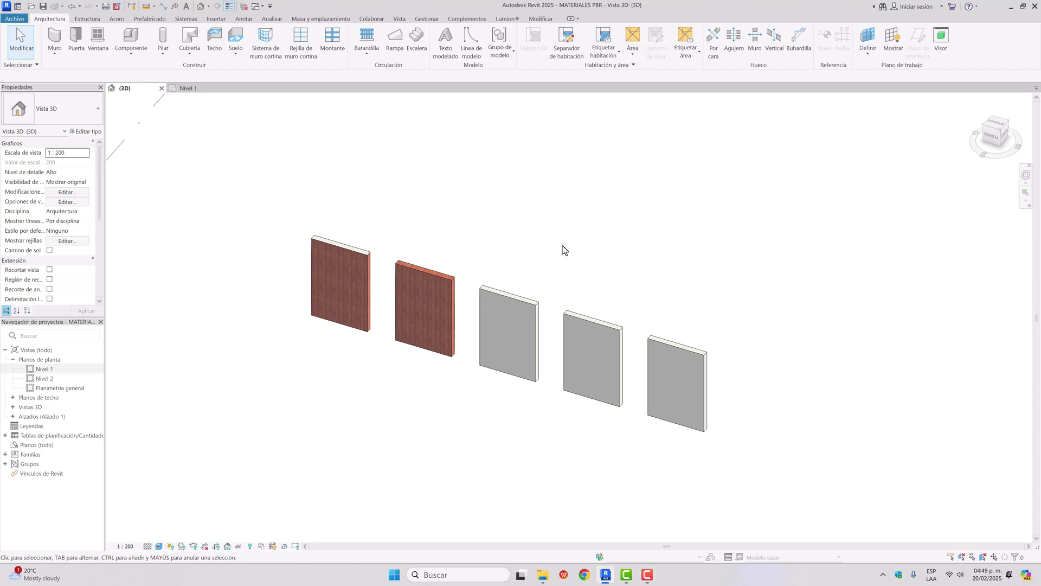
# Step: Open the material browser and review Cerezo(1)'s Parámetros, Patrón de relieve and Controles avanzados de resaltes appearance sections
pyautogui.press('m')
pyautogui.press('a')
pyautogui.press('t')
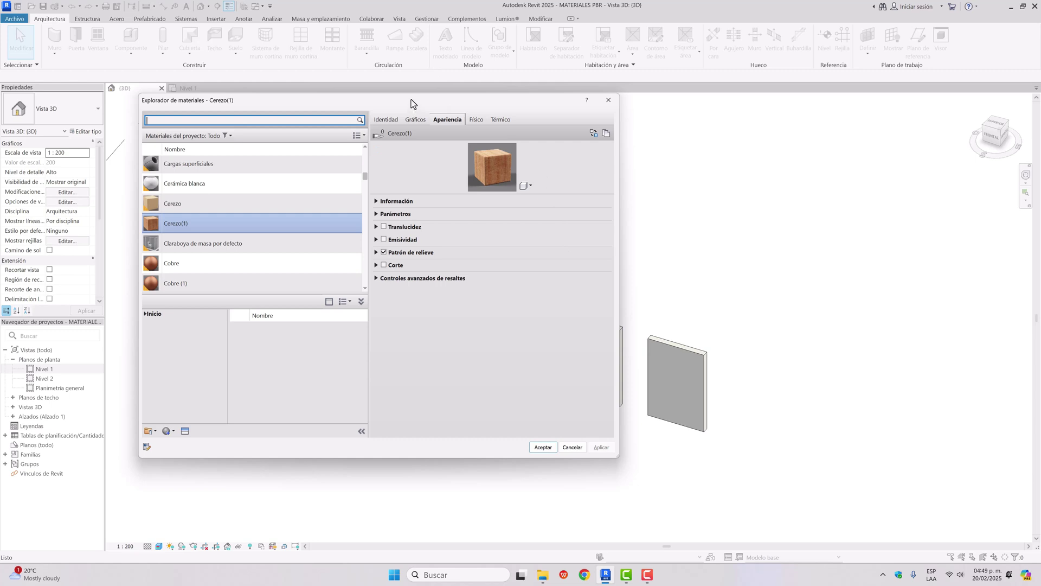
pyautogui.moveTo(411, 100); pyautogui.dragTo(379, 108)
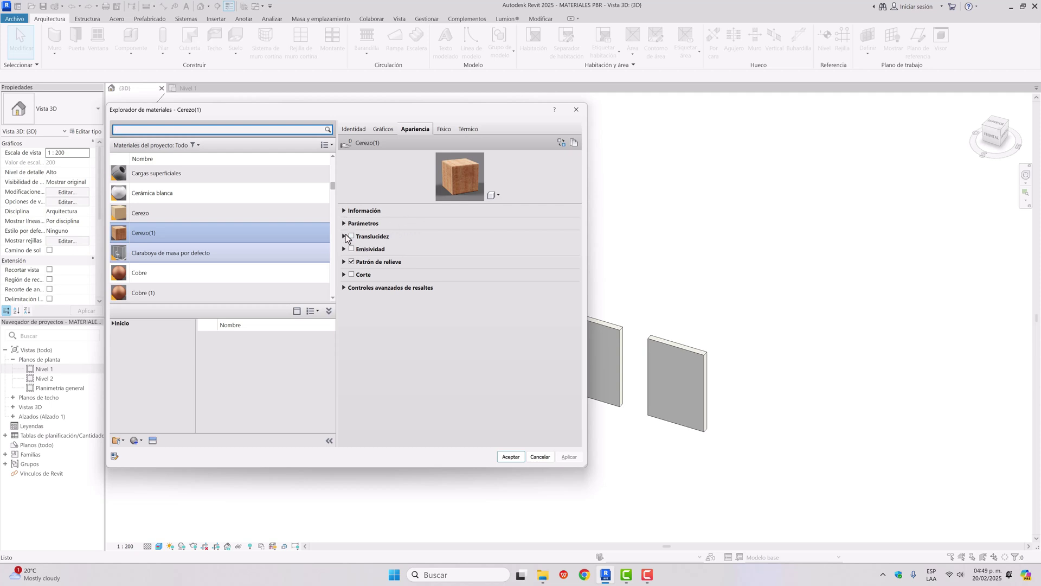
pyautogui.click(343, 225)
pyautogui.click(343, 223)
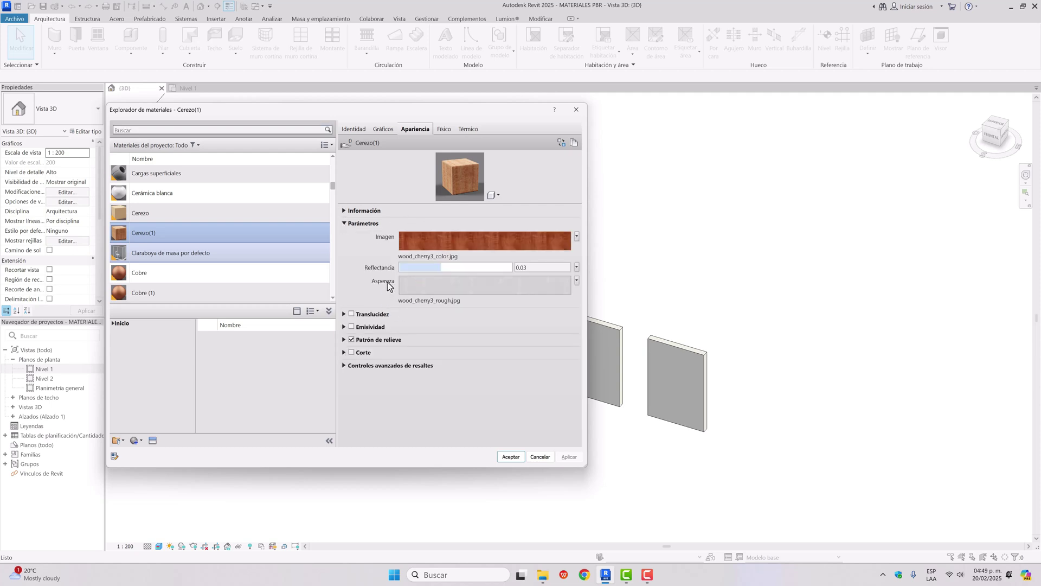
pyautogui.click(345, 339)
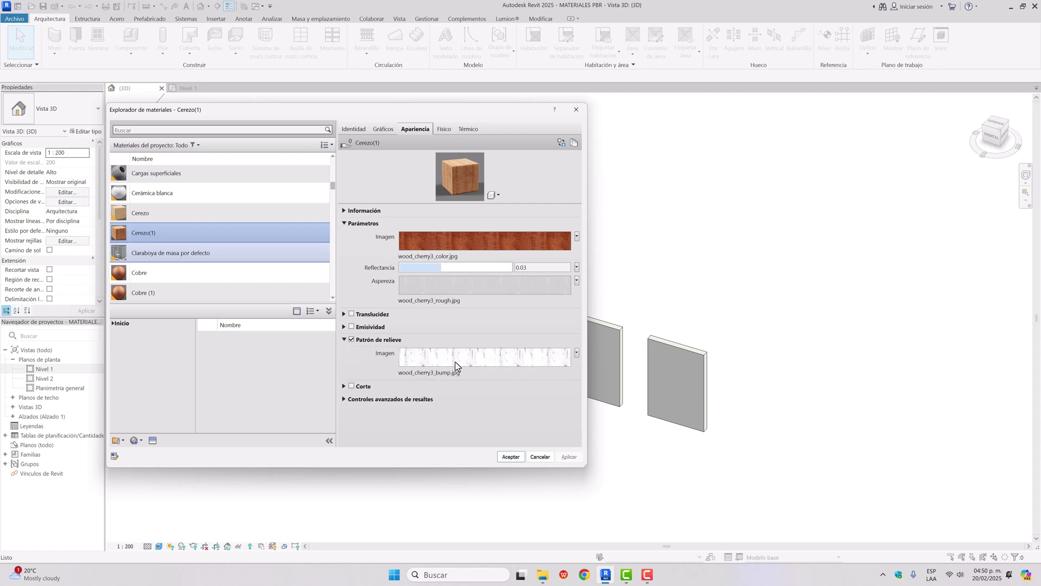
pyautogui.click(345, 400)
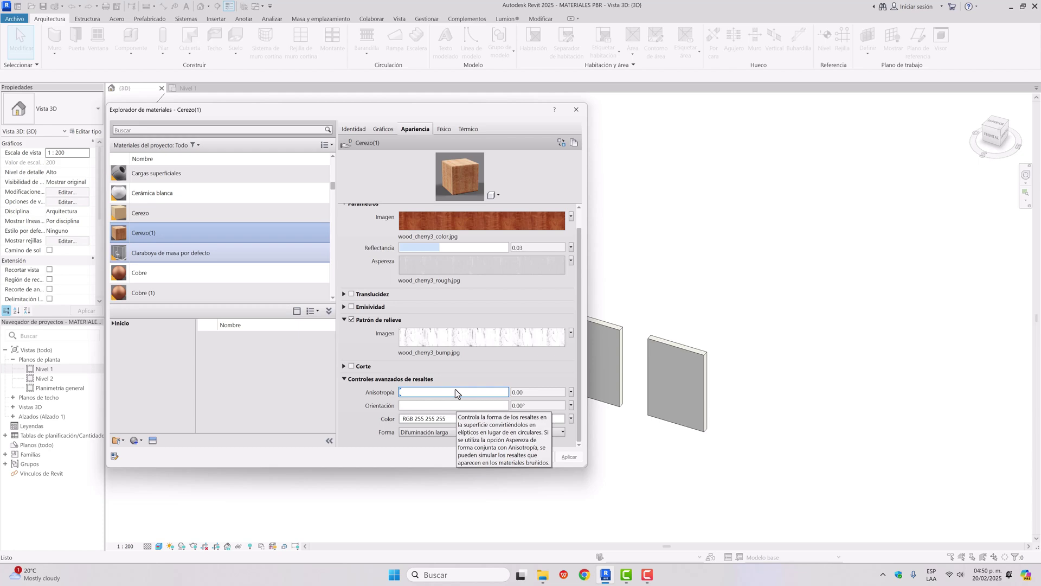
# Step: Search the materials for PIEDRA and look through the matching project materials for ones with an outdated appearance asset
pyautogui.click(122, 130)
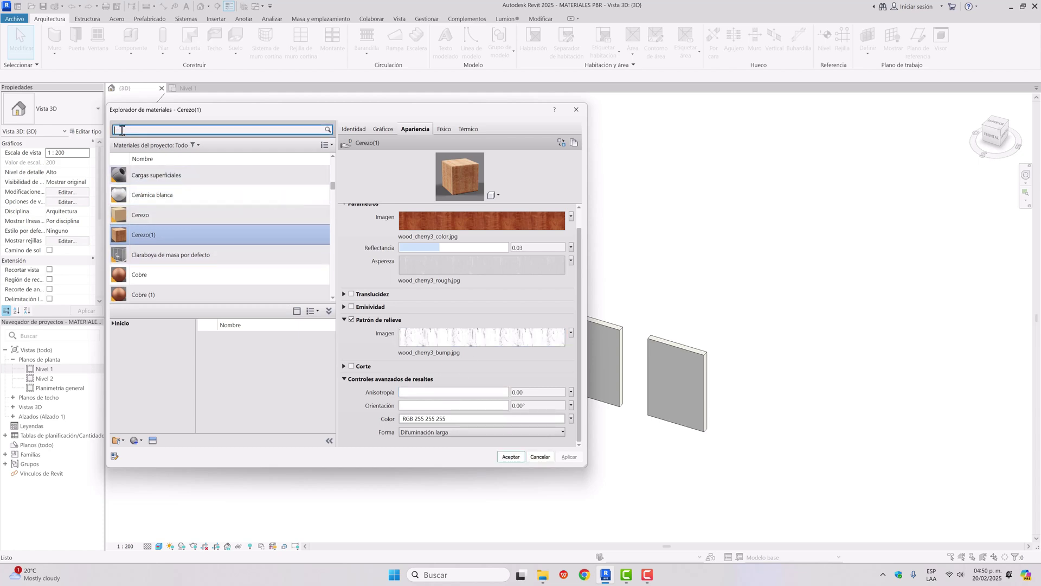
pyautogui.write('P')
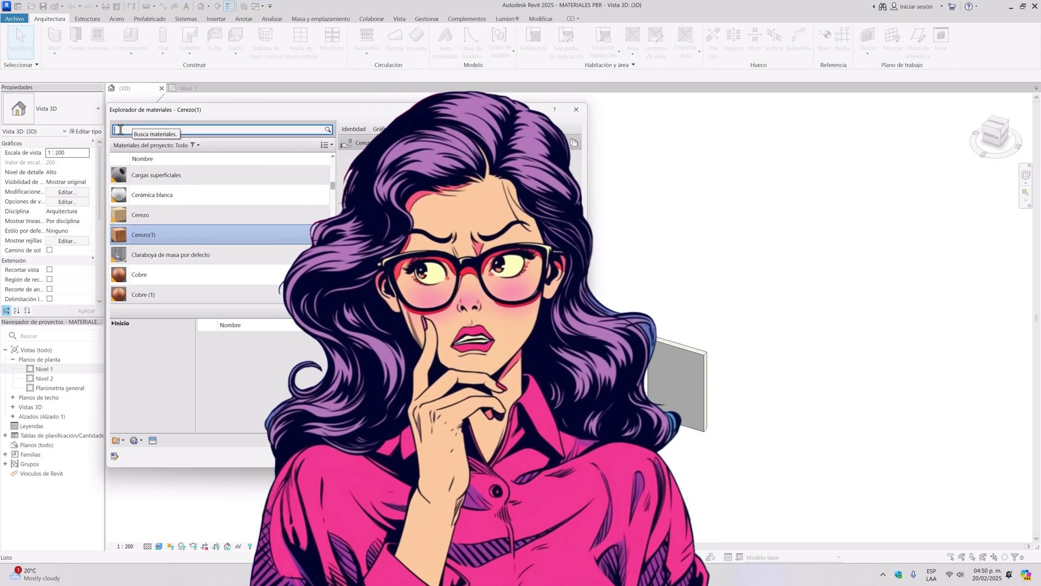
pyautogui.write('IEDRA')
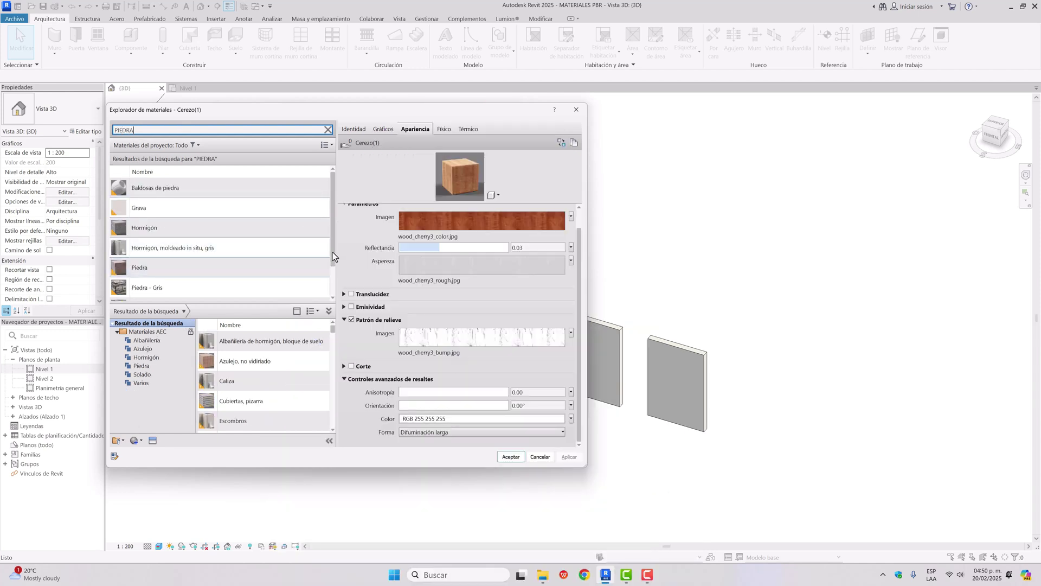
pyautogui.moveTo(333, 257); pyautogui.dragTo(334, 296)
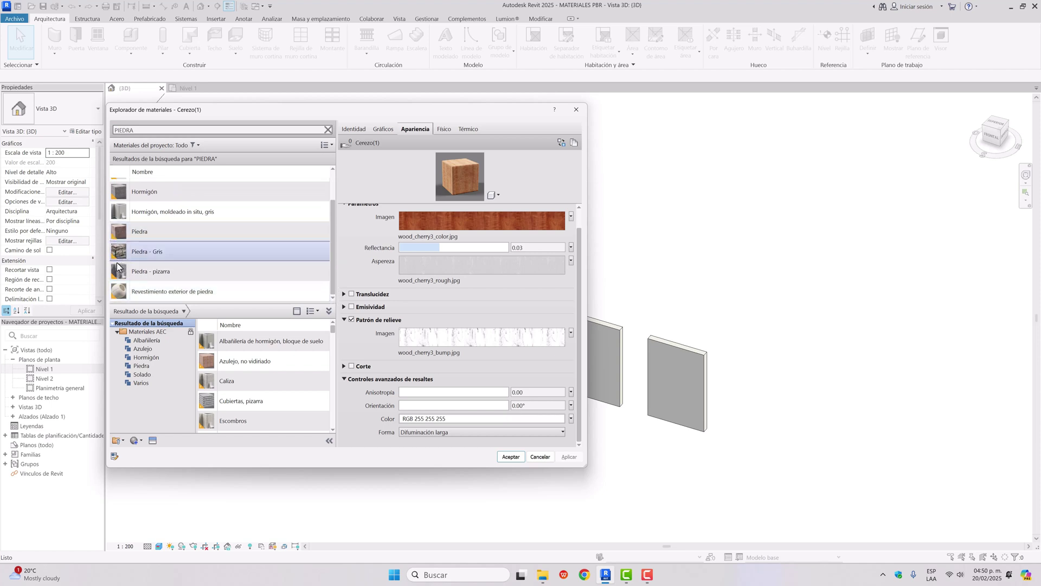
pyautogui.moveTo(113, 302)
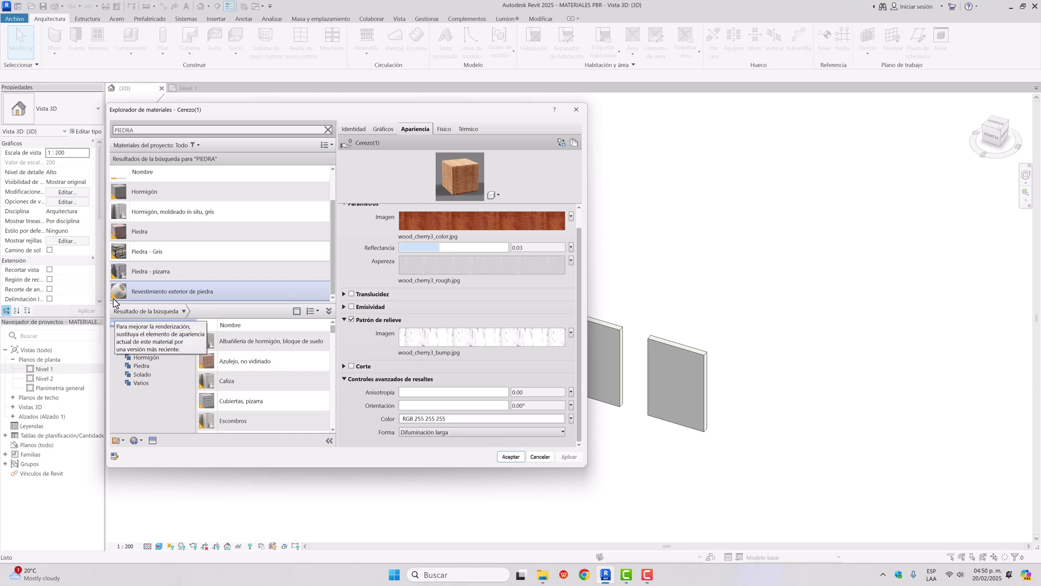
# Step: Browse the Piedra category of the Materiales AEC library, examining Caliza, Escombros, Granito, cortado, pulido, Piedra de campo and Pizarra
pyautogui.click(145, 367)
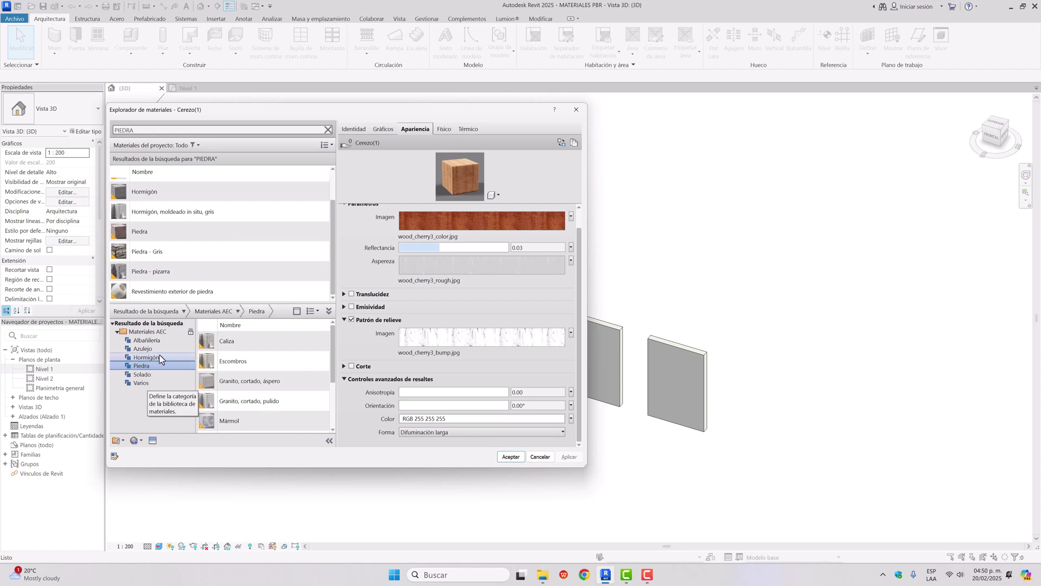
pyautogui.moveTo(334, 337)
pyautogui.mouseDown()
pyautogui.moveTo(326, 387)
pyautogui.moveTo(343, 331)
pyautogui.moveTo(336, 373)
pyautogui.moveTo(333, 343)
pyautogui.mouseUp()
pyautogui.click(255, 341)
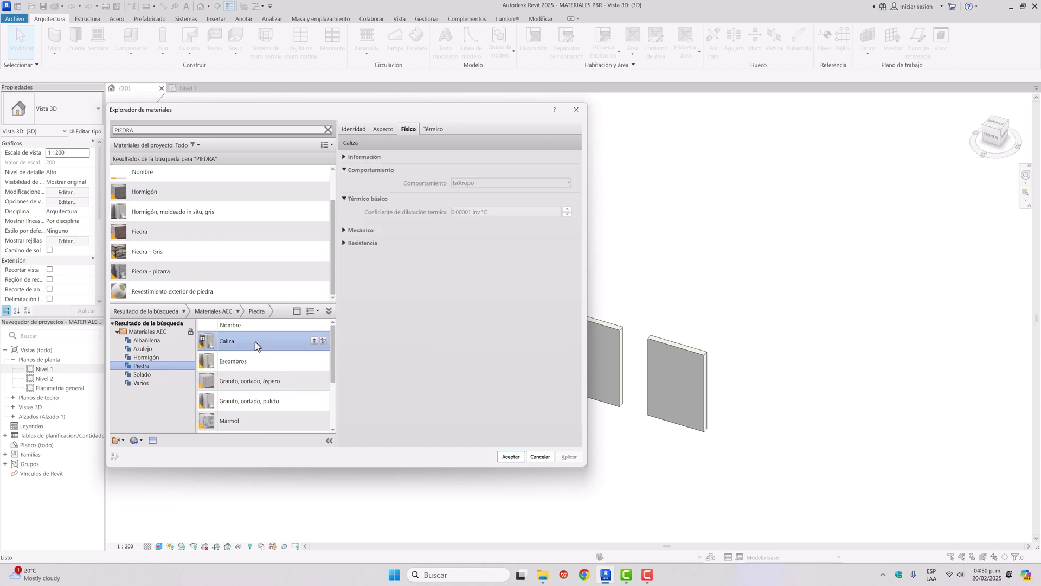
pyautogui.click(251, 362)
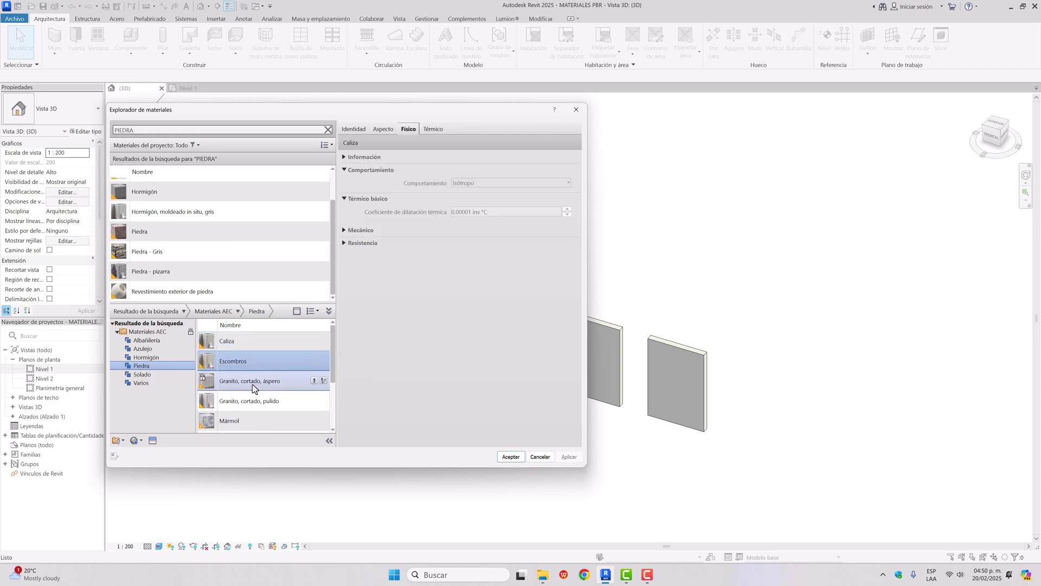
pyautogui.click(252, 401)
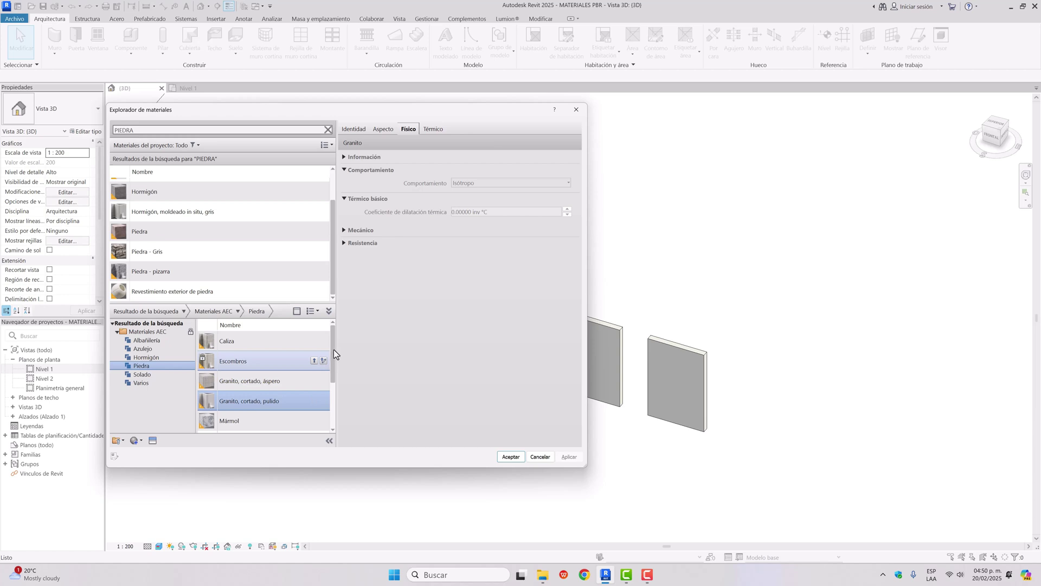
pyautogui.moveTo(334, 353); pyautogui.dragTo(333, 374)
pyautogui.click(252, 382)
pyautogui.click(249, 404)
pyautogui.click(254, 382)
pyautogui.click(257, 408)
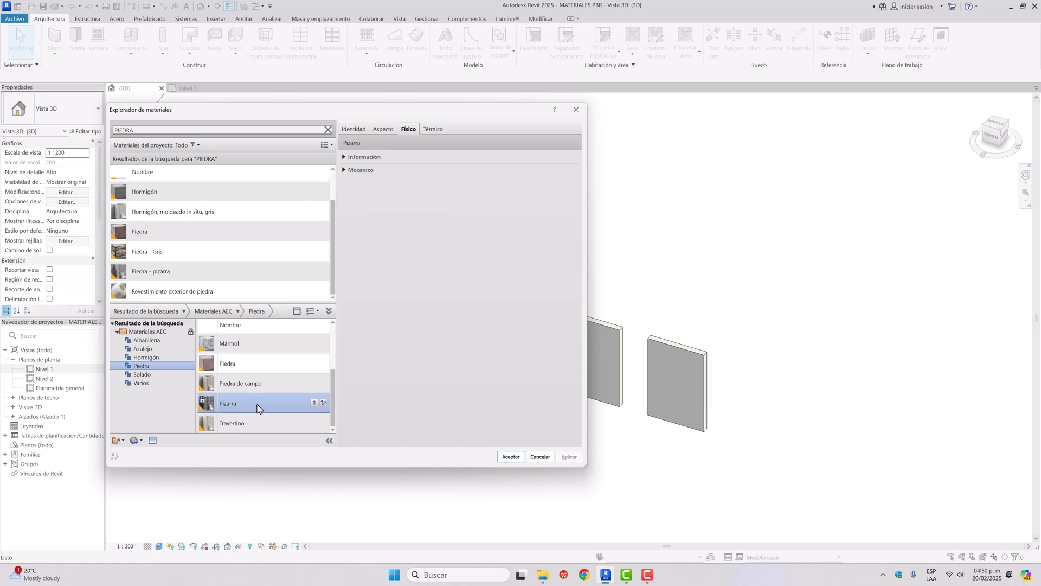
# Step: Examine the Travertino material in the Piedra category of the Materiales AEC library
pyautogui.click(262, 425)
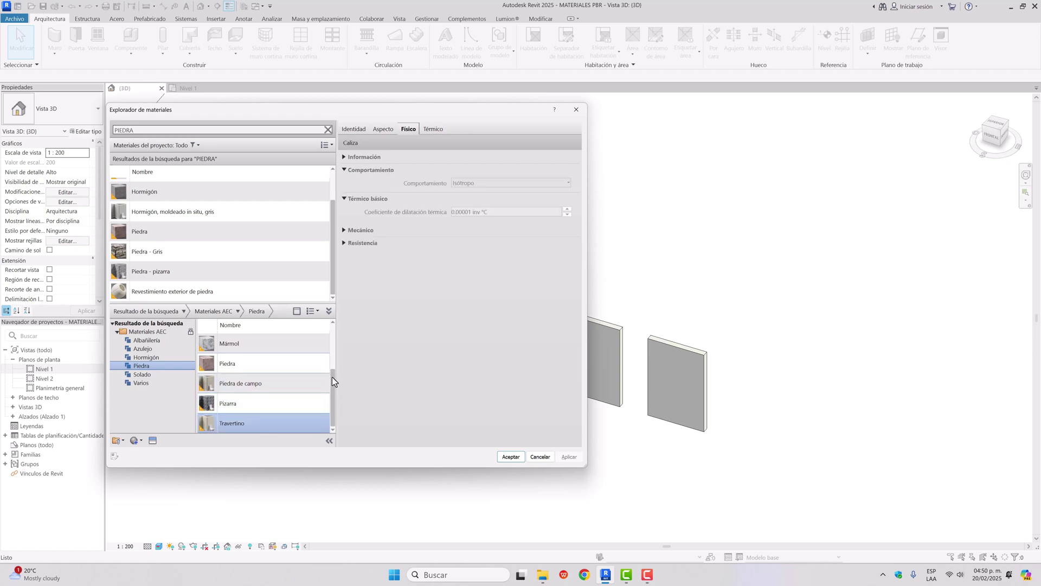
pyautogui.moveTo(332, 377)
pyautogui.mouseDown()
pyautogui.moveTo(337, 327)
pyautogui.moveTo(336, 365)
pyautogui.mouseUp()
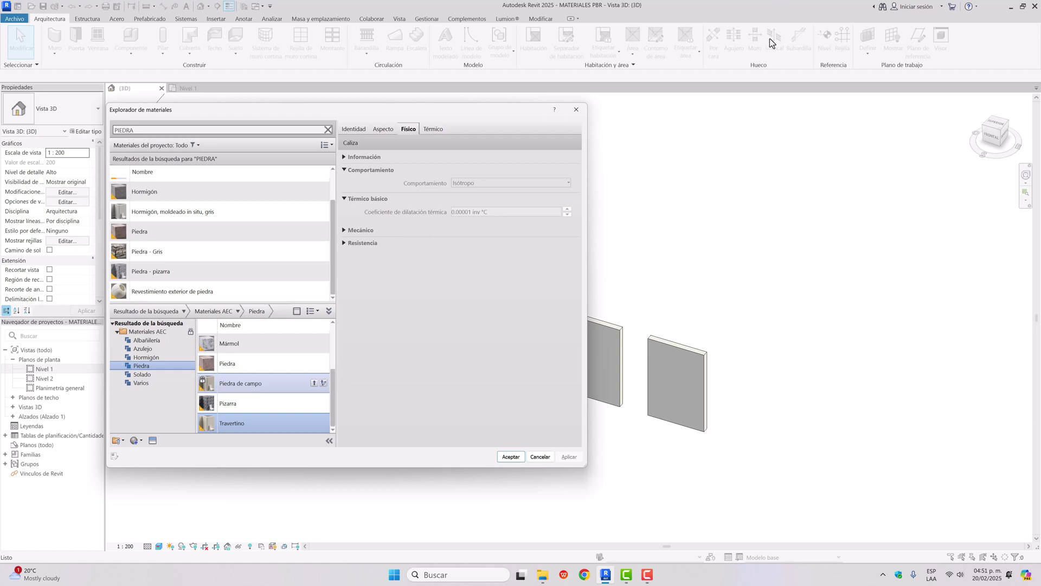
pyautogui.click(826, 140)
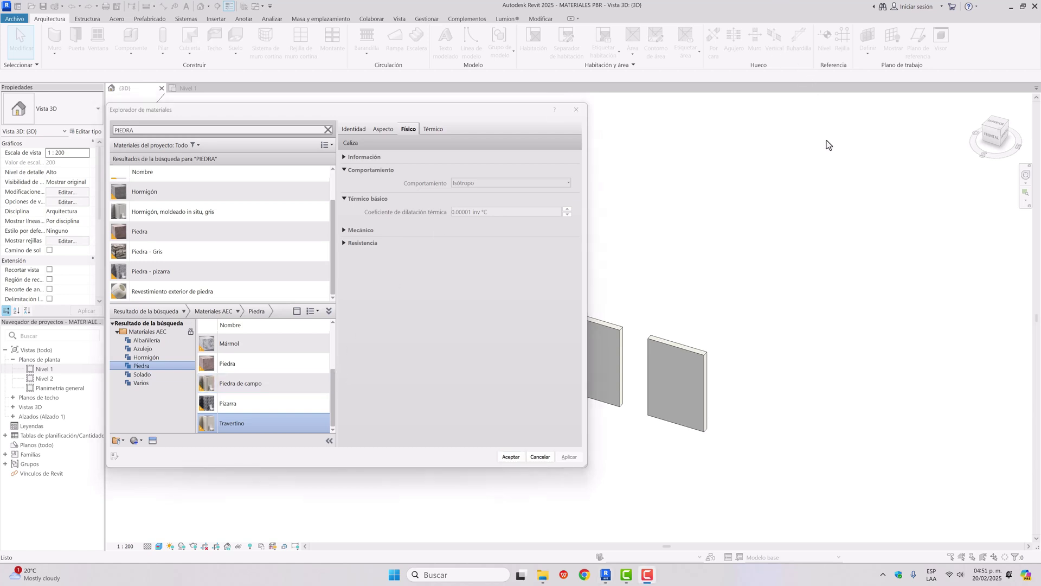
# Step: Create a new material named PIEDRA CANTERA and duplicate its appearance asset
pyautogui.click(140, 442)
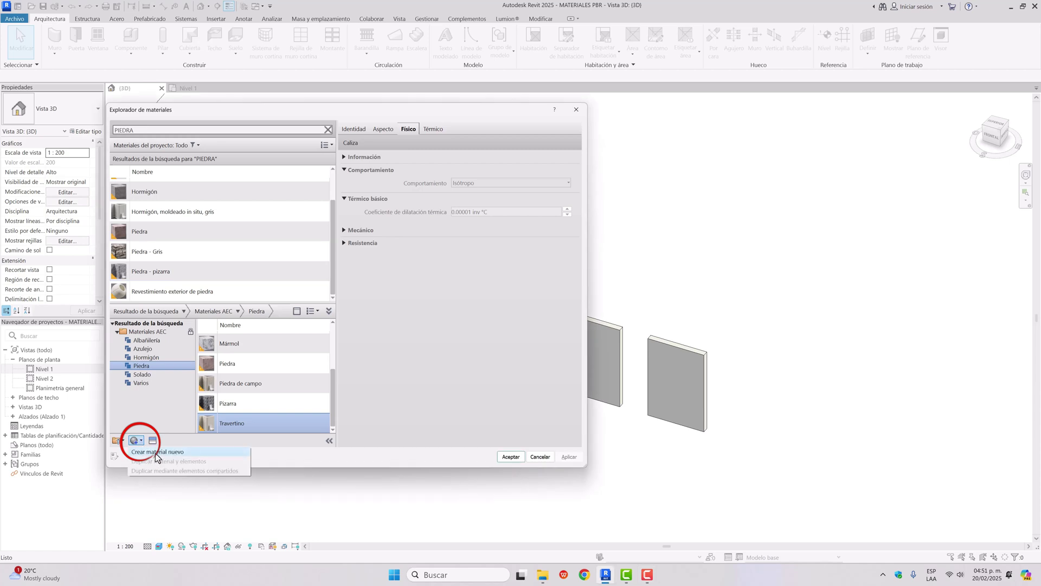
pyautogui.click(155, 452)
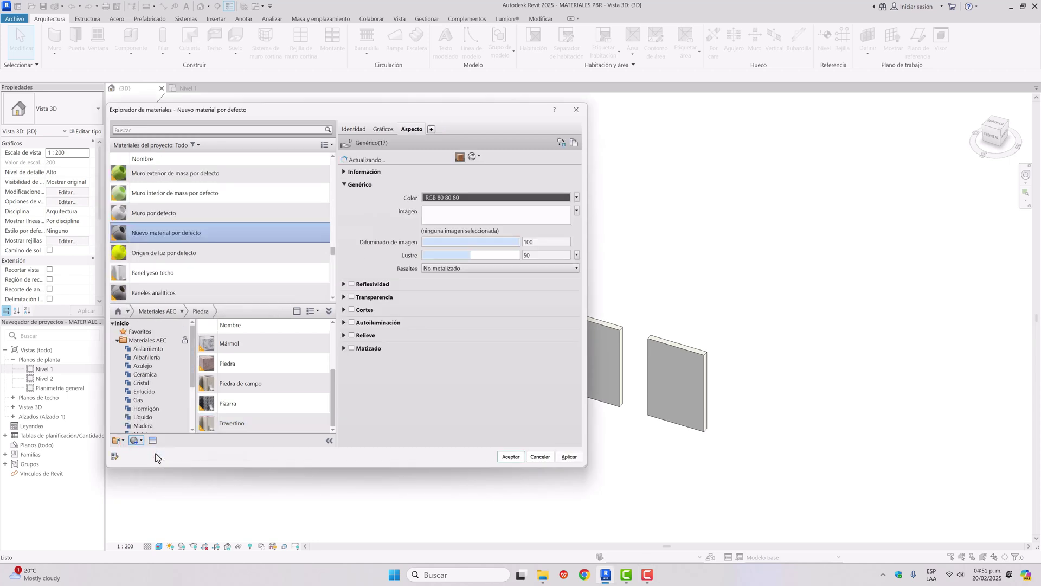
pyautogui.rightClick(197, 232)
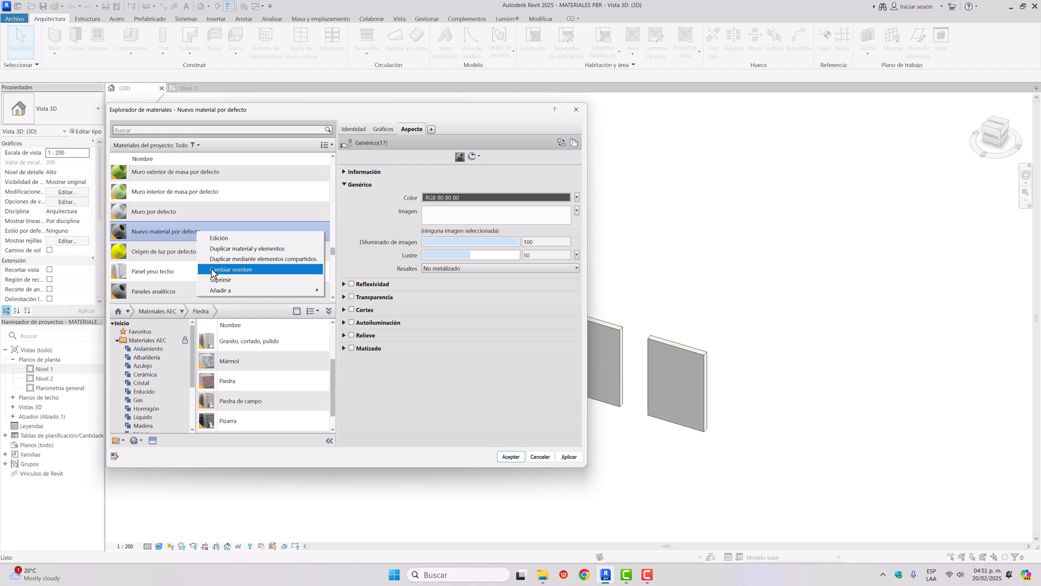
pyautogui.click(230, 270)
pyautogui.press('BackSpace')
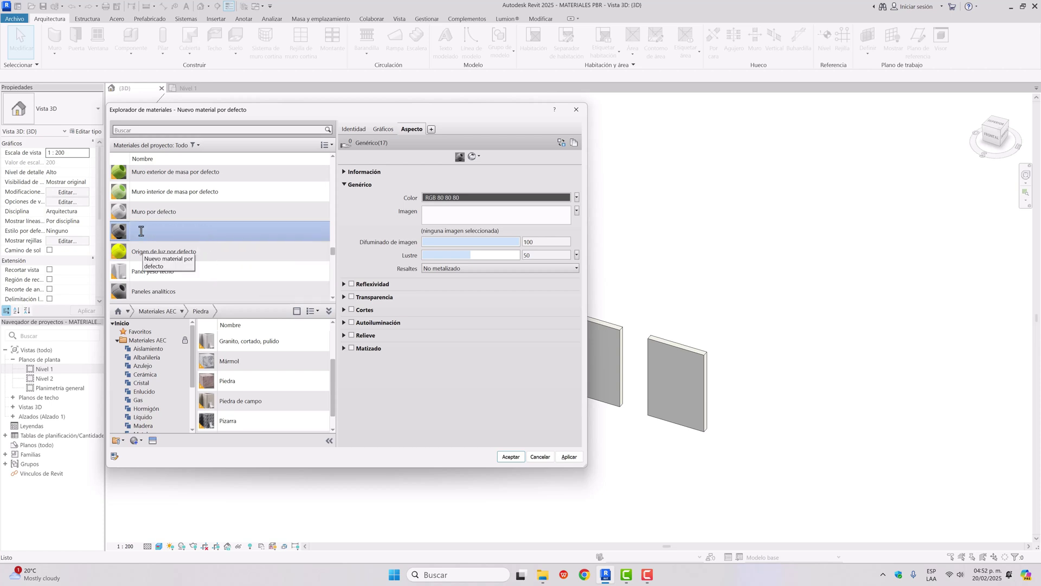
pyautogui.write('PIEDRA CANTERA')
pyautogui.press('Return')
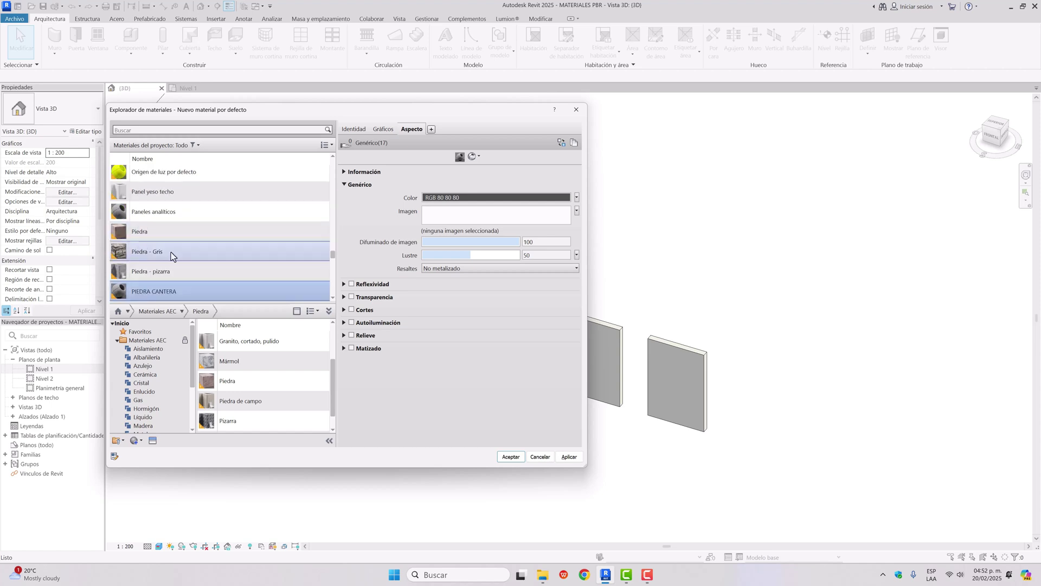
pyautogui.click(575, 145)
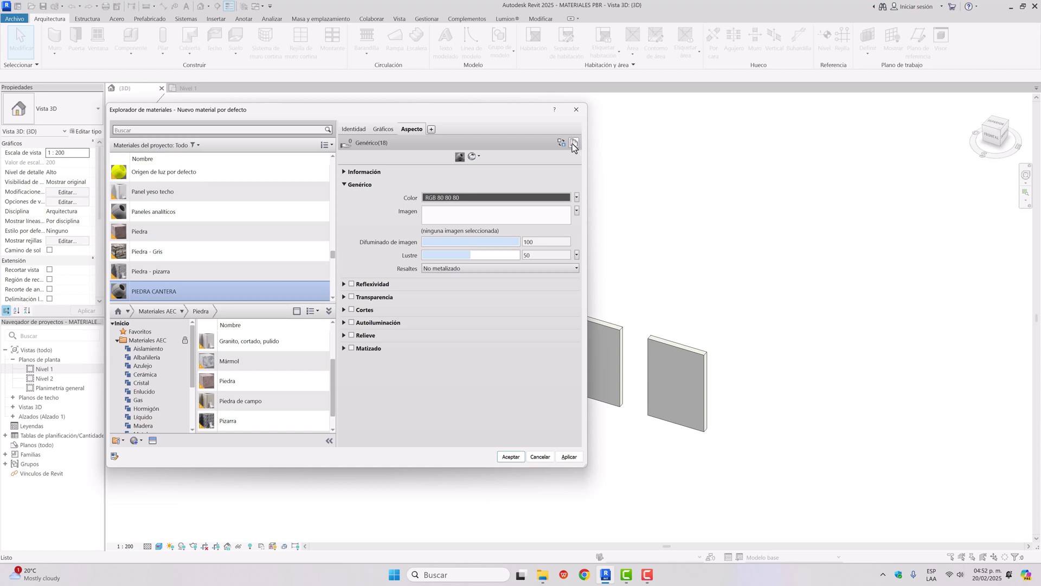
# Step: In PIEDRA CANTERA's identity data, enter the description PIEDRA PIZARRA NEGRA-PARA FACHADAS and set the class to Piedra
pyautogui.click(353, 130)
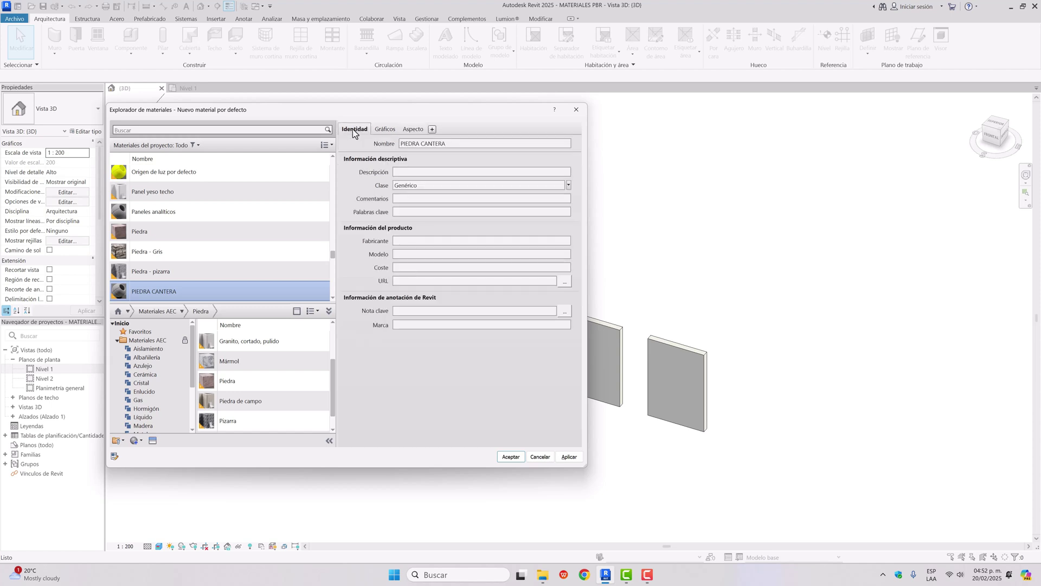
pyautogui.click(400, 172)
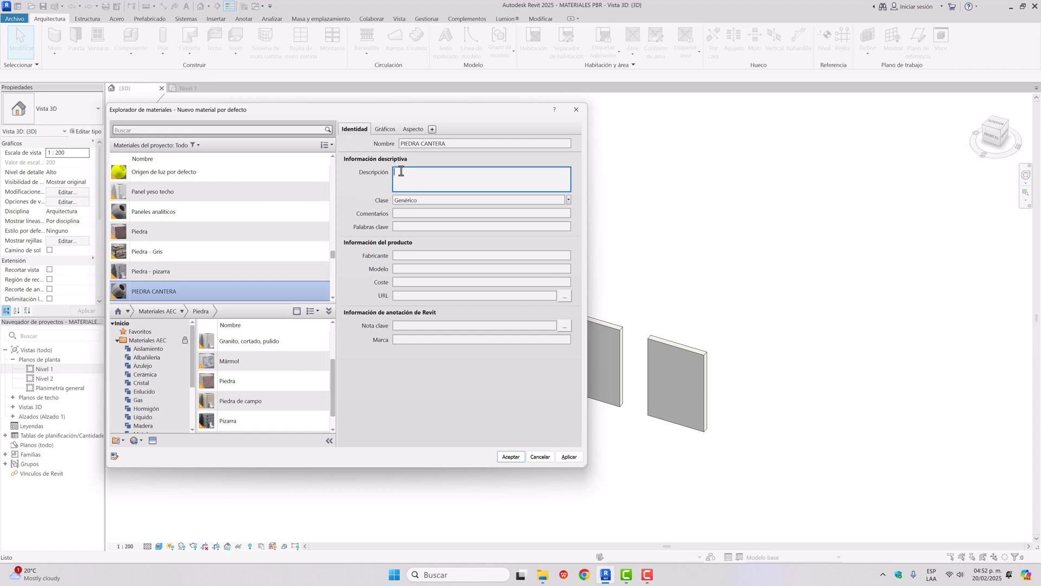
pyautogui.write('PIEDRA PIZARRA NEGR')
pyautogui.write('A-PARA FACHADAS')
pyautogui.click(415, 201)
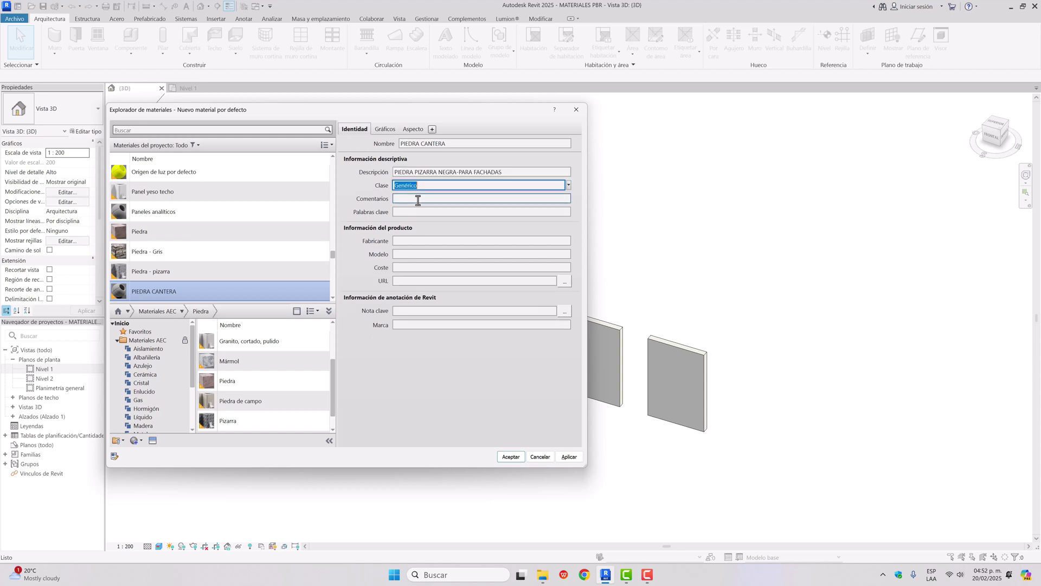
pyautogui.click(567, 186)
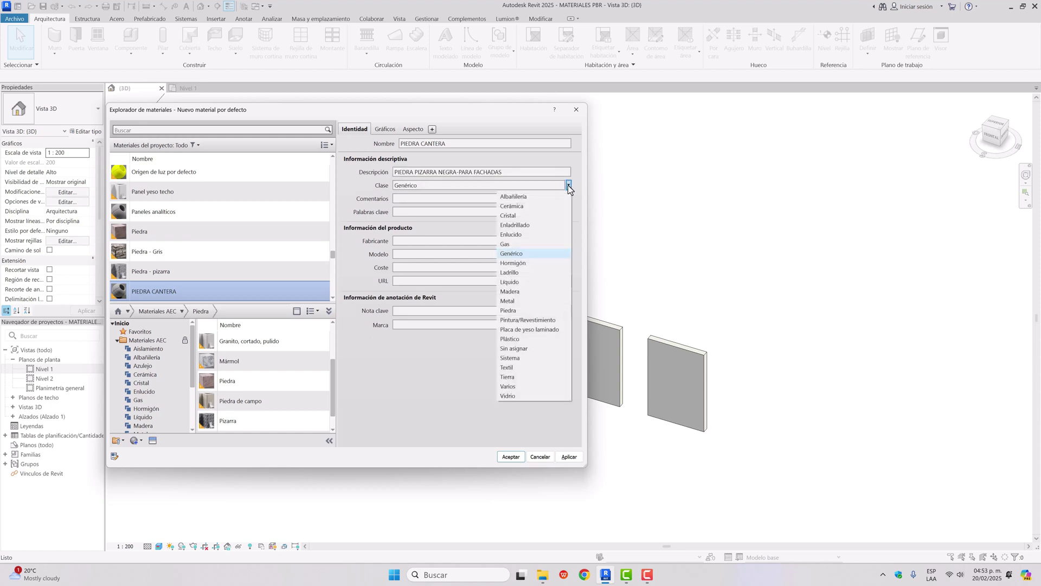
pyautogui.click(519, 311)
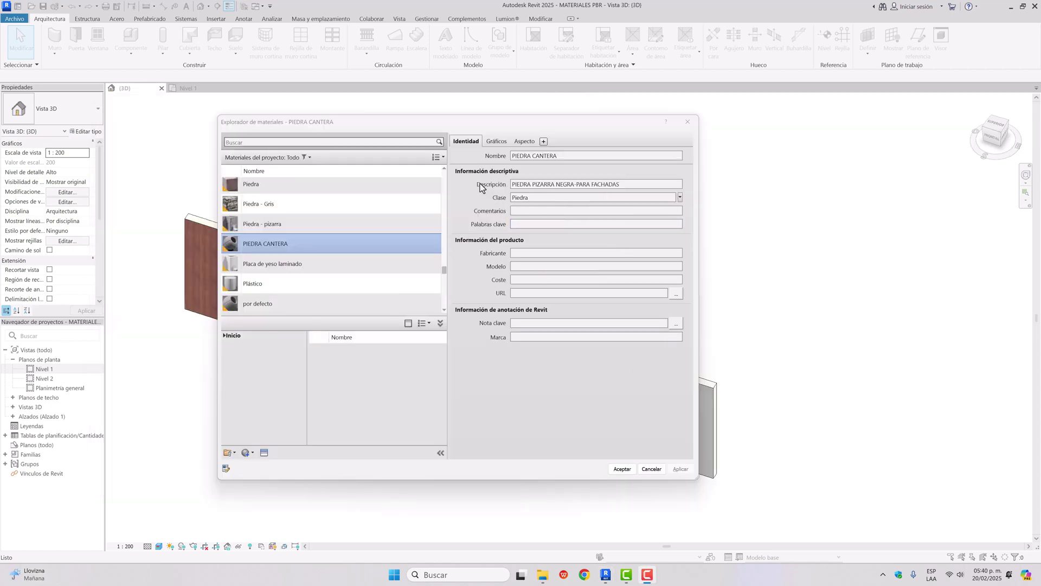
# Step: Enable Usar aspecto renderizado in PIEDRA CANTERA's shading graphics and accept the material changes
pyautogui.click(497, 141)
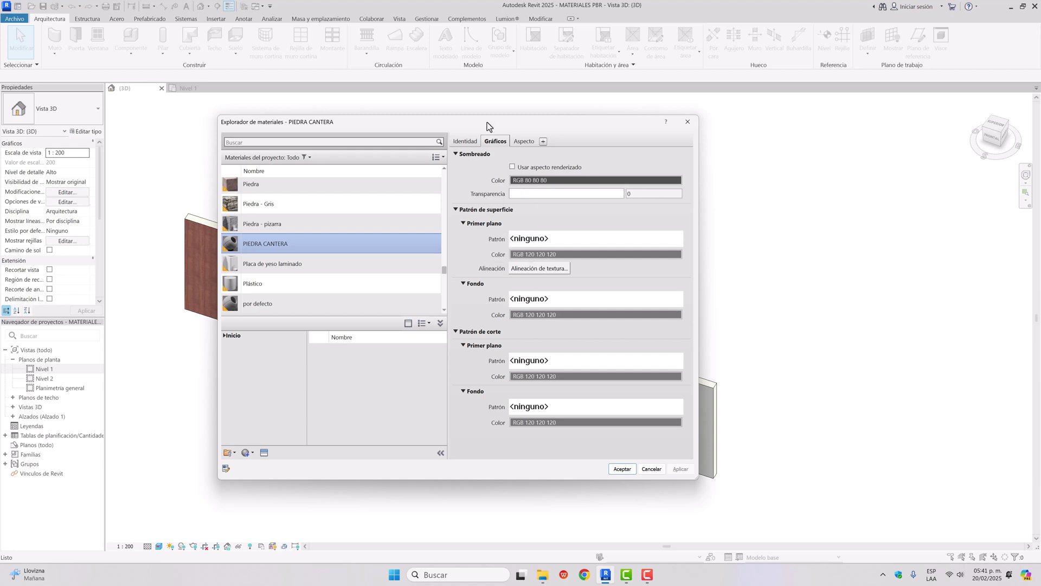
pyautogui.moveTo(487, 122)
pyautogui.mouseDown()
pyautogui.moveTo(831, 151)
pyautogui.moveTo(573, 83)
pyautogui.moveTo(489, 131)
pyautogui.mouseUp()
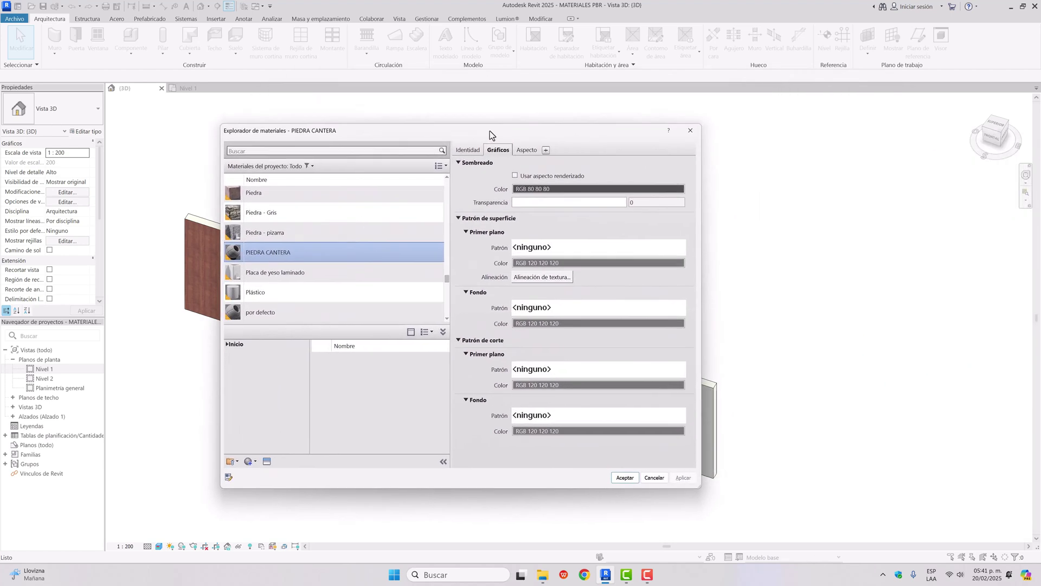
pyautogui.click(514, 176)
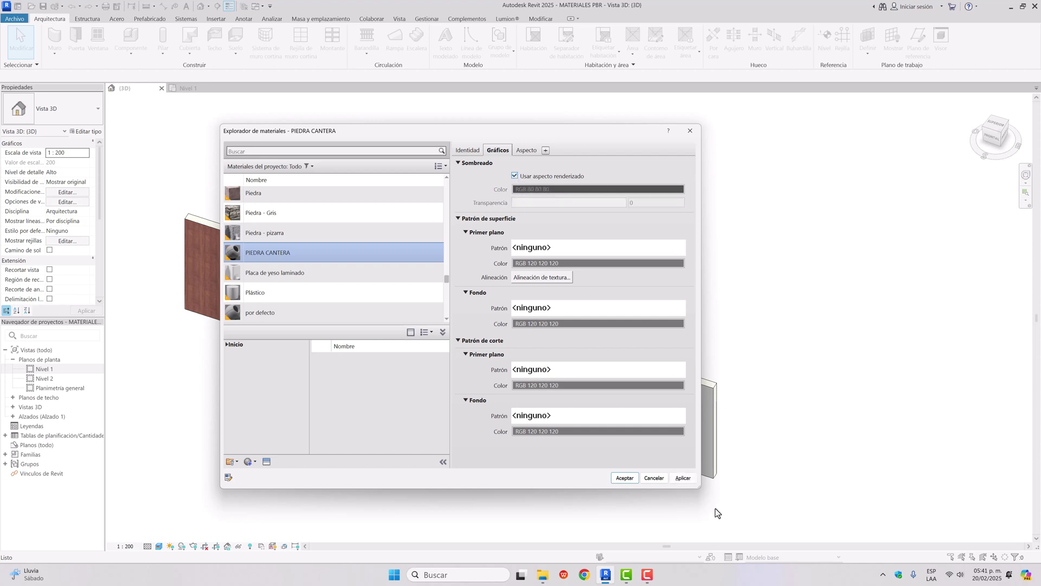
pyautogui.click(684, 479)
pyautogui.click(629, 478)
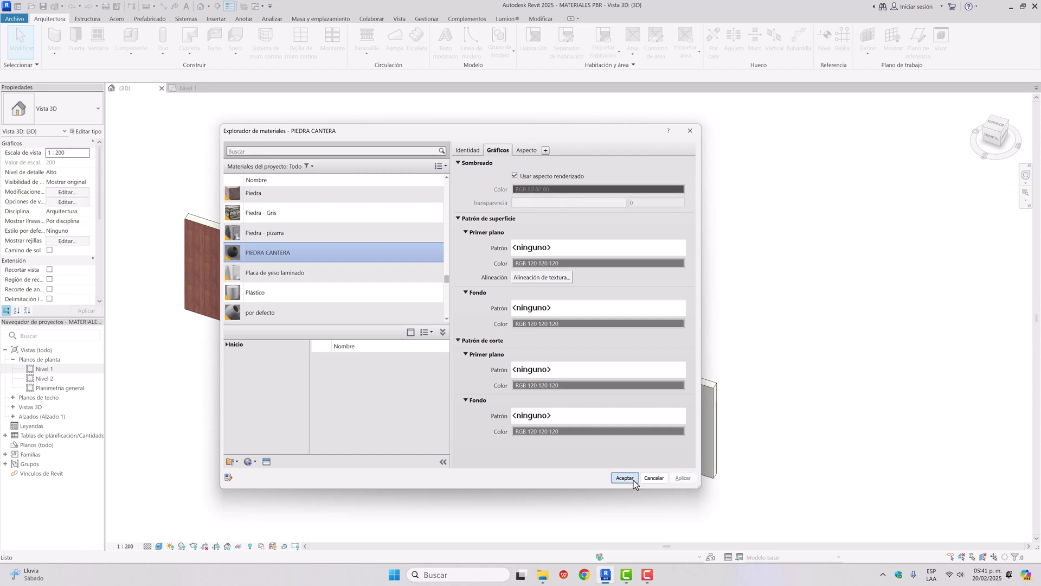
# Step: Set the visual style of the 3D view and the Nivel 1 plan to Colores coherentes and return to the 3D view
pyautogui.click(158, 546)
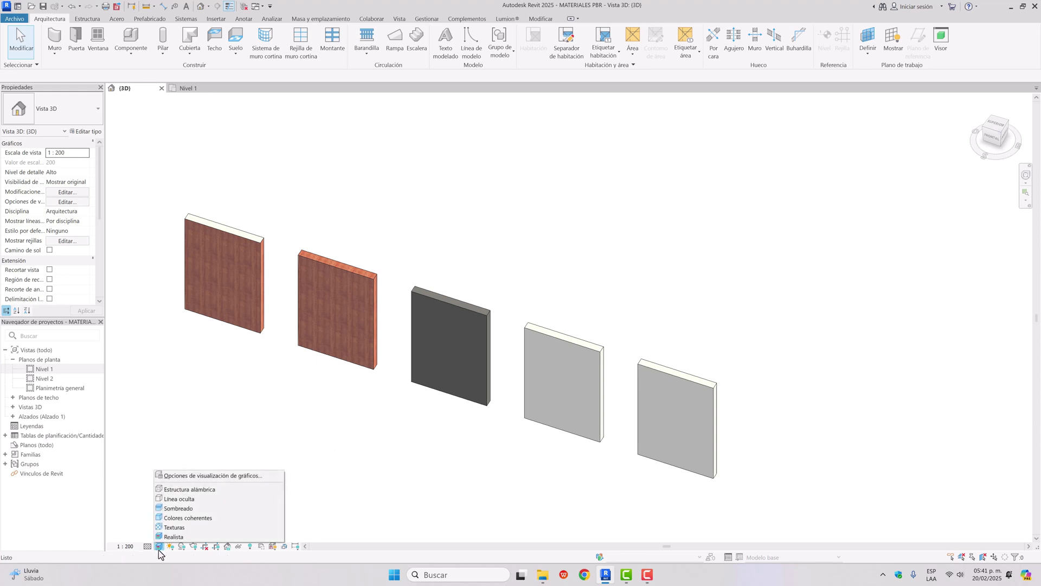
pyautogui.click(188, 518)
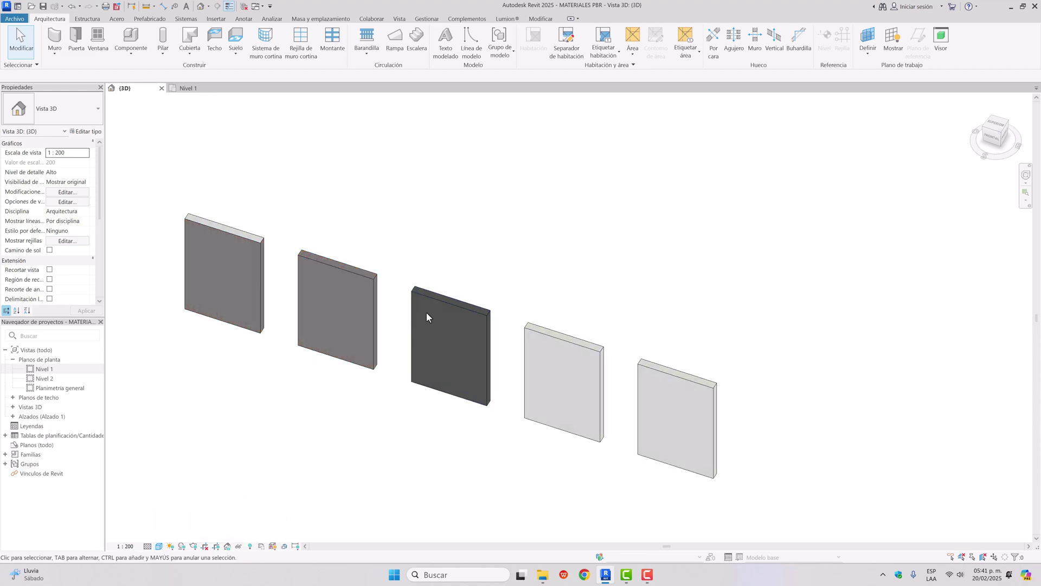
pyautogui.click(193, 89)
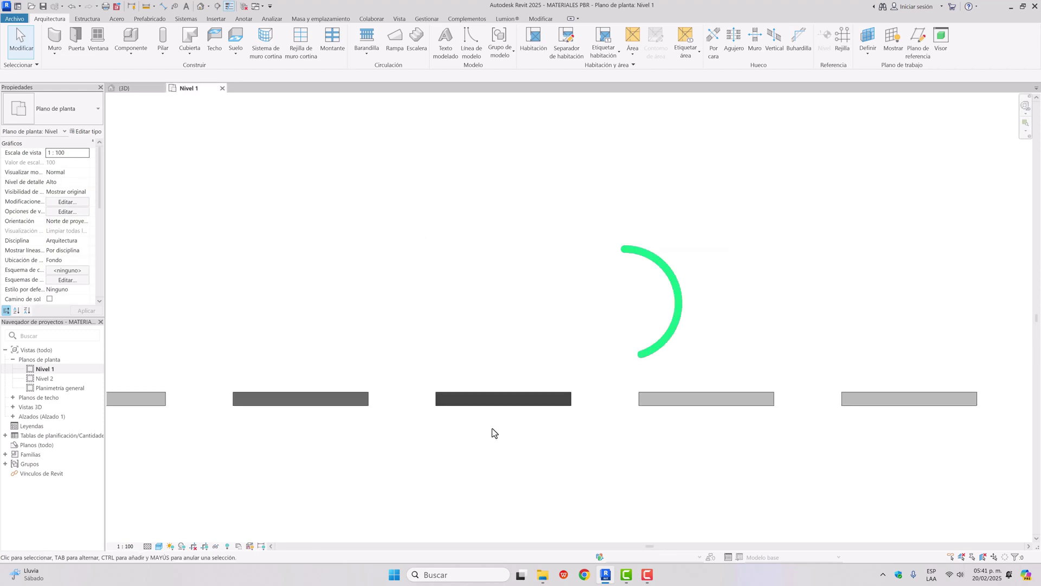
pyautogui.moveTo(502, 441); pyautogui.dragTo(530, 430, button='middle')
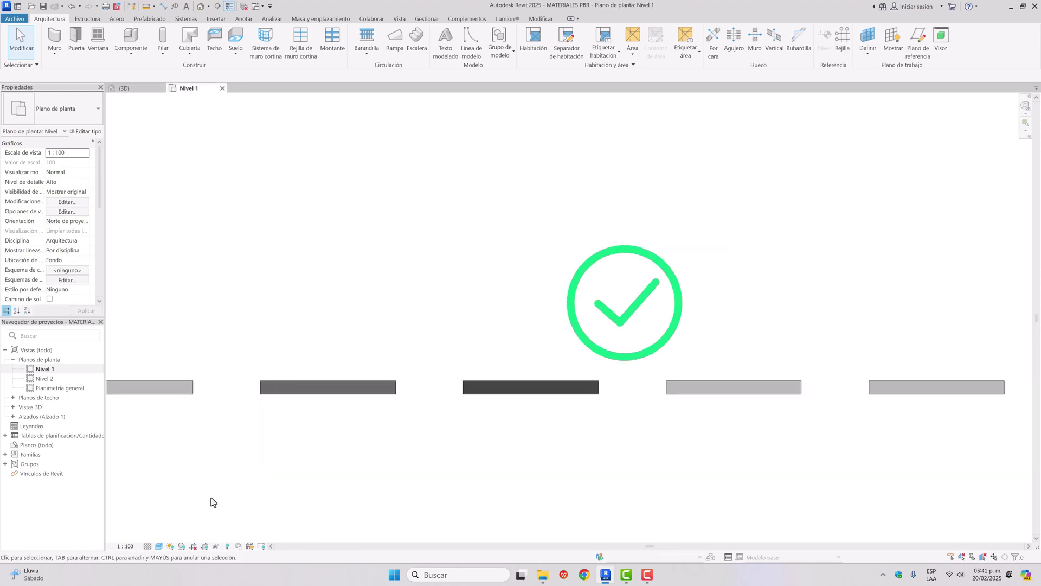
pyautogui.click(159, 546)
pyautogui.click(177, 523)
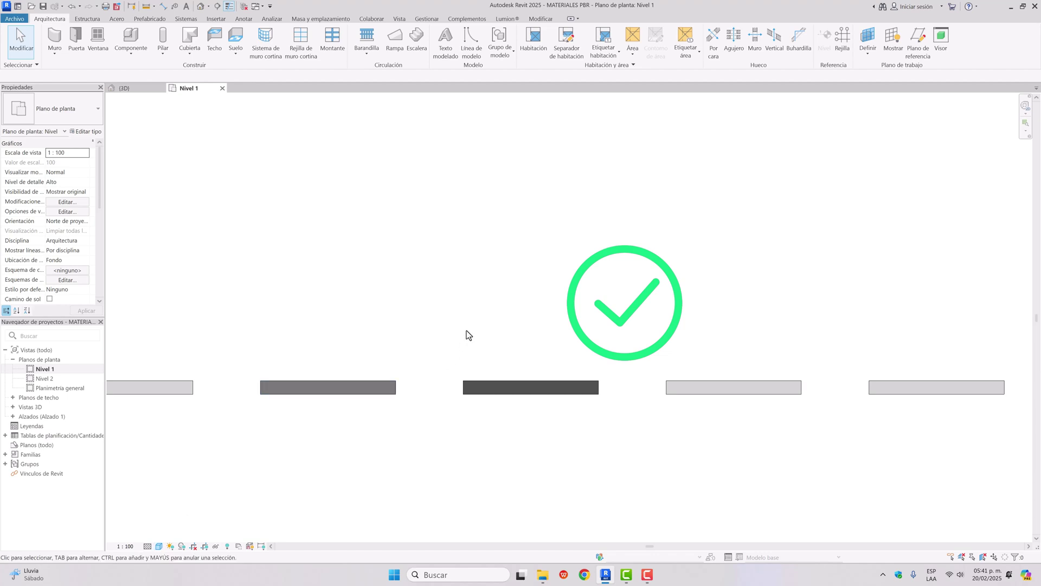
pyautogui.click(141, 88)
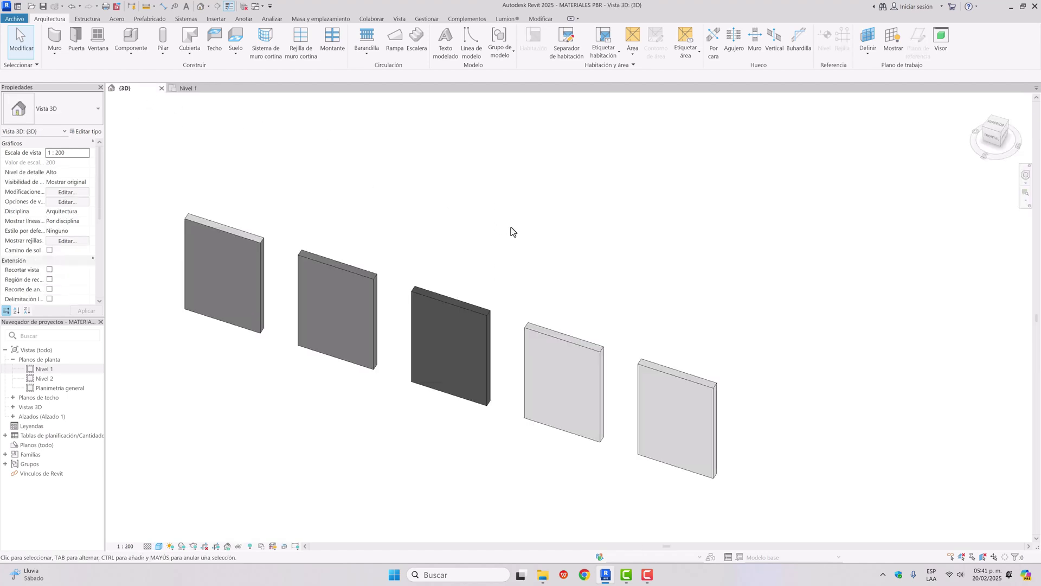
# Step: Turn off Usar aspecto renderizado for PIEDRA CANTERA, set its shading color to RGB 128 128 0, and check it in plan and 3D
pyautogui.press('m')
pyautogui.press('a')
pyautogui.press('t')
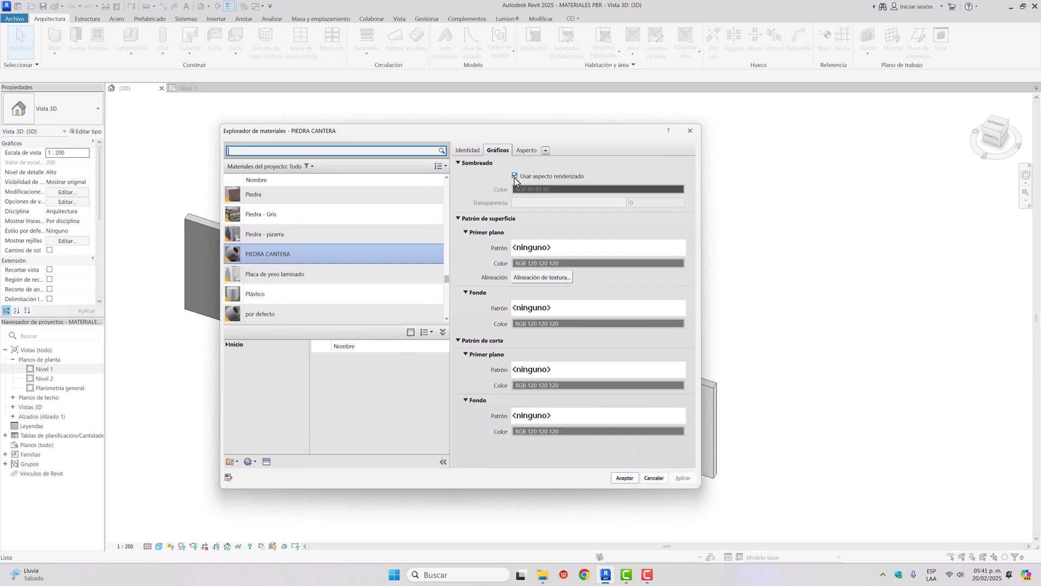
pyautogui.click(514, 176)
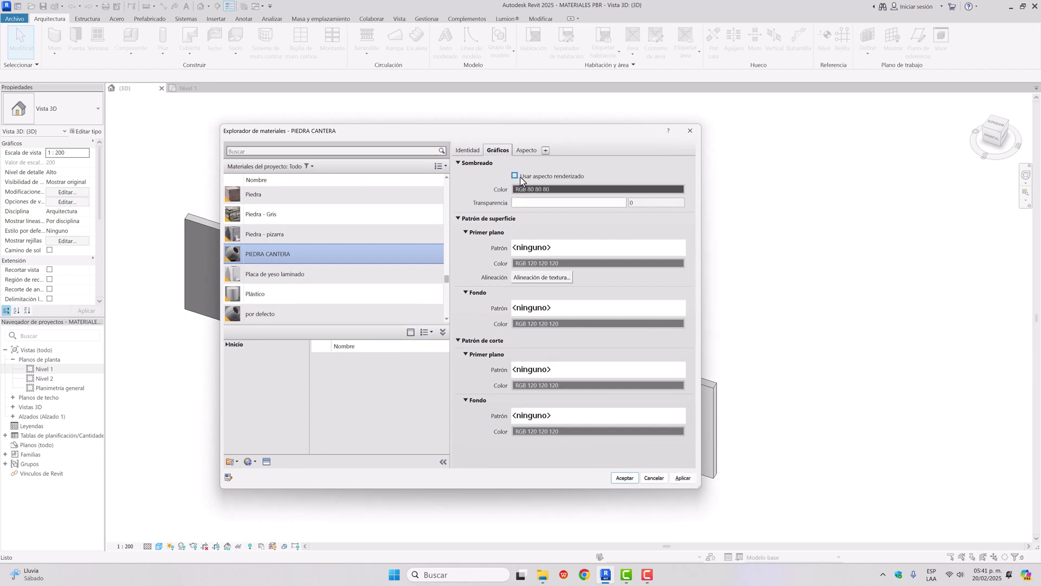
pyautogui.click(534, 190)
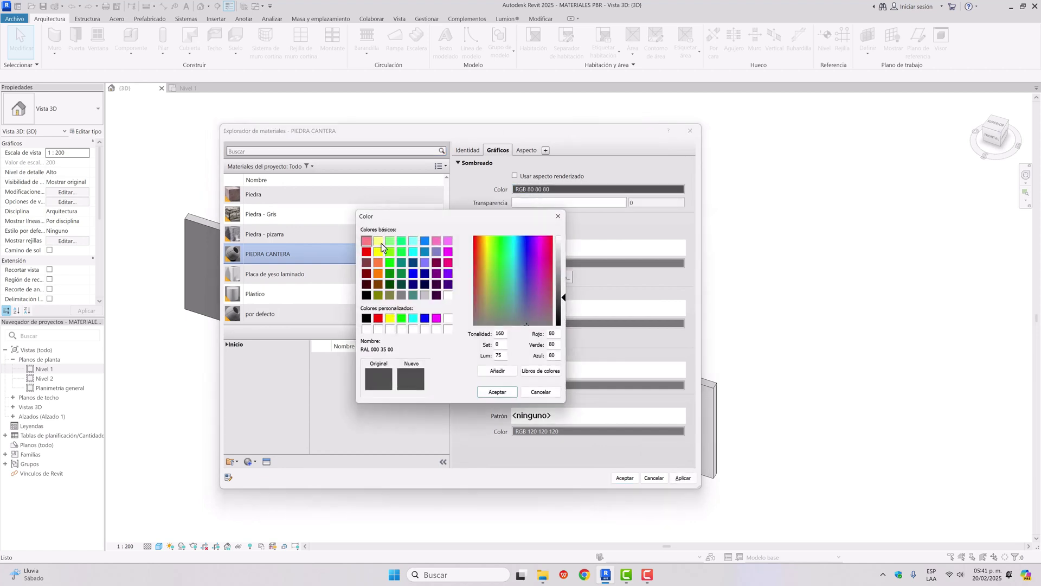
pyautogui.click(378, 295)
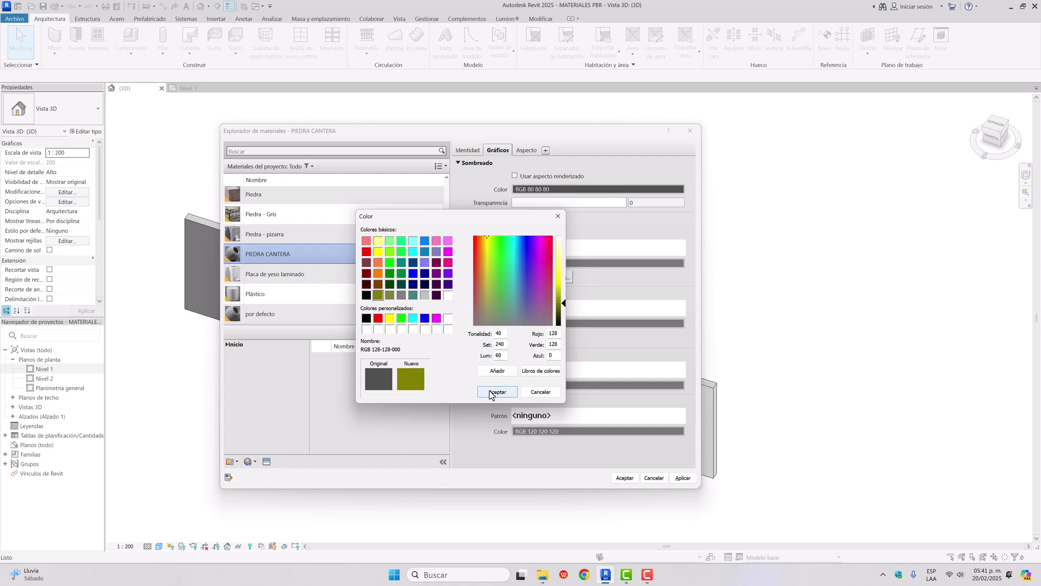
pyautogui.click(494, 392)
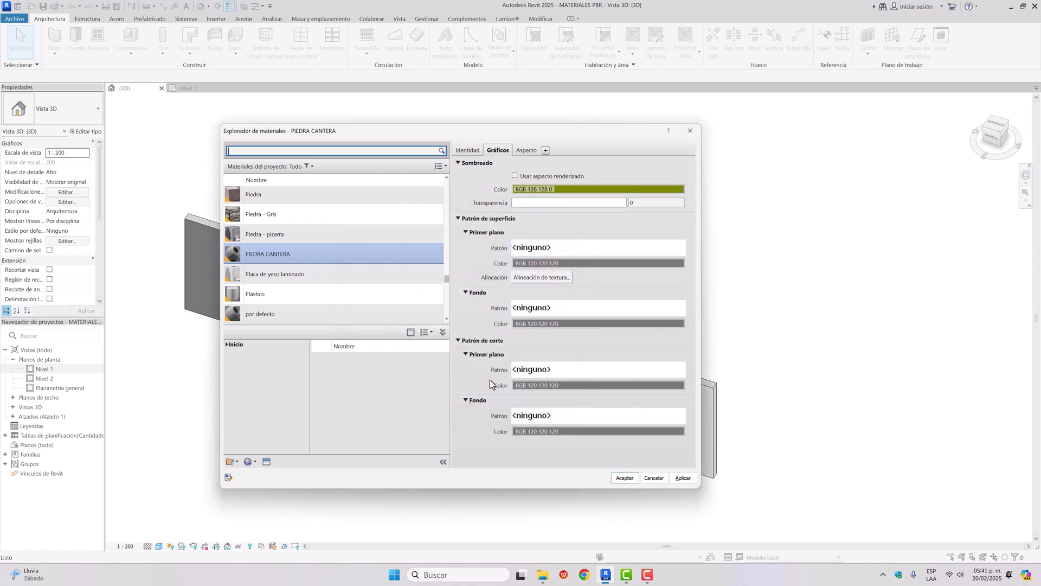
pyautogui.click(684, 478)
pyautogui.click(625, 478)
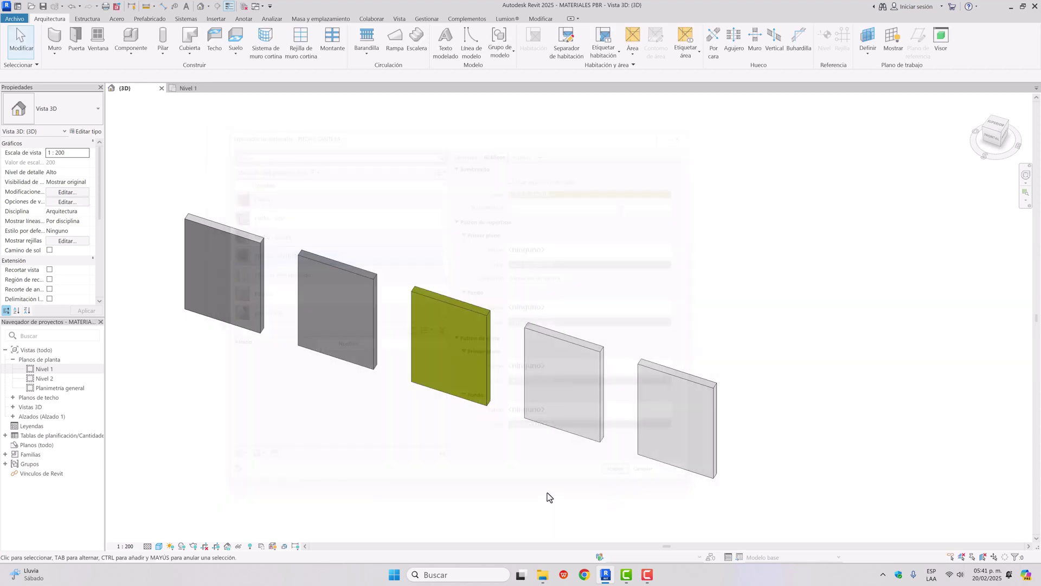
pyautogui.click(185, 88)
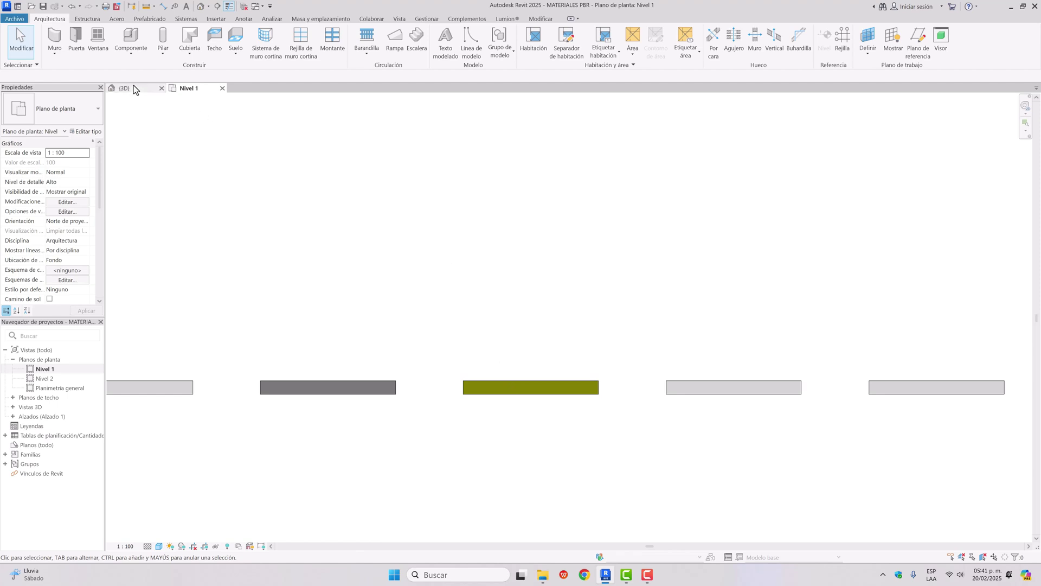
pyautogui.click(124, 88)
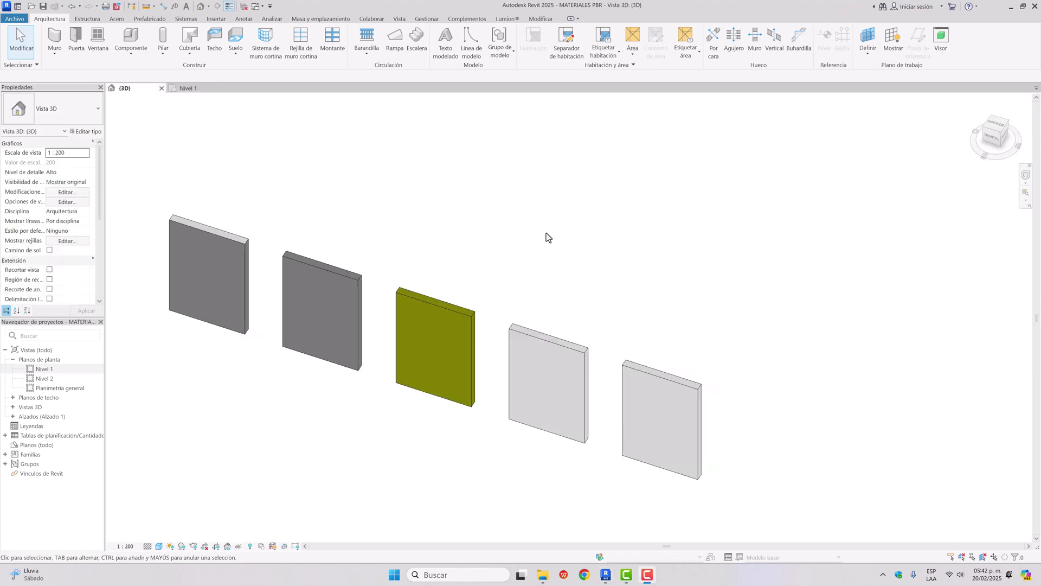
# Step: Set the surface background pattern of the PIEDRA CANTERA material to <Relleno uniforme>
pyautogui.press('m')
pyautogui.press('a')
pyautogui.press('t')
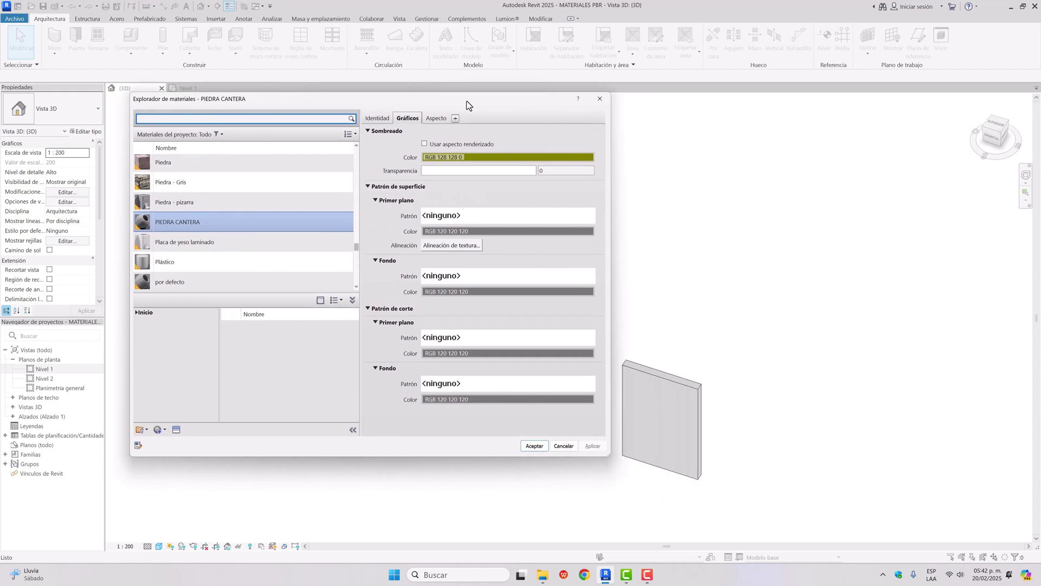
pyautogui.moveTo(466, 100); pyautogui.dragTo(407, 109)
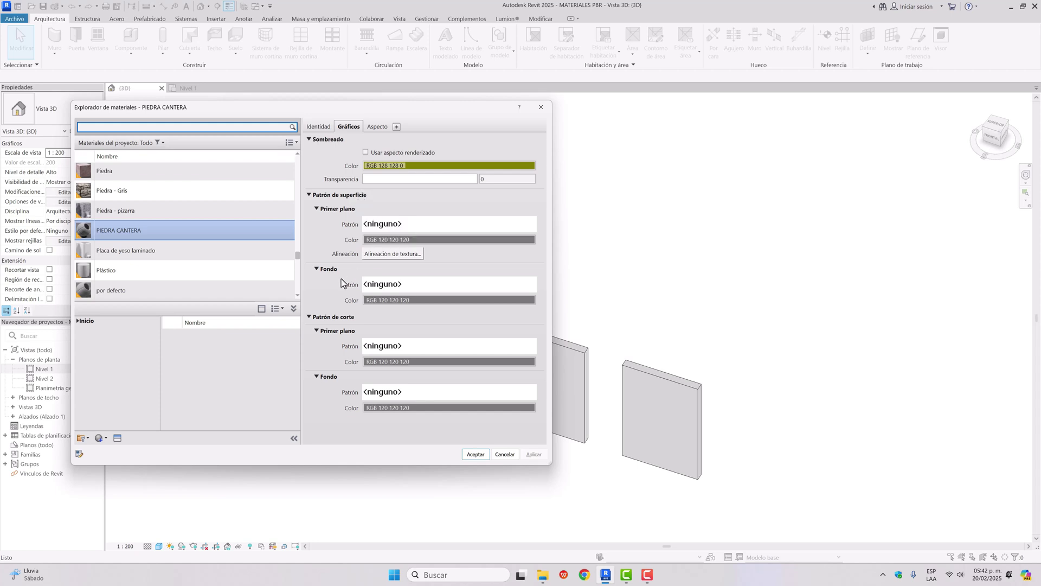
pyautogui.click(409, 287)
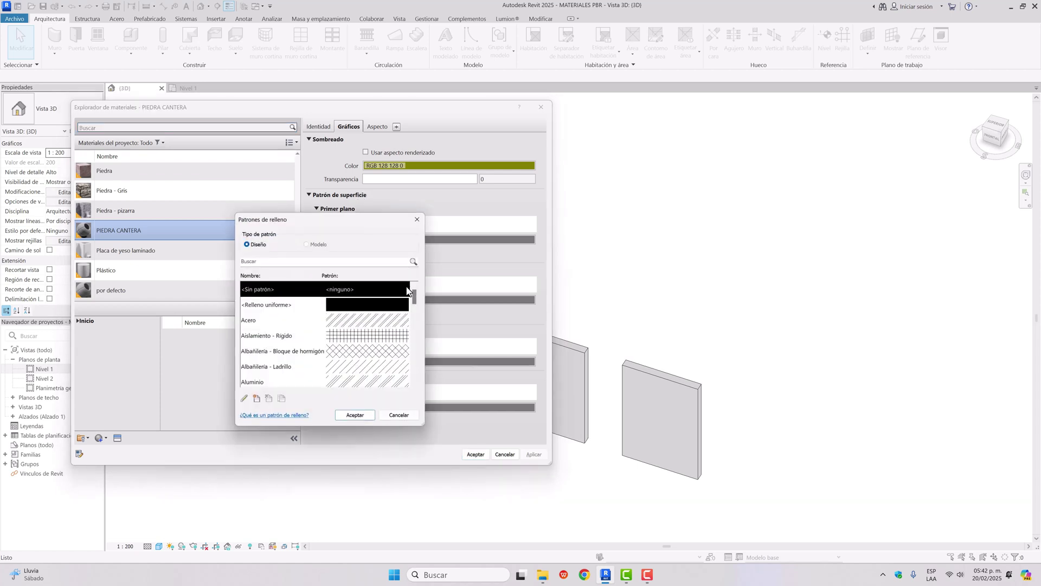
pyautogui.click(366, 307)
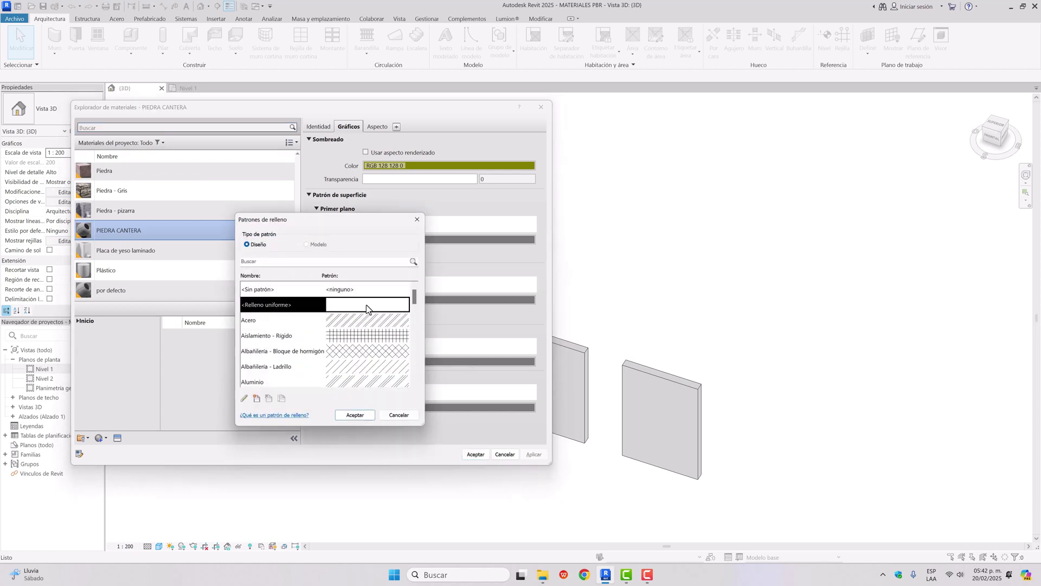
pyautogui.click(355, 415)
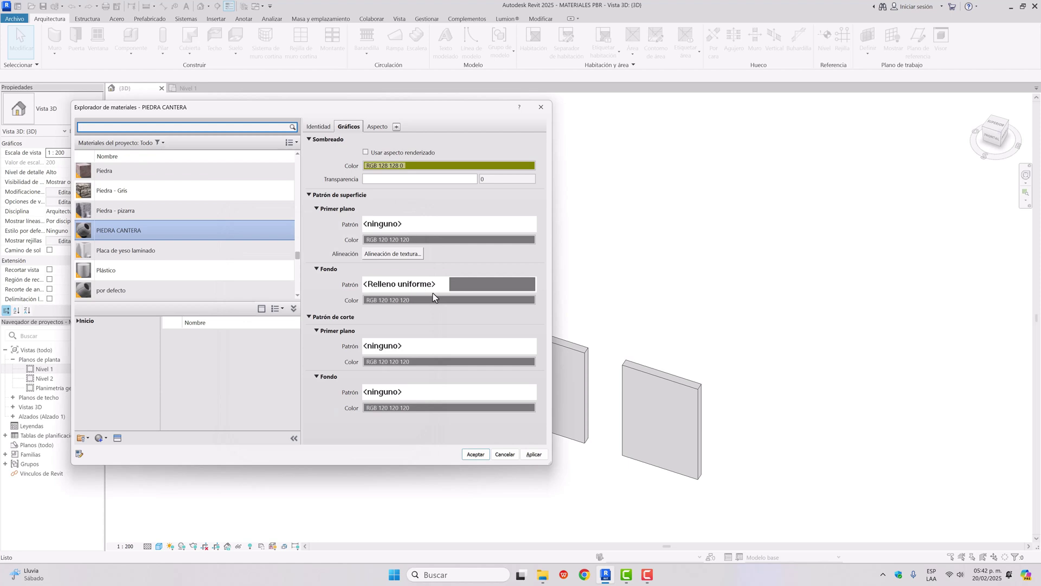
pyautogui.click(475, 287)
# Step: Set PIEDRA CANTERA's surface foreground pattern to the model pattern Piedra (1)
pyautogui.click(410, 226)
pyautogui.click(408, 226)
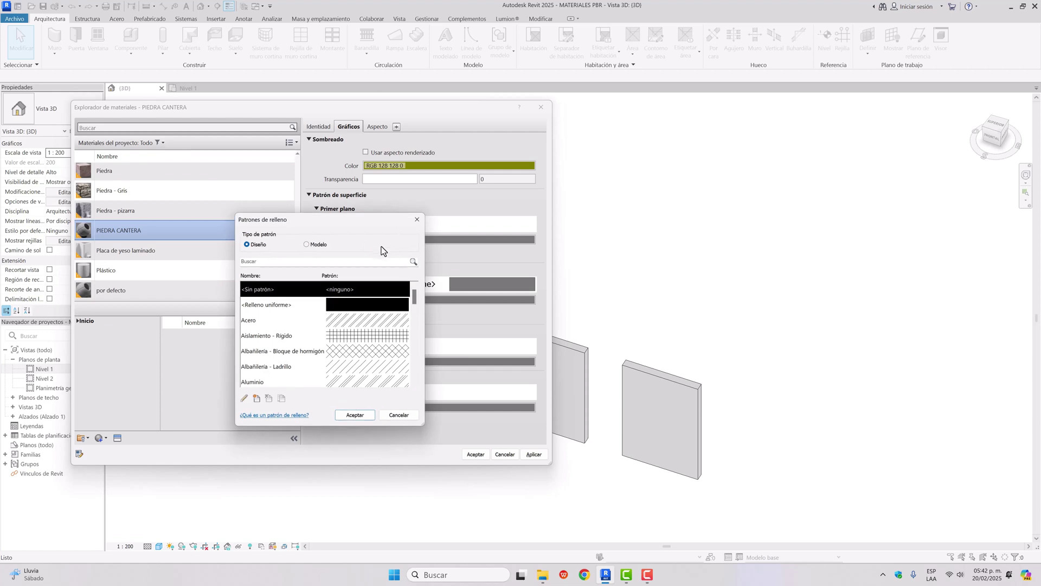
pyautogui.click(307, 245)
pyautogui.moveTo(411, 301); pyautogui.dragTo(417, 336)
pyautogui.click(389, 337)
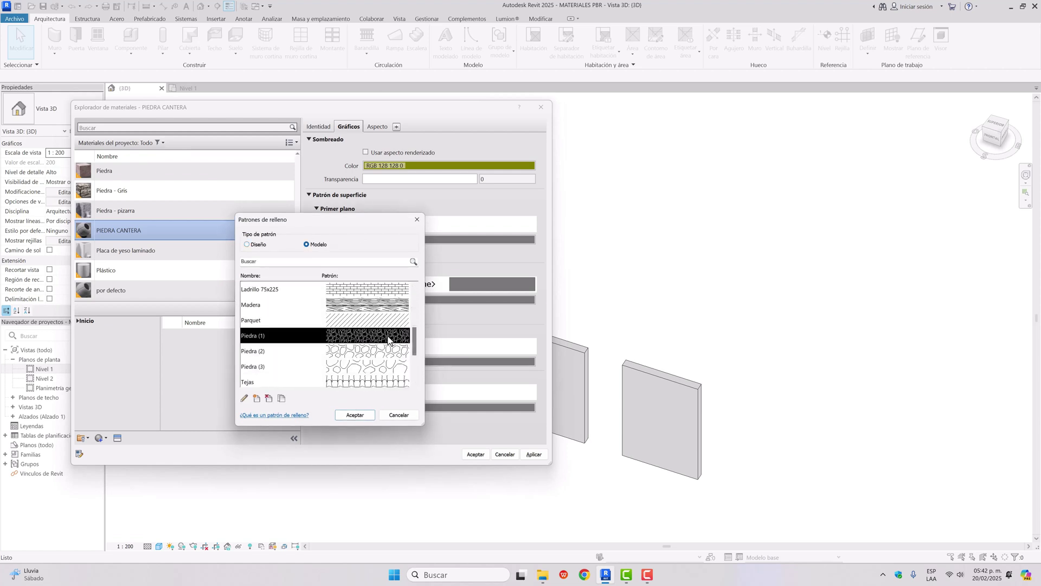
pyautogui.click(356, 416)
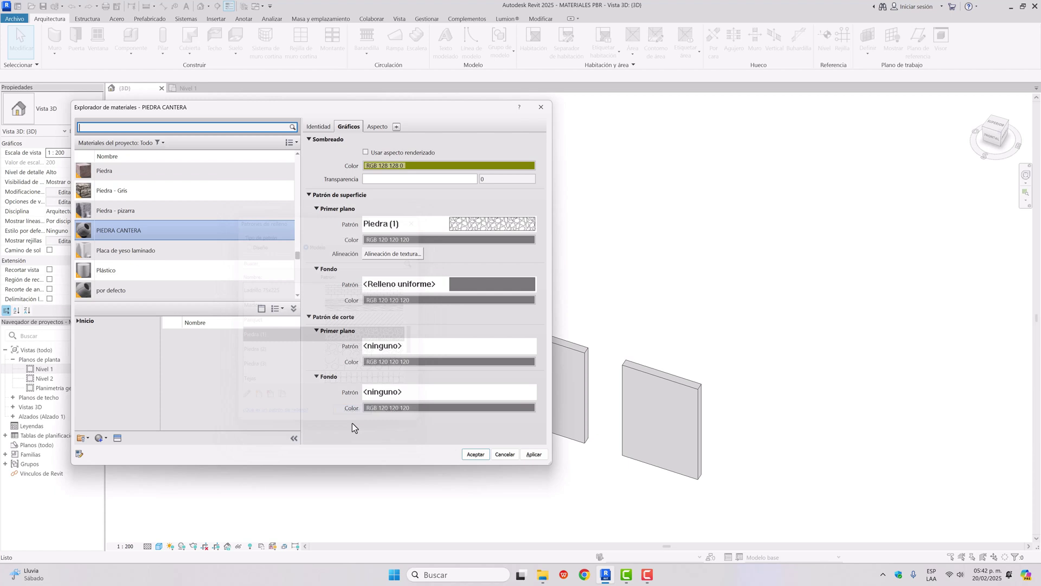
# Step: Set the surface foreground pattern color to white, RGB 255 255 255, and accept the material changes
pyautogui.click(378, 240)
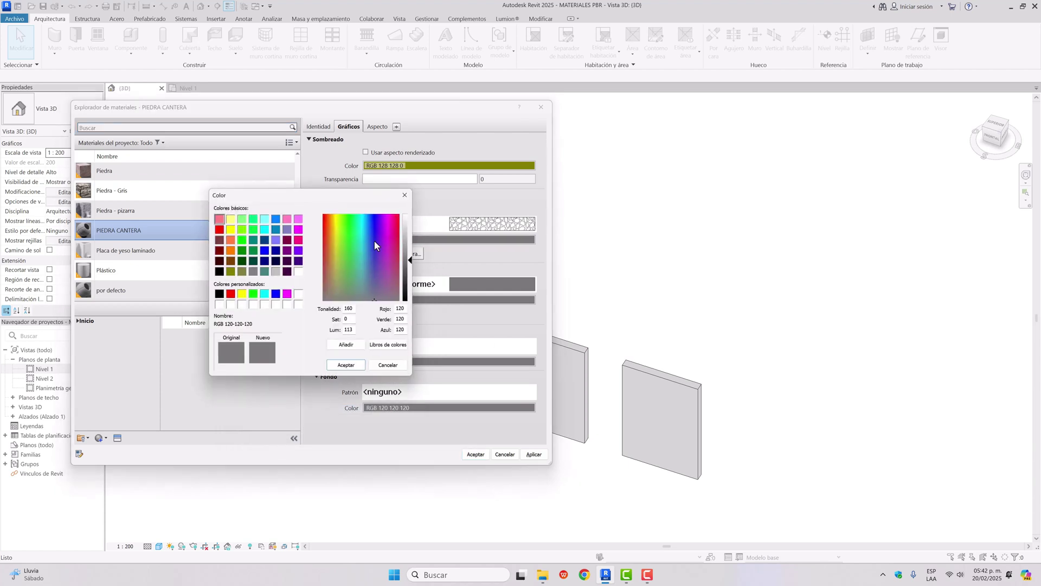
pyautogui.click(299, 271)
pyautogui.click(356, 369)
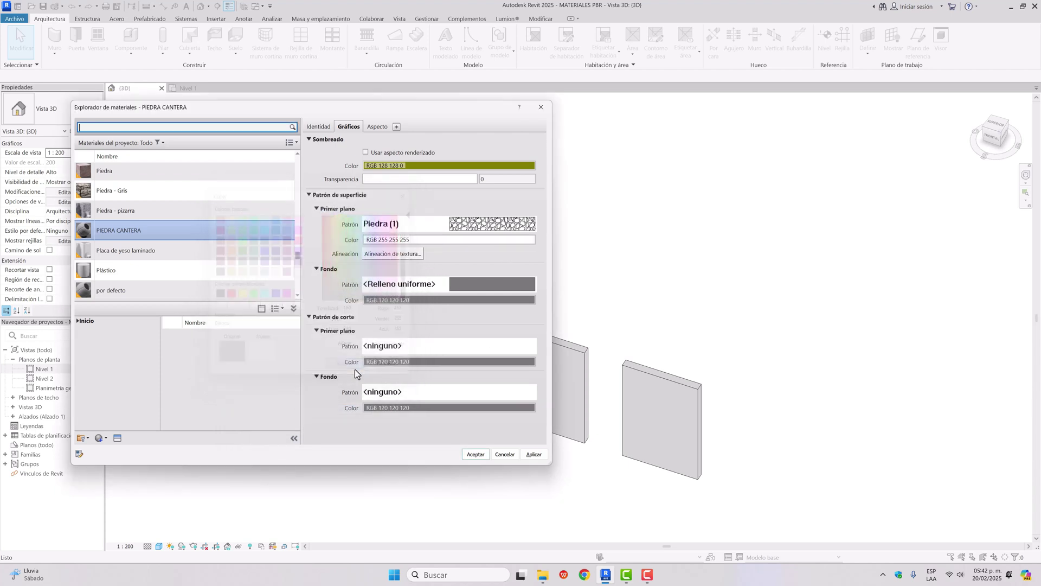
pyautogui.click(533, 453)
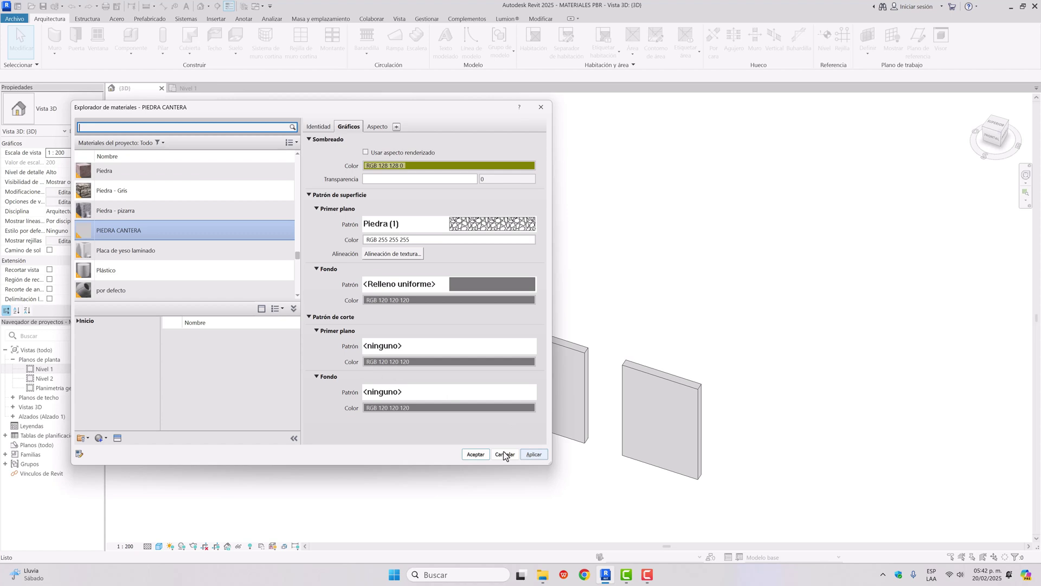
pyautogui.click(475, 454)
# Step: Inspect the stone pattern on the middle wall, preview the 3D view in Sombreado, and set its visual style to Línea oculta
pyautogui.scroll(5, 457, 319)
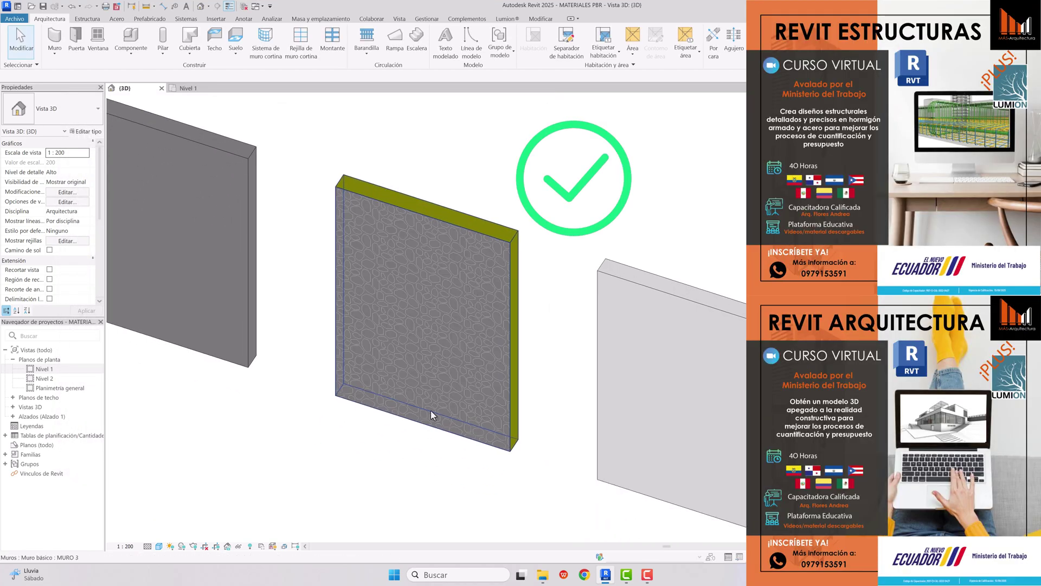
pyautogui.scroll(-2, 427, 293)
pyautogui.scroll(-2, 428, 292)
pyautogui.moveTo(437, 372); pyautogui.dragTo(444, 244, button='middle')
pyautogui.scroll(3, 390, 317)
pyautogui.scroll(1, 407, 317)
pyautogui.moveTo(415, 333); pyautogui.dragTo(402, 343, button='middle')
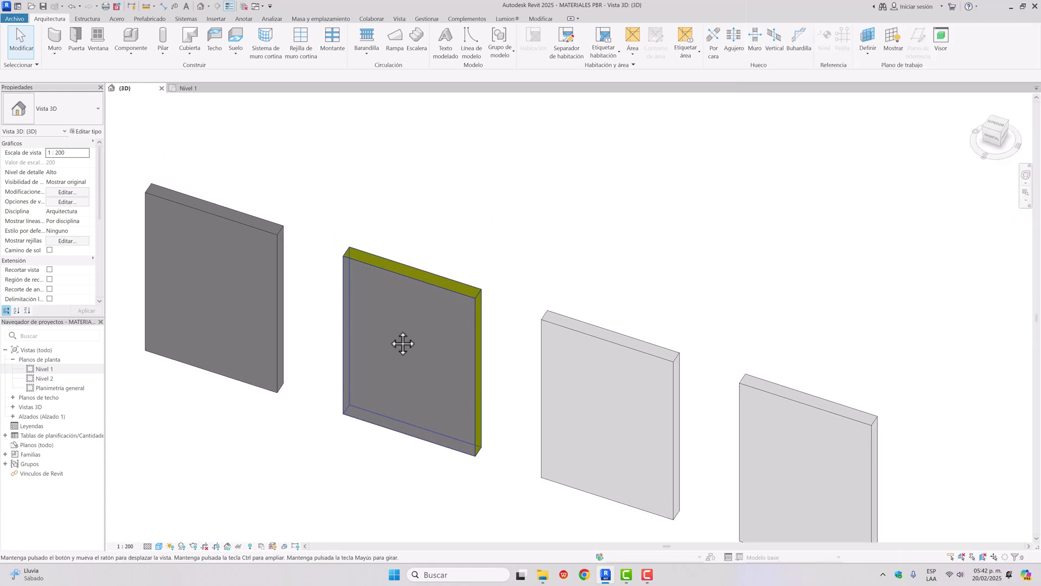
pyautogui.click(159, 546)
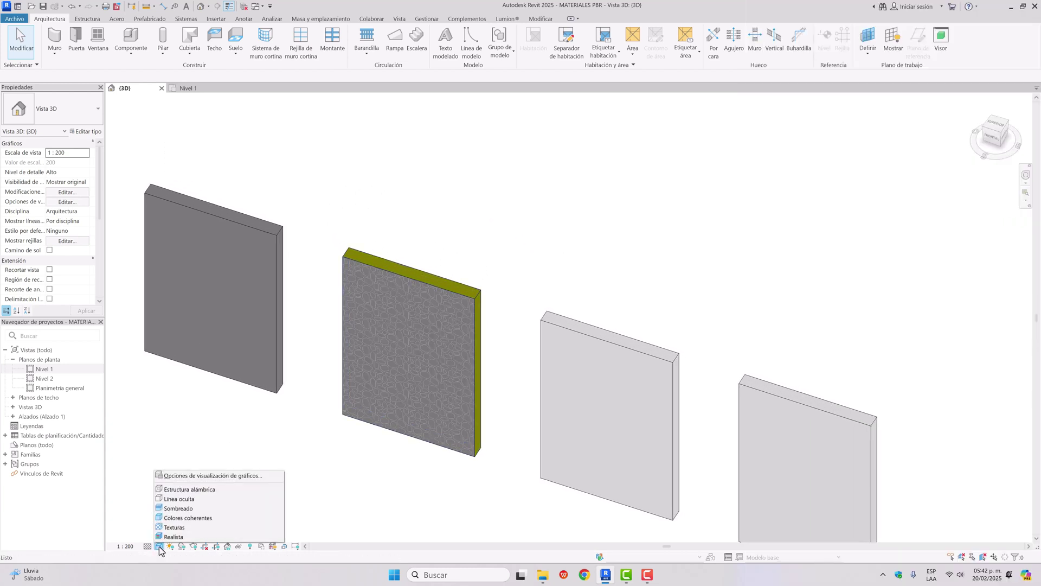
pyautogui.click(179, 517)
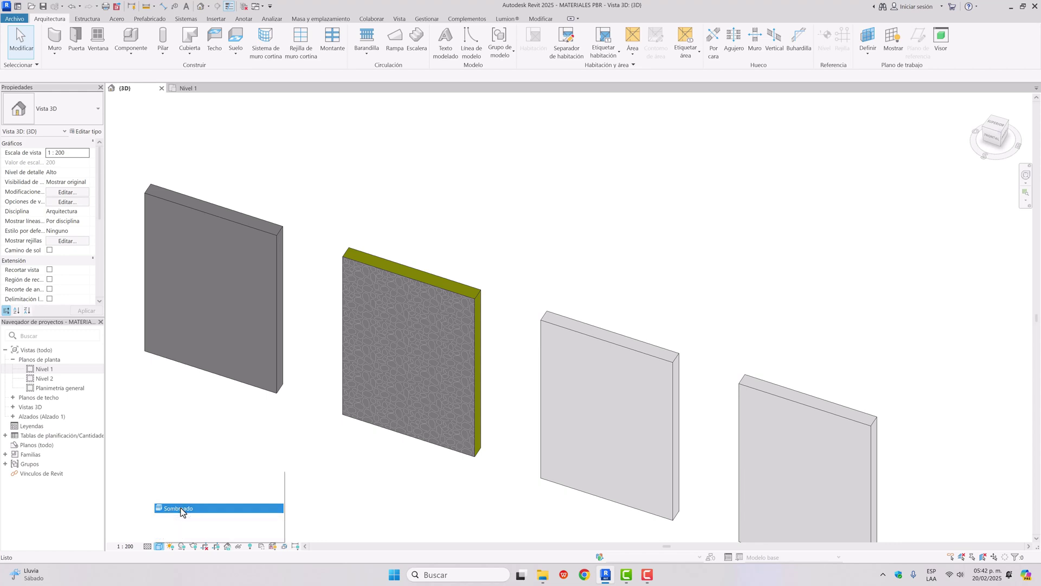
pyautogui.click(159, 546)
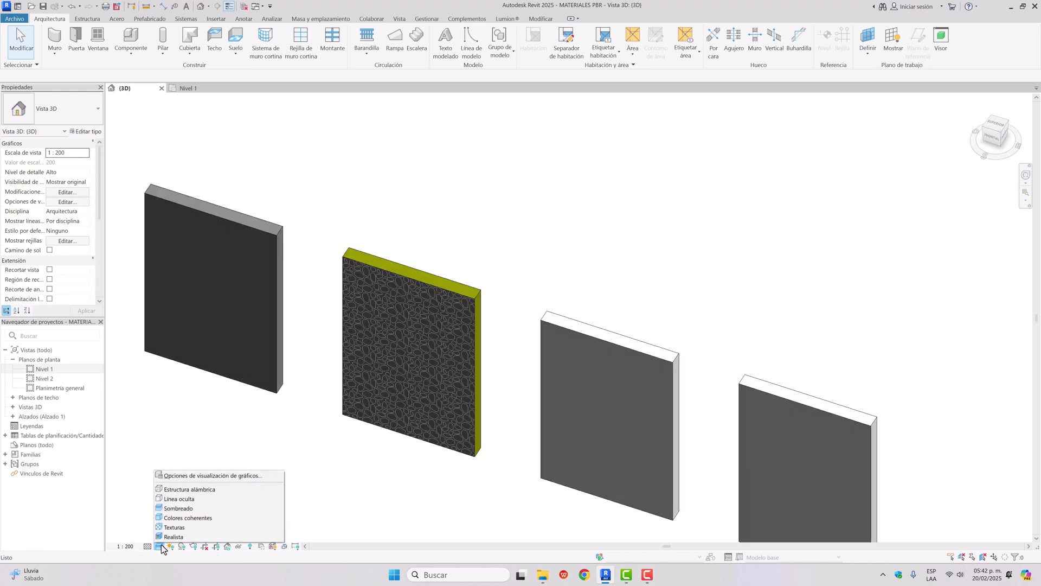
pyautogui.click(189, 500)
pyautogui.scroll(-3, 502, 230)
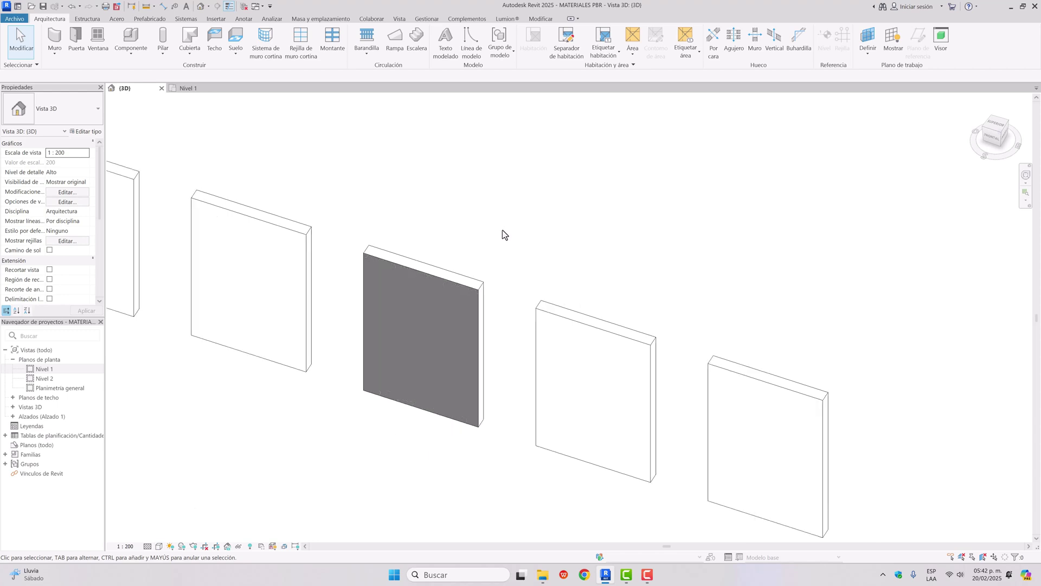
pyautogui.moveTo(507, 255); pyautogui.dragTo(475, 283, button='middle')
# Step: Preview the Nivel 1 plan in Colores coherentes and Sombreado, set it to Línea oculta, and check the middle wall
pyautogui.click(187, 88)
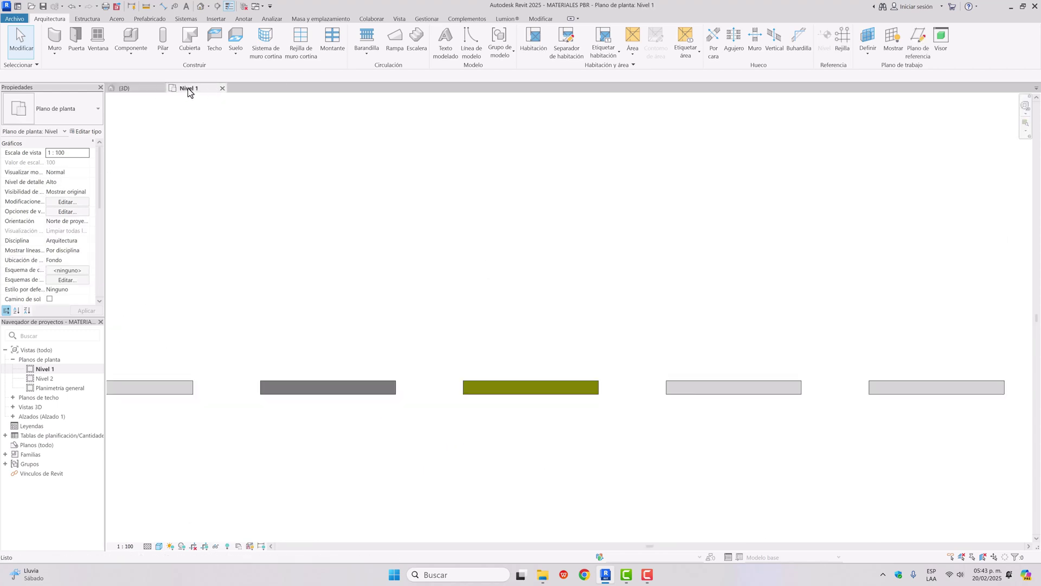
pyautogui.click(159, 547)
pyautogui.click(179, 518)
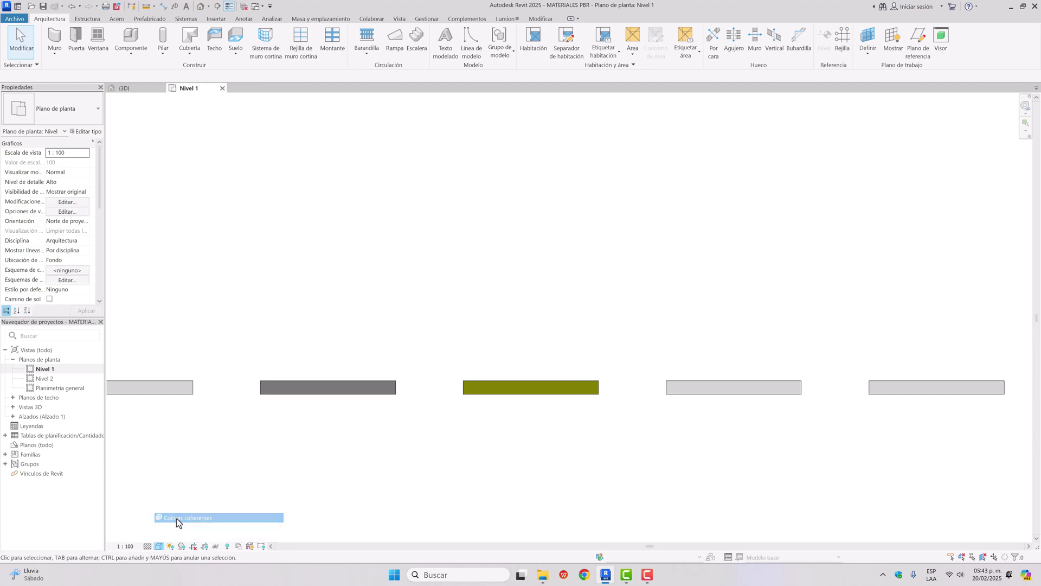
pyautogui.click(160, 547)
pyautogui.click(179, 508)
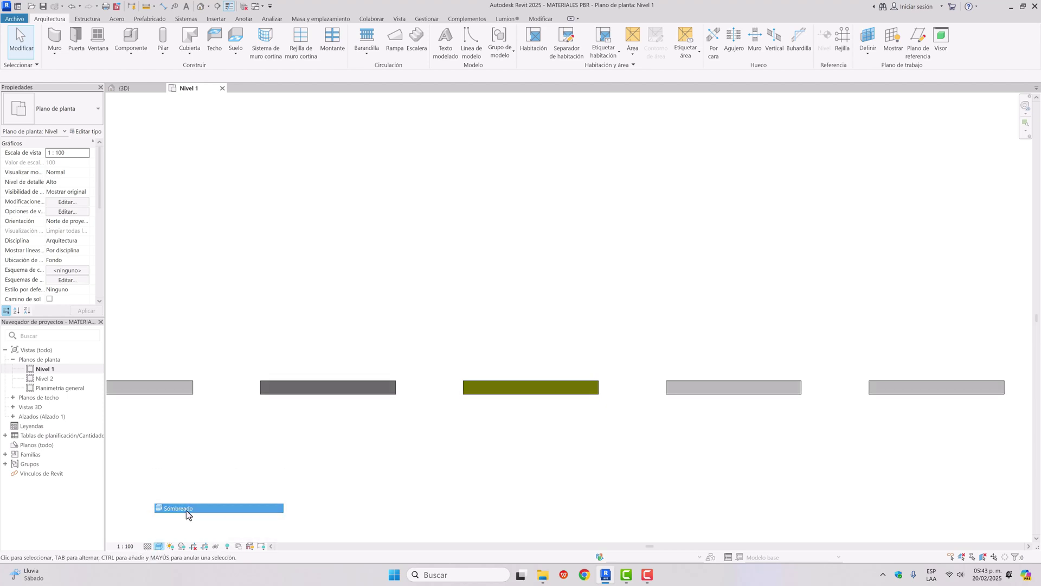
pyautogui.click(159, 546)
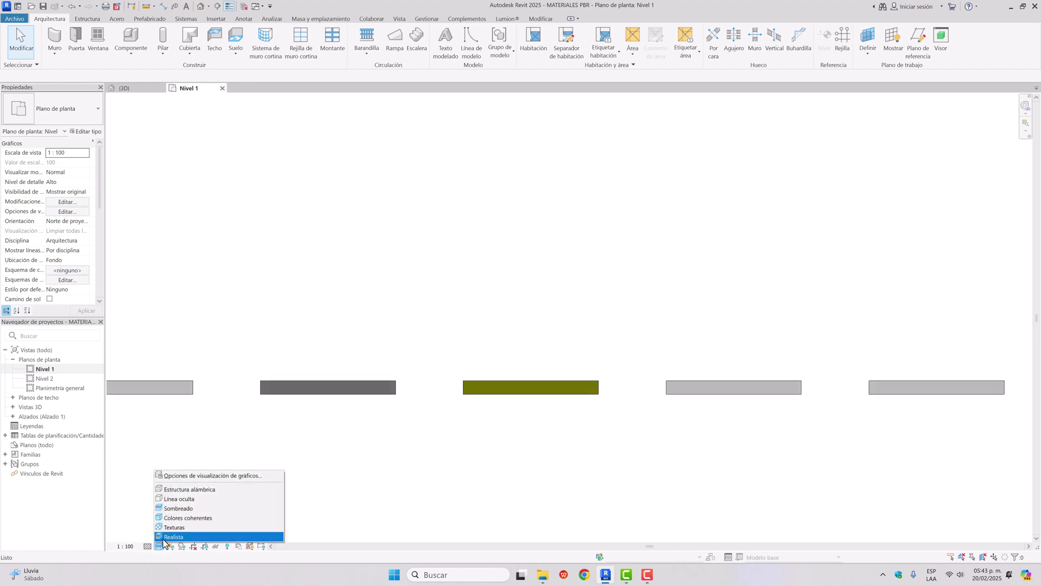
pyautogui.click(187, 499)
pyautogui.scroll(4, 525, 349)
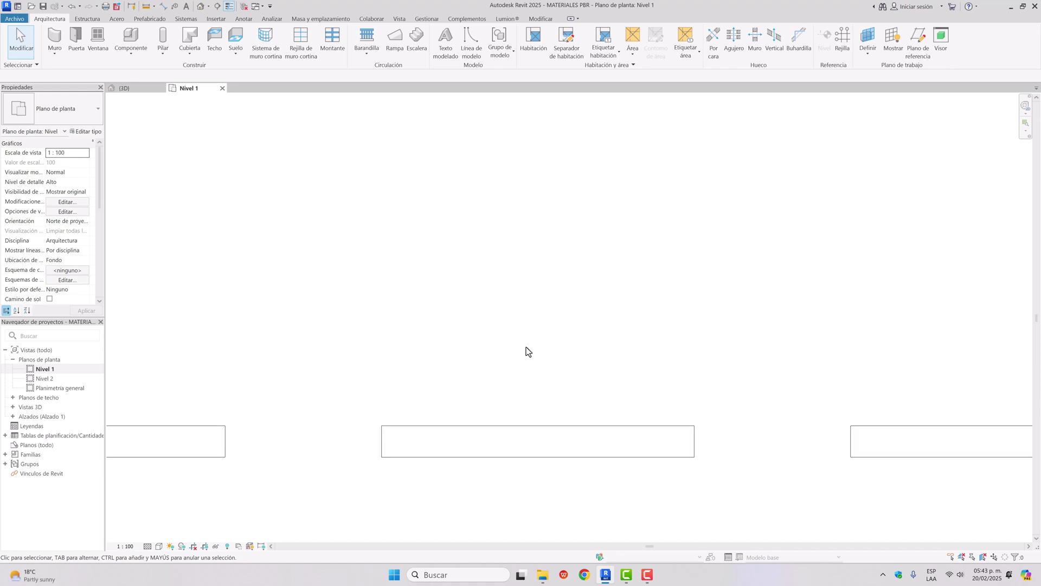
pyautogui.moveTo(525, 349); pyautogui.dragTo(490, 287, button='middle')
pyautogui.click(510, 369)
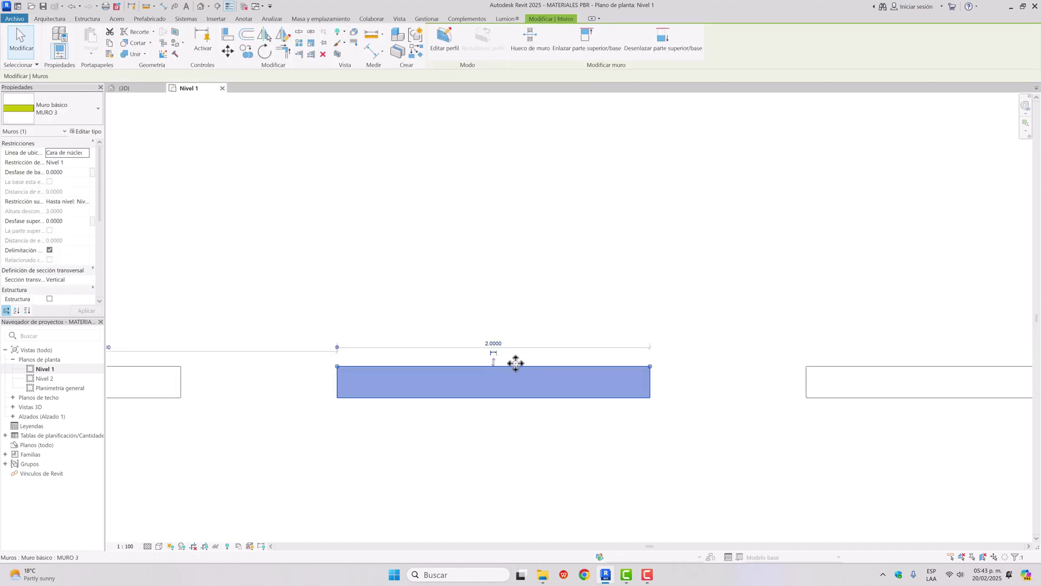
pyautogui.click(505, 307)
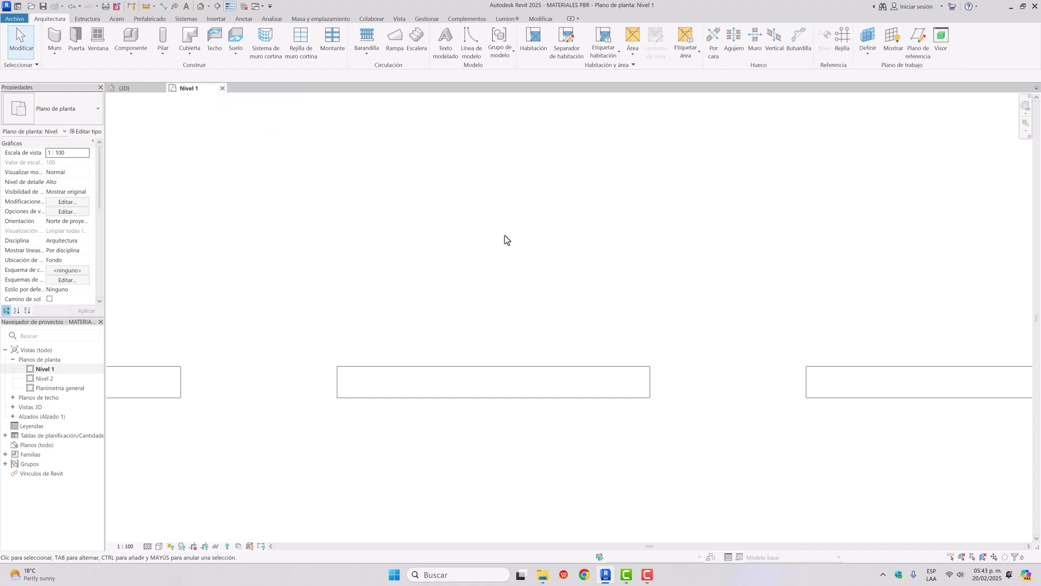
# Step: Set the cut background pattern of the PIEDRA CANTERA material to <Relleno uniforme>
pyautogui.press('m')
pyautogui.press('a')
pyautogui.press('t')
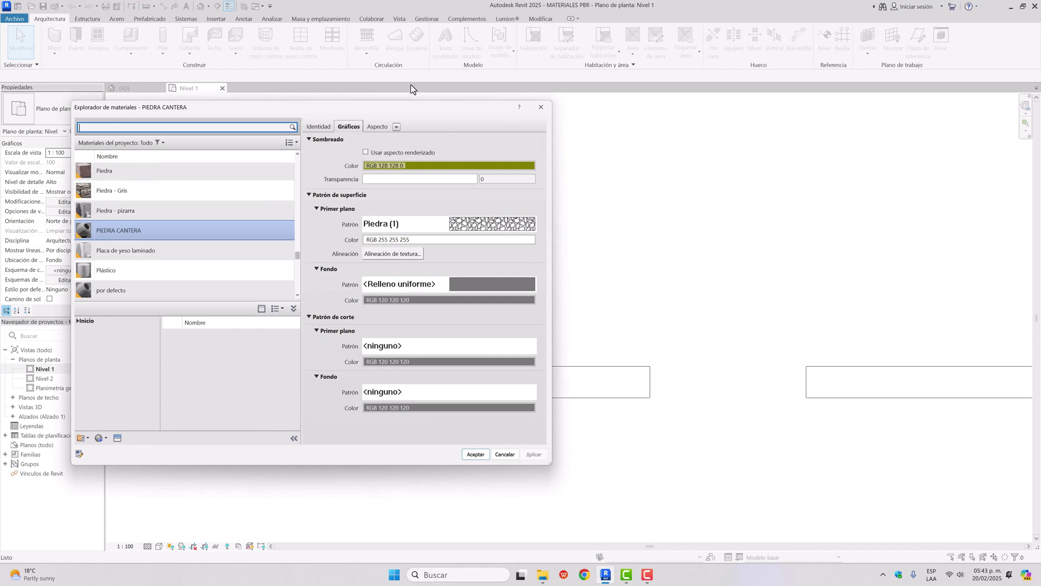
pyautogui.moveTo(409, 108); pyautogui.dragTo(353, 75)
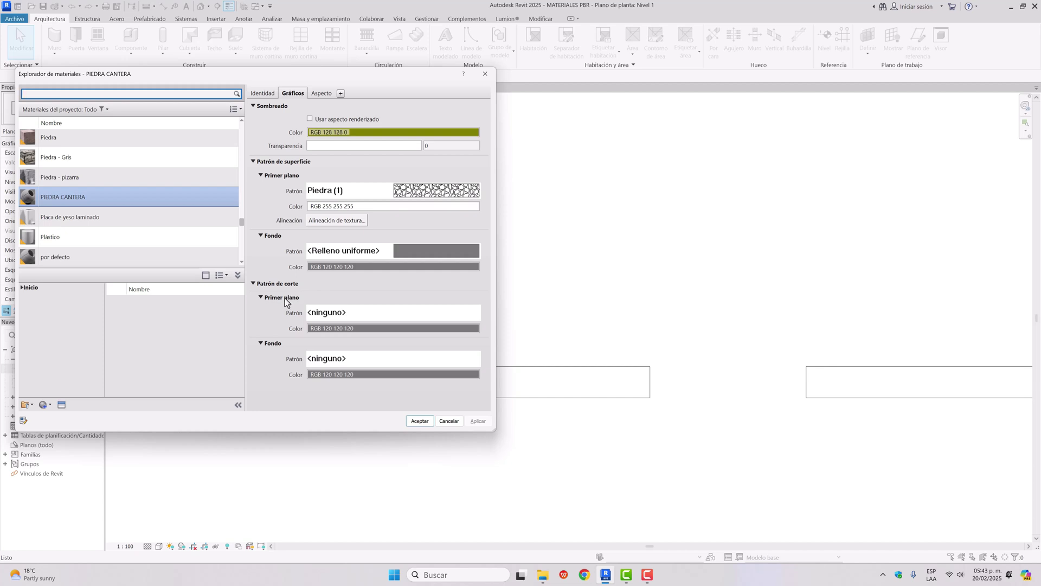
pyautogui.click(336, 362)
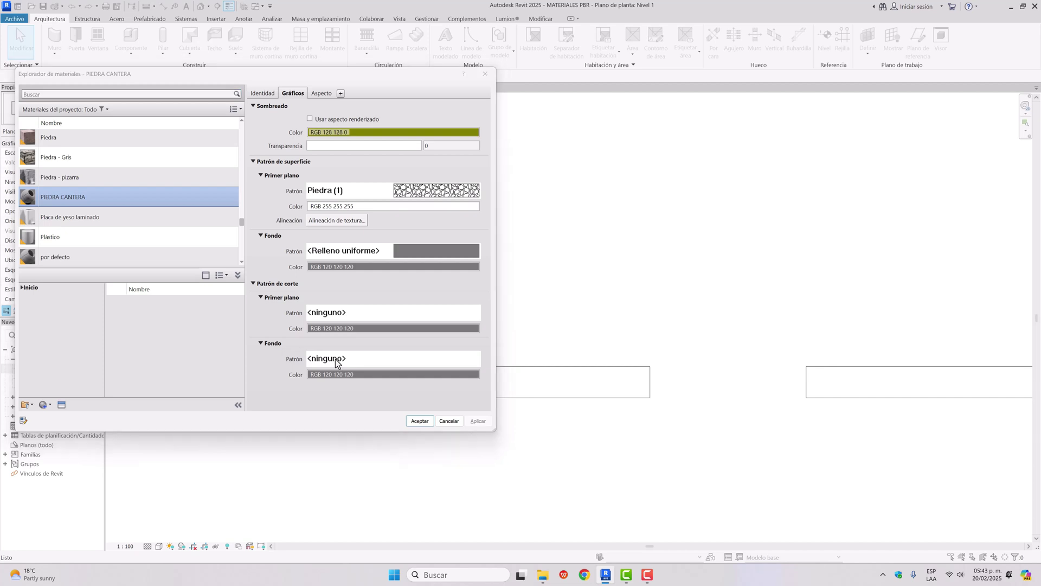
pyautogui.click(376, 307)
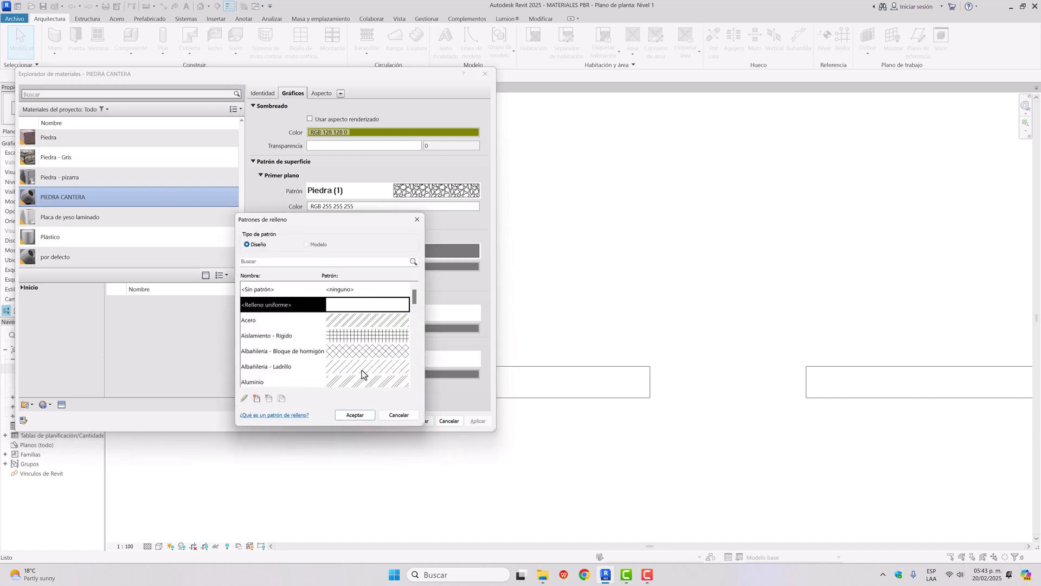
pyautogui.click(355, 414)
pyautogui.click(413, 358)
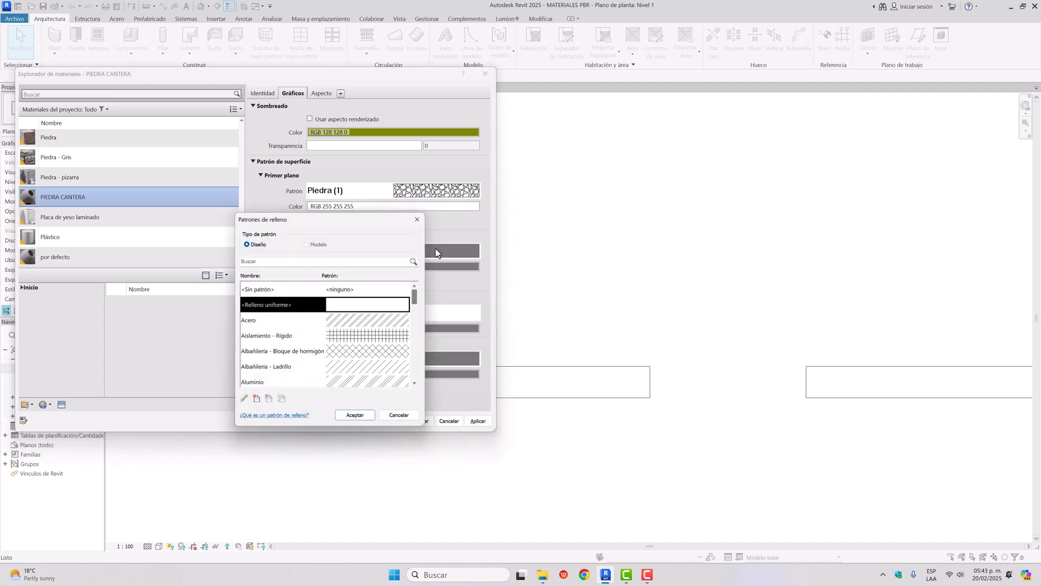
pyautogui.click(417, 219)
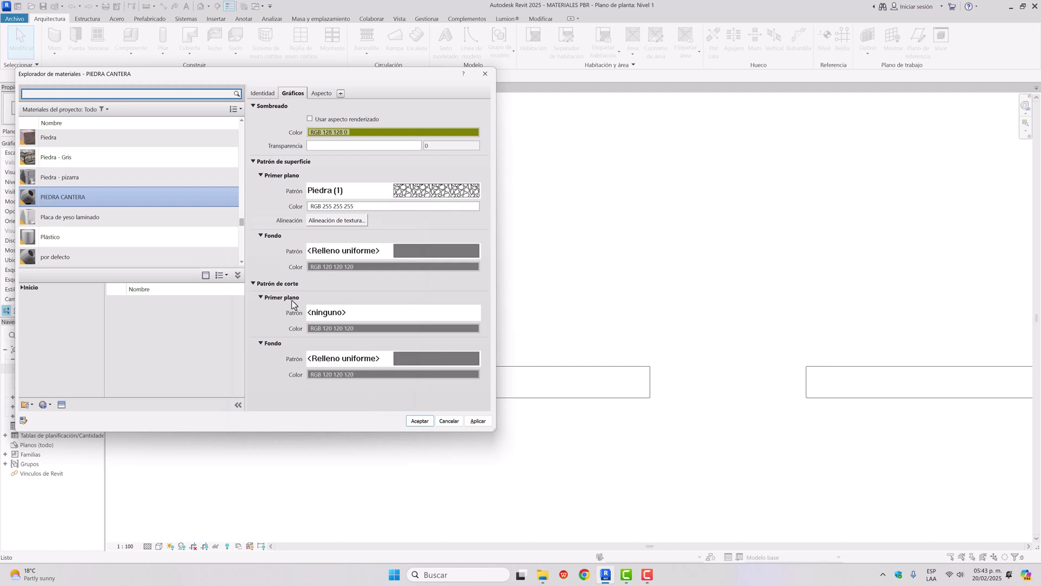
# Step: Set PIEDRA CANTERA's cut foreground pattern to the drafting pattern Piedra
pyautogui.click(352, 316)
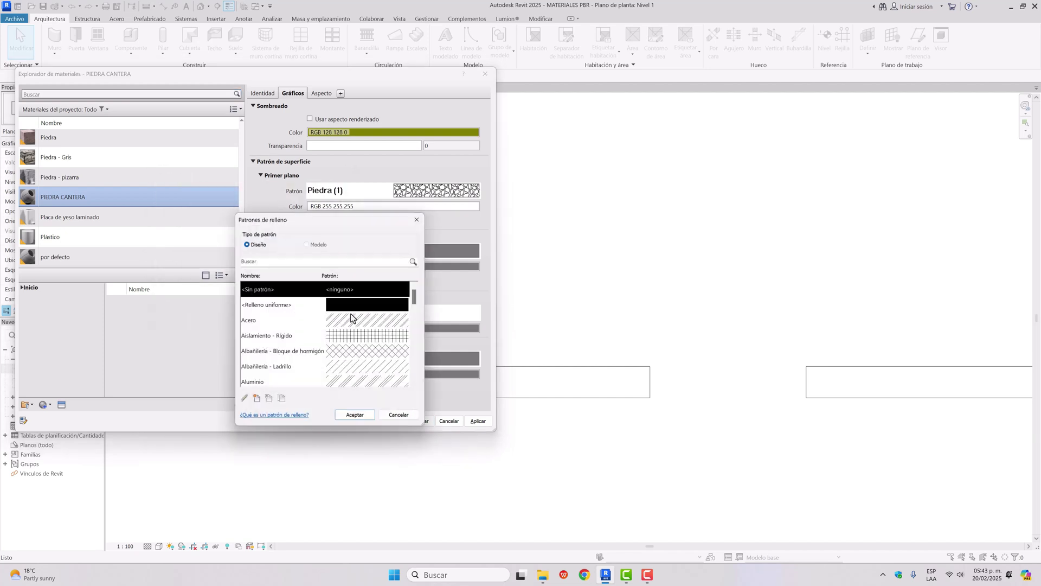
pyautogui.moveTo(416, 295); pyautogui.dragTo(411, 342)
pyautogui.click(273, 353)
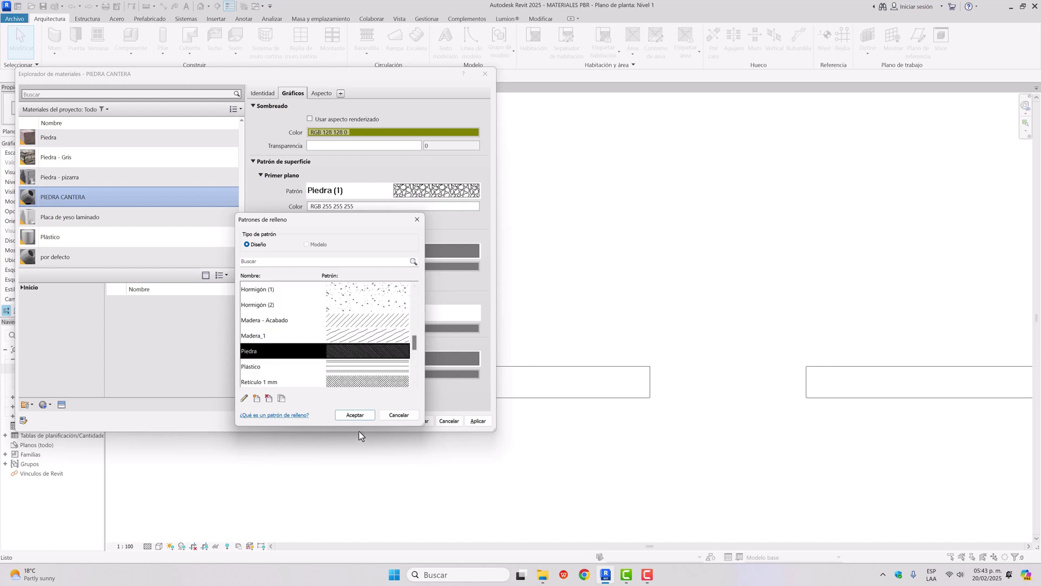
pyautogui.click(359, 415)
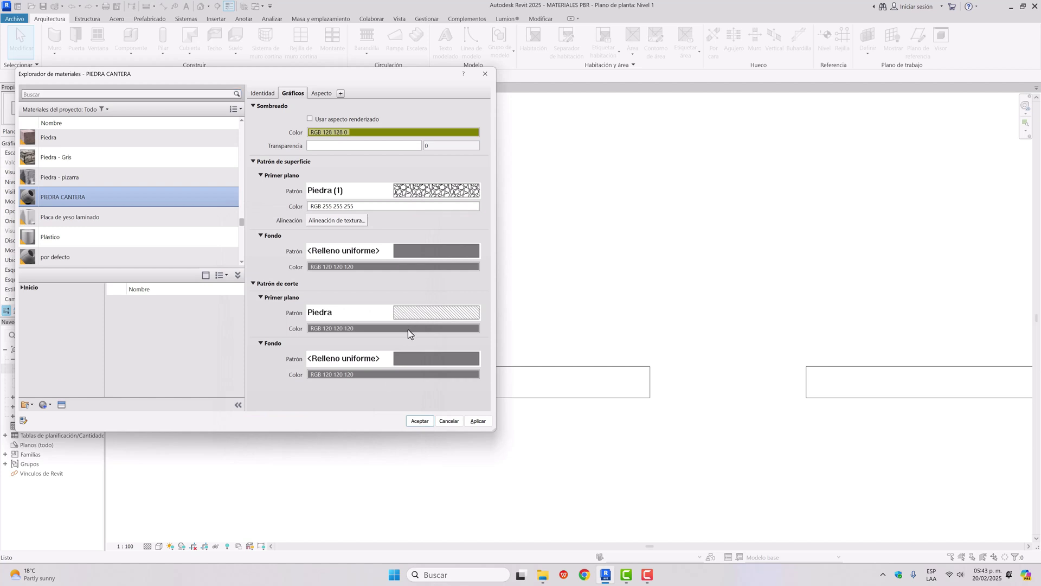
# Step: Set the cut foreground pattern color to white, RGB 255 255 255, and apply the material changes
pyautogui.click(408, 329)
pyautogui.click(243, 261)
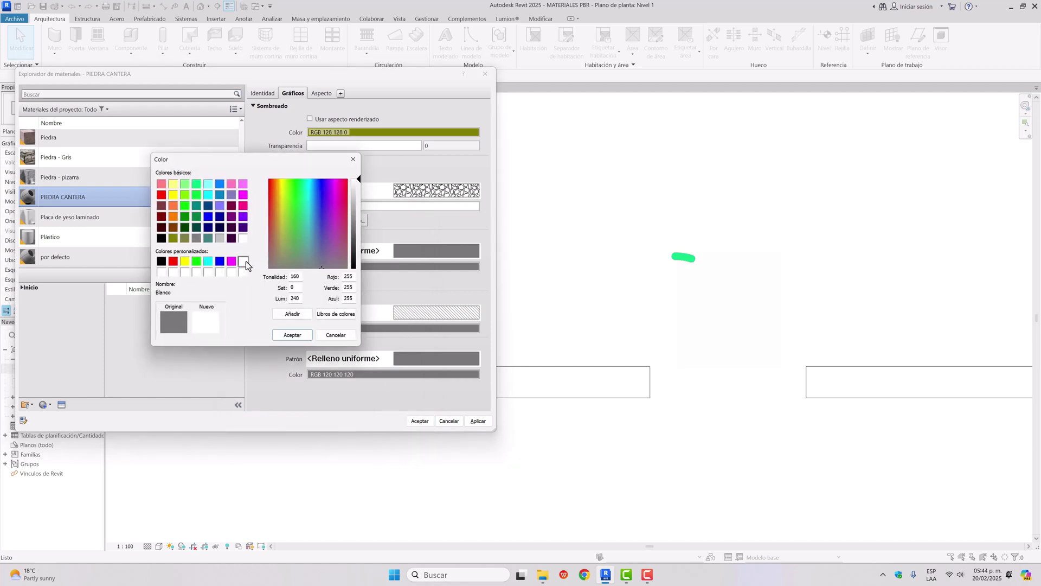
pyautogui.click(292, 335)
pyautogui.click(478, 421)
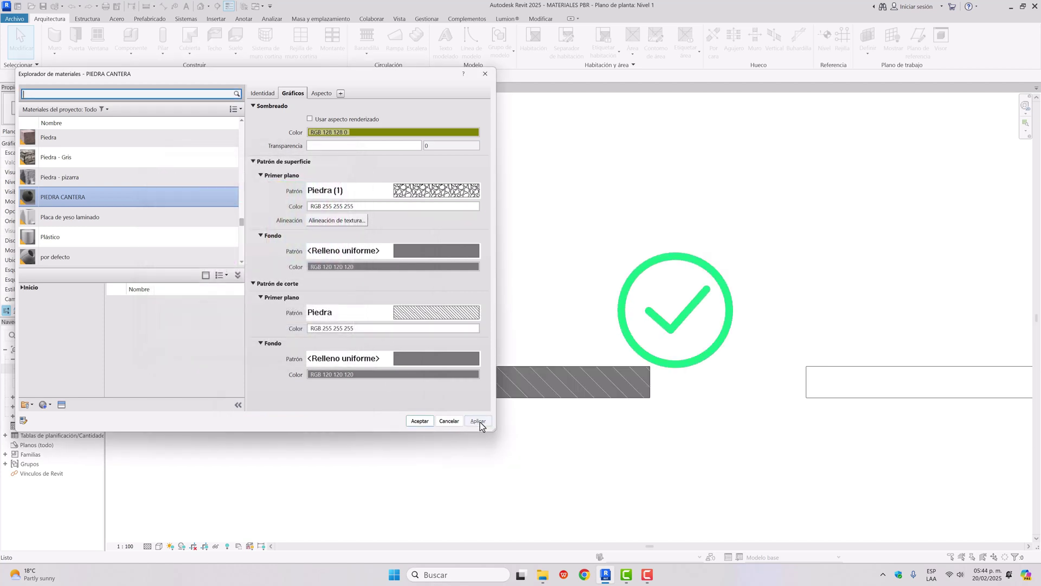
# Step: Accept the PIEDRA CANTERA graphics settings and display the 3D view in the realistic visual style with material textures
pyautogui.click(419, 421)
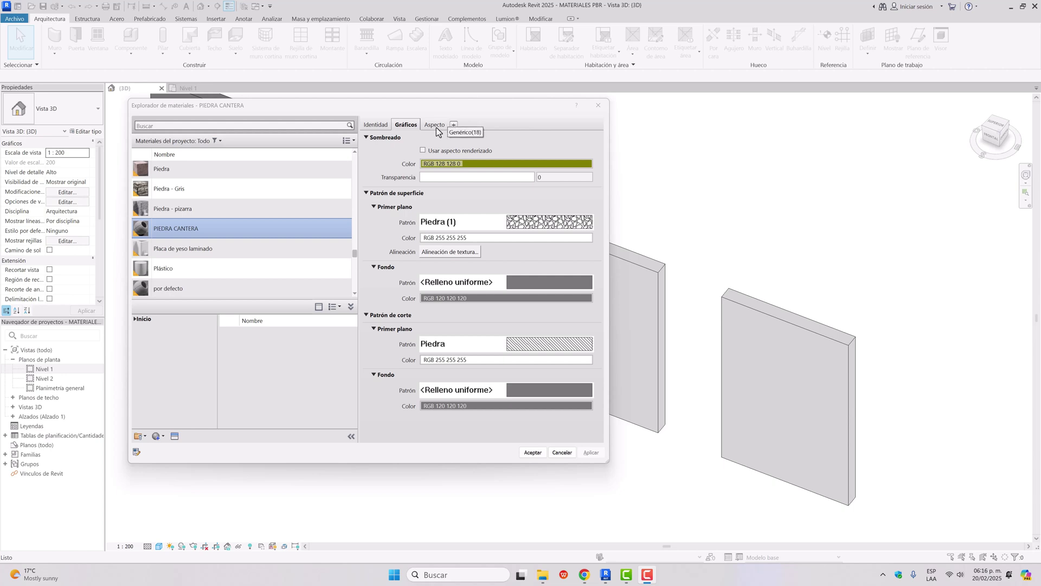
pyautogui.click(598, 105)
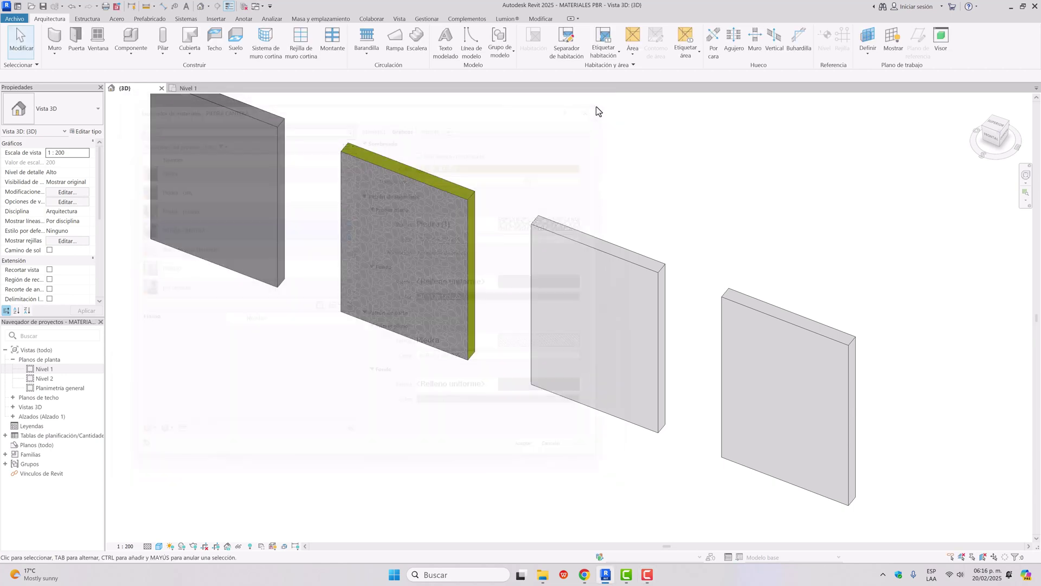
pyautogui.click(159, 546)
pyautogui.click(177, 537)
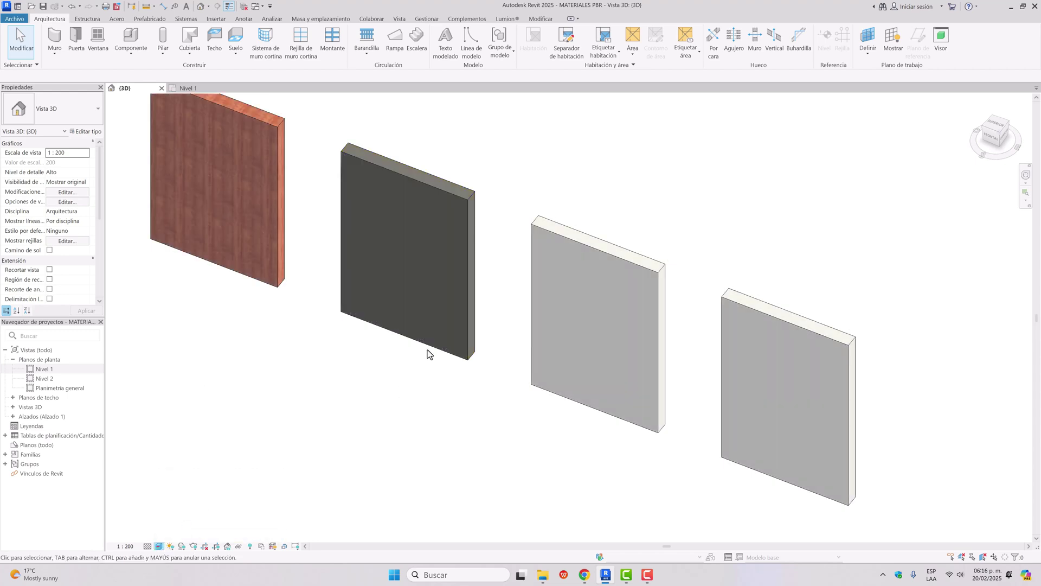
# Step: Open the appearance settings of PIEDRA CANTERA and search the replacement assets for PIEDRA
pyautogui.press('m')
pyautogui.press('a')
pyautogui.press('t')
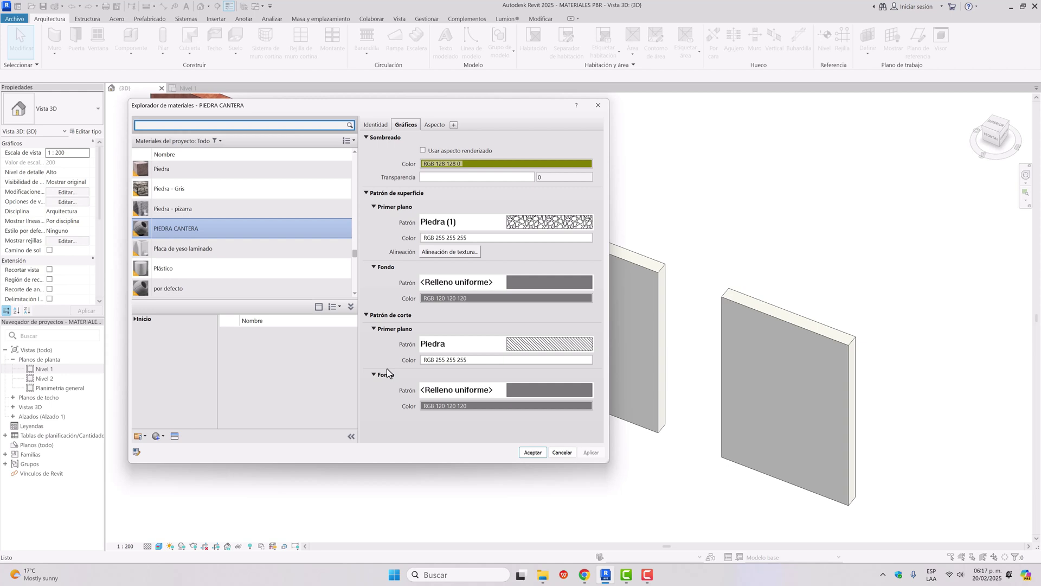
pyautogui.click(432, 124)
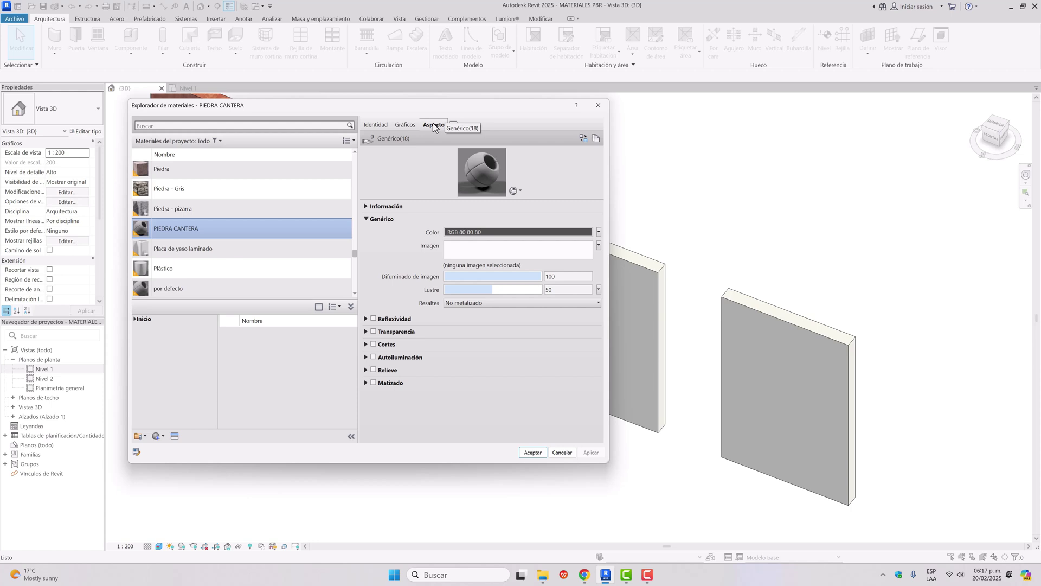
pyautogui.click(582, 138)
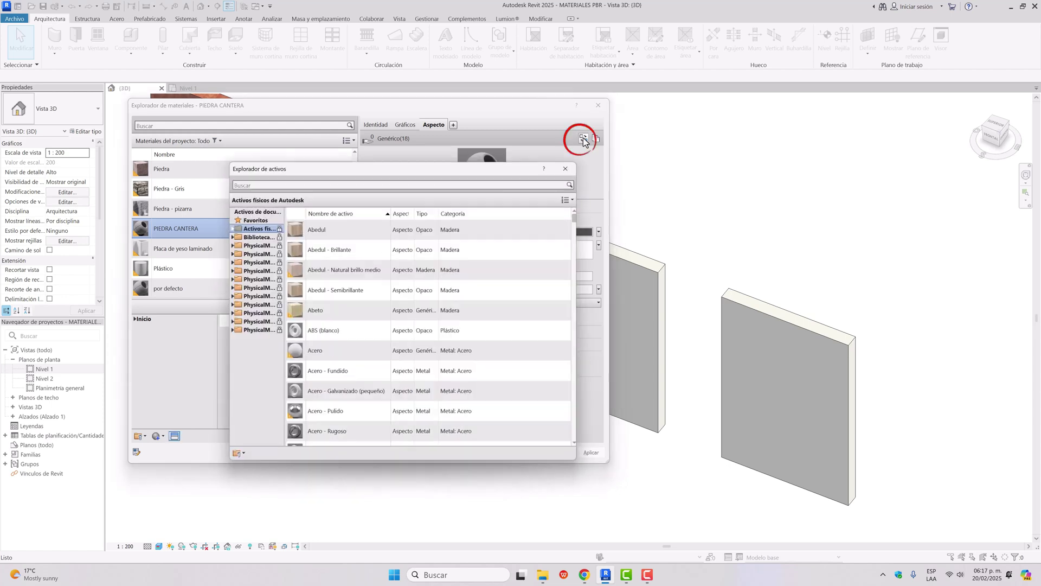
pyautogui.moveTo(489, 166); pyautogui.dragTo(498, 153)
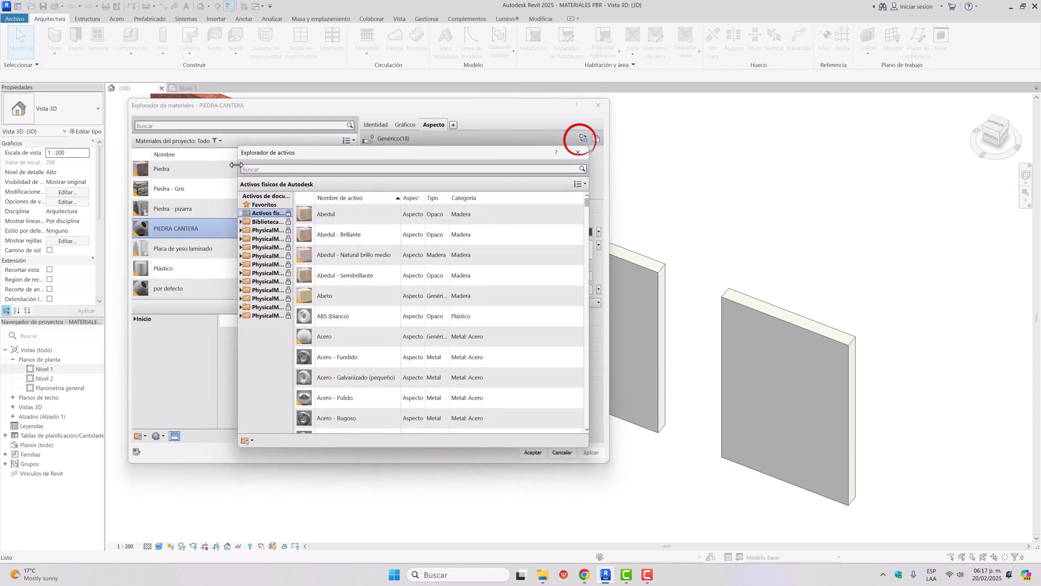
pyautogui.click(256, 170)
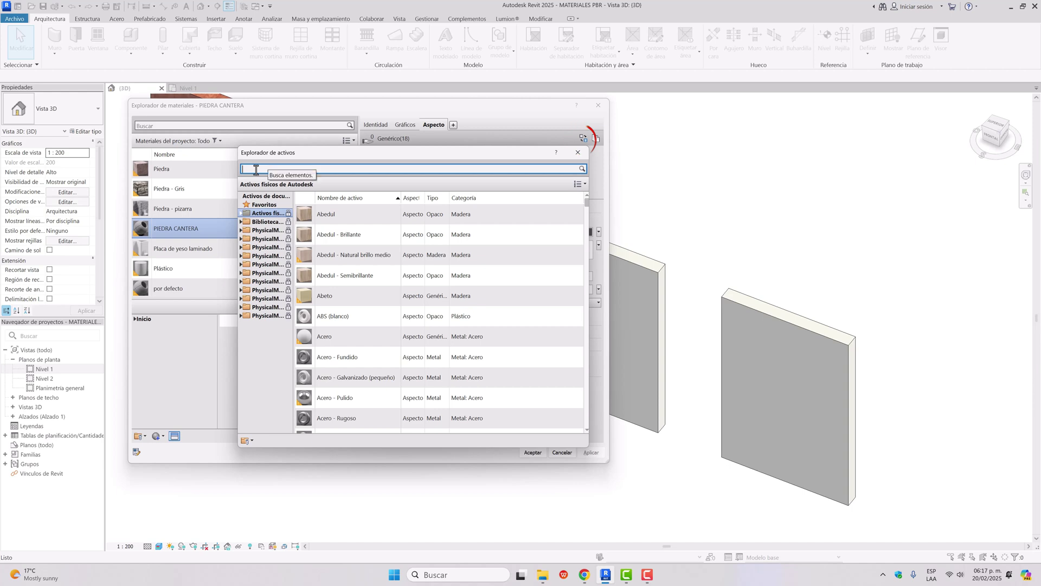
pyautogui.write('Pl')
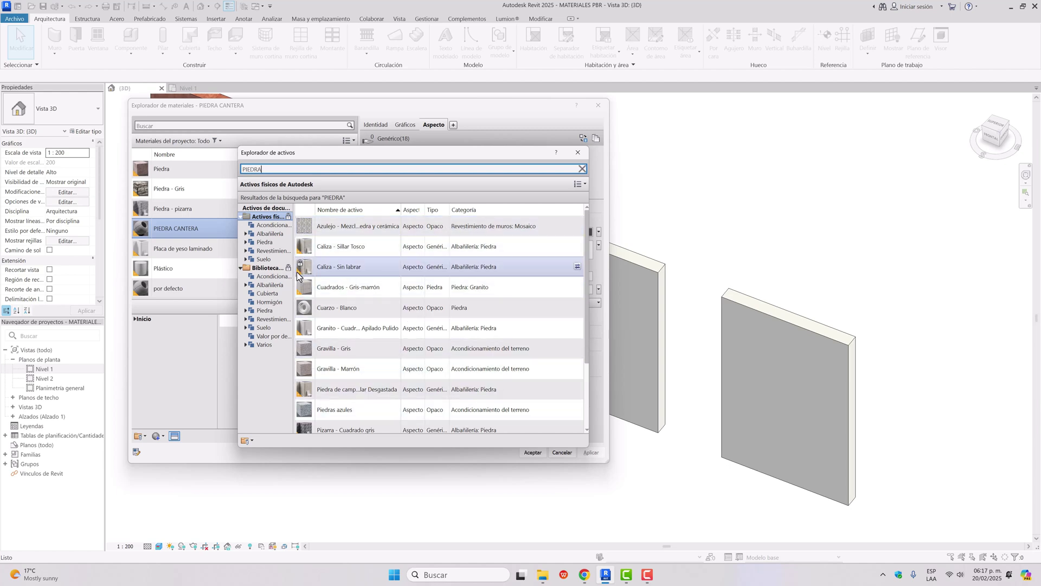
# Step: Replace PIEDRA CANTERA's appearance with the opaque asset Azulejo - Mezcla01 - Piedra y cerámica and close the asset browser
pyautogui.click(381, 226)
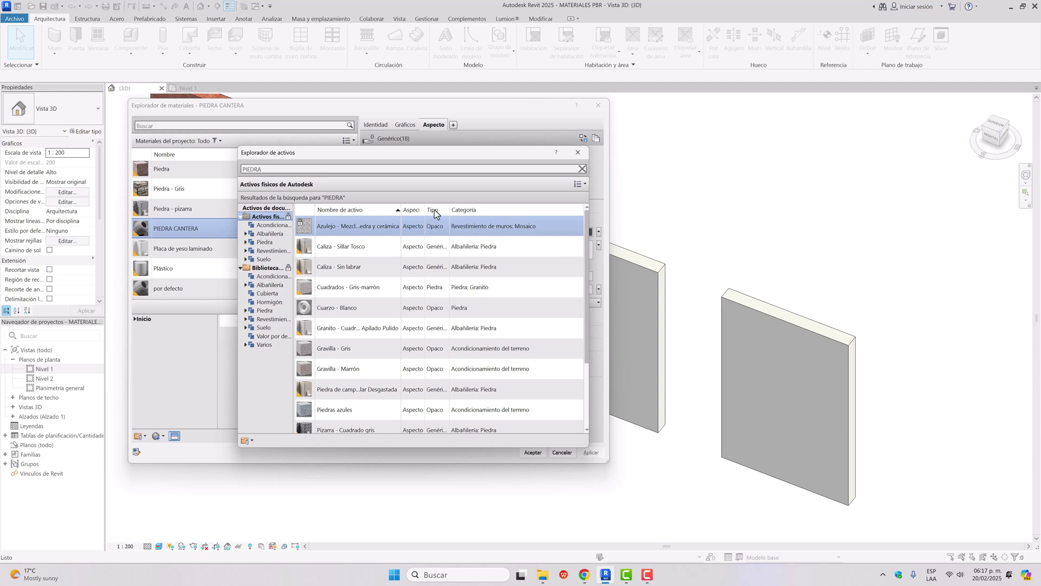
pyautogui.moveTo(437, 232)
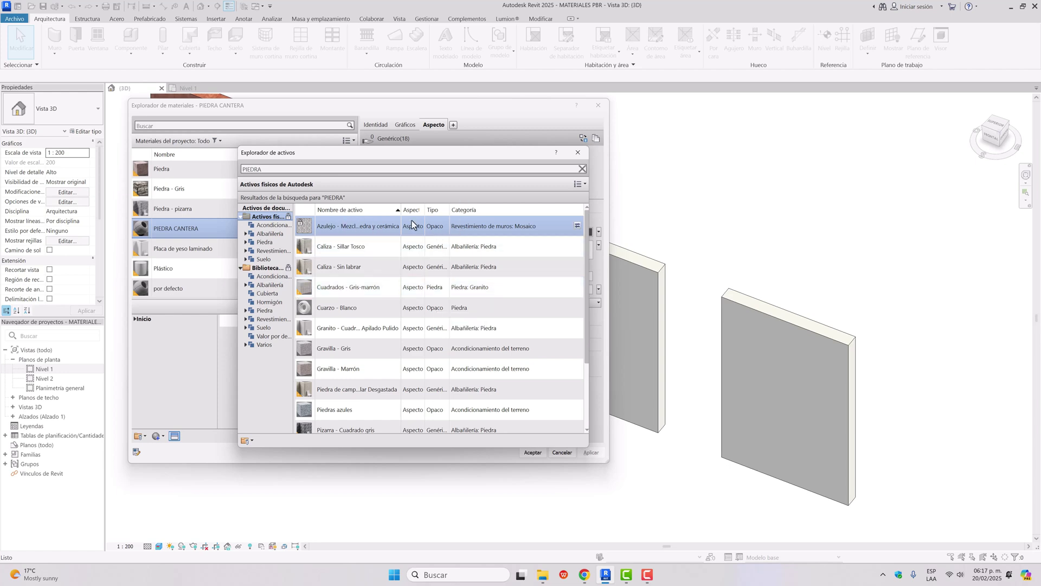
pyautogui.click(577, 227)
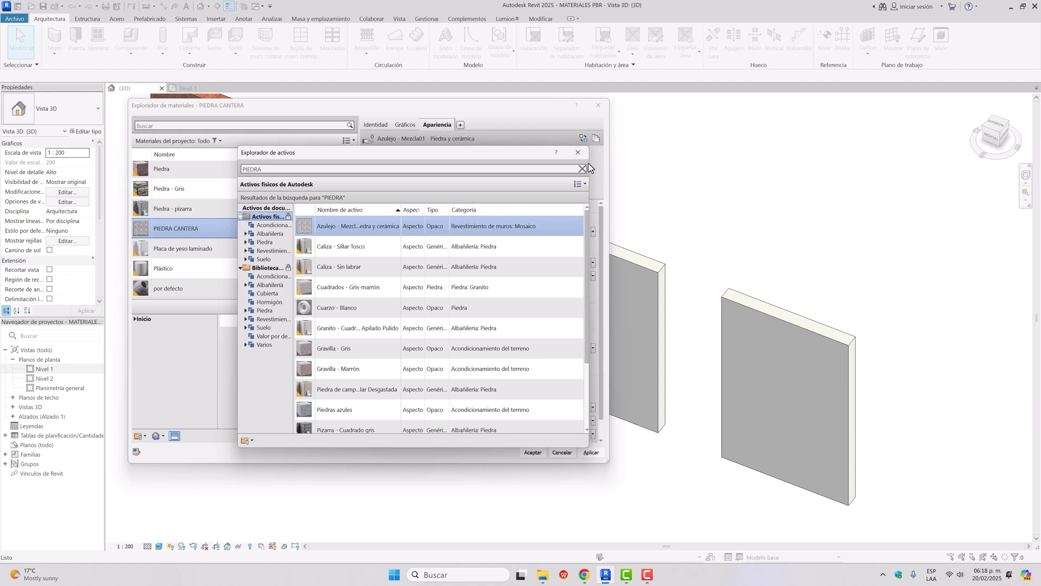
pyautogui.click(578, 152)
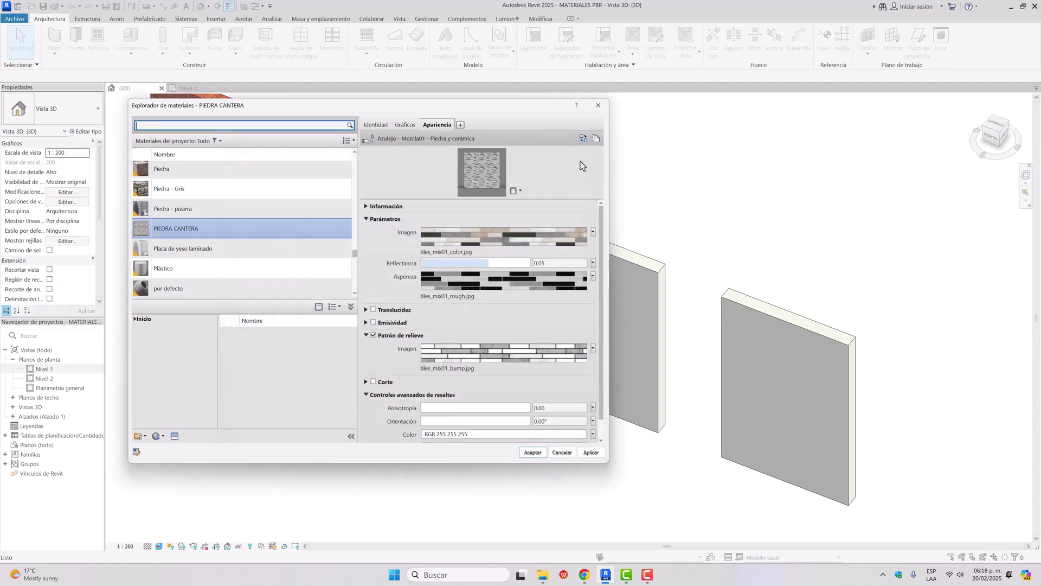
# Step: Set the appearance preview scene to Muros and enlarge the preview image
pyautogui.moveTo(490, 104); pyautogui.dragTo(452, 94)
pyautogui.click(477, 180)
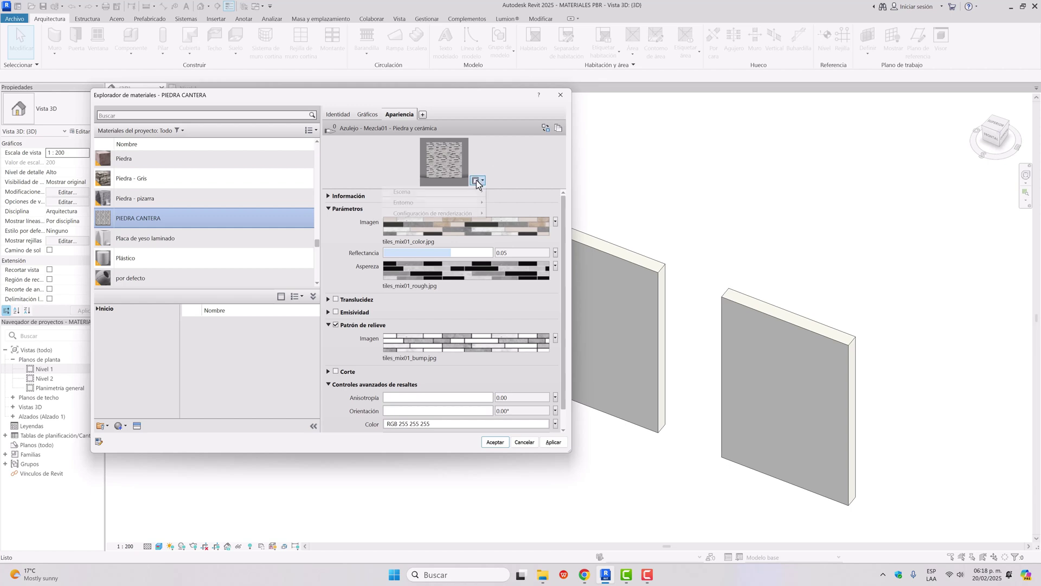
pyautogui.moveTo(432, 189)
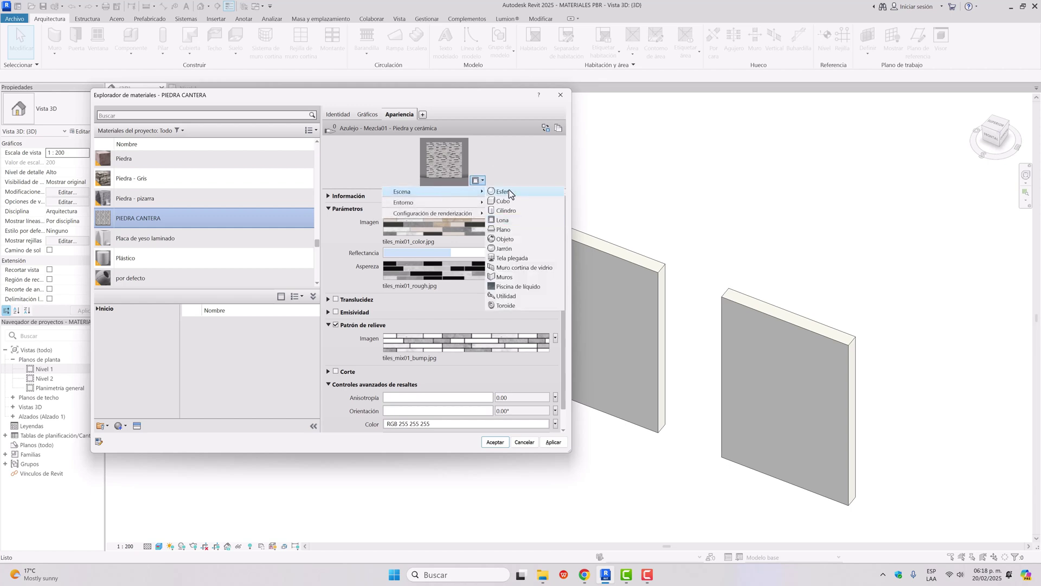
pyautogui.click(509, 278)
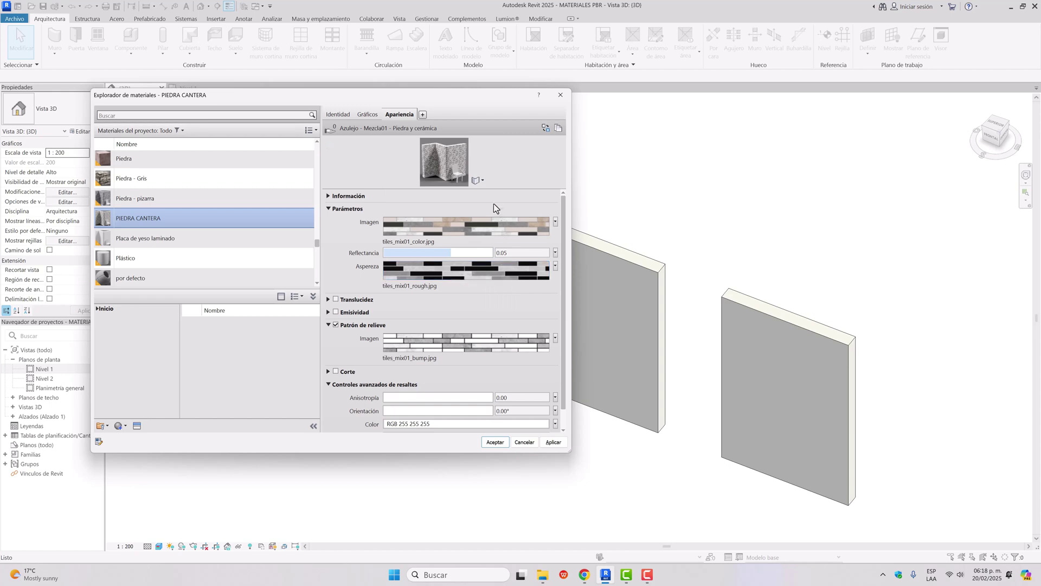
pyautogui.moveTo(486, 186); pyautogui.dragTo(486, 261)
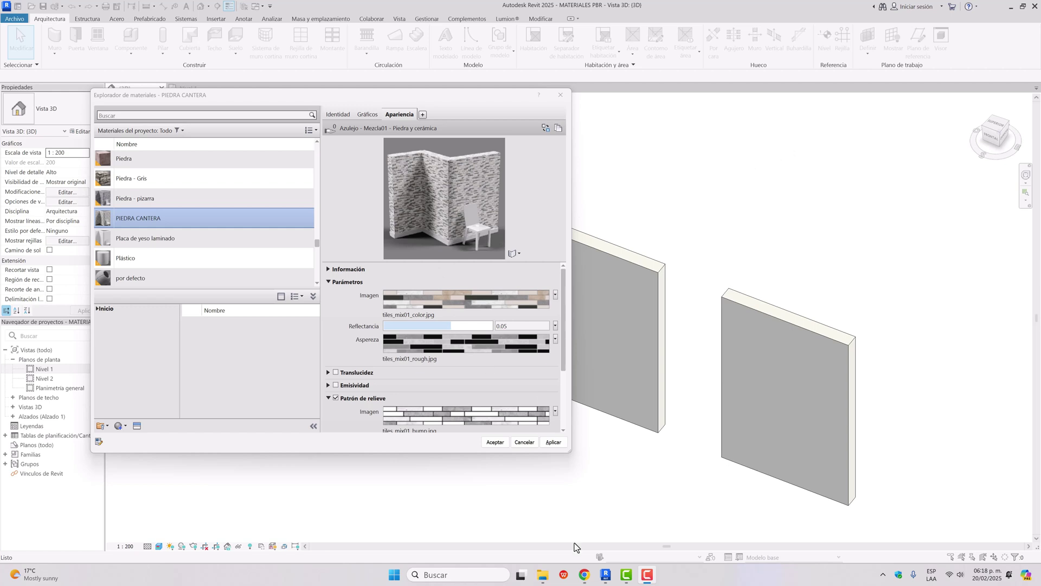
# Step: Switch to Chrome and open the materials list on the ambientCG website
pyautogui.click(584, 574)
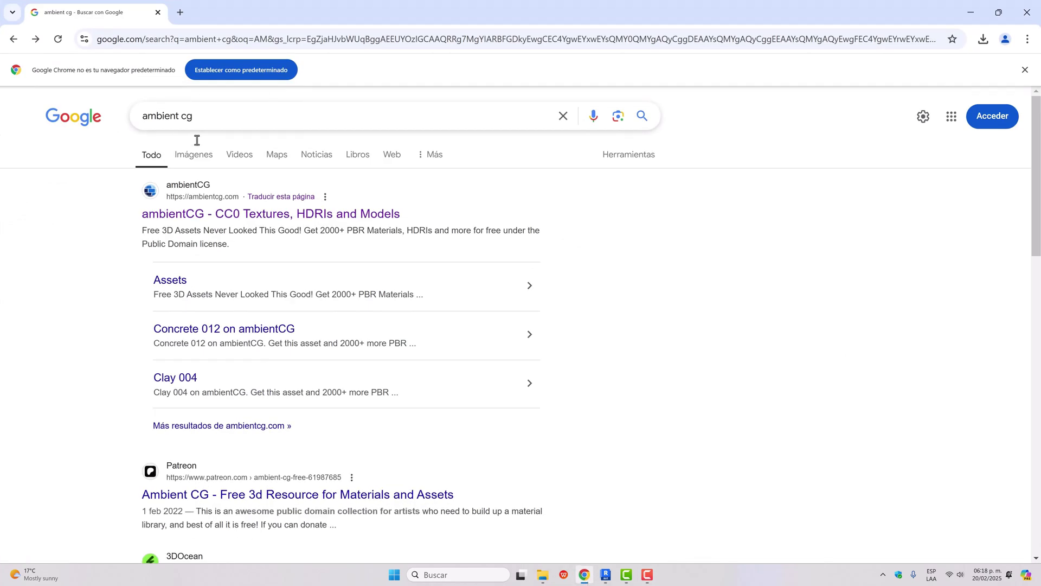
pyautogui.click(219, 215)
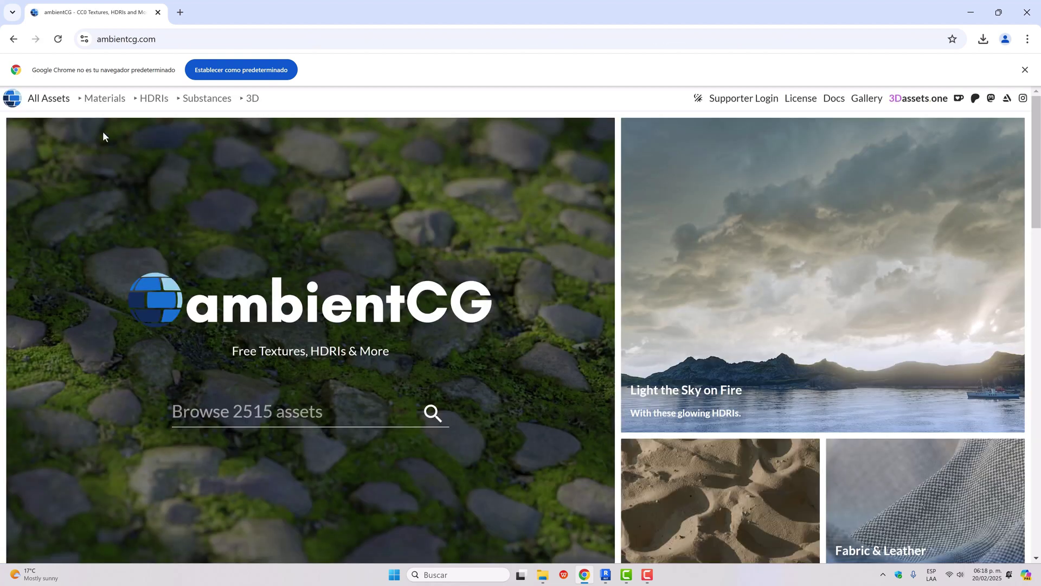
pyautogui.click(105, 98)
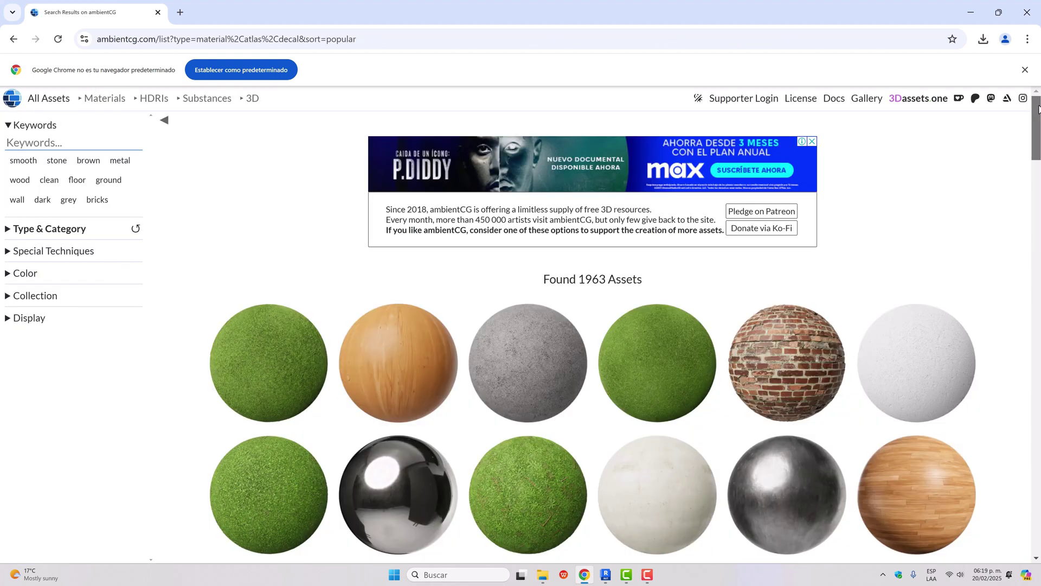
pyautogui.moveTo(1035, 109)
pyautogui.mouseDown()
pyautogui.moveTo(1022, 186)
pyautogui.moveTo(1024, 400)
pyautogui.moveTo(1036, 109)
pyautogui.mouseUp()
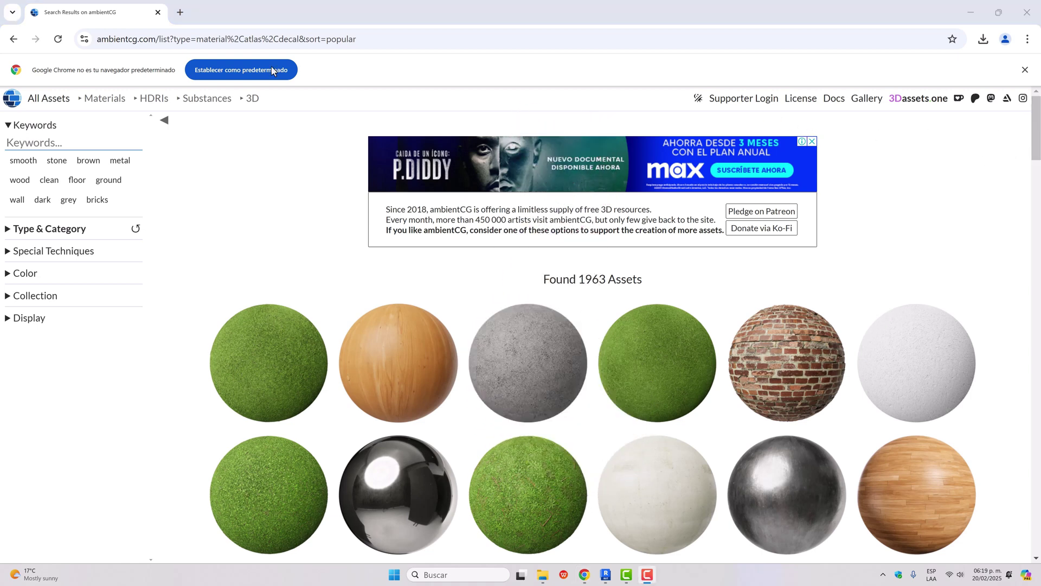
# Step: Filter the ambientCG materials by stone, open Tiles 089 and download its 4K-JPG zip
pyautogui.click(57, 161)
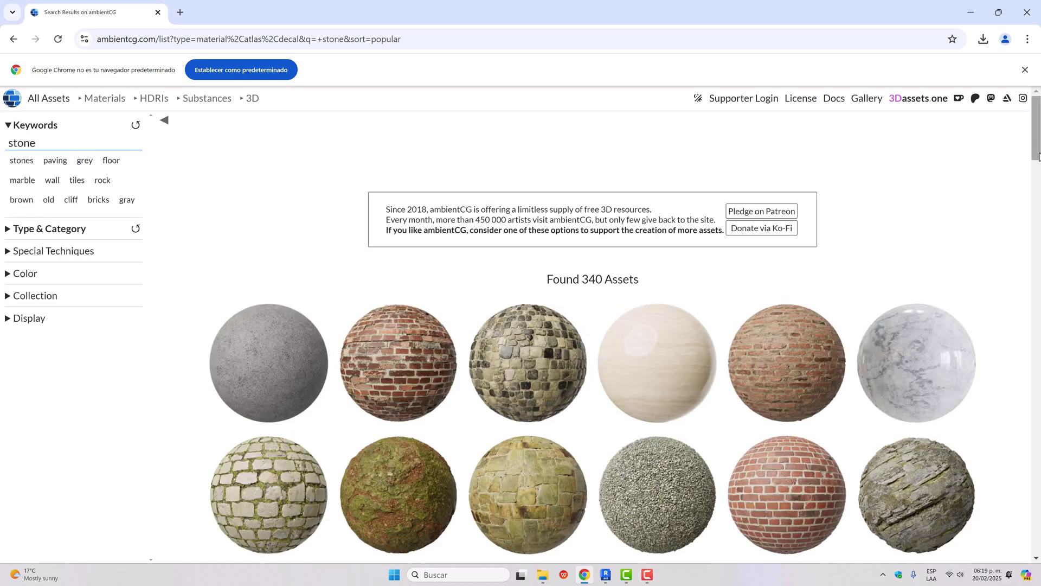
pyautogui.moveTo(1038, 157); pyautogui.dragTo(1029, 386)
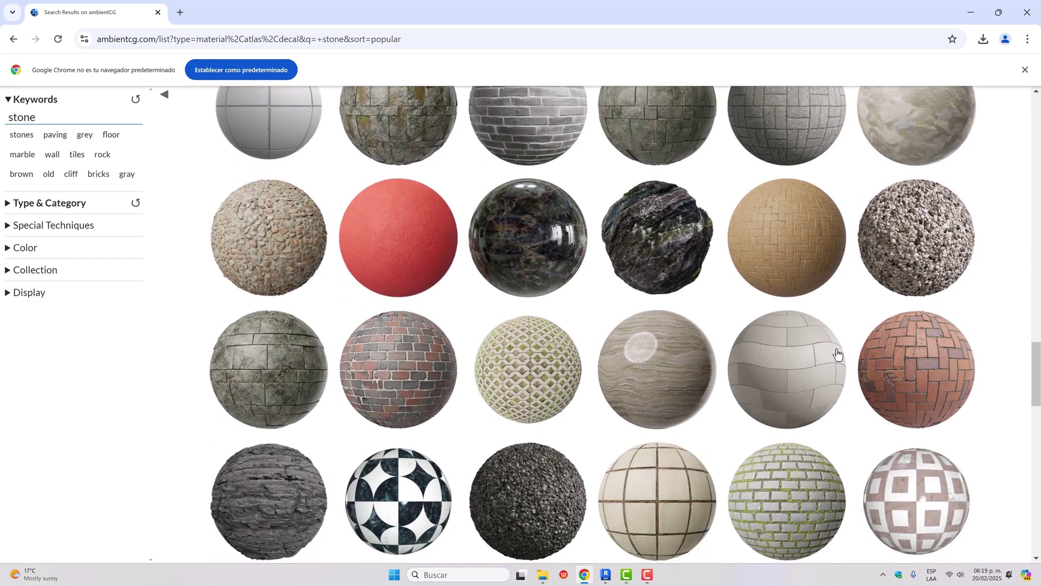
pyautogui.click(264, 369)
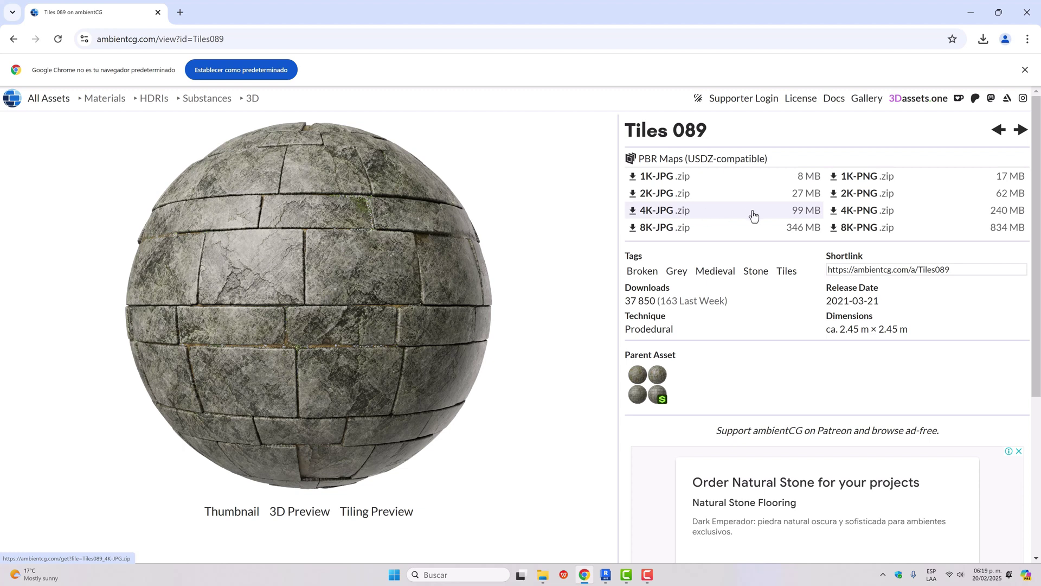
pyautogui.click(652, 212)
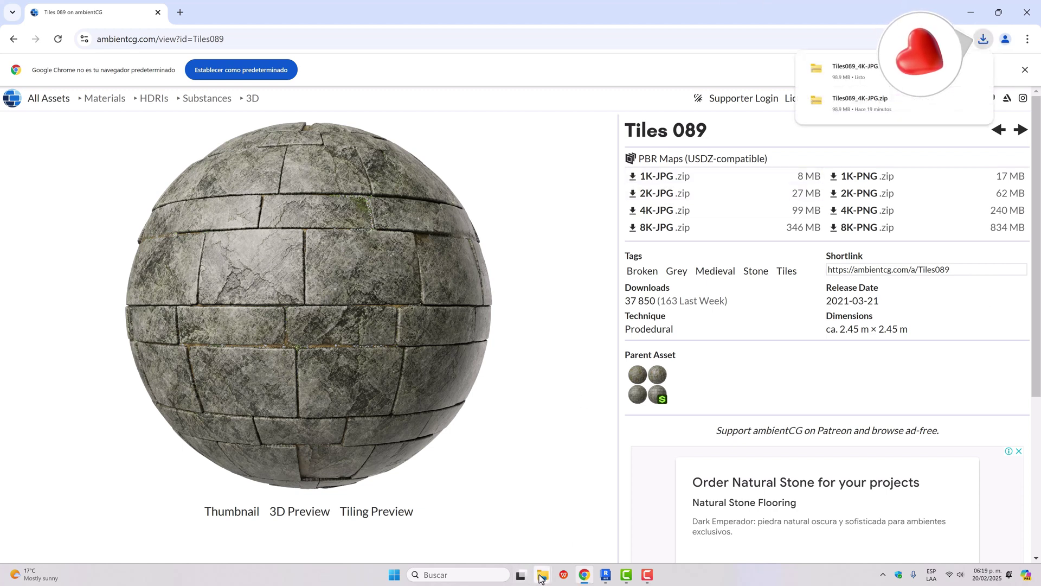
# Step: Switch to File Explorer and create a folder named PIEDRA PIZARRA PBR in Descargas
pyautogui.moveTo(540, 579)
pyautogui.click(584, 535)
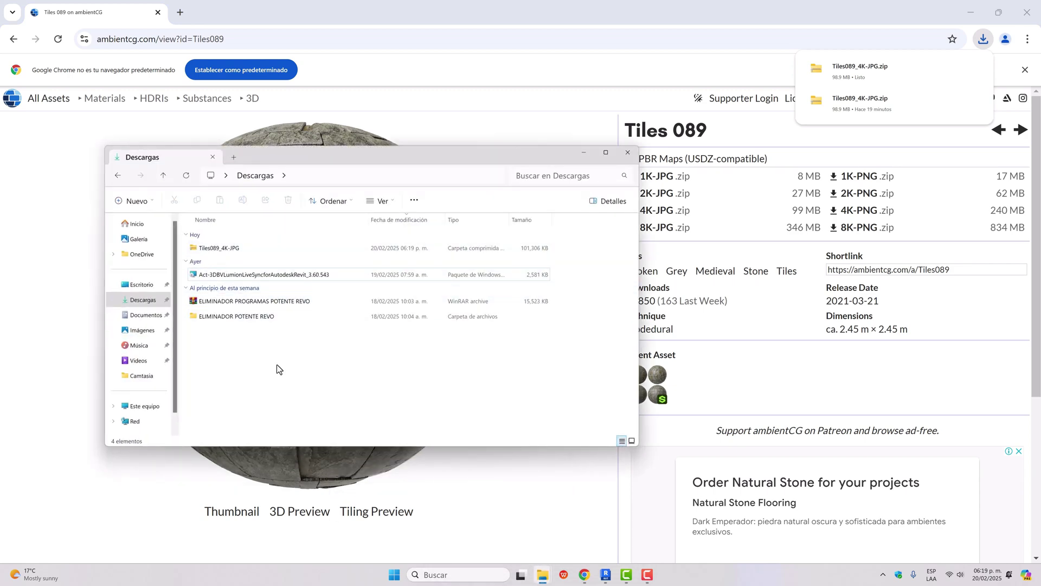
pyautogui.rightClick(278, 345)
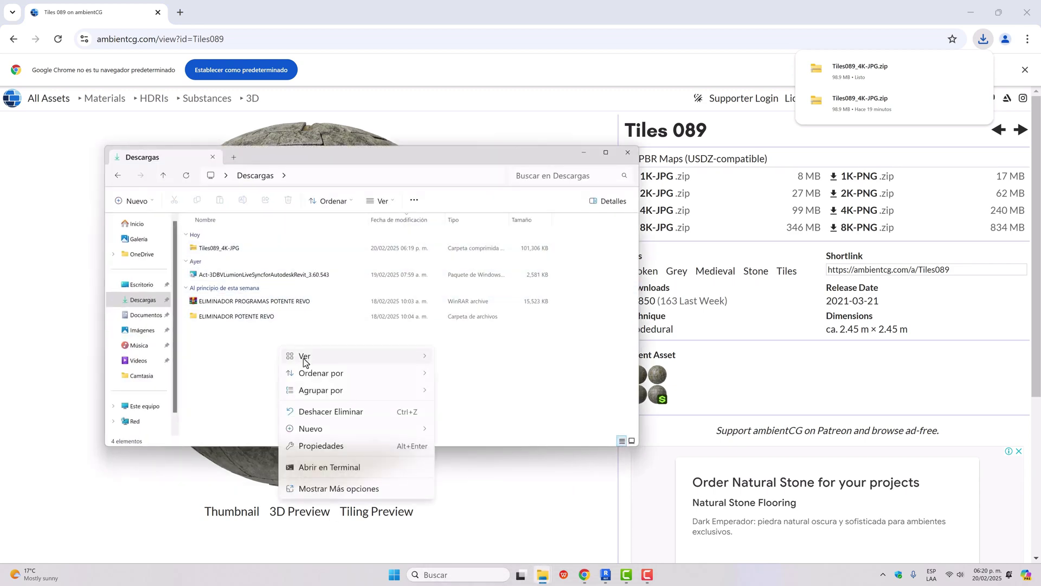
pyautogui.moveTo(327, 428)
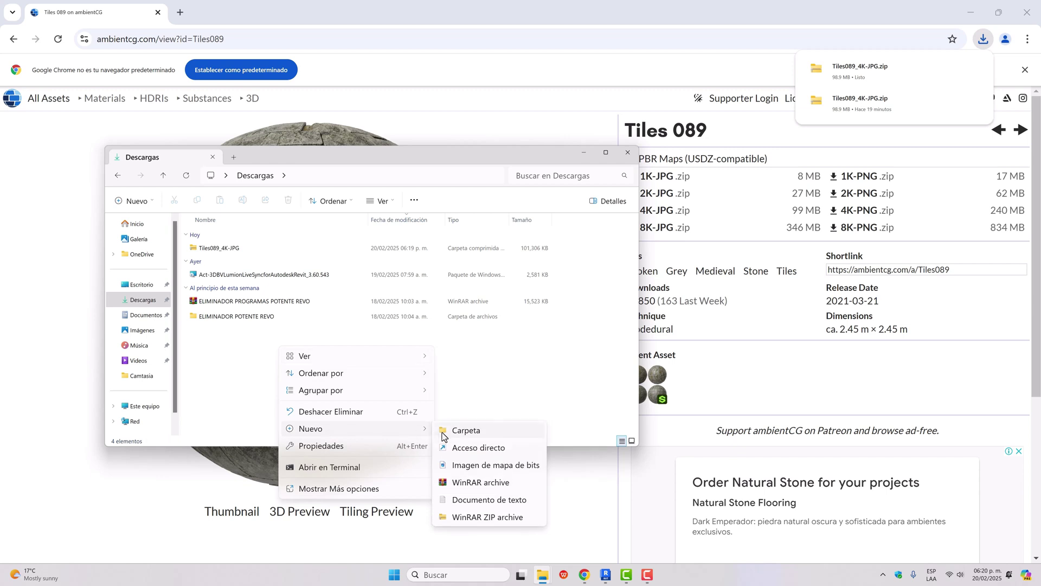
pyautogui.click(462, 433)
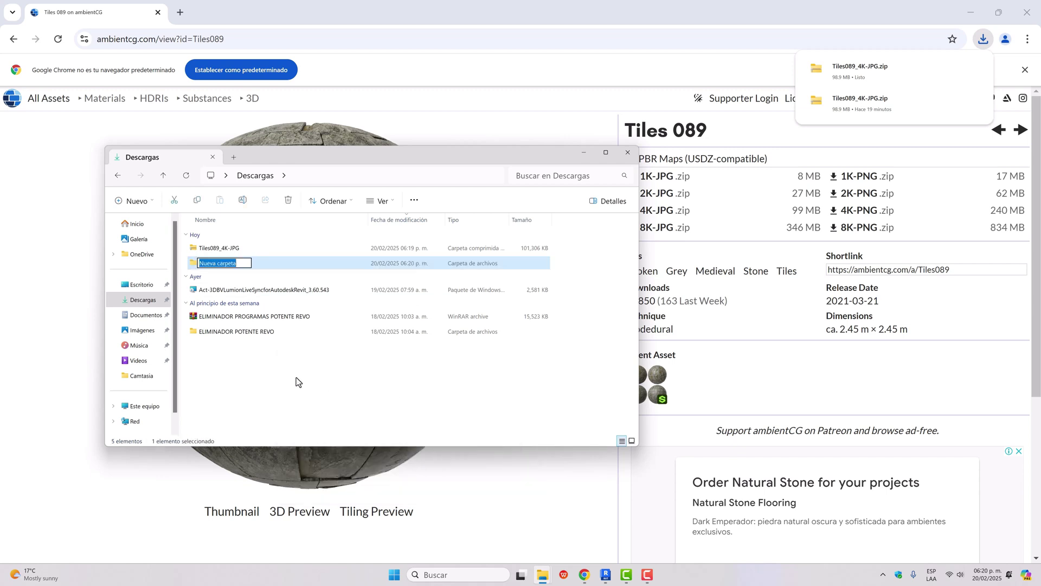
pyautogui.press('BackSpace')
pyautogui.write('PIEDRA PIZARRA PBR')
pyautogui.press('Return')
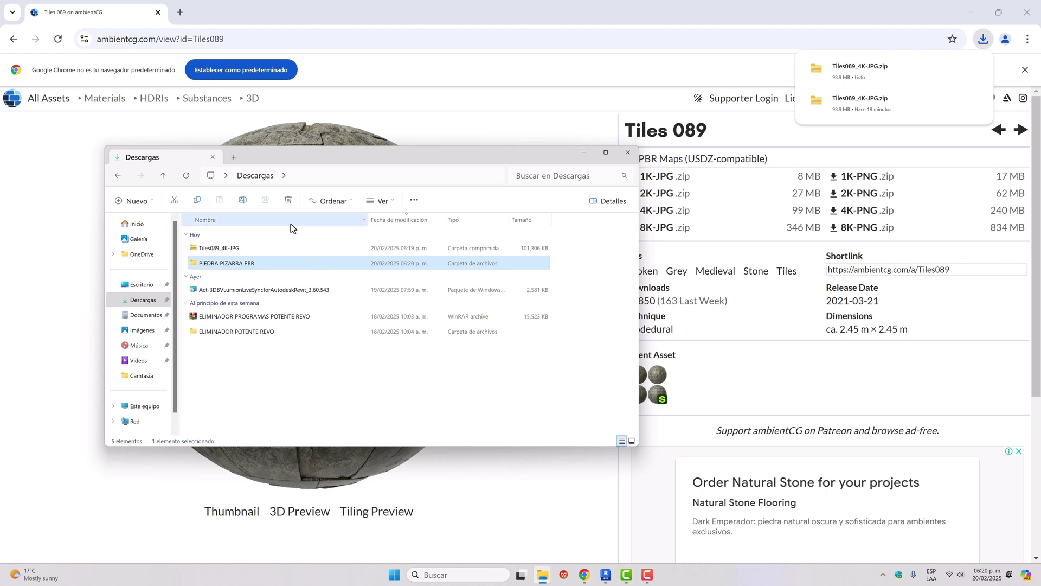
# Step: Move the Tiles089_4K-JPG zip into PIEDRA PIZARRA PBR, extract it into its own subfolder and open that subfolder
pyautogui.moveTo(230, 248); pyautogui.dragTo(242, 264)
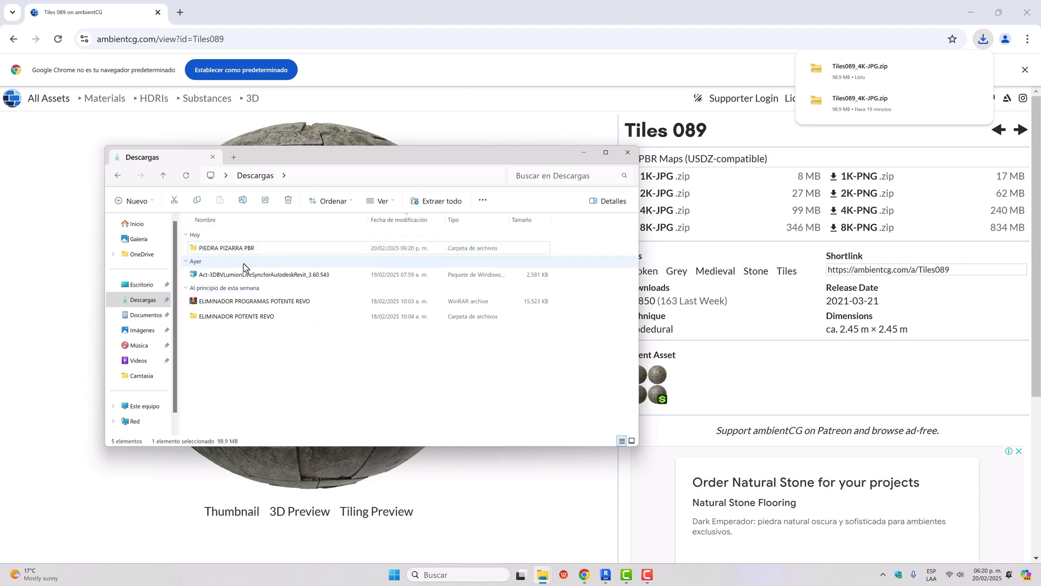
pyautogui.doubleClick(238, 249)
pyautogui.rightClick(239, 249)
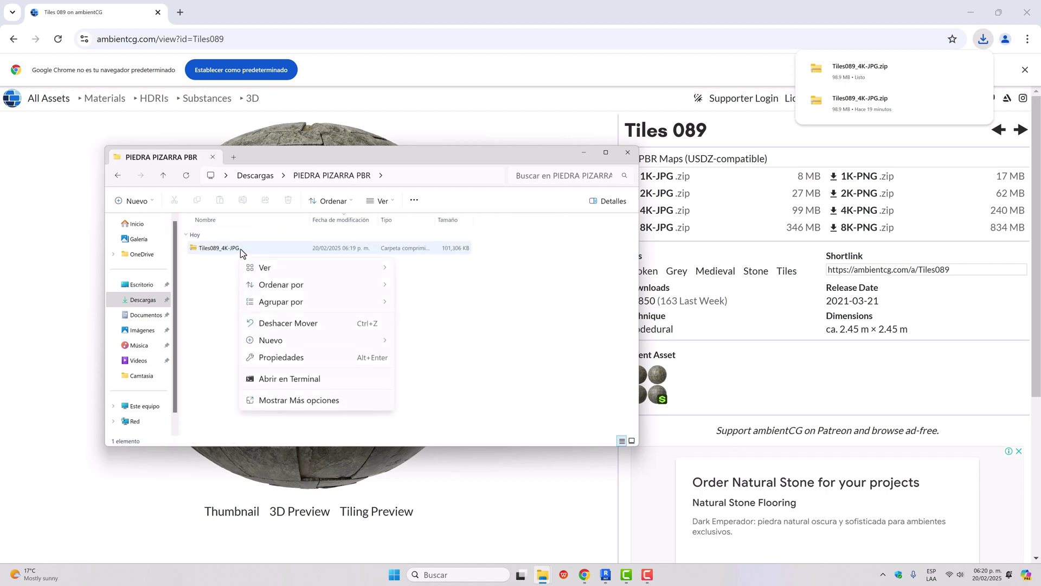
pyautogui.rightClick(240, 249)
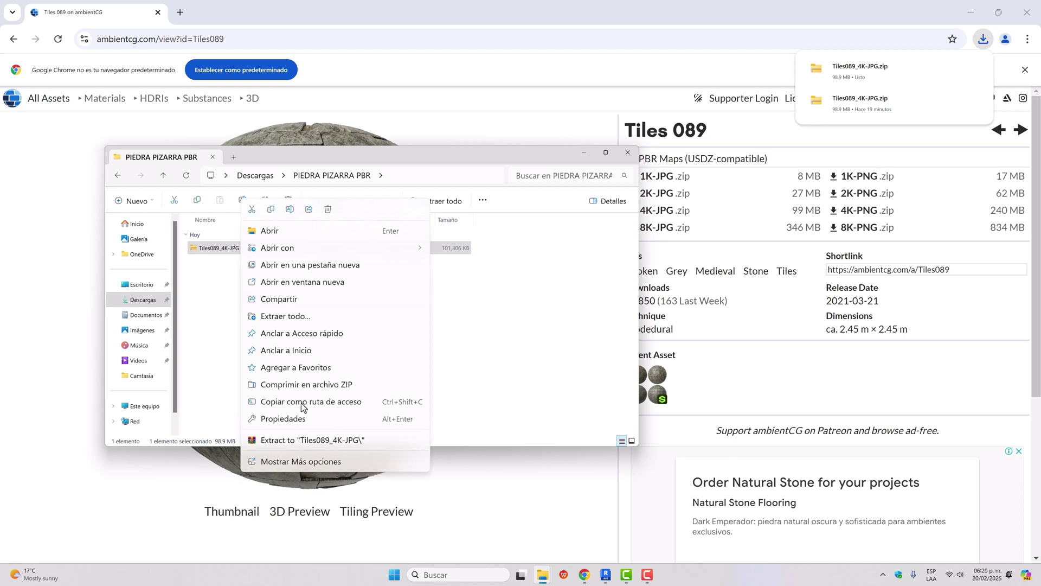
pyautogui.click(302, 441)
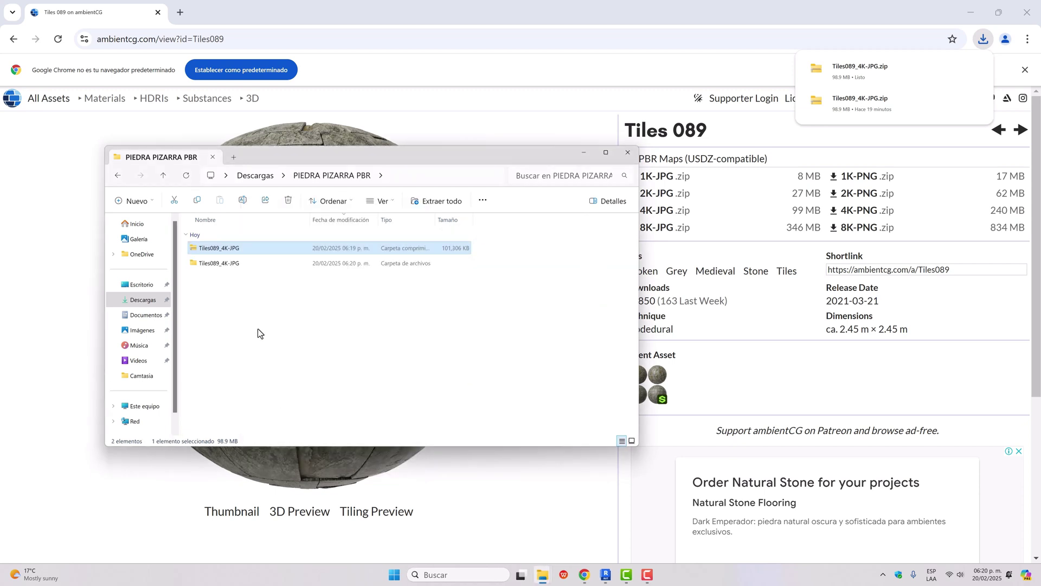
pyautogui.click(214, 265)
pyautogui.doubleClick(214, 264)
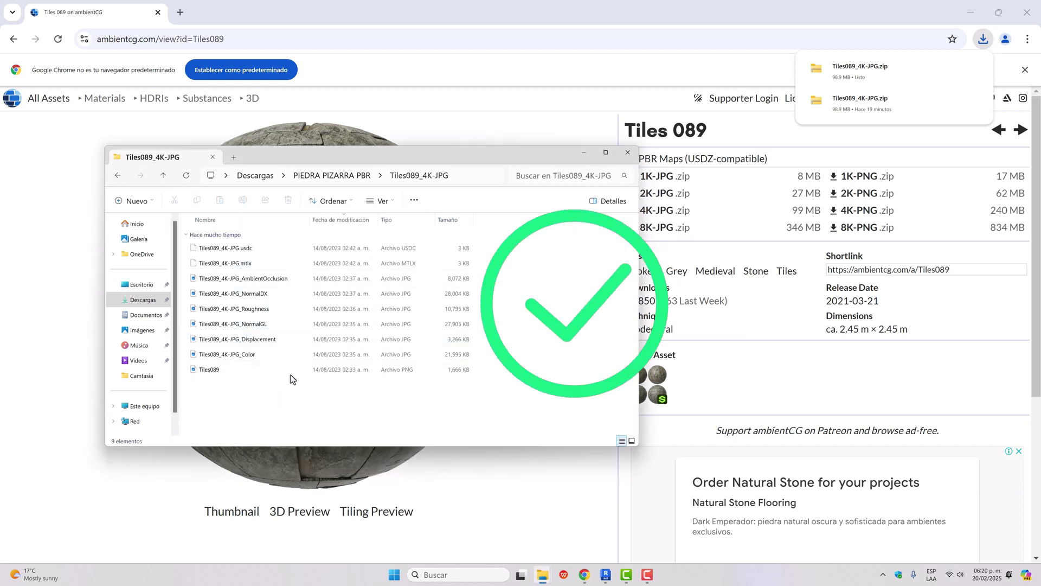
# Step: Show the extracted Tiles089 files as thumbnails and delete the mtlx, usdc, Tiles089 preview and NormalGL files
pyautogui.click(631, 441)
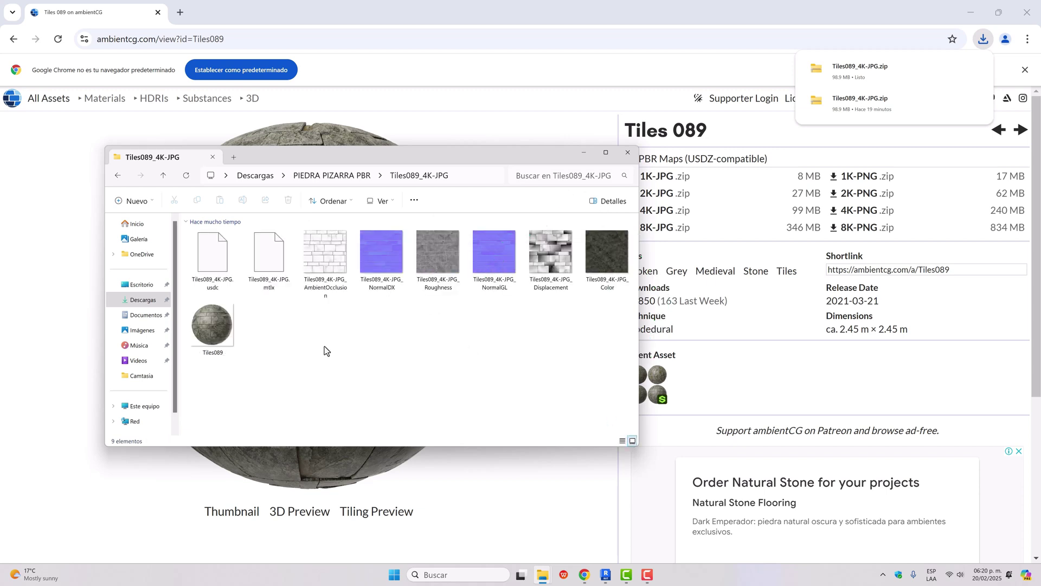
pyautogui.click(269, 255)
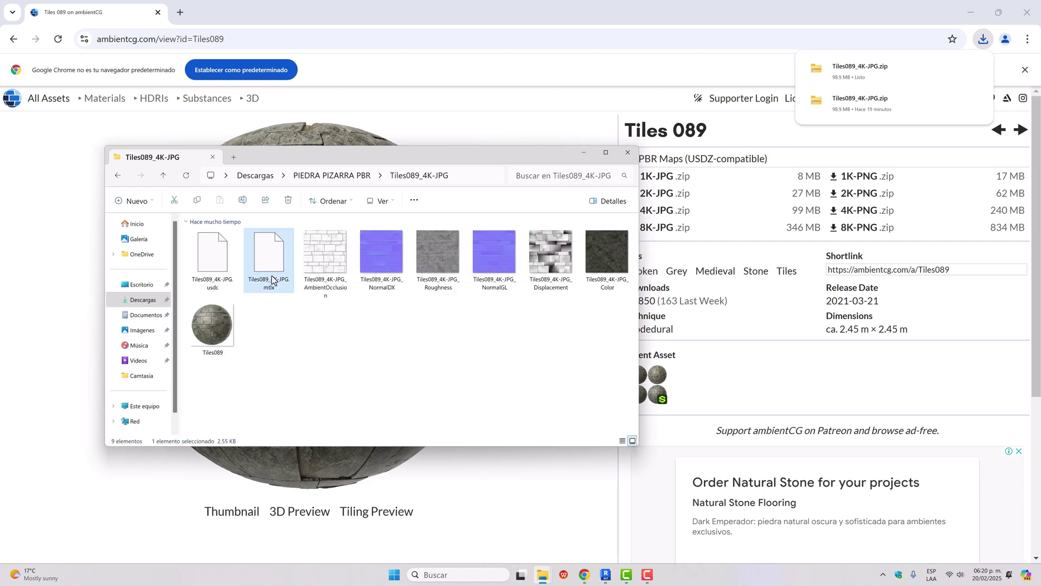
pyautogui.press('Delete')
pyautogui.click(223, 261)
pyautogui.press('Delete')
pyautogui.click(555, 249)
pyautogui.press('Delete')
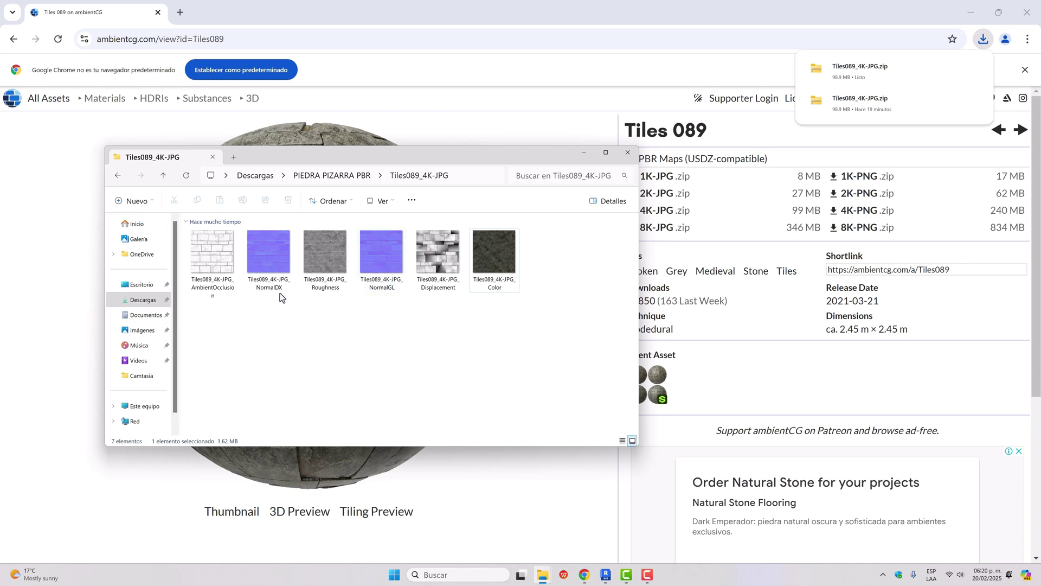
pyautogui.click(381, 260)
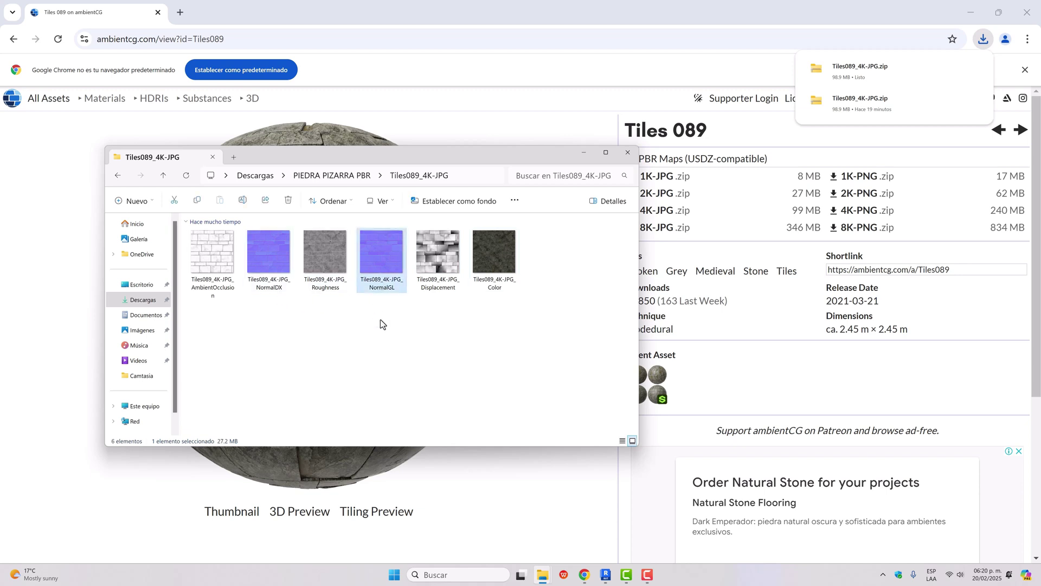
pyautogui.press('Delete')
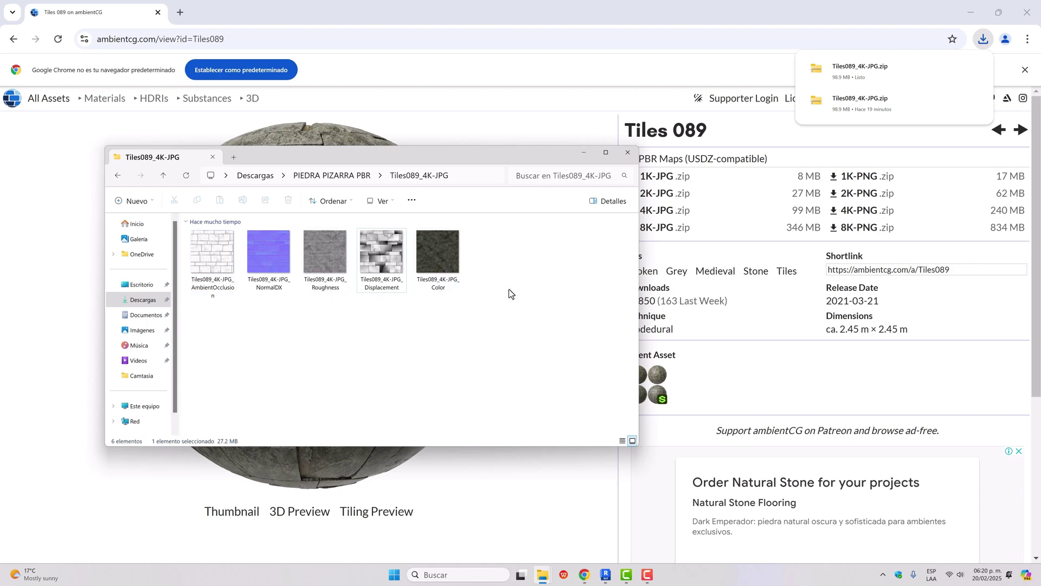
# Step: Switch to Revit and replace PIEDRA CANTERA's base image with Tiles089_4K-JPG_Color.jpg from the PIEDRA PIZARRA PBR folder in Descargas
pyautogui.click(605, 574)
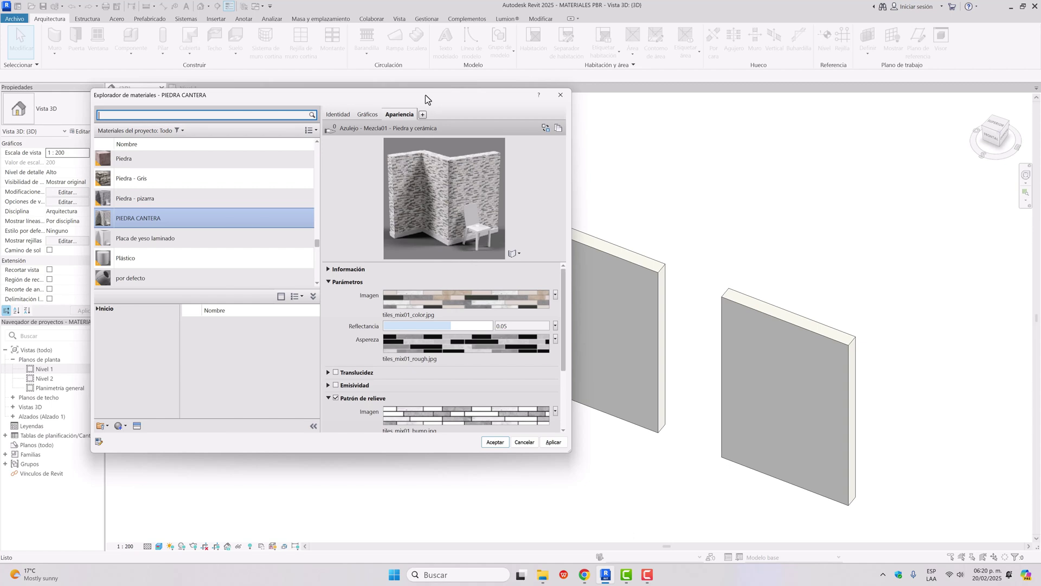
pyautogui.moveTo(425, 96); pyautogui.dragTo(382, 91)
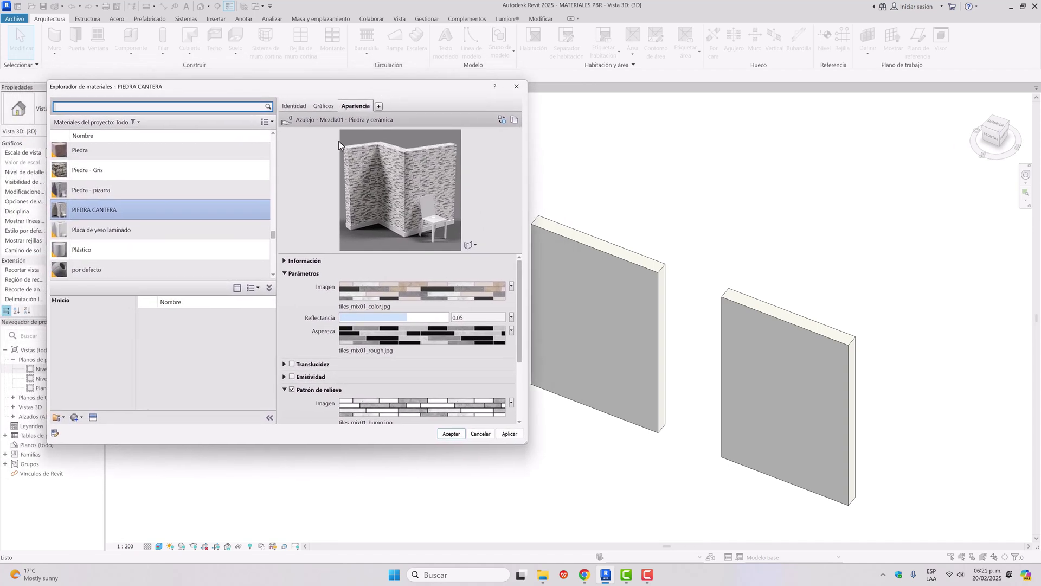
pyautogui.click(373, 291)
pyautogui.click(373, 293)
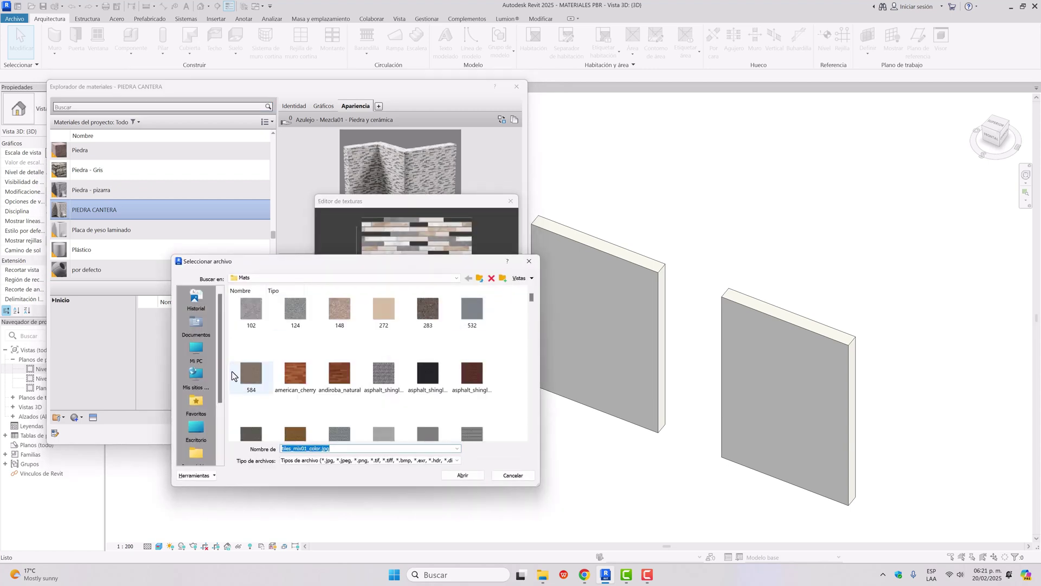
pyautogui.moveTo(220, 351); pyautogui.dragTo(220, 397)
pyautogui.click(196, 350)
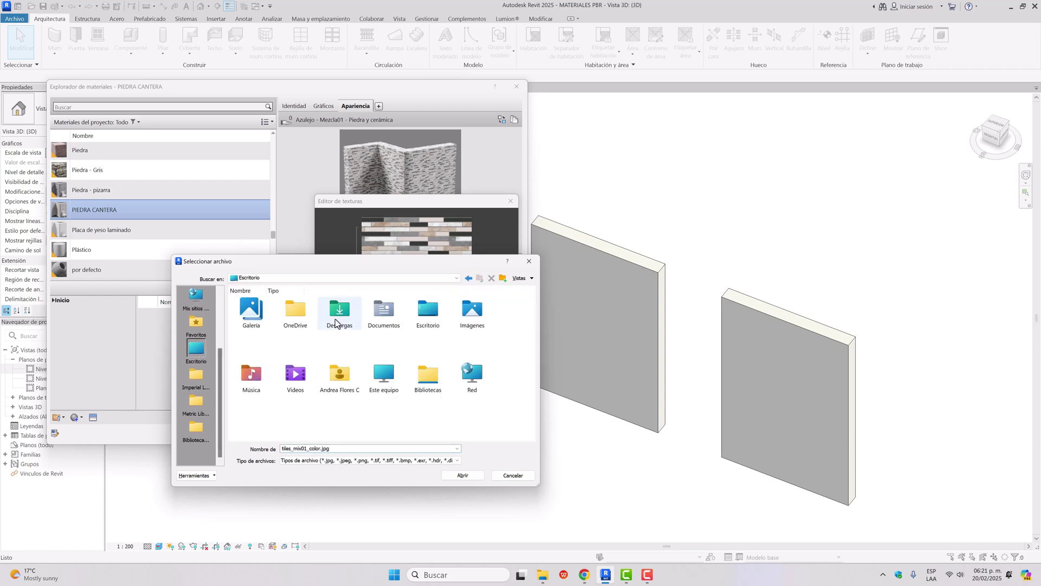
pyautogui.doubleClick(339, 312)
pyautogui.doubleClick(249, 322)
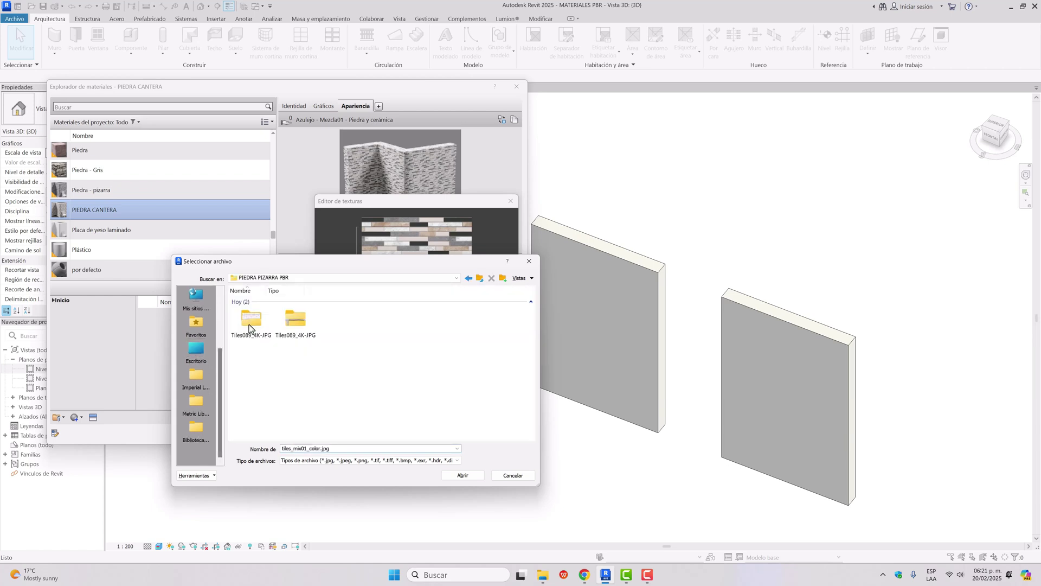
pyautogui.click(436, 321)
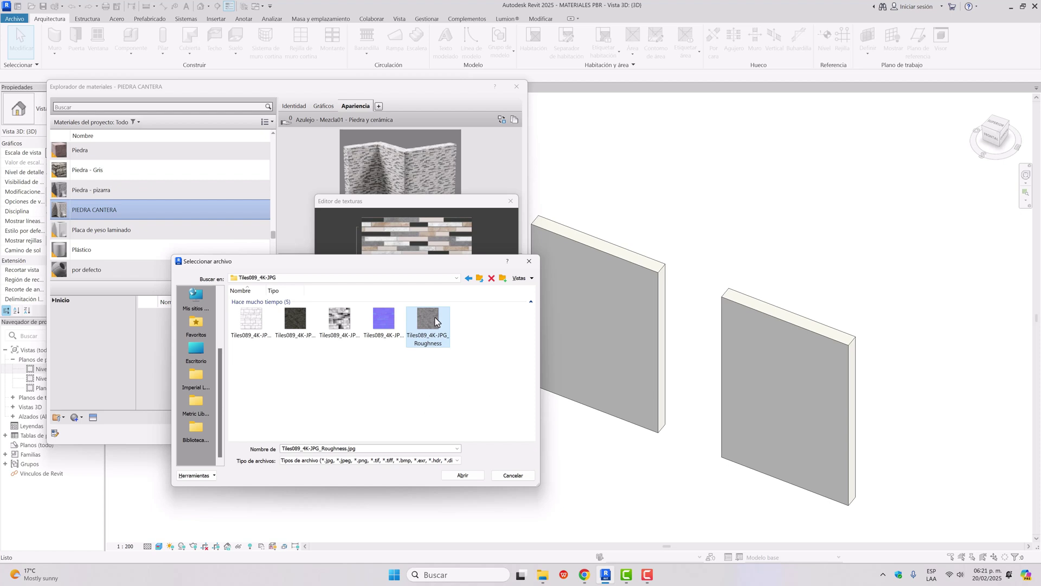
pyautogui.click(301, 337)
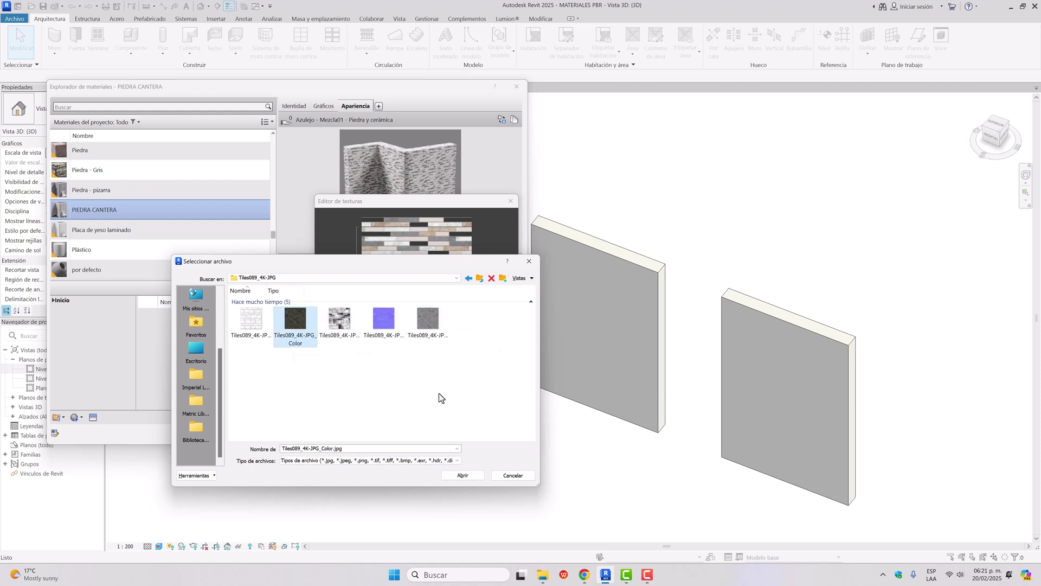
pyautogui.click(469, 477)
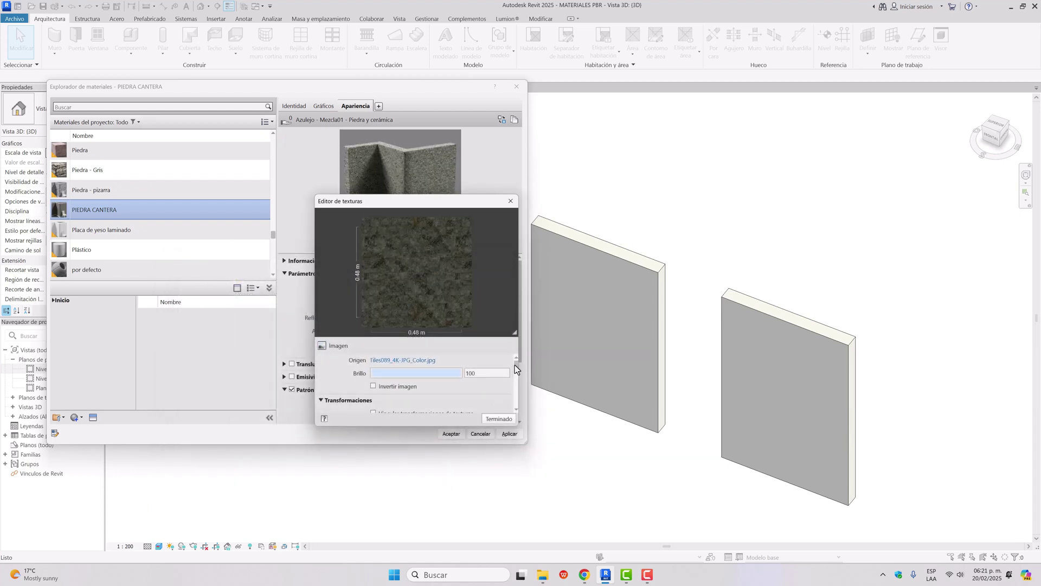
# Step: Accept the colour texture at its current scale, apply the PIEDRA CANTERA changes and close the material browser
pyautogui.moveTo(517, 364); pyautogui.dragTo(515, 399)
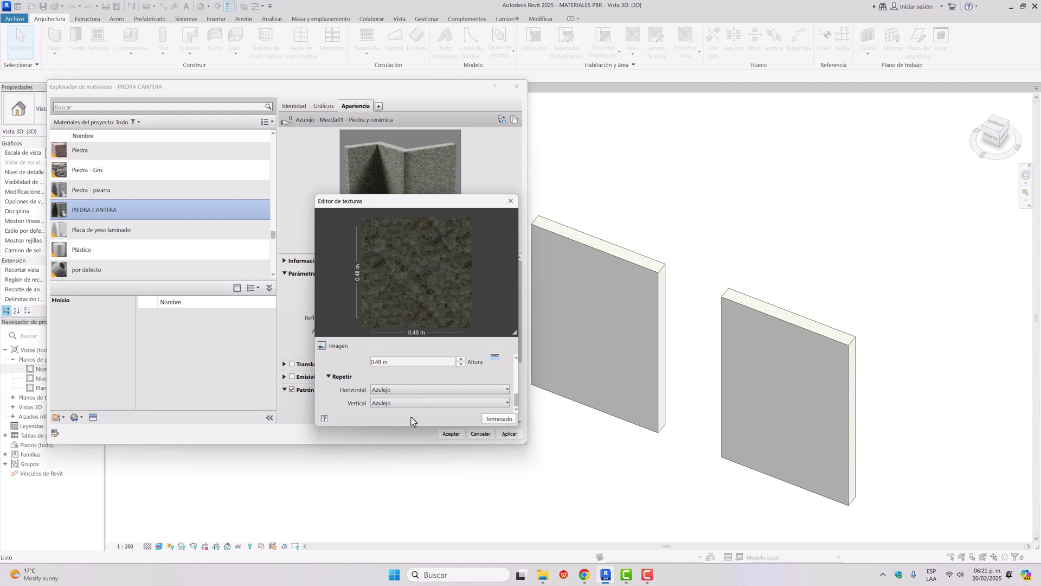
pyautogui.click(498, 419)
pyautogui.click(512, 435)
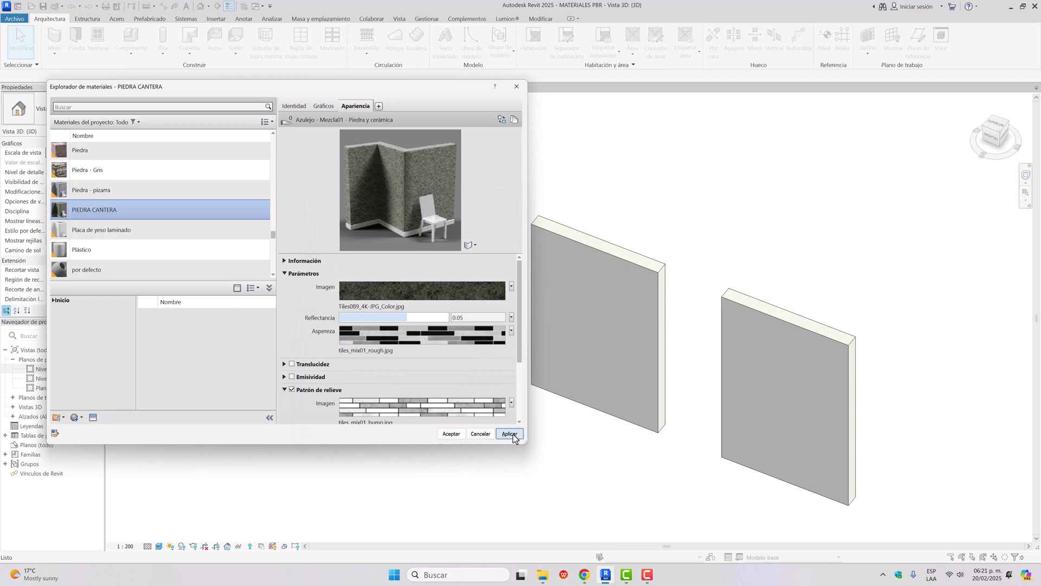
pyautogui.click(451, 435)
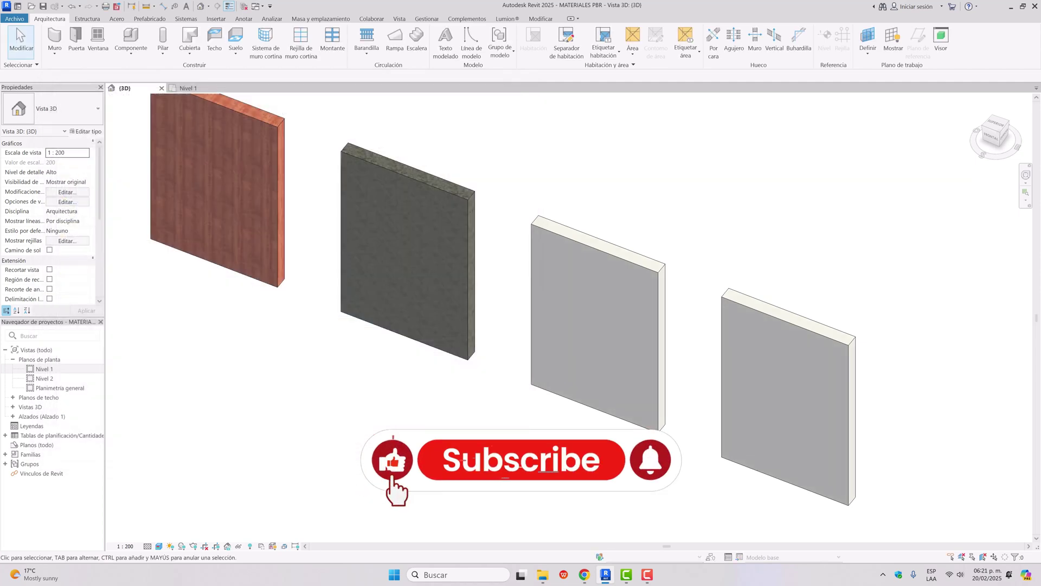
# Step: Duplicate the type of the grey wall beside the stone wall and name the new wall type MURO 4- R A
pyautogui.scroll(5, 402, 219)
pyautogui.scroll(5, 412, 207)
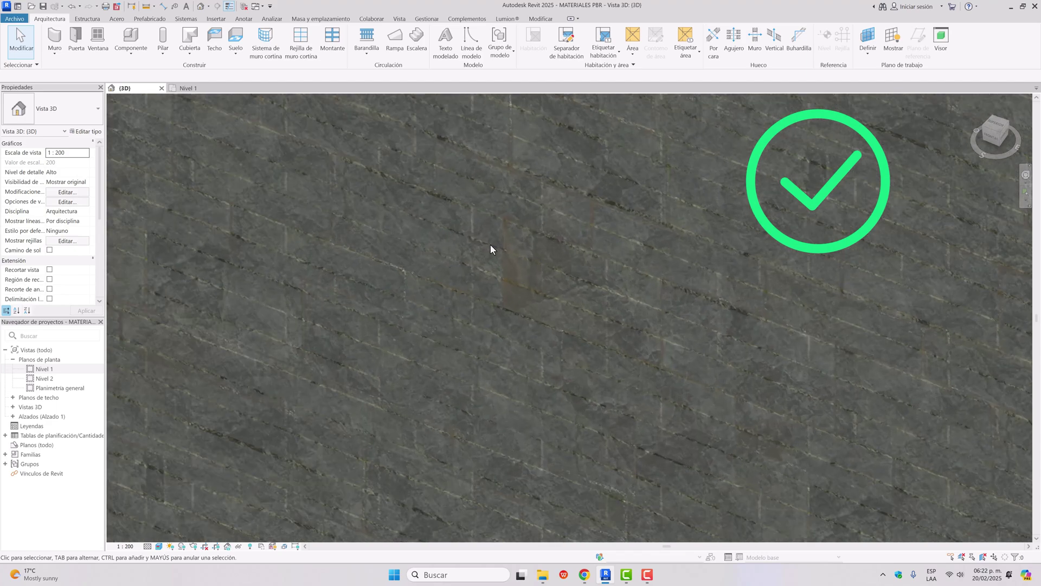
pyautogui.scroll(-10, 490, 249)
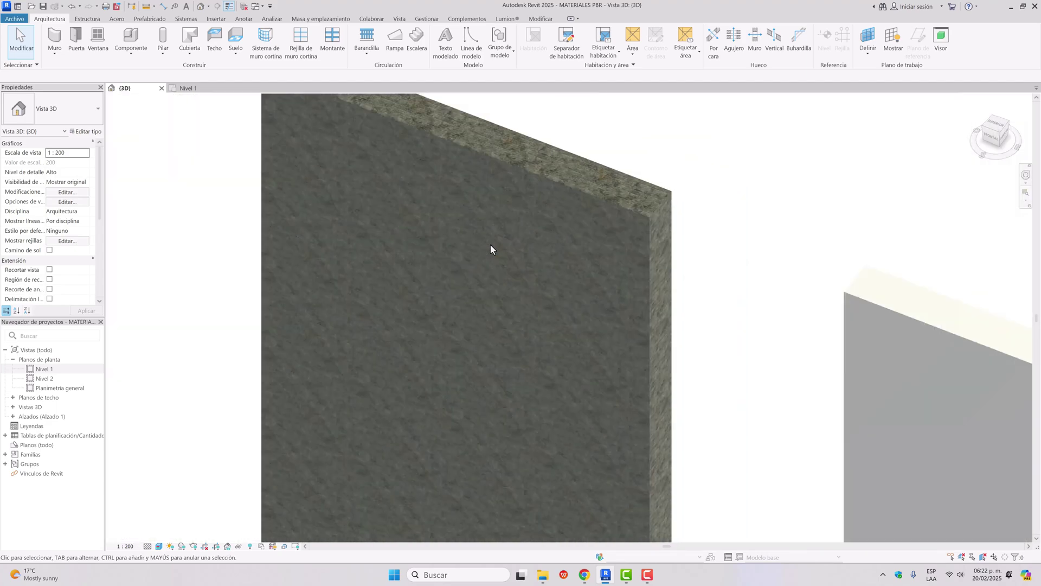
pyautogui.moveTo(579, 220); pyautogui.dragTo(426, 229, button='middle')
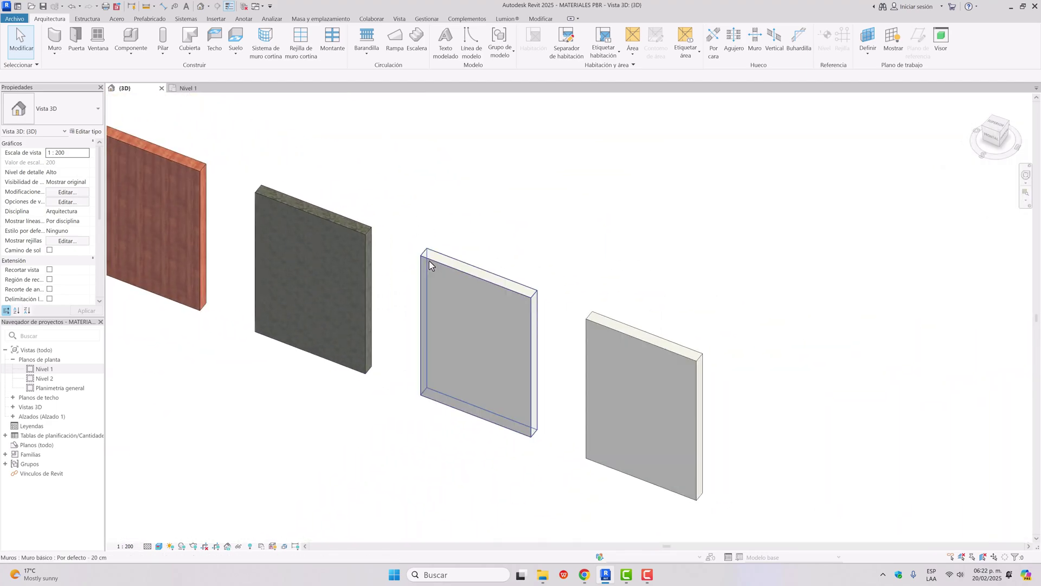
pyautogui.click(428, 260)
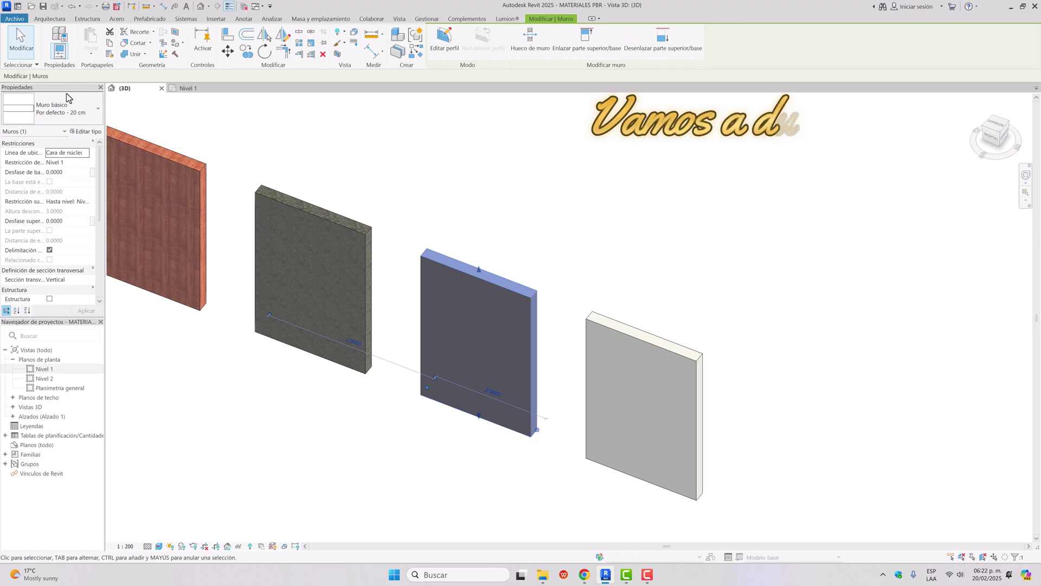
pyautogui.click(81, 132)
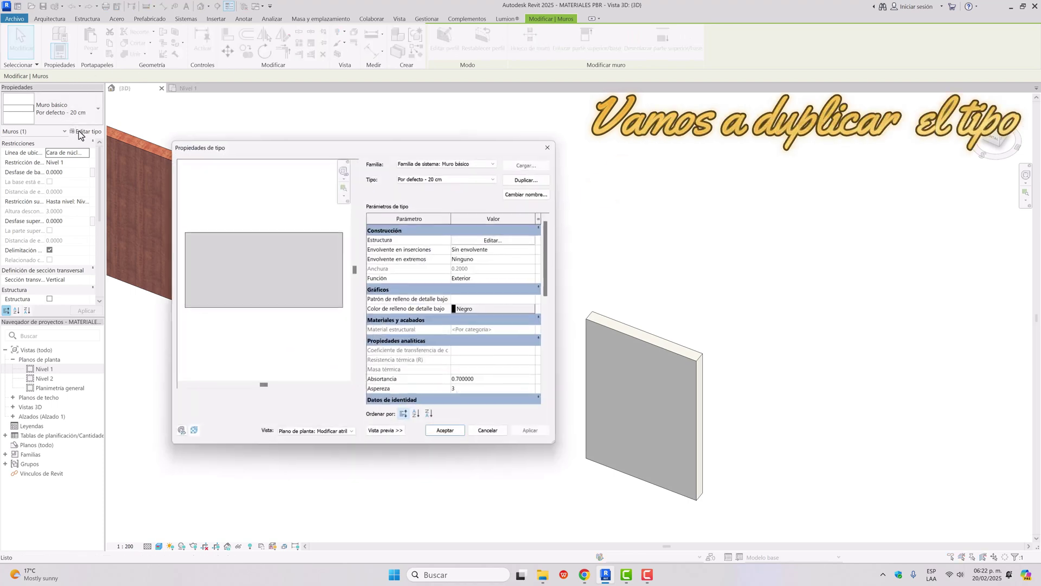
pyautogui.click(525, 180)
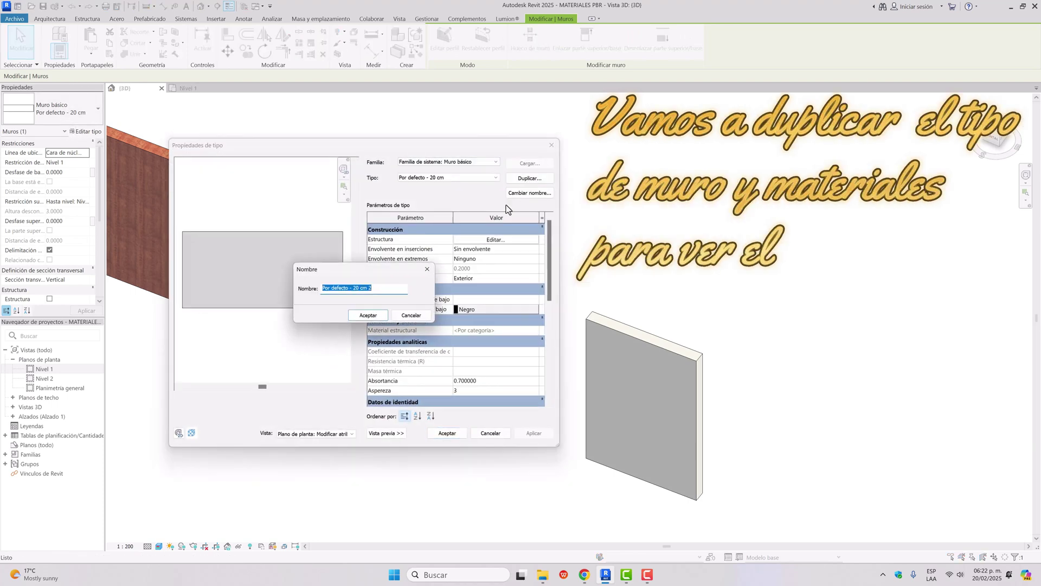
pyautogui.click(378, 290)
pyautogui.moveTo(377, 290); pyautogui.dragTo(316, 292)
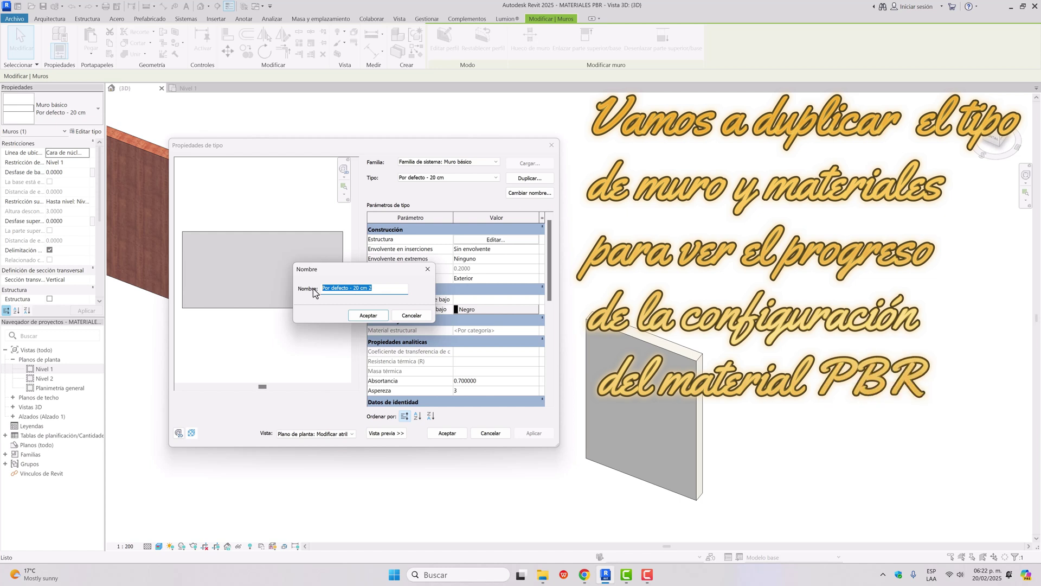
pyautogui.write('MURO 4- R A')
pyautogui.click(365, 317)
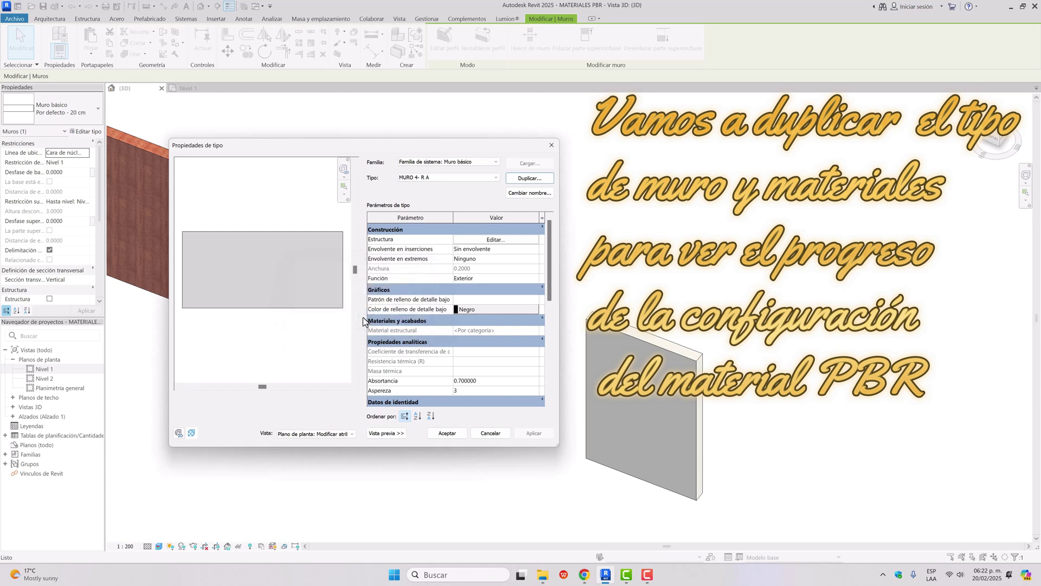
# Step: Edit the new wall type's structure layer material and duplicate PIEDRA CANTERA with its elements, keeping the suggested name
pyautogui.click(495, 239)
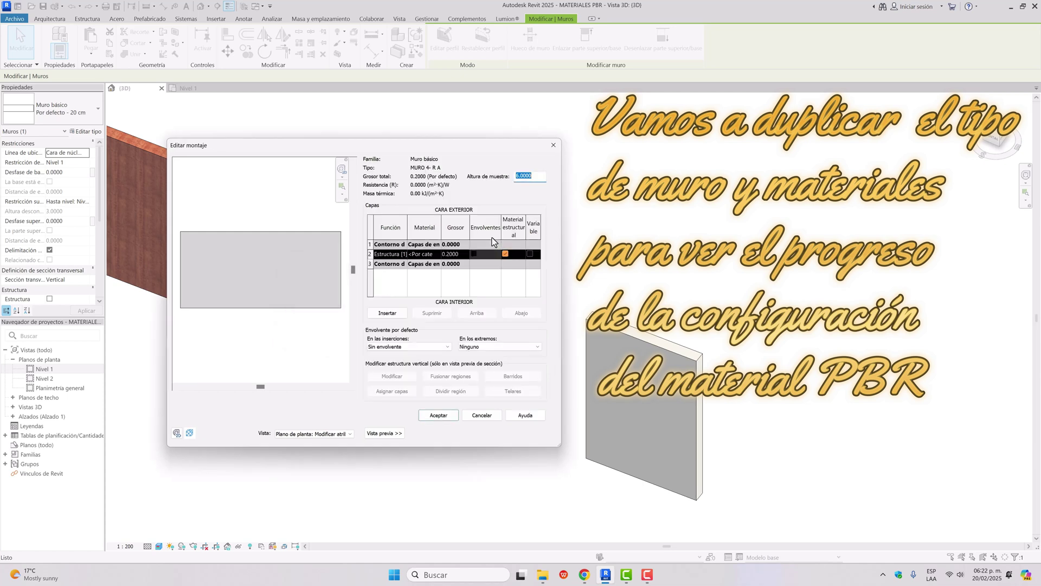
pyautogui.click(435, 256)
pyautogui.click(437, 254)
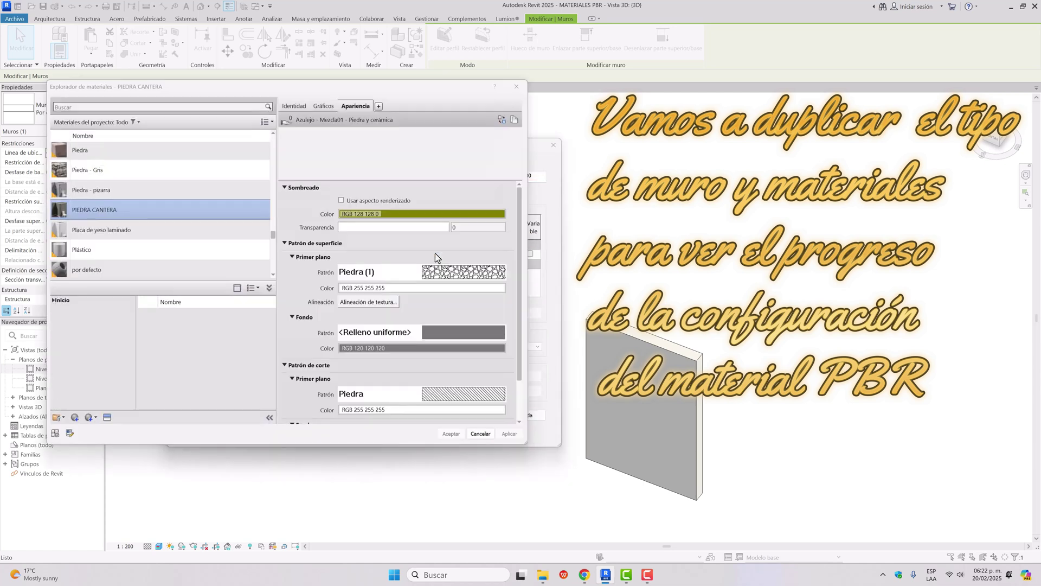
pyautogui.rightClick(126, 210)
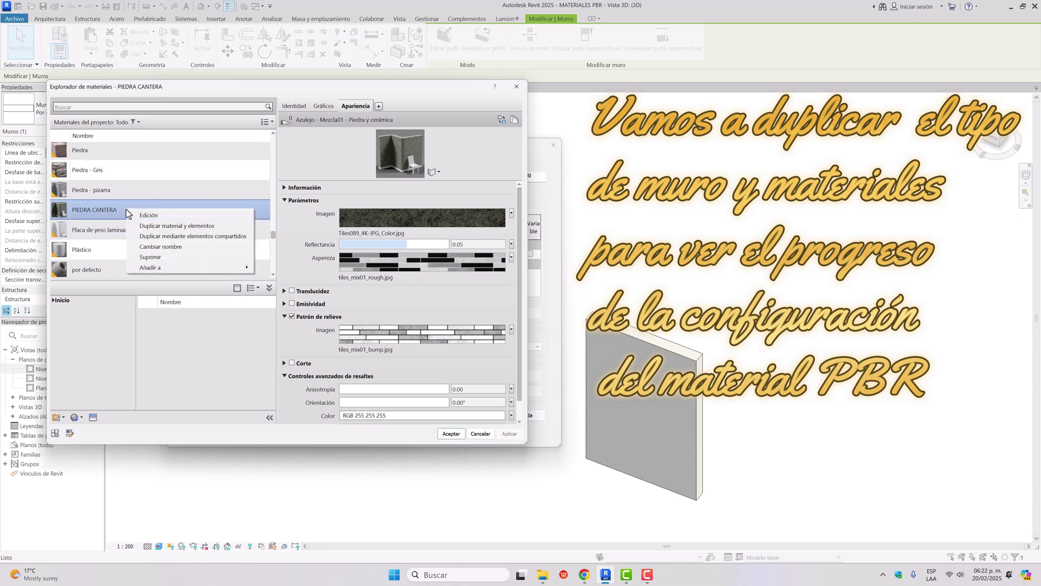
pyautogui.click(158, 226)
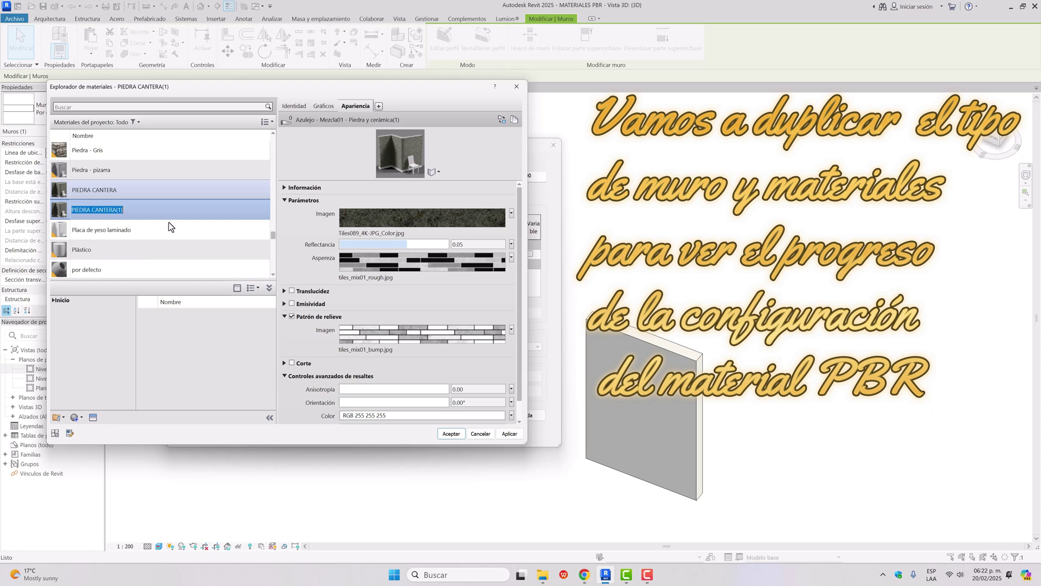
pyautogui.click(131, 212)
pyautogui.press('Return')
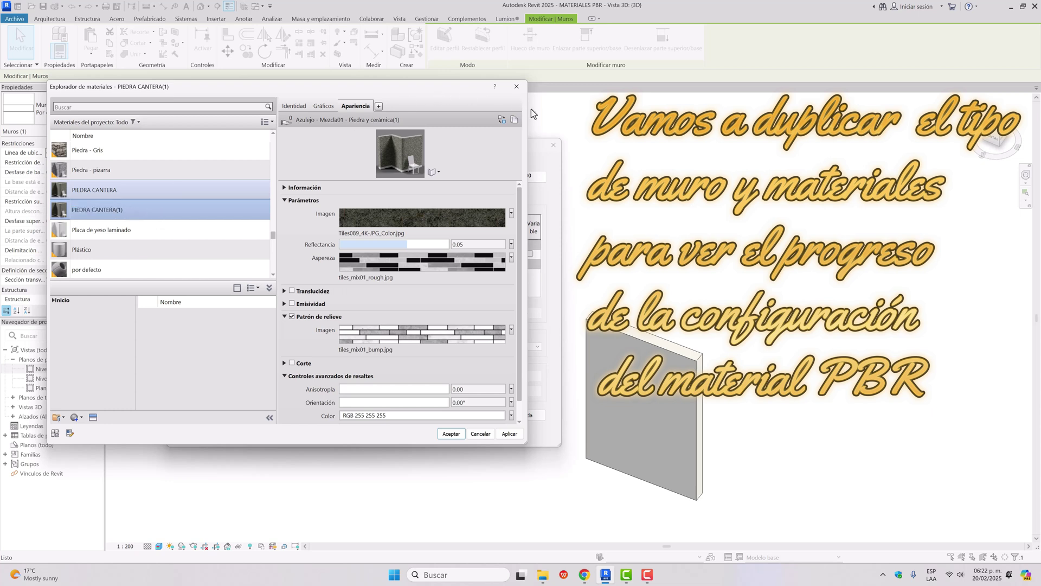
# Step: Duplicate the copied material's appearance asset, assign the material to the structure layer of MURO 4- R A and apply the type changes
pyautogui.click(514, 120)
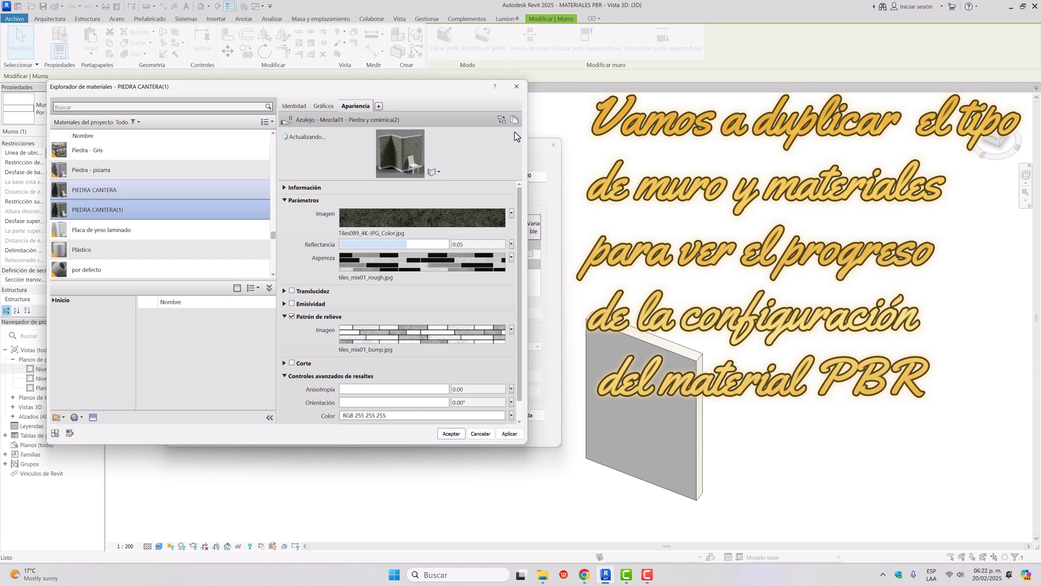
pyautogui.click(509, 434)
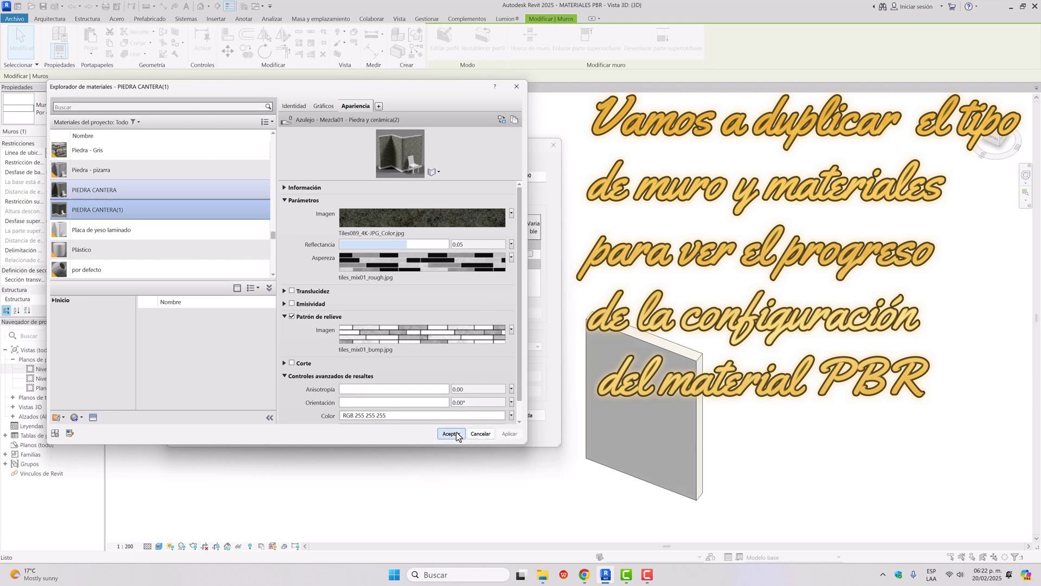
pyautogui.click(451, 434)
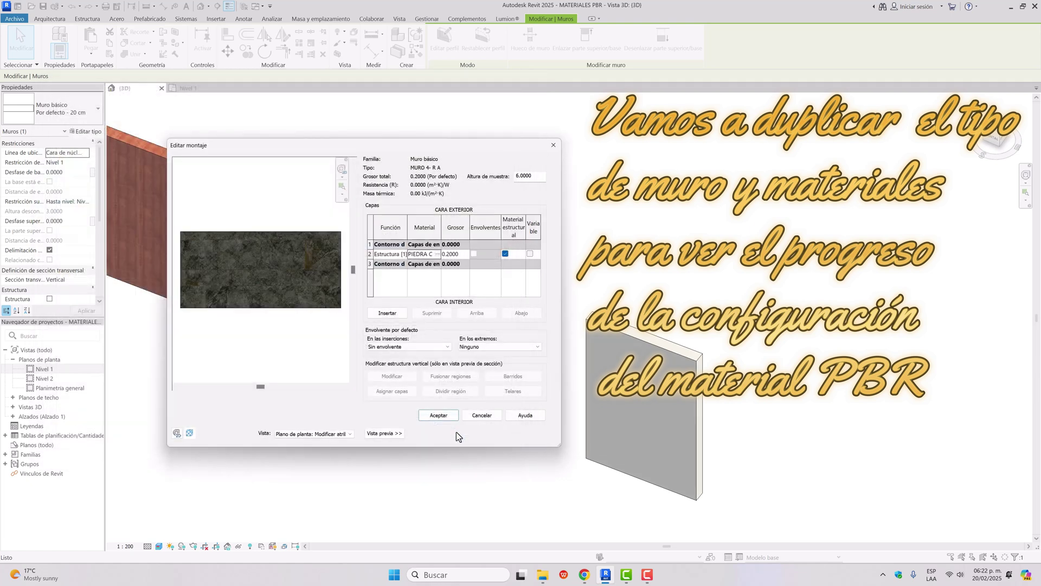
pyautogui.click(440, 416)
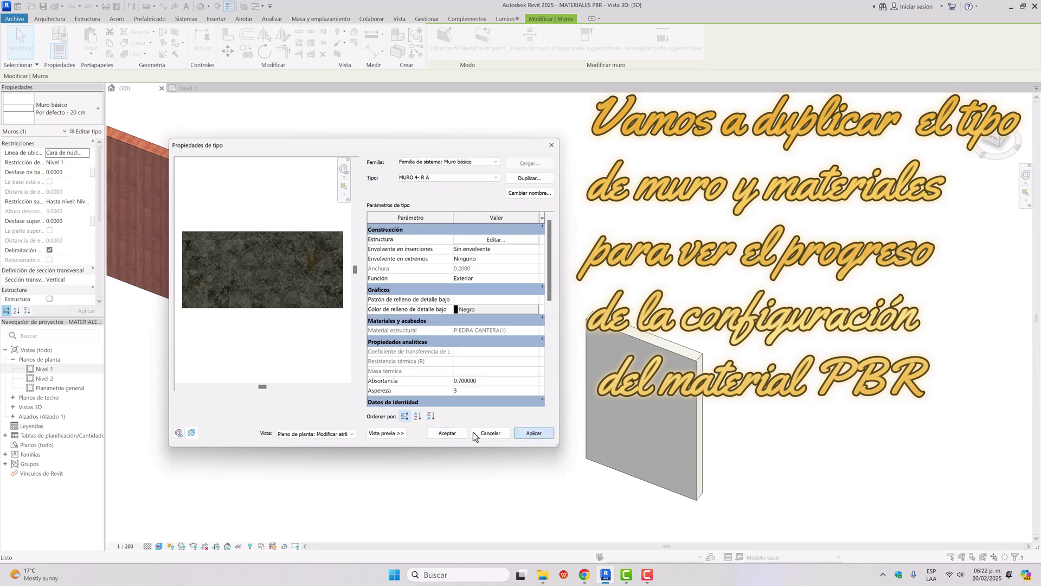
pyautogui.click(455, 432)
pyautogui.click(483, 451)
# Step: Open the material browser on PIEDRA CANTERA(1) and set its appearance reflectance to 0.06
pyautogui.scroll(6, 605, 326)
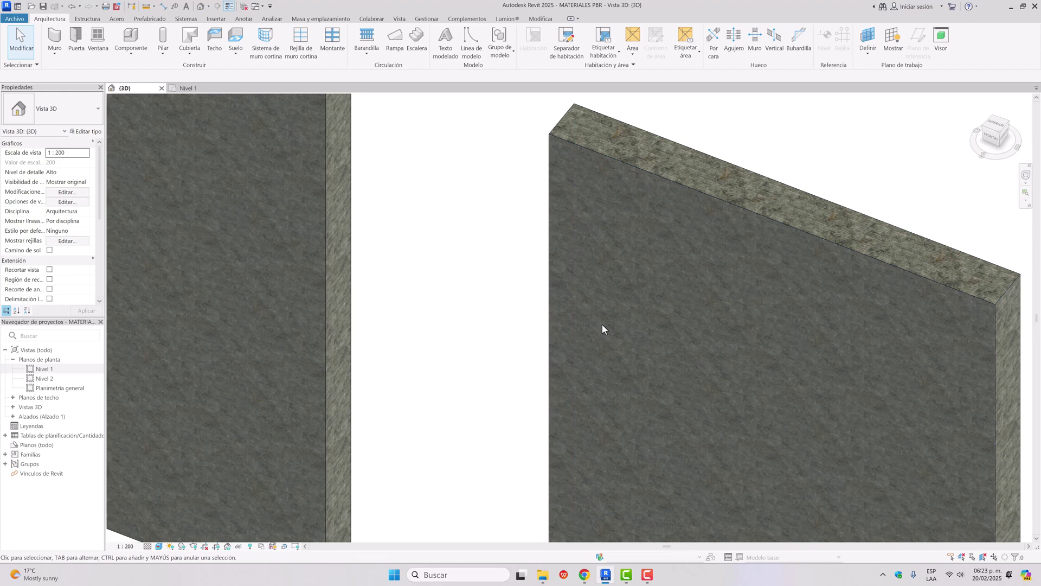
pyautogui.press('m')
pyautogui.press('a')
pyautogui.press('t')
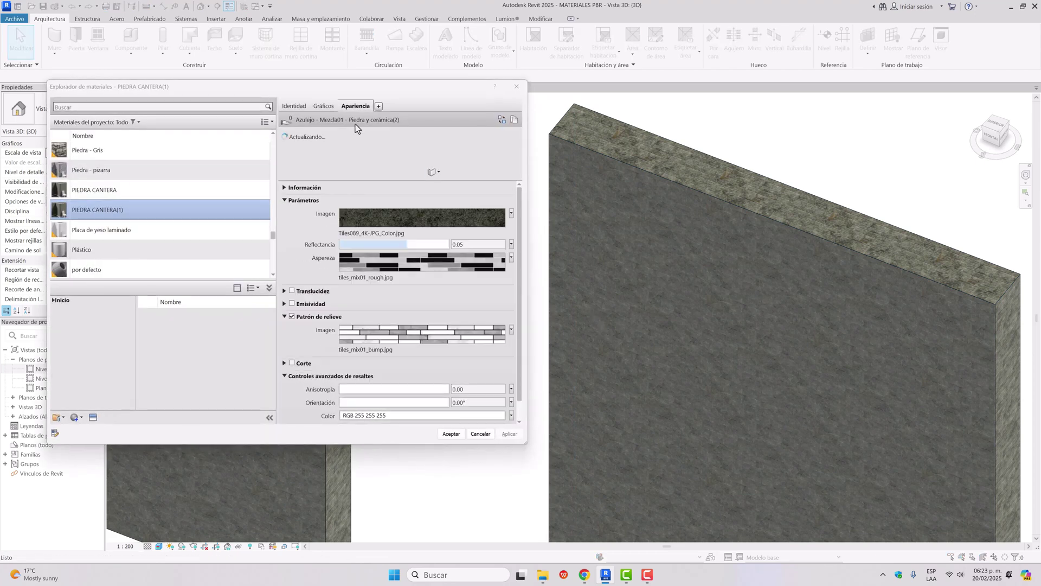
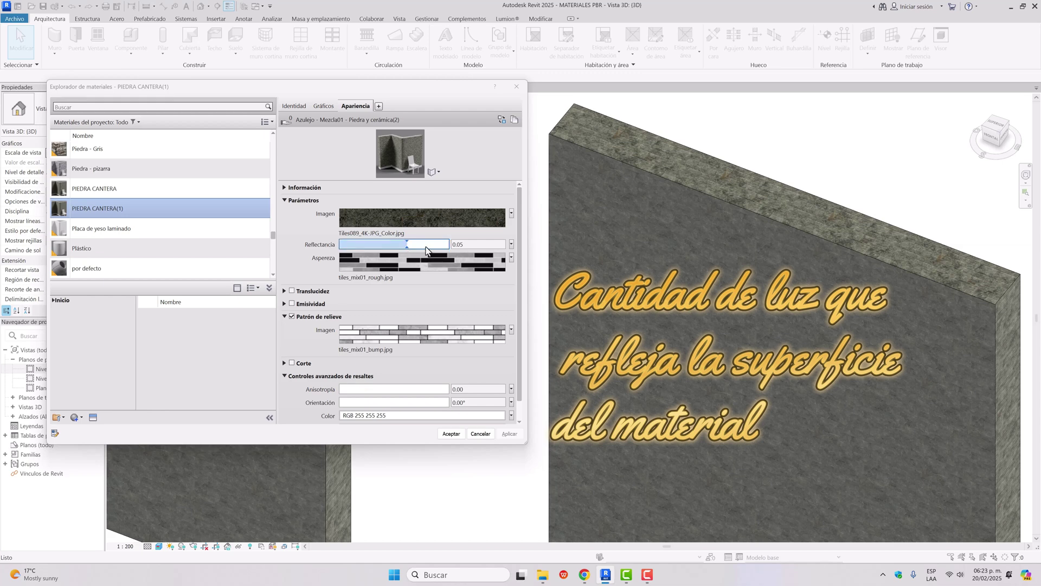
pyautogui.moveTo(409, 248)
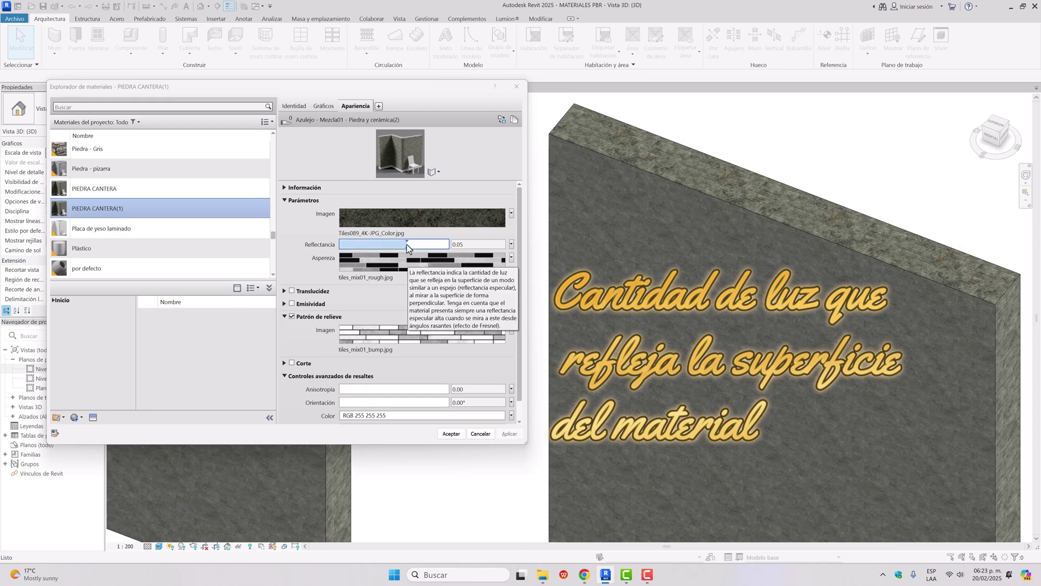
pyautogui.click(464, 244)
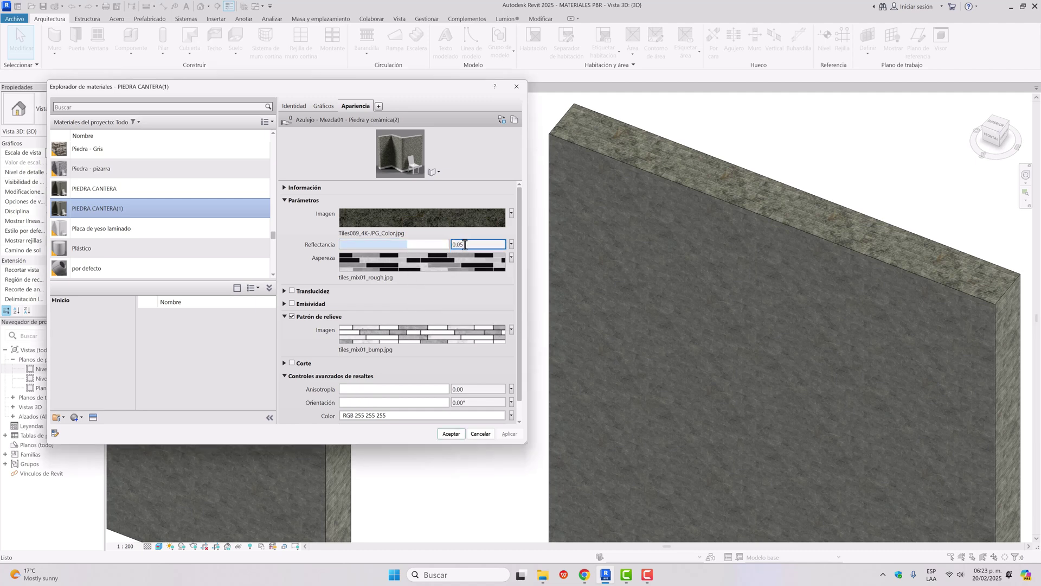
pyautogui.press('BackSpace')
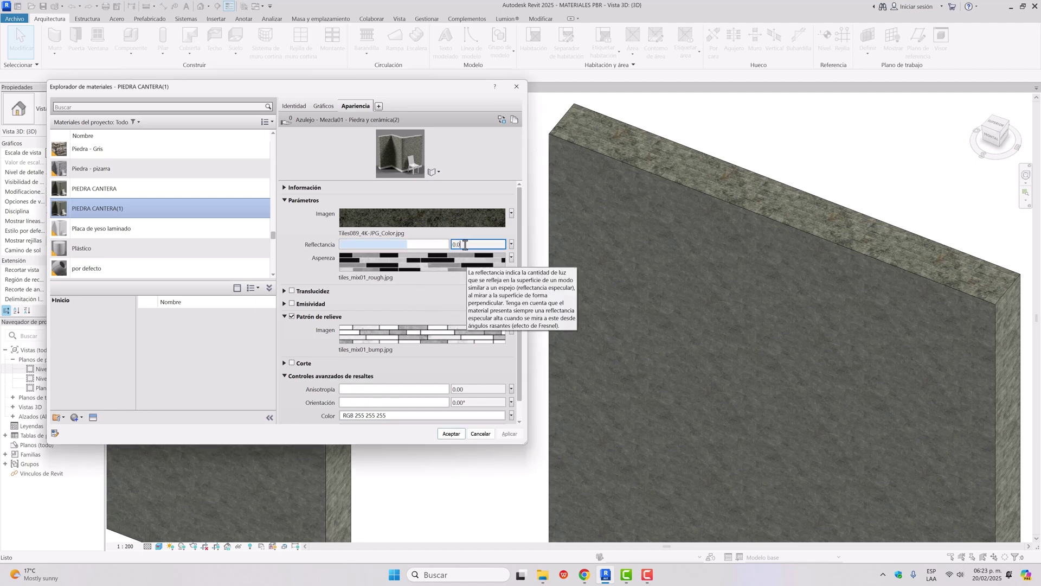
pyautogui.click(332, 266)
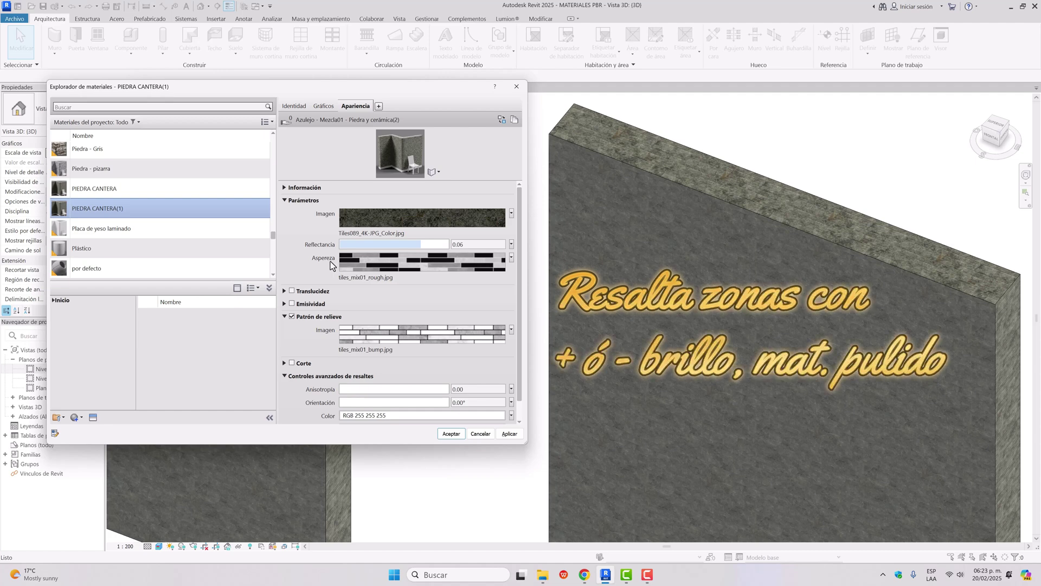
# Step: Replace the roughness image with Tiles089_4K-JPG_Roughness.jpg from the downloaded PIEDRA PIZARRA PBR folder, then apply the material changes and close the browser
pyautogui.click(402, 262)
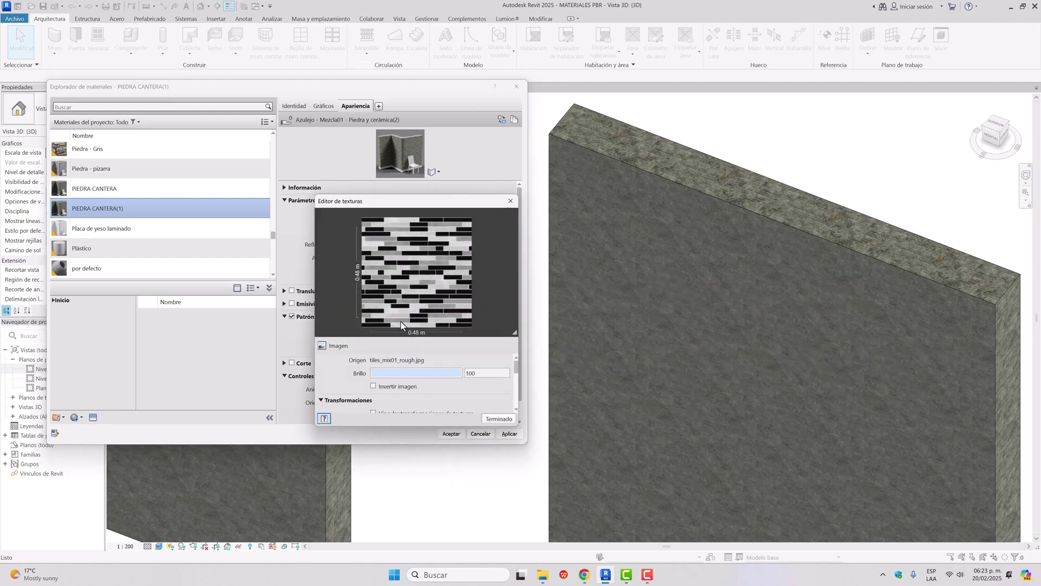
pyautogui.click(394, 360)
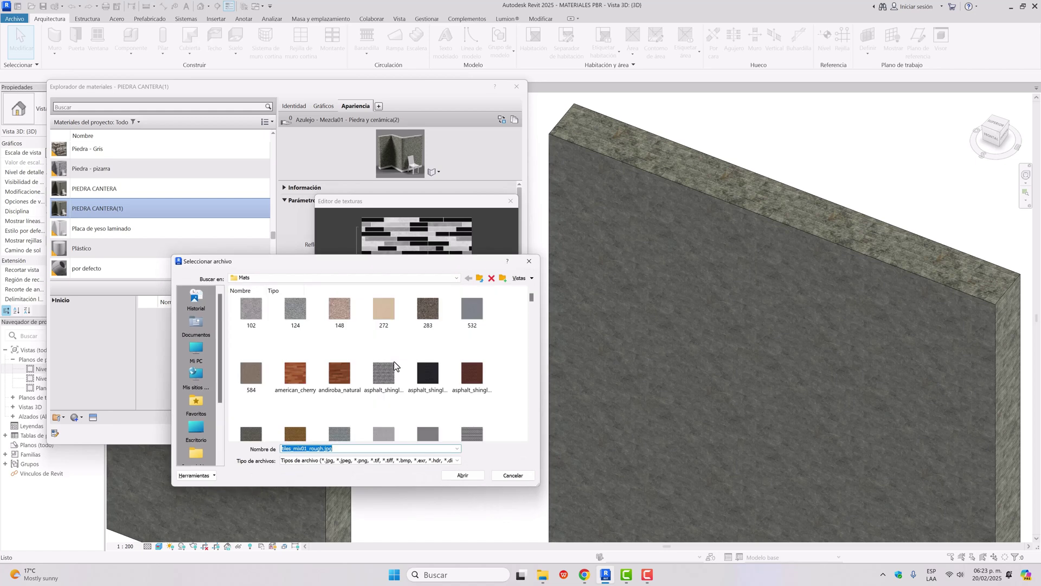
pyautogui.click(196, 429)
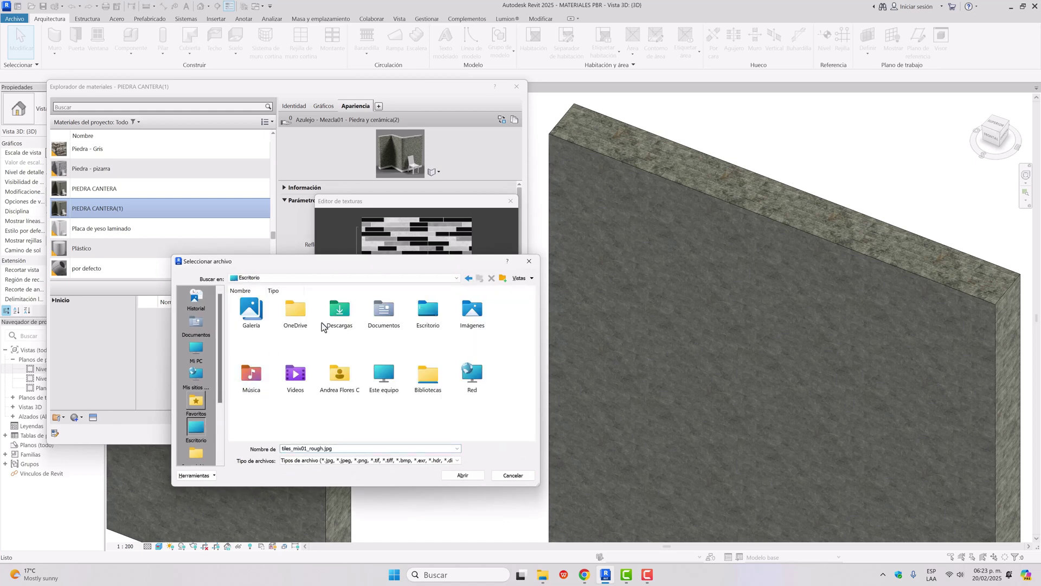
pyautogui.doubleClick(342, 313)
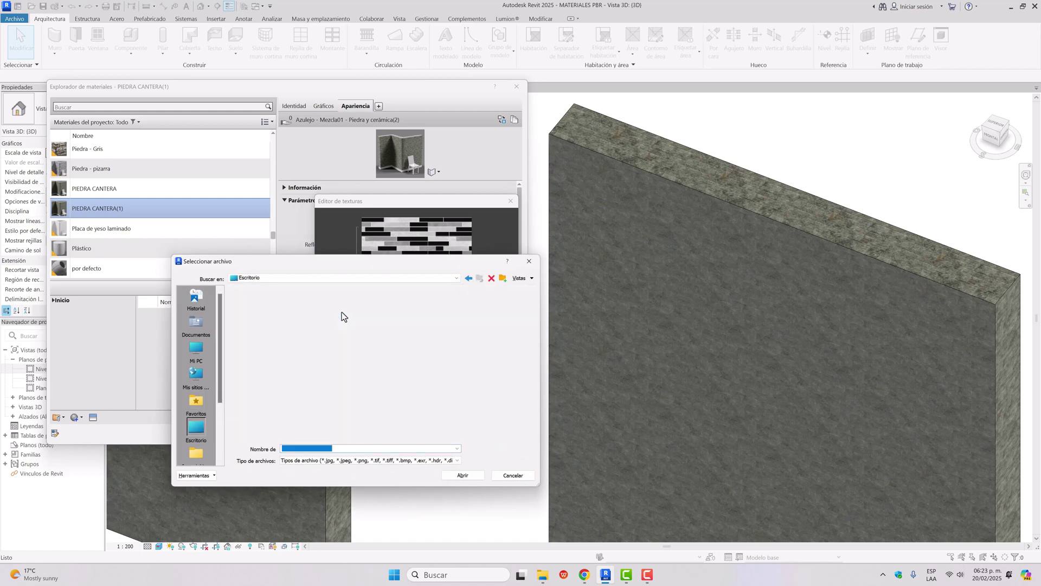
pyautogui.doubleClick(247, 317)
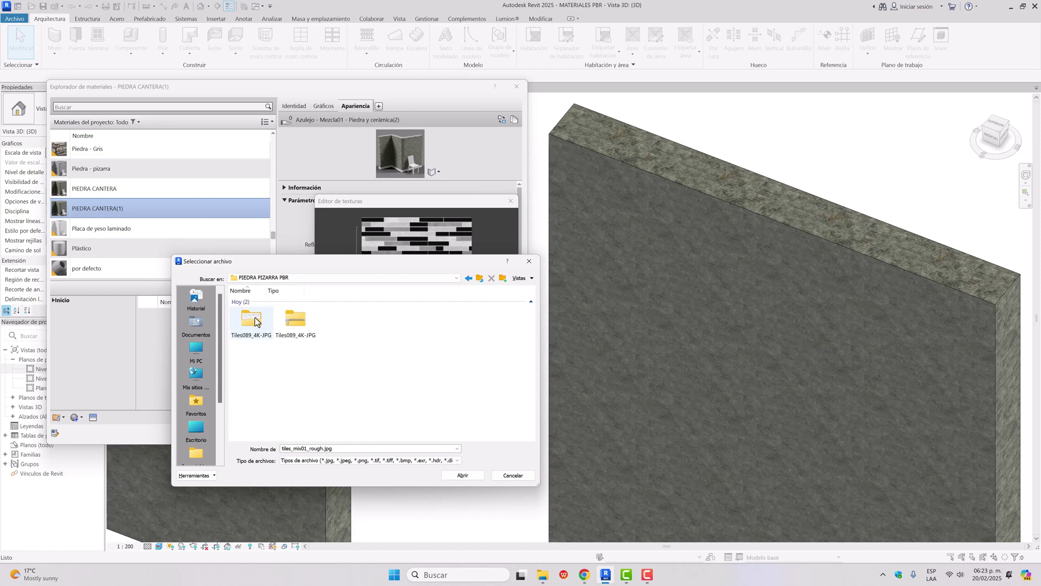
pyautogui.doubleClick(248, 319)
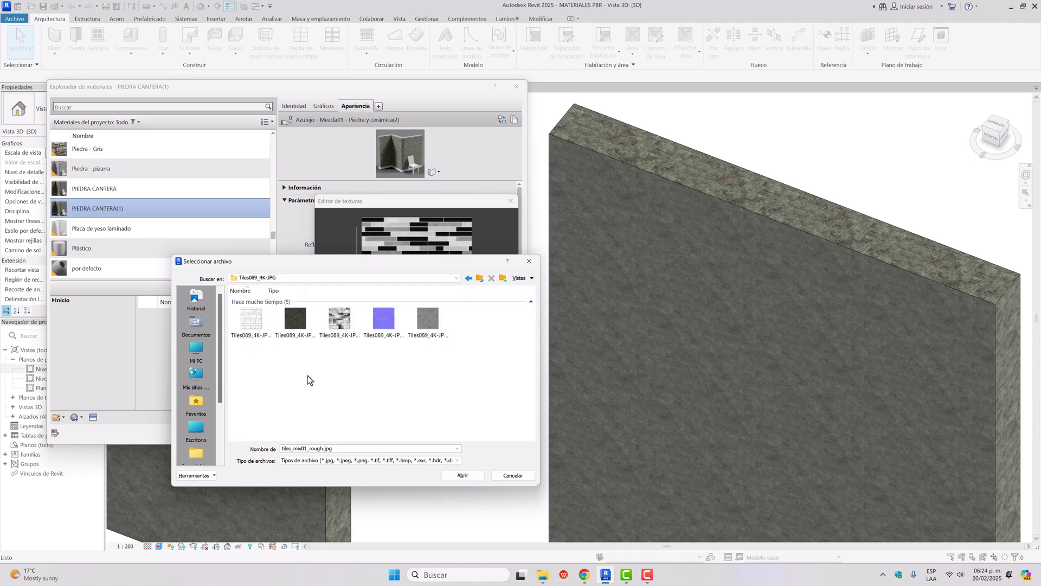
pyautogui.click(423, 315)
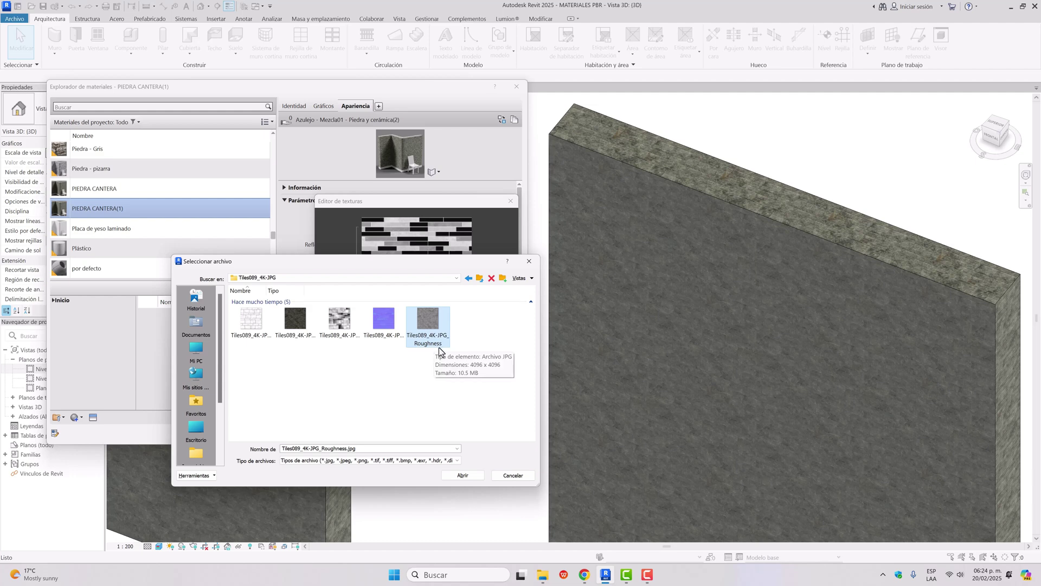
pyautogui.click(470, 476)
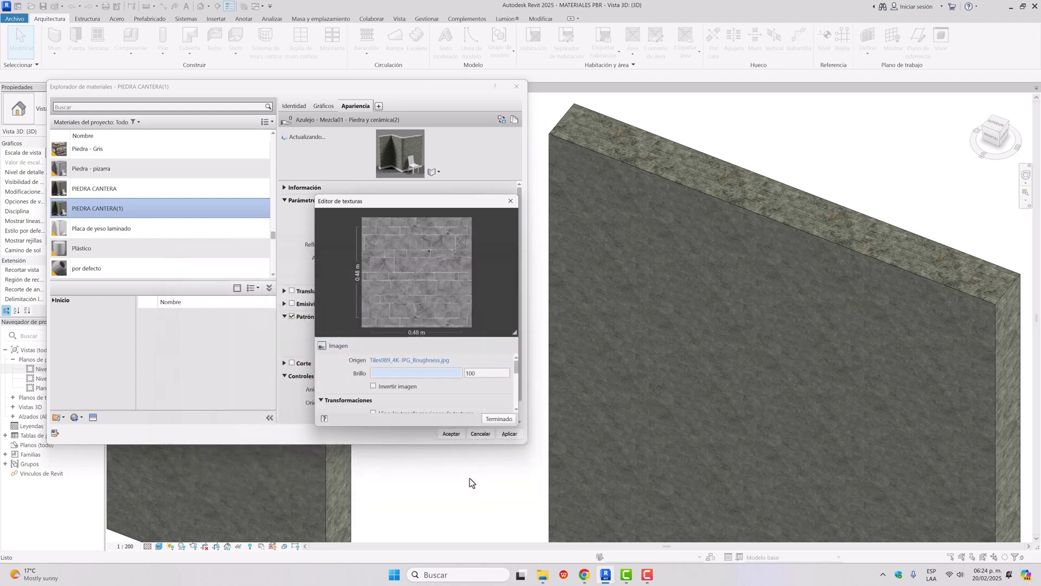
pyautogui.click(503, 419)
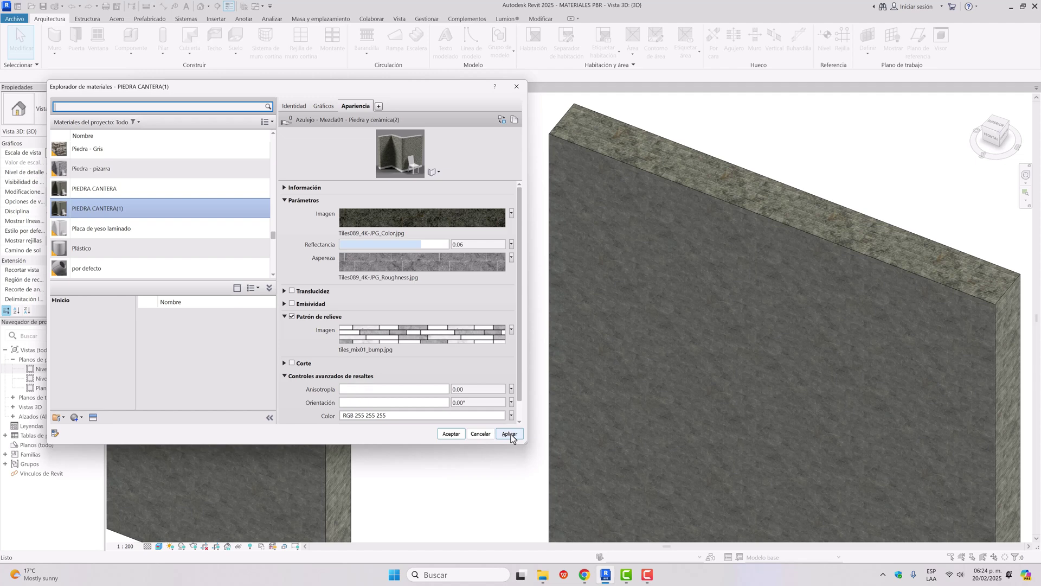
pyautogui.click(510, 434)
pyautogui.click(452, 433)
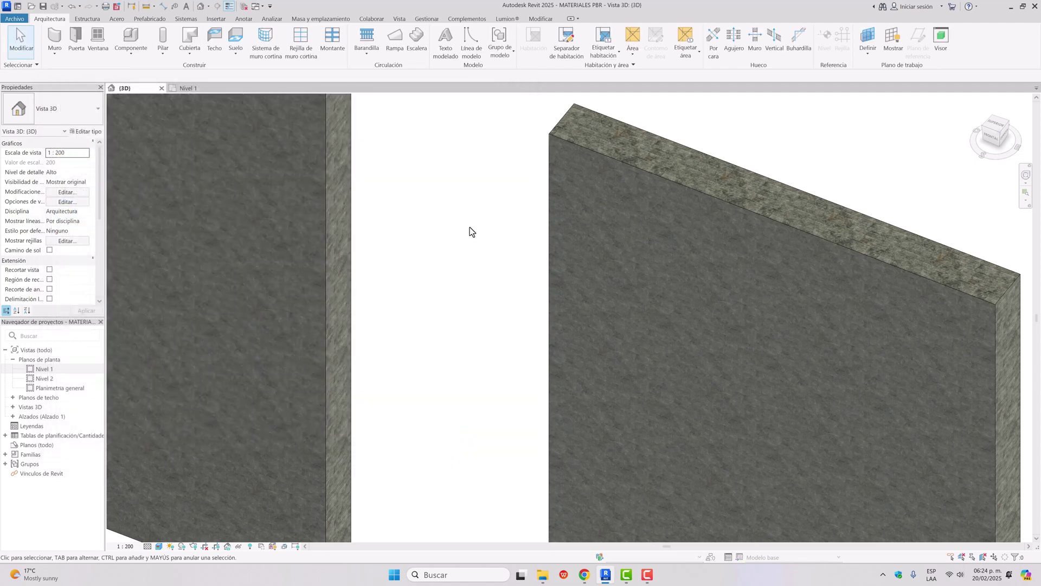
# Step: Examine the MURO 4- R A wall up close and compare its stone surface with the neighbouring MURO 3 wall
pyautogui.scroll(-3, 488, 241)
pyautogui.moveTo(490, 251); pyautogui.dragTo(284, 207, button='middle')
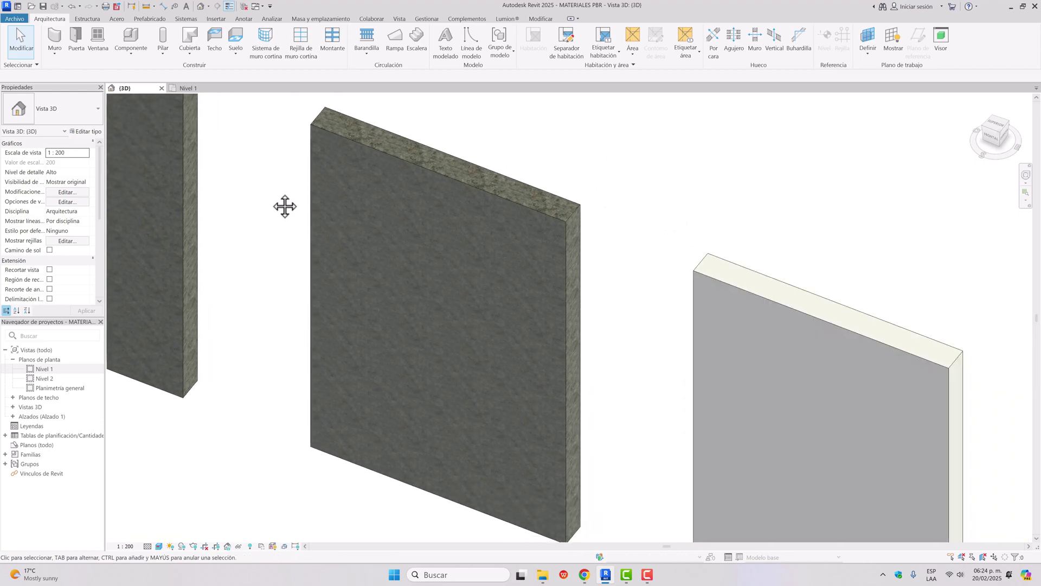
pyautogui.moveTo(467, 288); pyautogui.dragTo(650, 394, button='middle')
pyautogui.scroll(7, 314, 256)
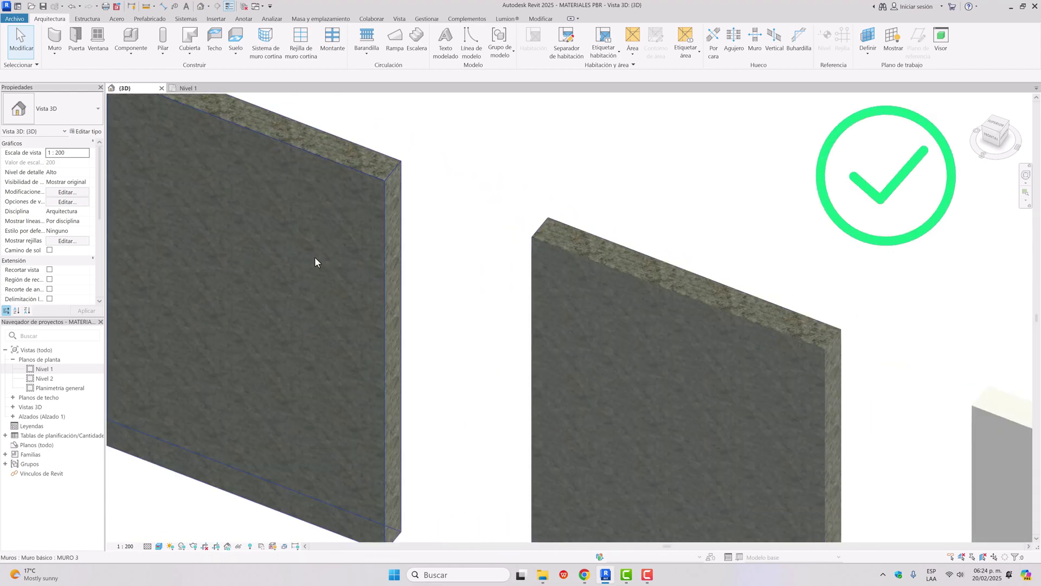
pyautogui.scroll(-4, 376, 265)
pyautogui.moveTo(476, 293); pyautogui.dragTo(264, 178, button='middle')
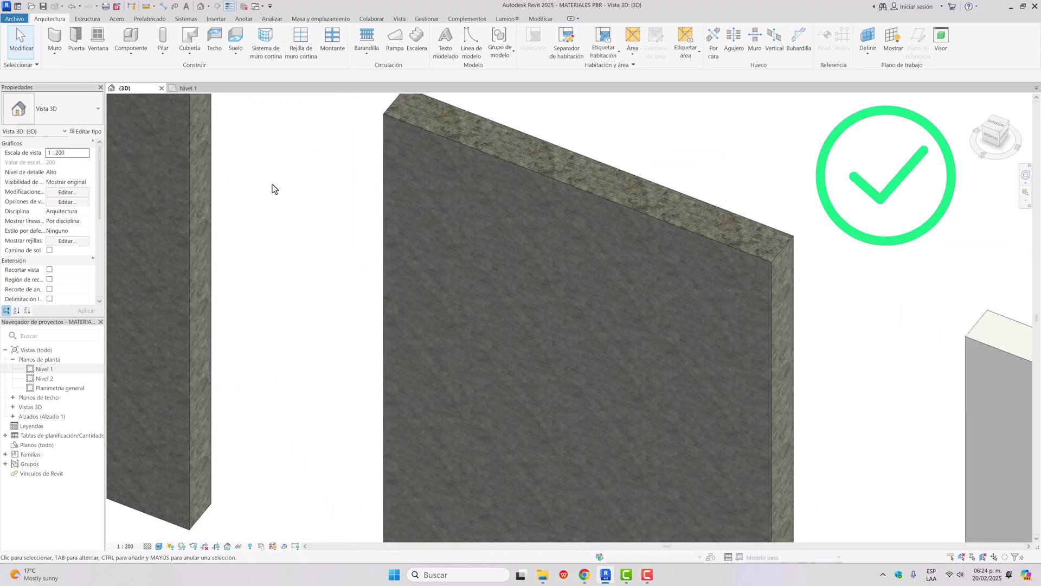
pyautogui.moveTo(455, 315); pyautogui.dragTo(433, 279, button='middle')
pyautogui.moveTo(413, 223); pyautogui.dragTo(413, 265, button='middle')
pyautogui.scroll(-2, 448, 347)
# Step: Reopen PIEDRA CANTERA(1) in the material browser and set the colour texture's sample size to 1.30 m wide by 1.30 m high
pyautogui.press('m')
pyautogui.press('a')
pyautogui.press('t')
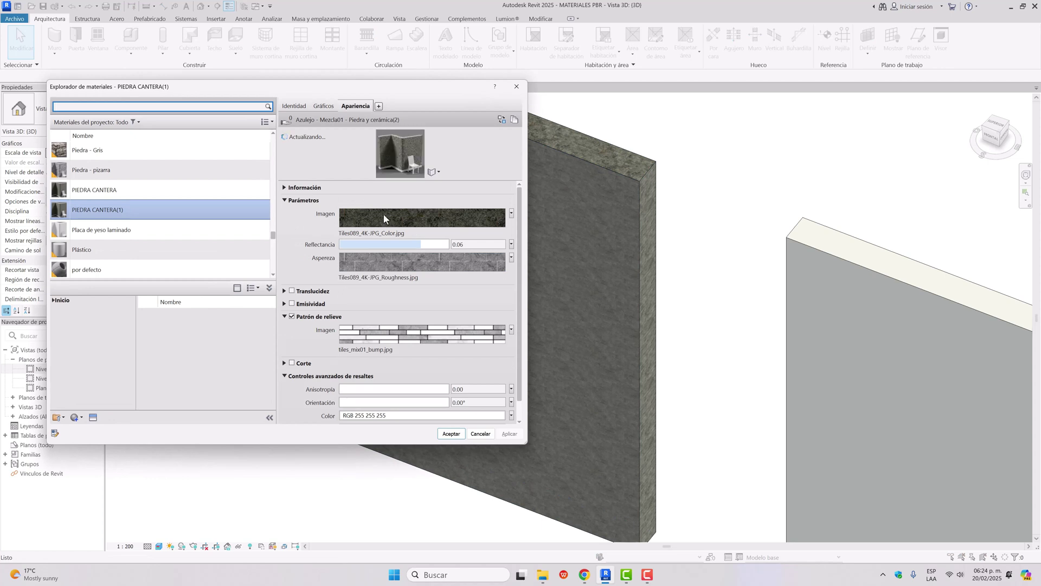
pyautogui.click(383, 215)
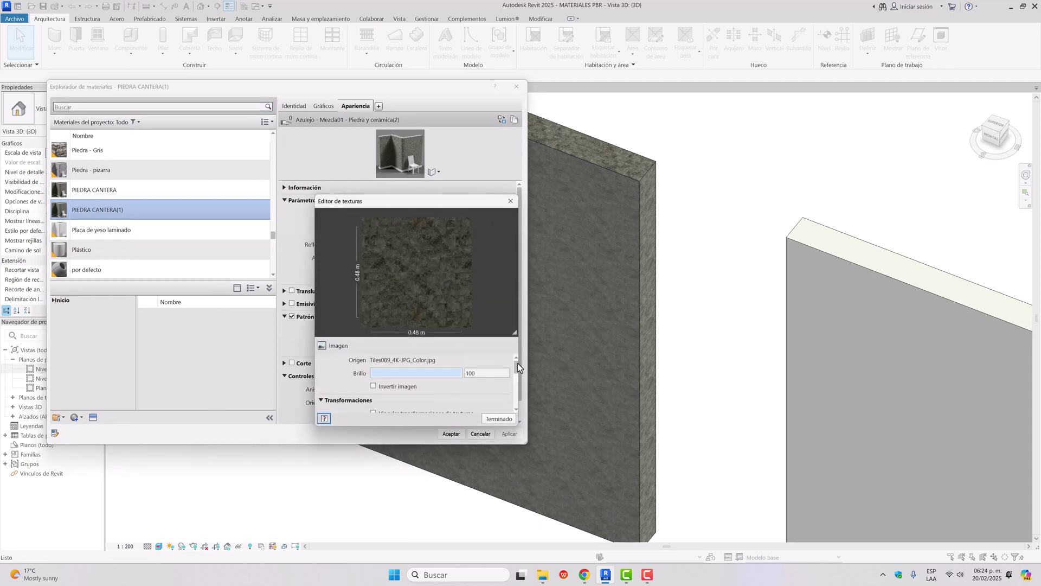
pyautogui.moveTo(517, 363); pyautogui.dragTo(517, 381)
pyautogui.moveTo(518, 382); pyautogui.dragTo(518, 390)
pyautogui.doubleClick(379, 375)
pyautogui.write('1')
pyautogui.press('Return')
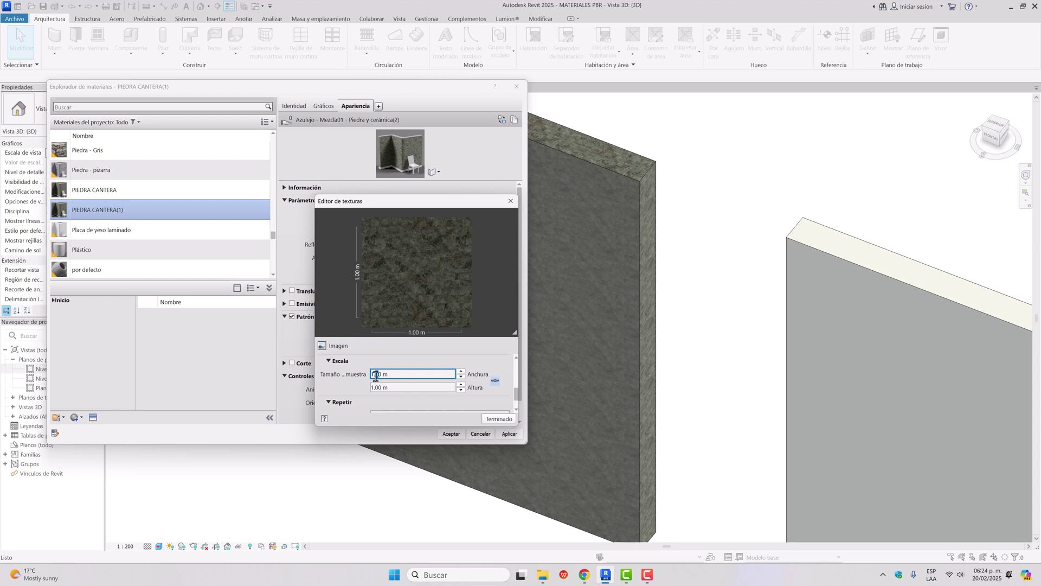
pyautogui.write('3')
pyautogui.moveTo(379, 386); pyautogui.dragTo(376, 387)
pyautogui.write('3')
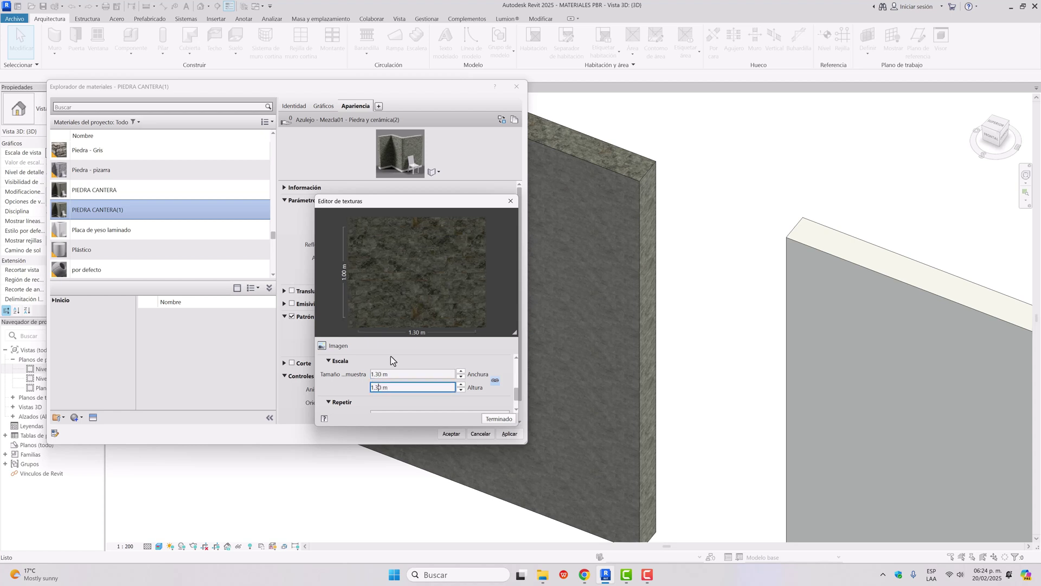
pyautogui.click(492, 419)
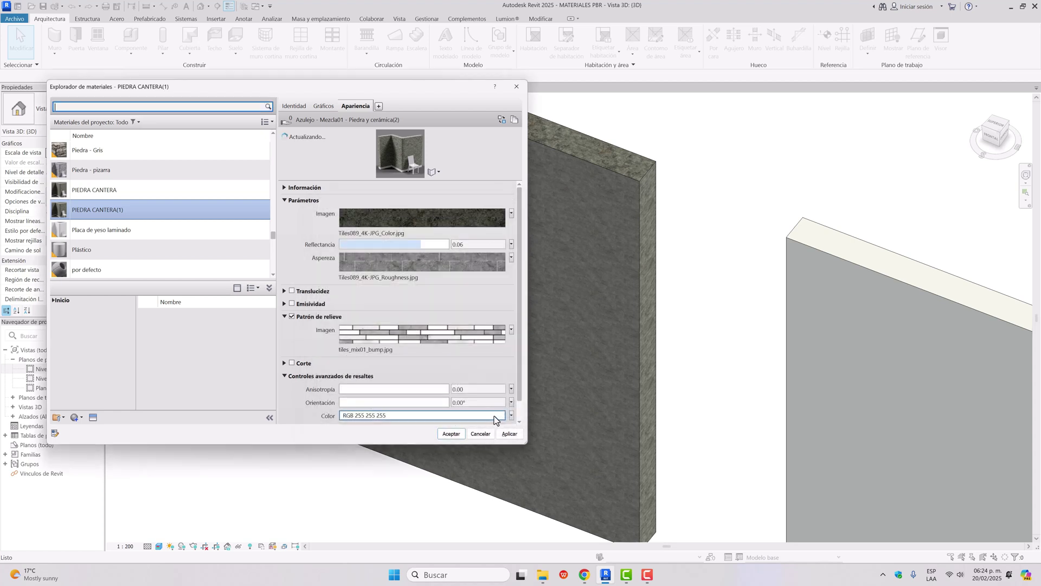
# Step: Set the roughness texture's sample size to 1.30 m by 1.30 m, apply the material changes and close the browser
pyautogui.click(373, 260)
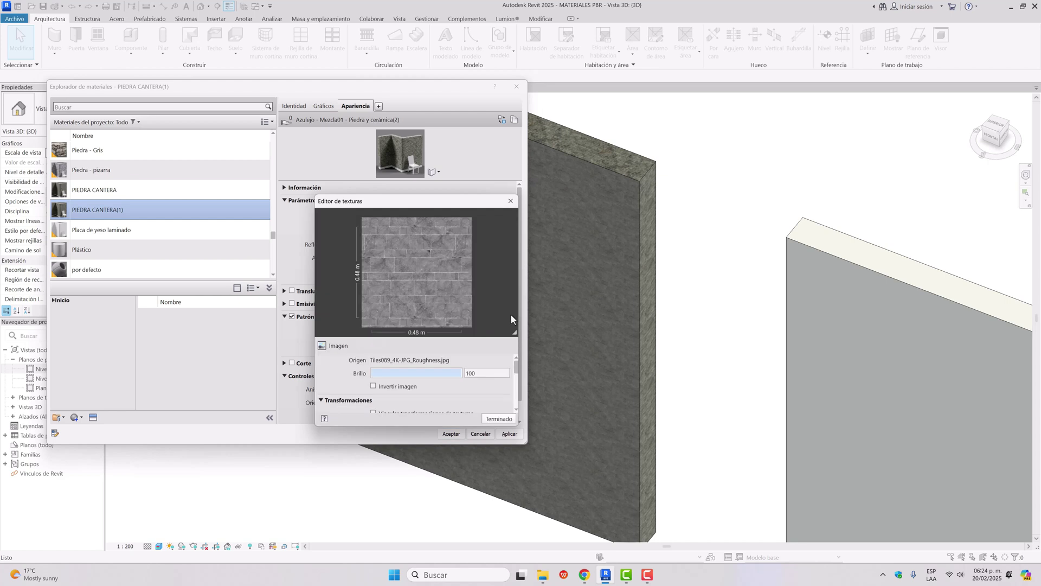
pyautogui.moveTo(517, 369); pyautogui.dragTo(516, 400)
pyautogui.doubleClick(385, 372)
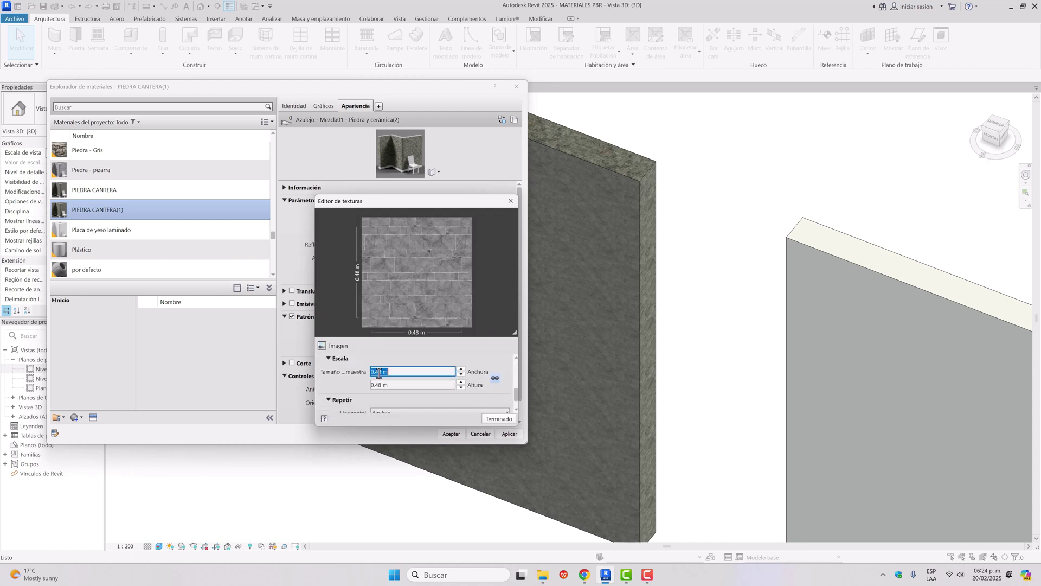
pyautogui.write('1.3')
pyautogui.click(422, 385)
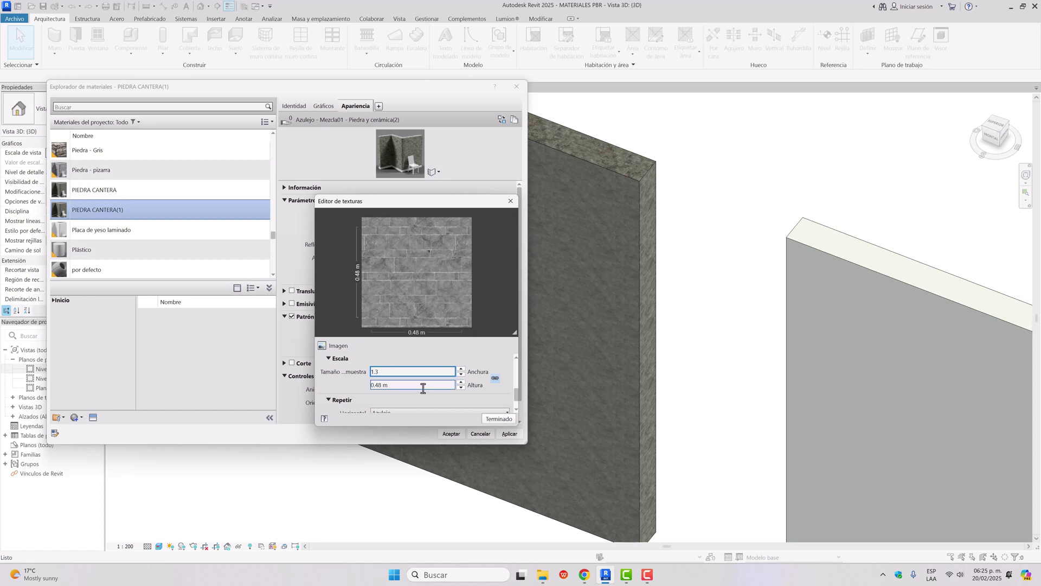
pyautogui.click(391, 388)
pyautogui.moveTo(395, 388); pyautogui.dragTo(366, 388)
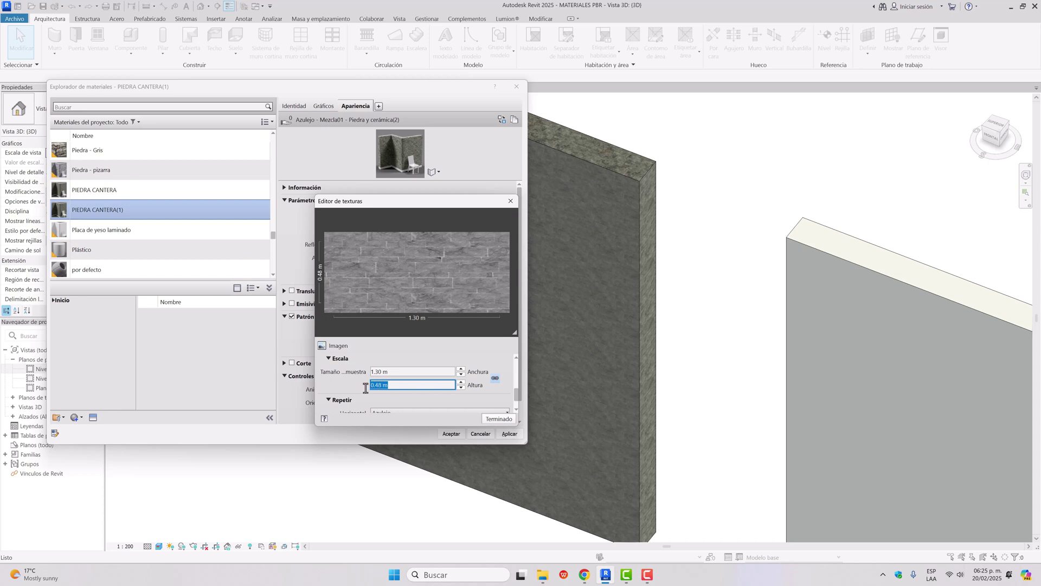
pyautogui.write('1.3')
pyautogui.press('Return')
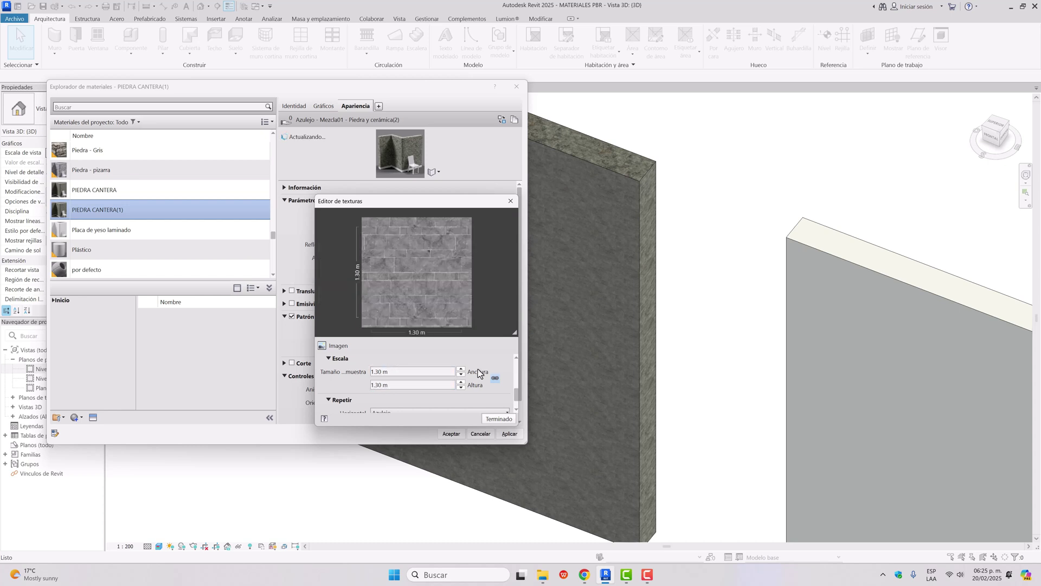
pyautogui.click(504, 421)
pyautogui.click(509, 433)
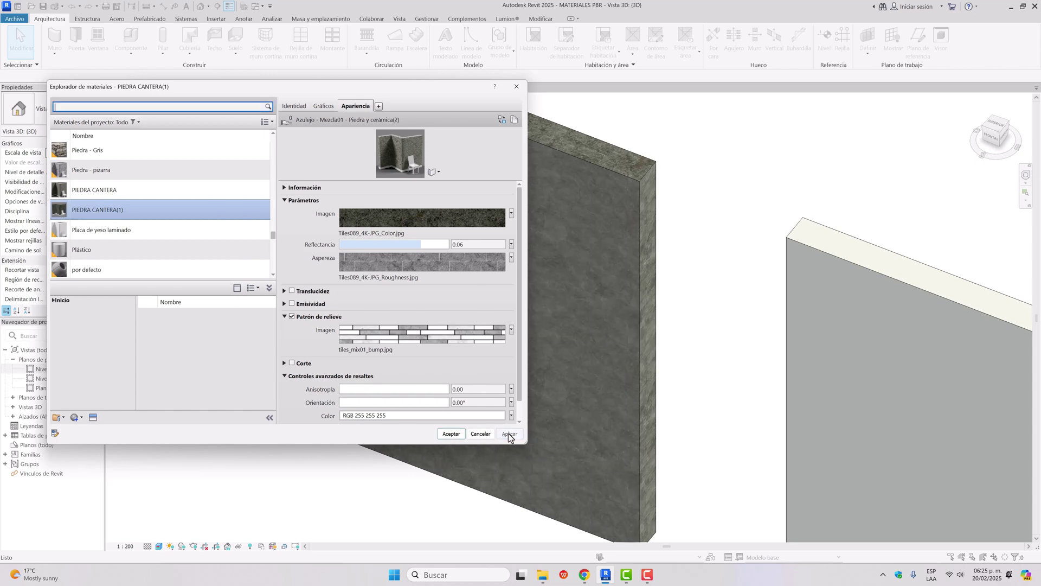
pyautogui.click(457, 436)
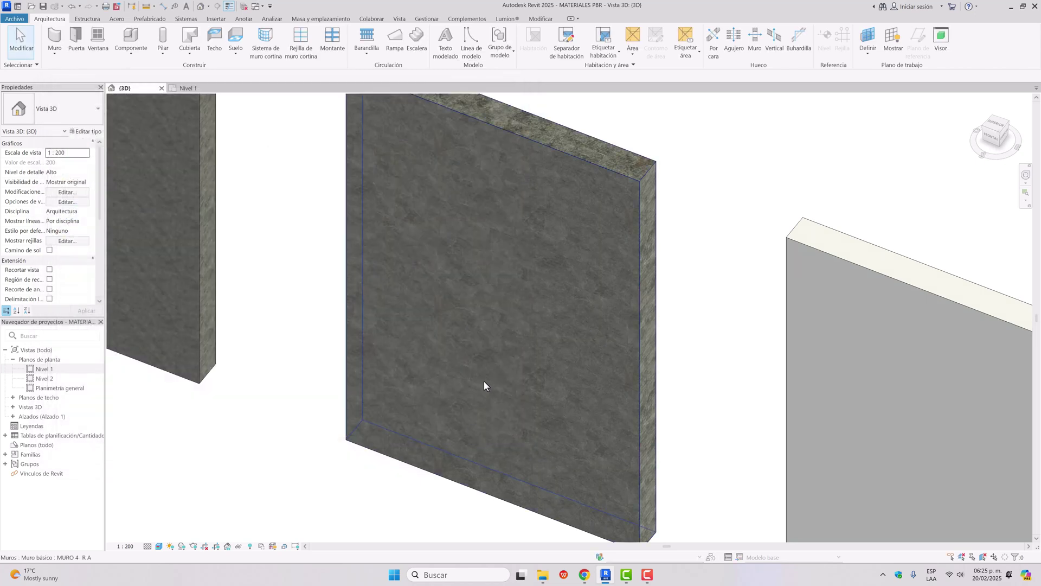
# Step: Compare the rescaled stone texture on the MURO 4- R A wall with the MURO 3 wall in the 3D view
pyautogui.scroll(-2, 461, 312)
pyautogui.moveTo(494, 338); pyautogui.dragTo(591, 425, button='middle')
pyautogui.scroll(3, 392, 310)
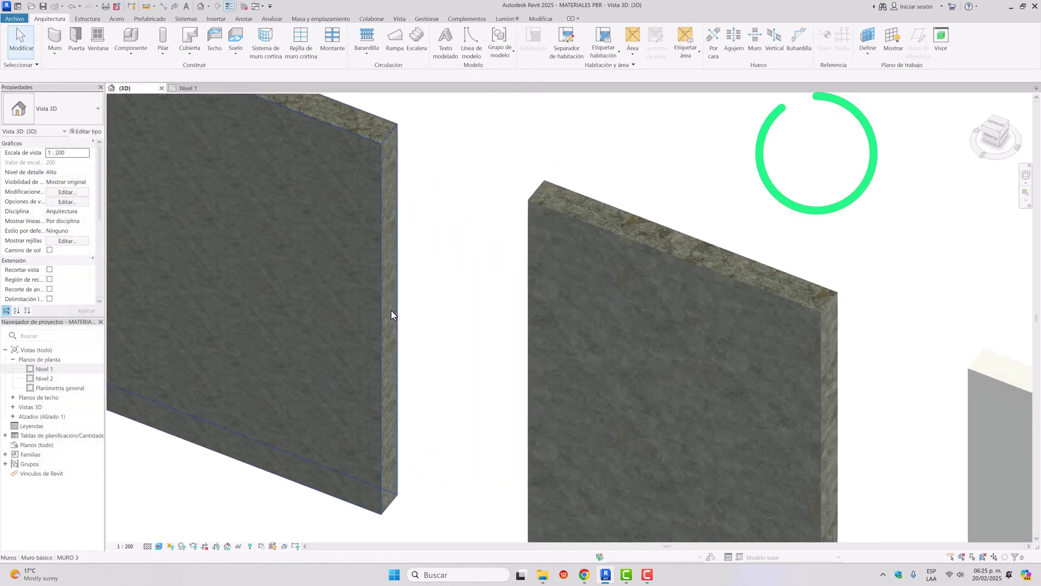
pyautogui.moveTo(507, 355); pyautogui.dragTo(359, 312, button='middle')
pyautogui.moveTo(399, 363); pyautogui.dragTo(304, 342, button='middle')
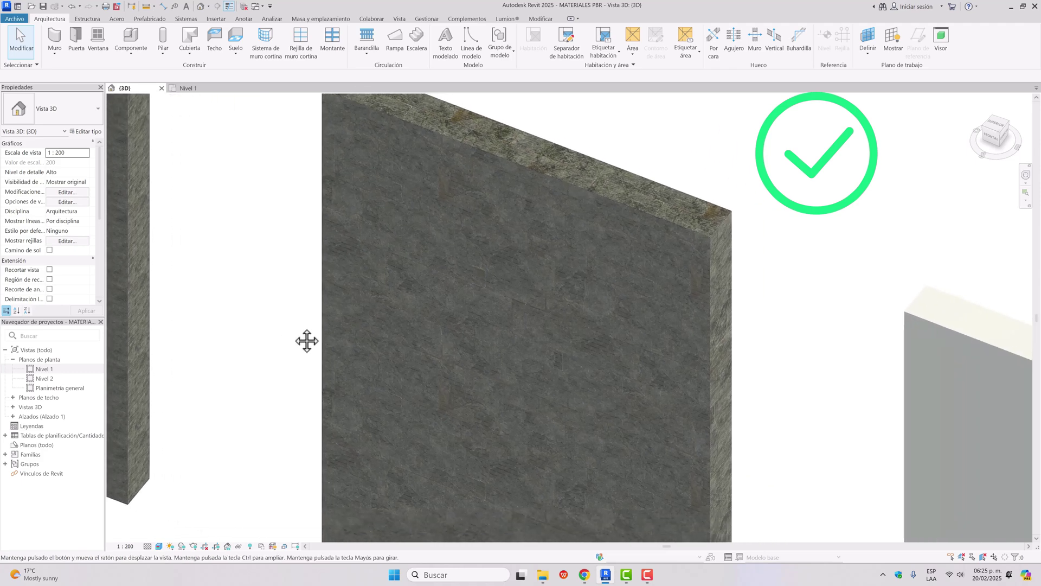
pyautogui.scroll(-8, 292, 327)
pyautogui.moveTo(365, 354); pyautogui.dragTo(437, 354, button='middle')
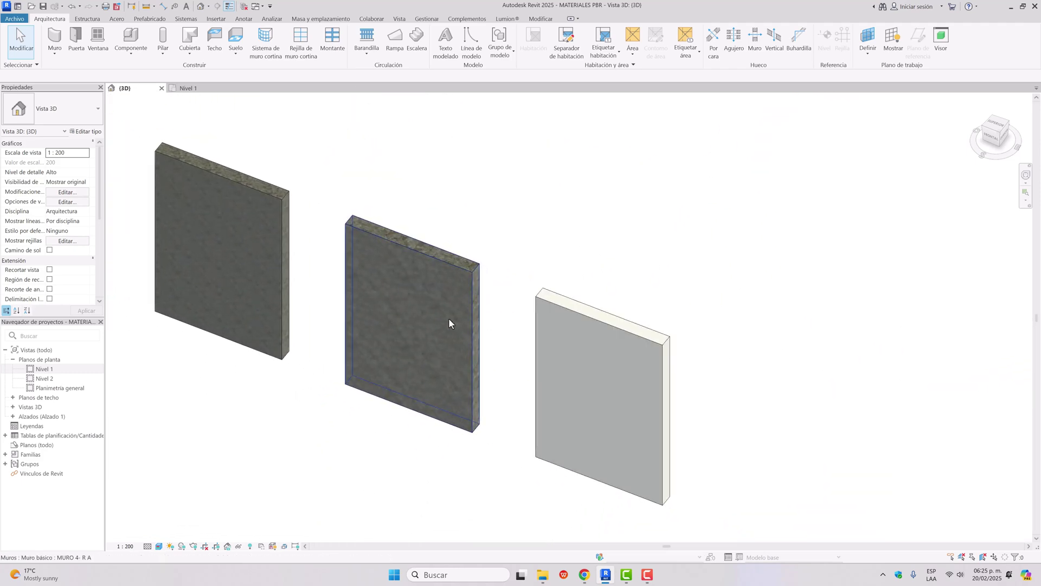
# Step: Copy the plain default wall once to the far end of the row, in line with the other walls
pyautogui.moveTo(389, 291); pyautogui.dragTo(409, 326, button='middle')
pyautogui.scroll(-1, 523, 314)
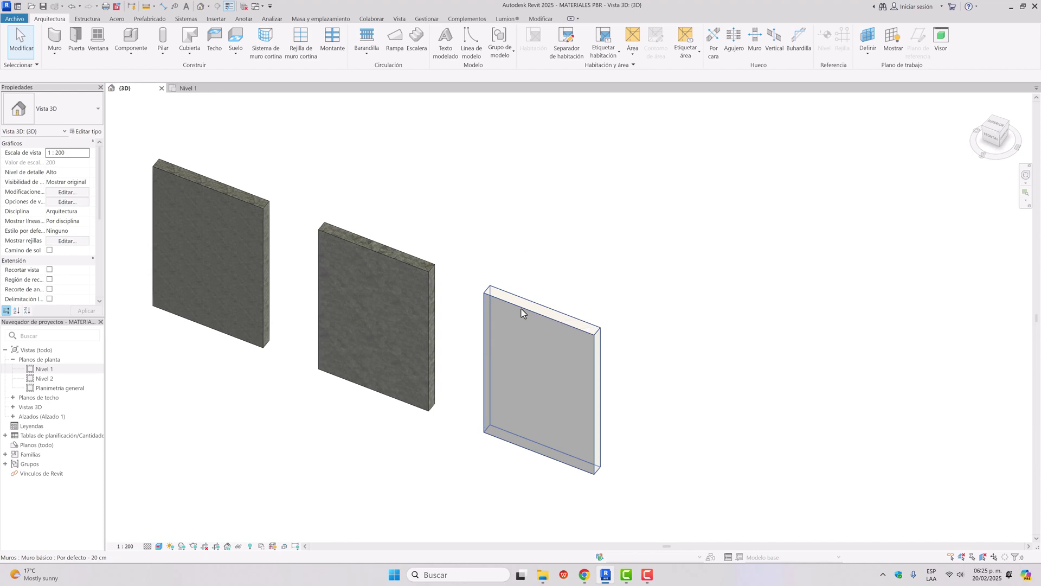
pyautogui.click(521, 308)
pyautogui.scroll(-3, 557, 263)
pyautogui.scroll(-2, 557, 264)
pyautogui.moveTo(584, 277); pyautogui.dragTo(443, 242, button='middle')
pyautogui.scroll(3, 455, 322)
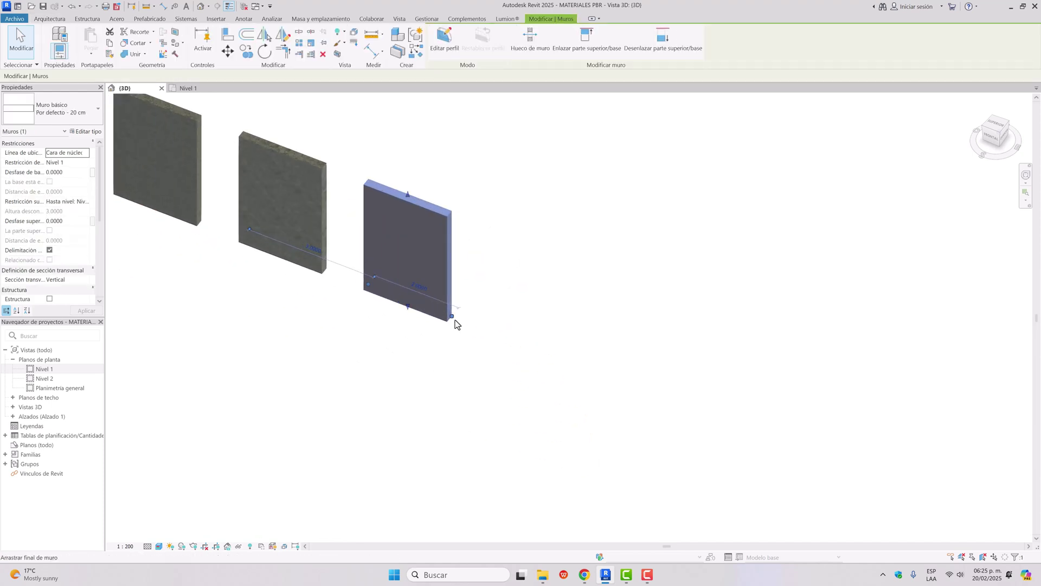
pyautogui.moveTo(482, 329); pyautogui.dragTo(478, 370, button='middle')
pyautogui.press('c')
pyautogui.press('o')
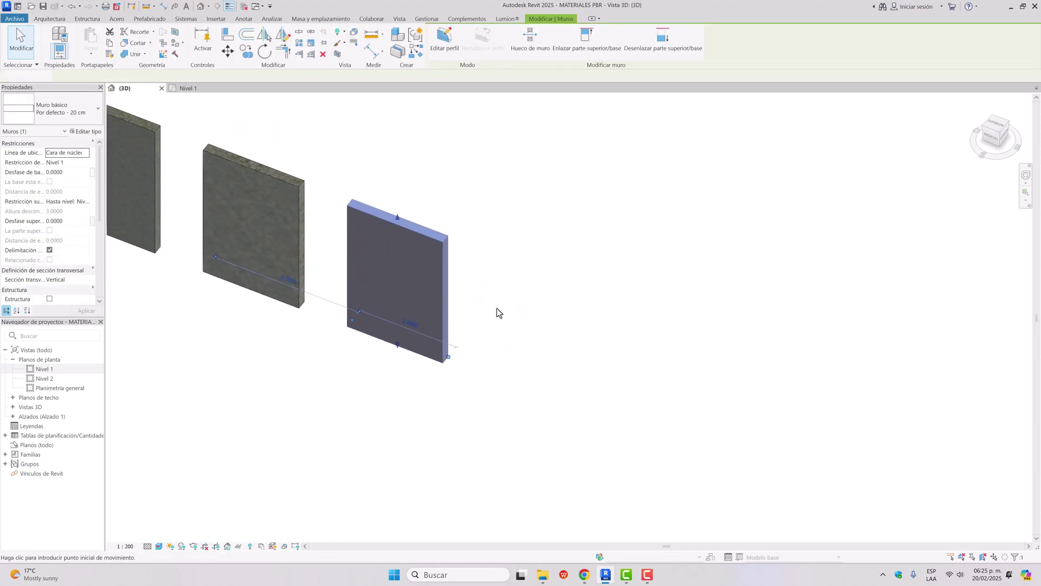
pyautogui.click(400, 340)
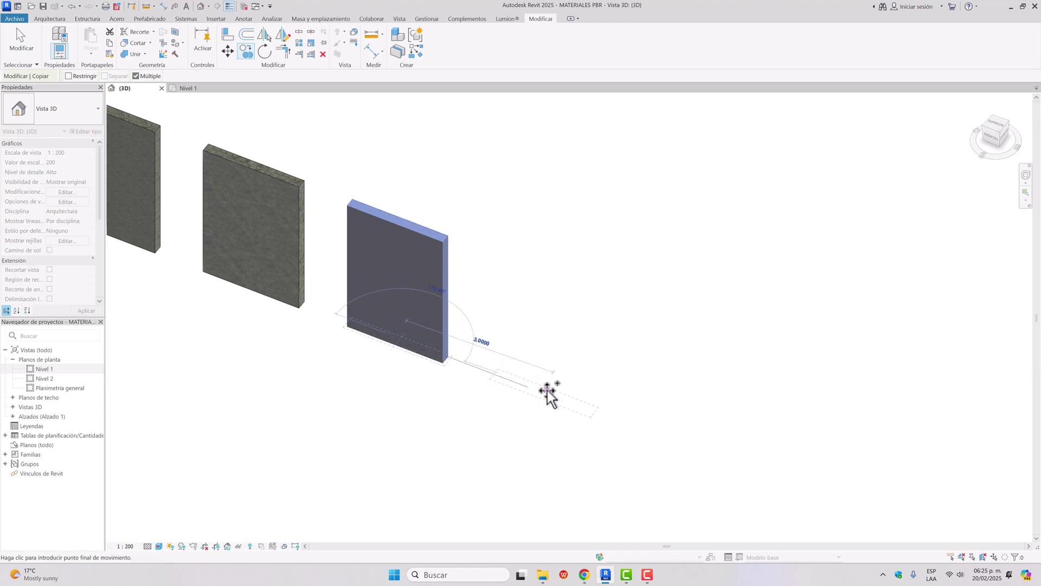
pyautogui.click(548, 391)
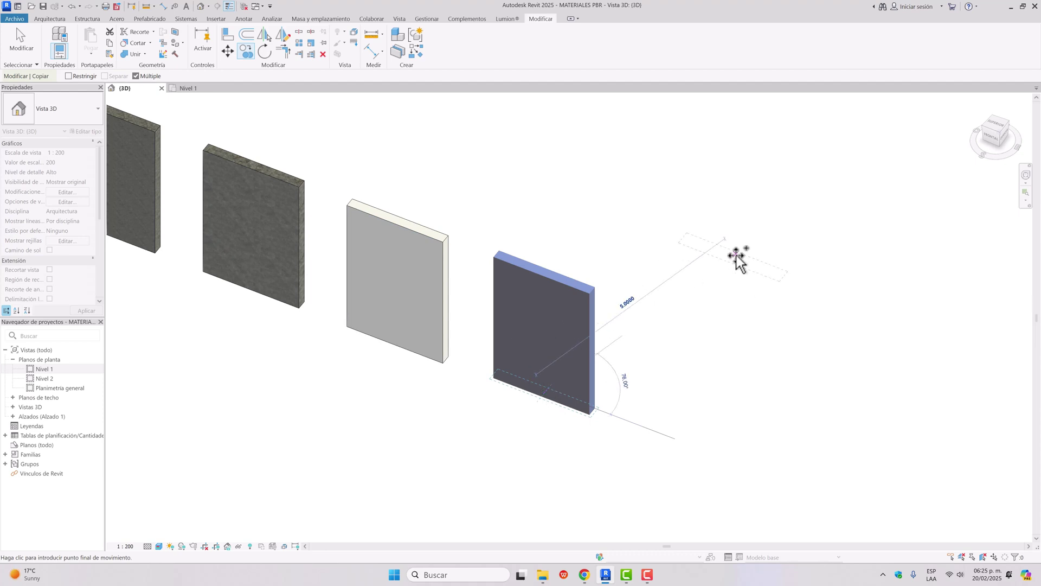
pyautogui.press('Escape')
pyautogui.click(720, 285)
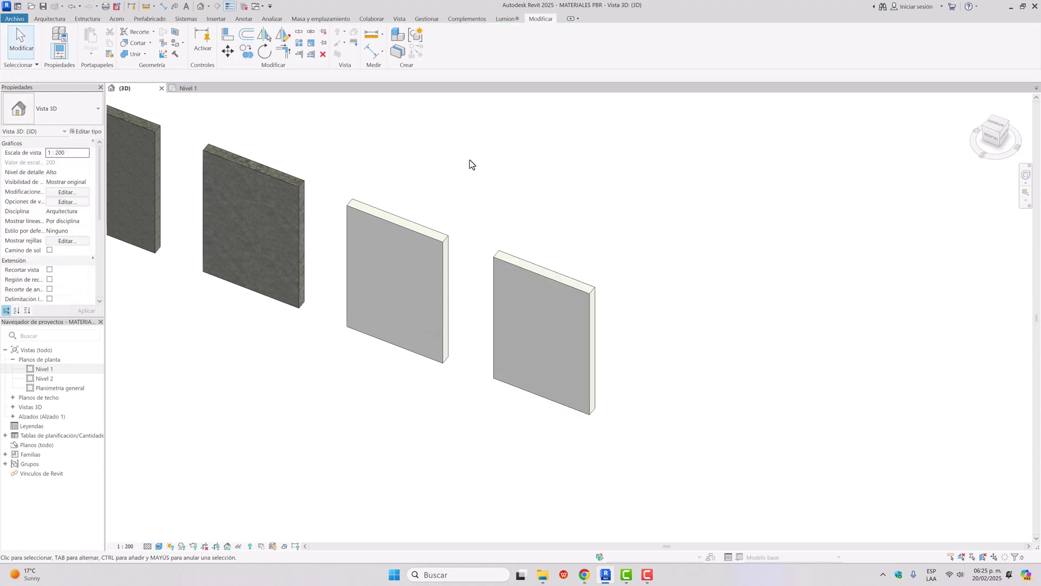
# Step: Duplicate the type of the plain wall beside the MURO 4- R A wall and name it MURO 5 RE
pyautogui.moveTo(472, 163); pyautogui.dragTo(637, 214, button='middle')
pyautogui.scroll(2, 396, 314)
pyautogui.scroll(2, 395, 302)
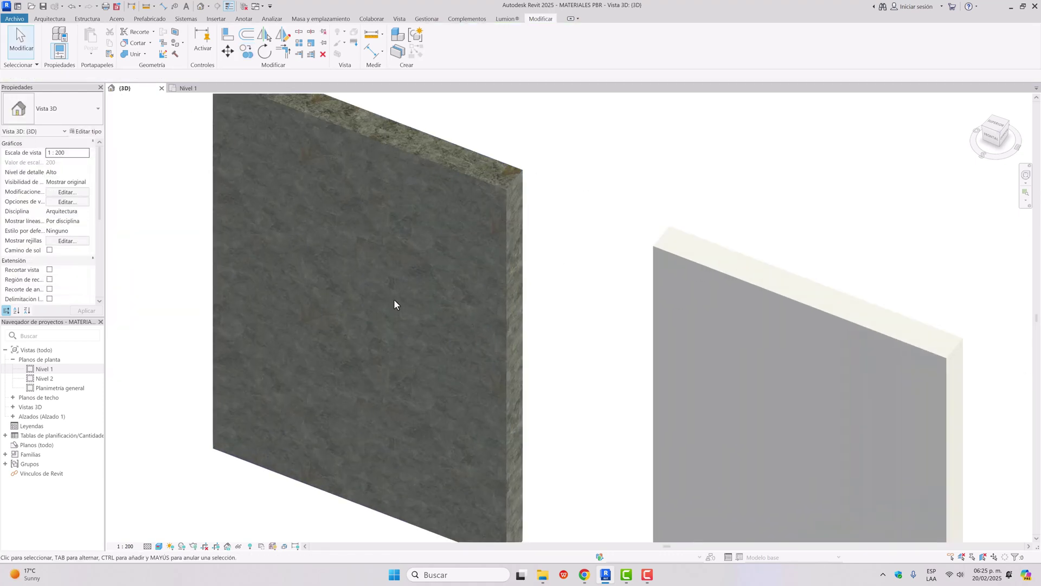
pyautogui.scroll(-4, 396, 302)
pyautogui.moveTo(486, 238); pyautogui.dragTo(432, 240, button='middle')
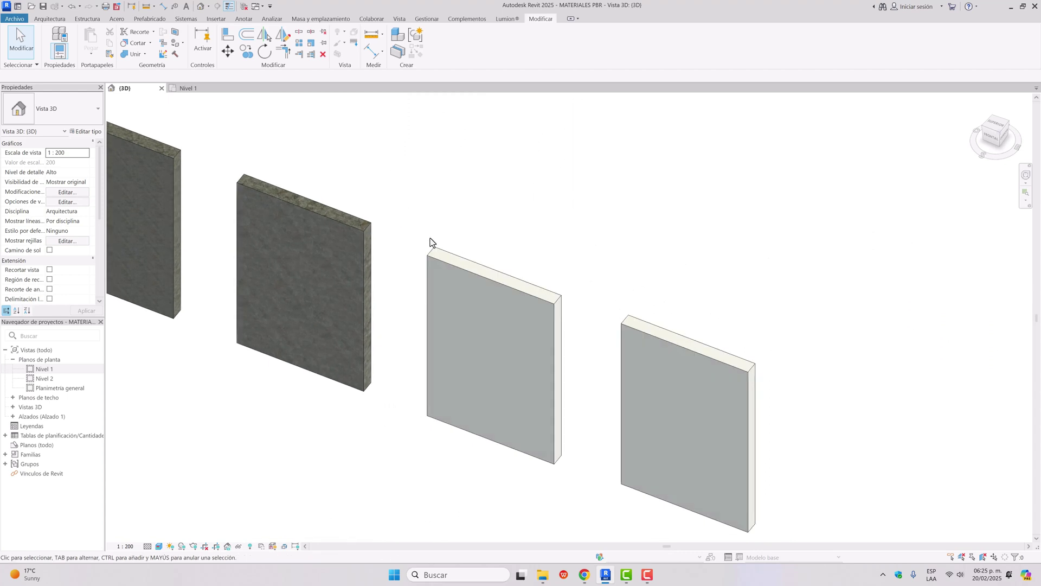
pyautogui.click(455, 260)
pyautogui.scroll(-5, 455, 259)
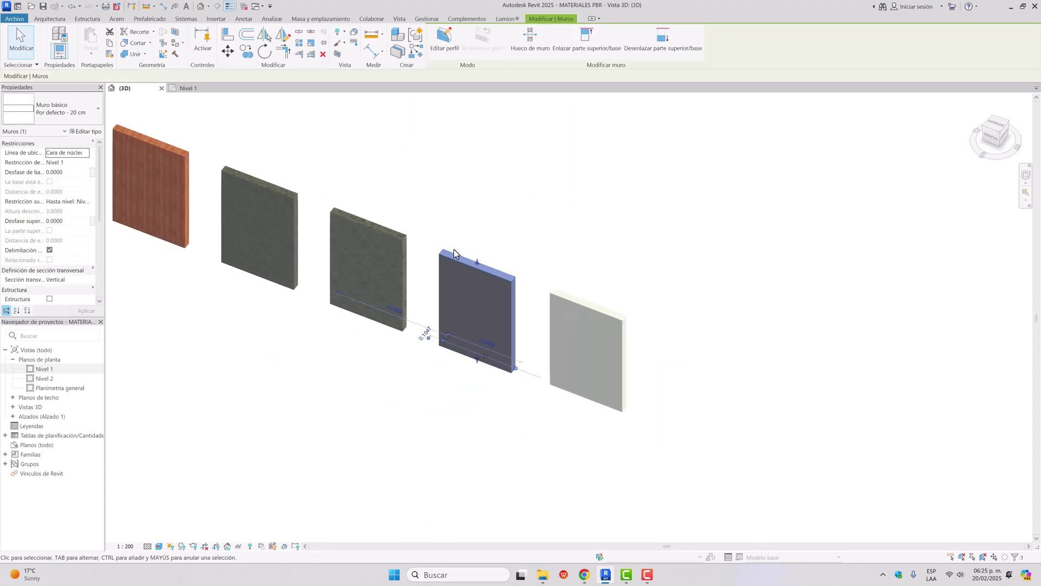
pyautogui.click(86, 132)
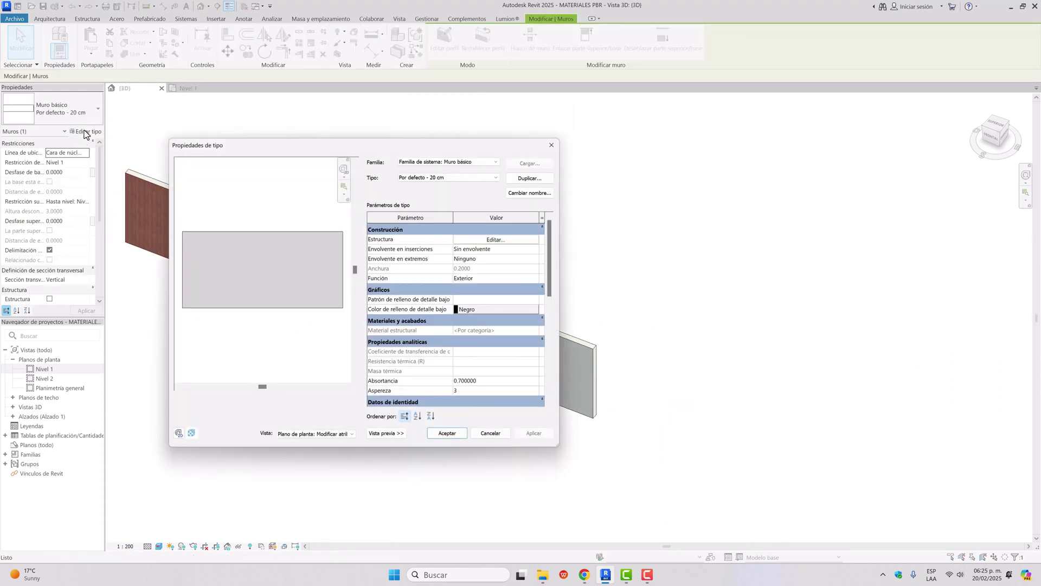
pyautogui.click(529, 179)
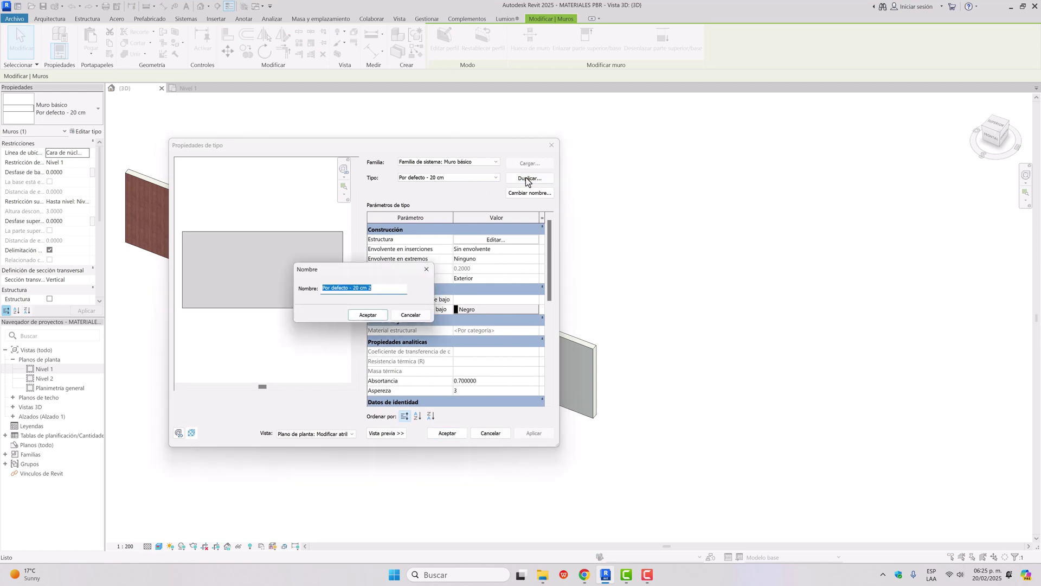
pyautogui.click(370, 291)
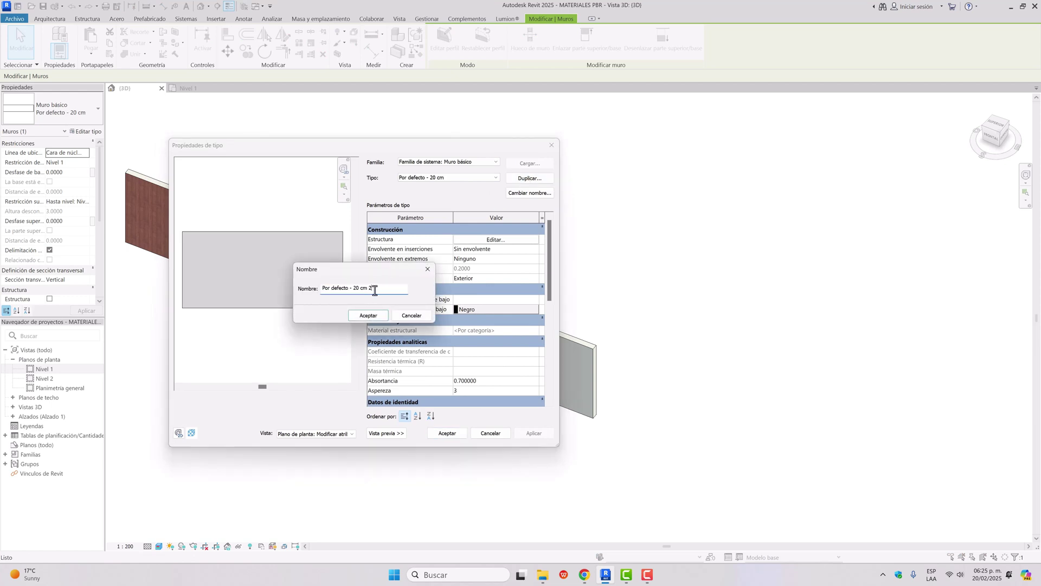
pyautogui.moveTo(375, 291); pyautogui.dragTo(306, 295)
pyautogui.write('MURO 5 RE')
pyautogui.click(380, 316)
# Step: Open the material of MURO 5 RE's structure layer and duplicate PIEDRA CANTERA(1) together with its assets
pyautogui.click(495, 239)
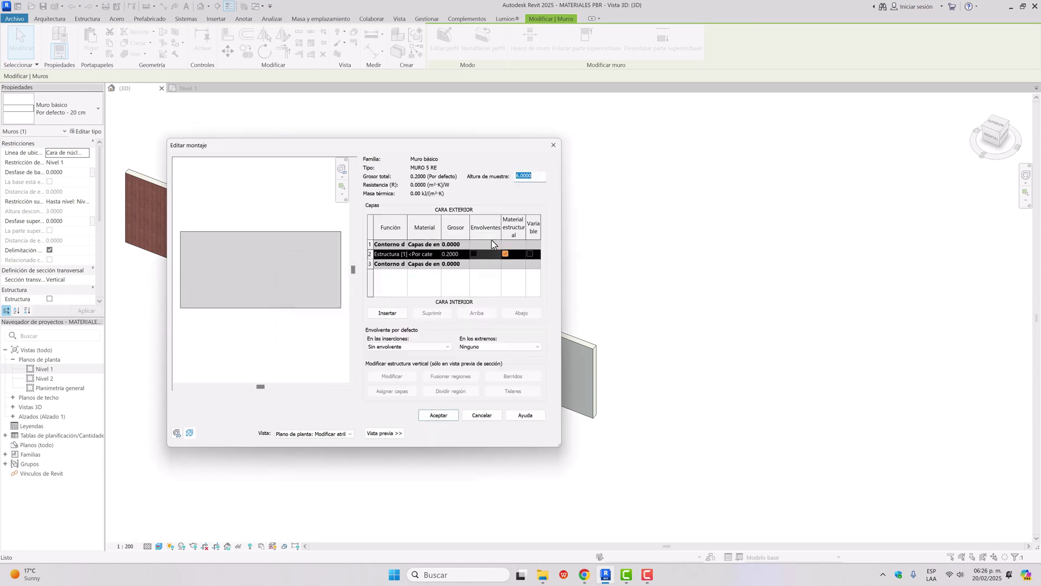
pyautogui.click(437, 255)
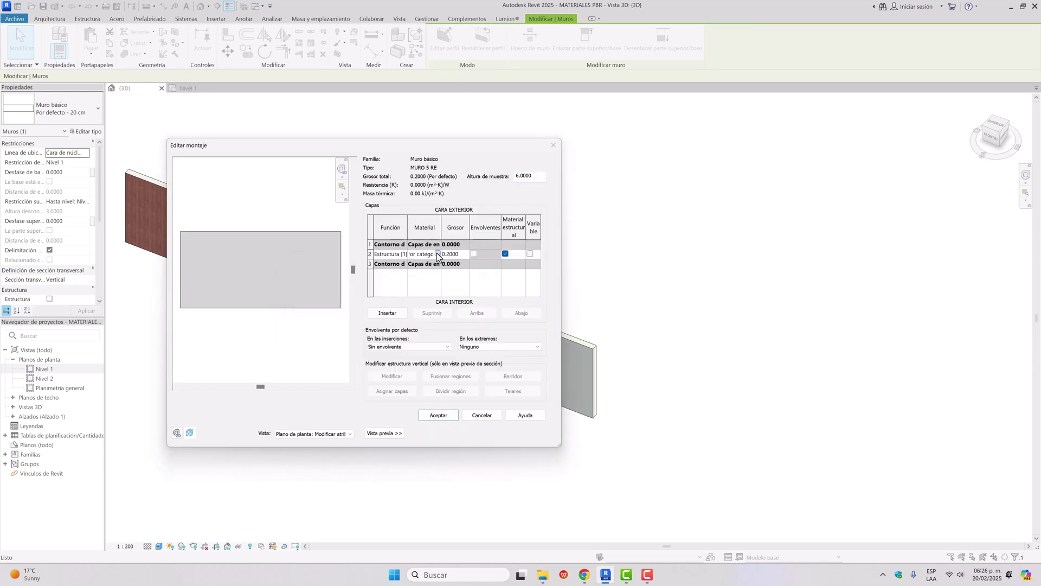
pyautogui.click(437, 254)
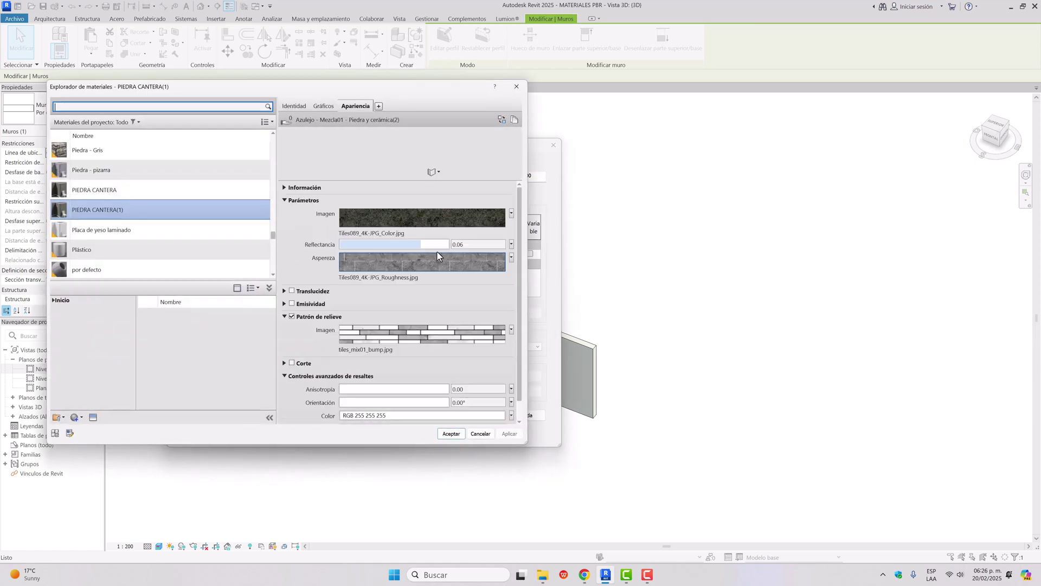
pyautogui.rightClick(112, 210)
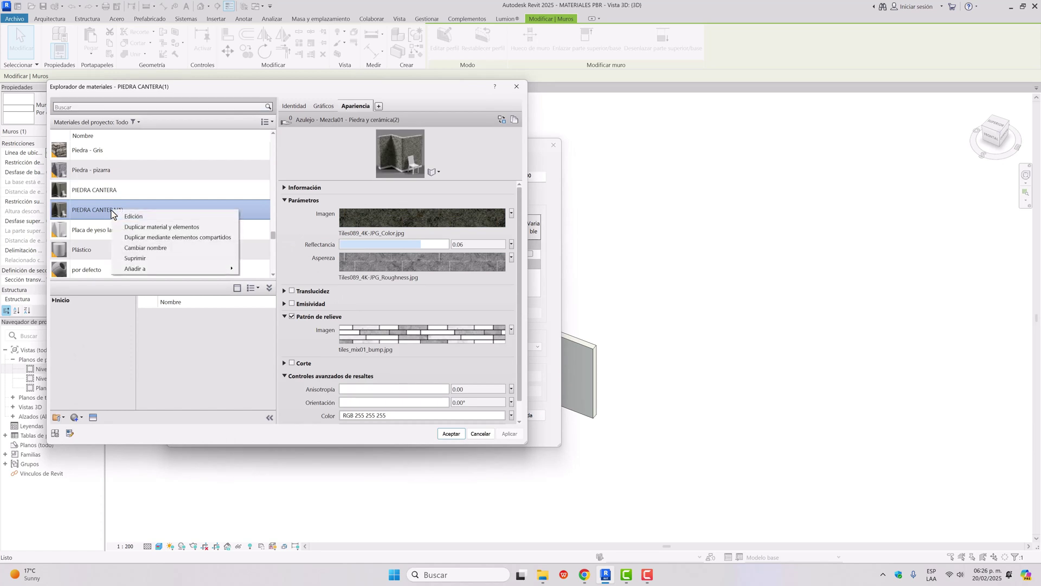
pyautogui.click(137, 228)
pyautogui.click(147, 217)
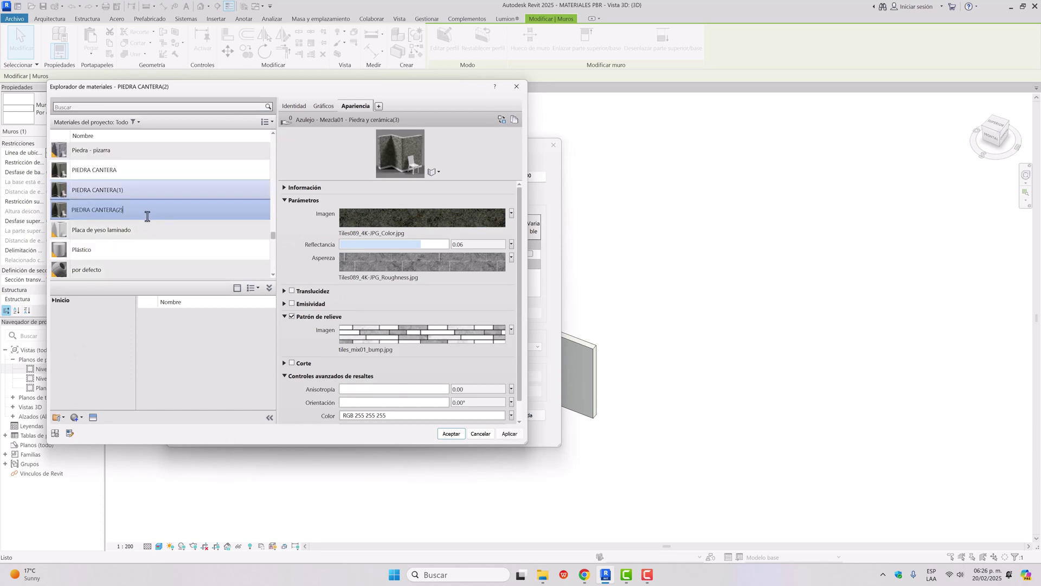
# Step: Duplicate the new material's appearance asset, assign PIEDRA CANTERA(2) to the MURO 5 RE structure and accept the type changes
pyautogui.click(513, 119)
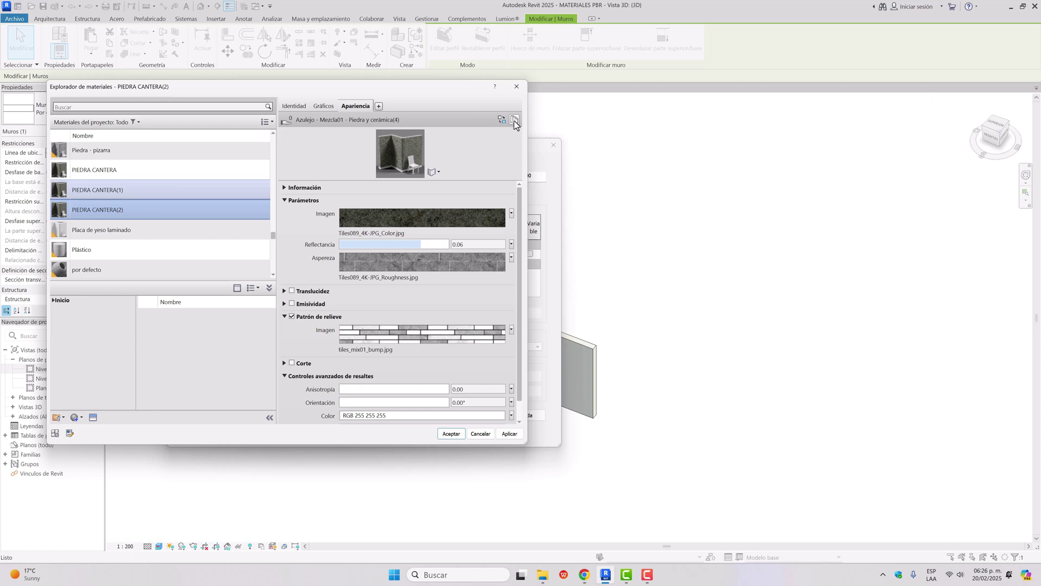
pyautogui.click(509, 433)
pyautogui.click(451, 434)
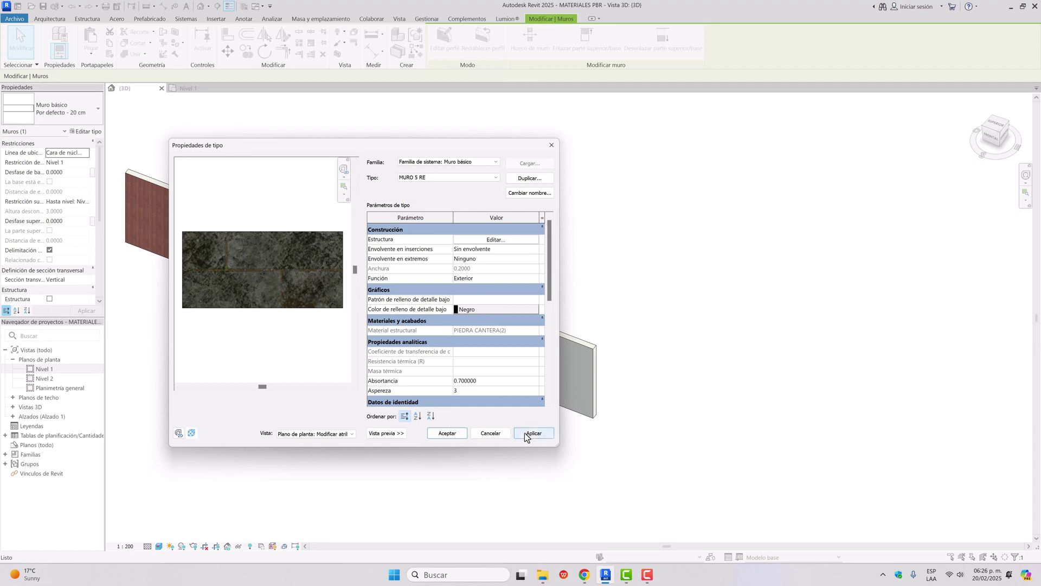
pyautogui.click(449, 433)
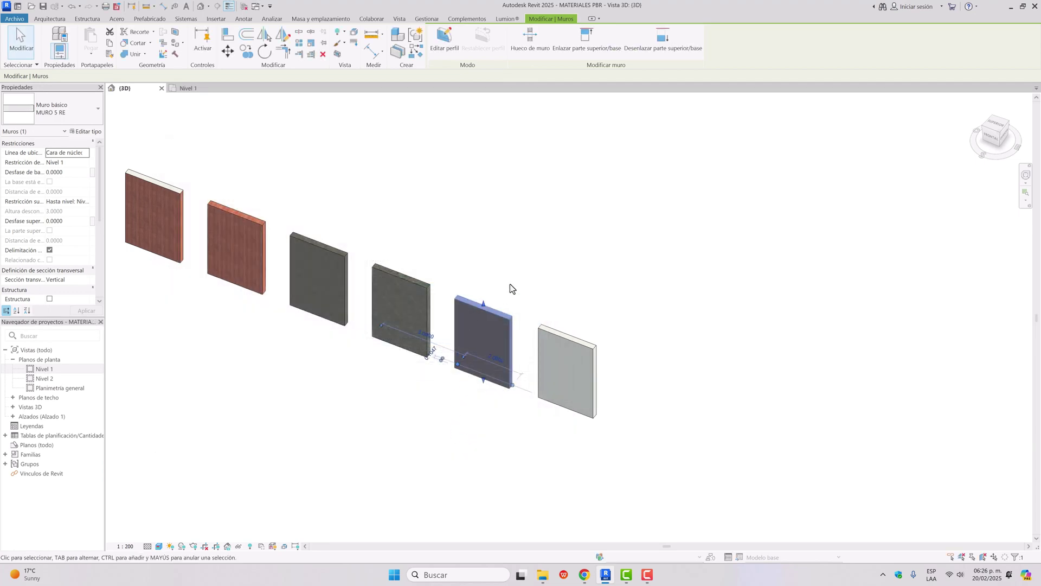
pyautogui.click(510, 284)
# Step: Reopen PIEDRA CANTERA(2) in the material browser and replace its relief pattern image with Tiles089_4K-JPG_NormalDX.jpg from the Tiles089_4K-JPG folder
pyautogui.scroll(10, 450, 372)
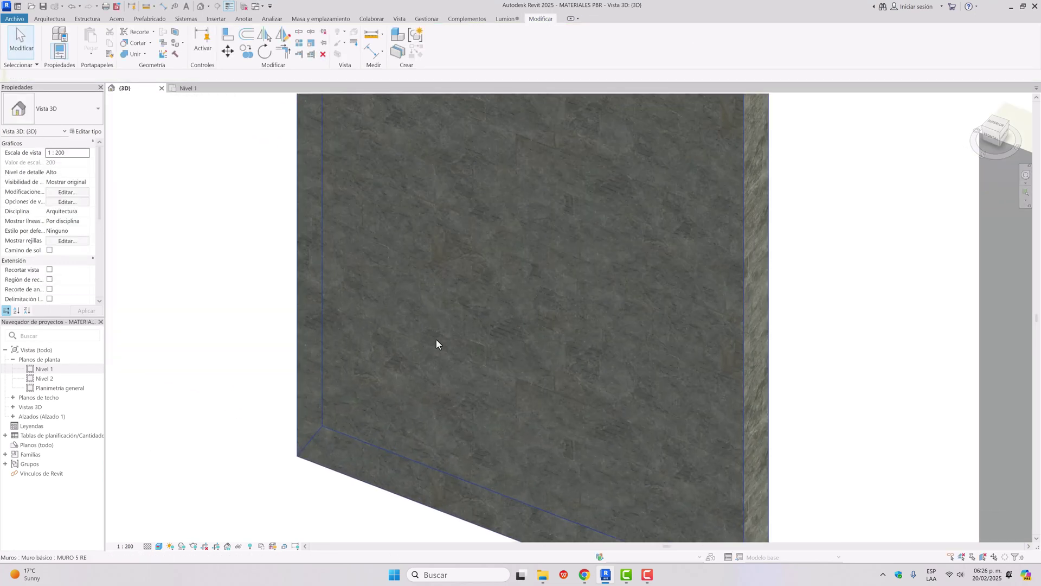
pyautogui.scroll(4, 436, 340)
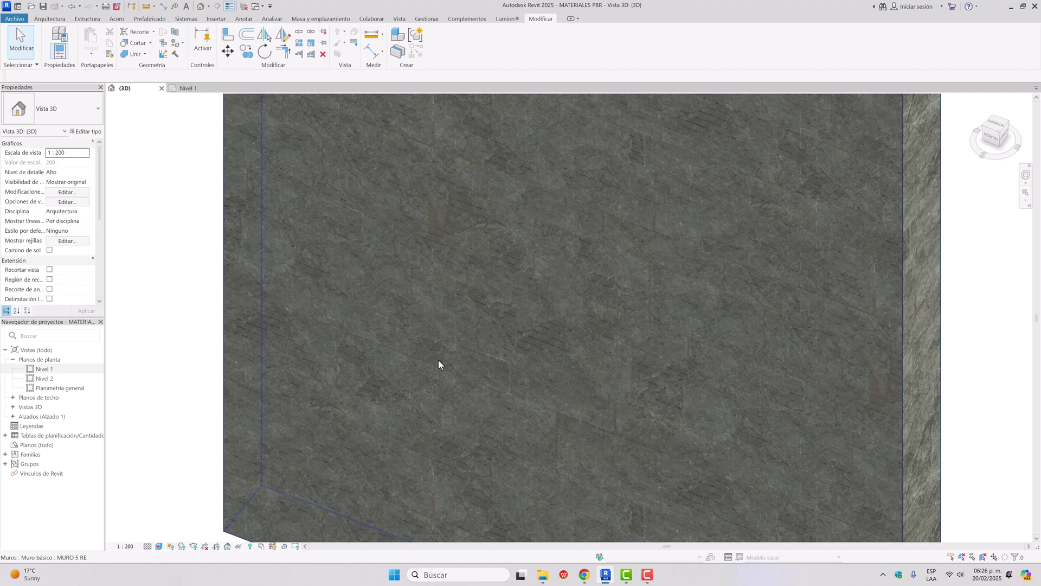
pyautogui.press('m')
pyautogui.press('t')
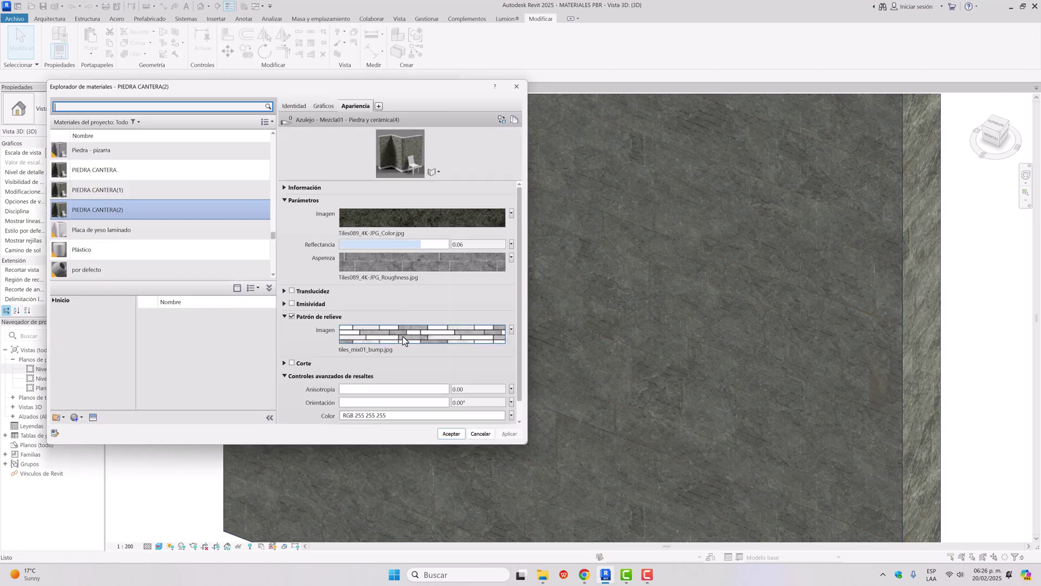
pyautogui.click(433, 340)
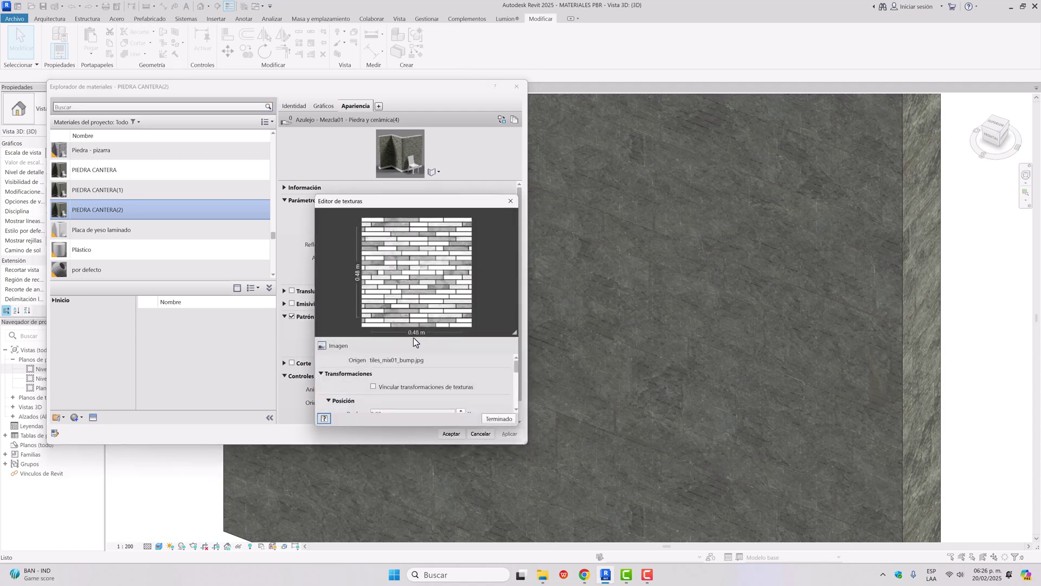
pyautogui.click(385, 360)
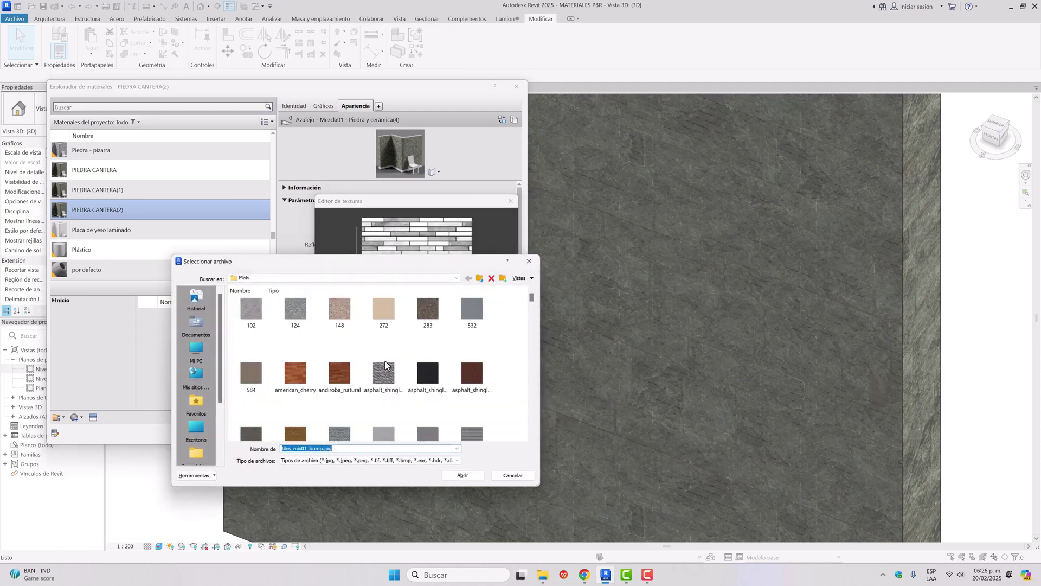
pyautogui.click(196, 429)
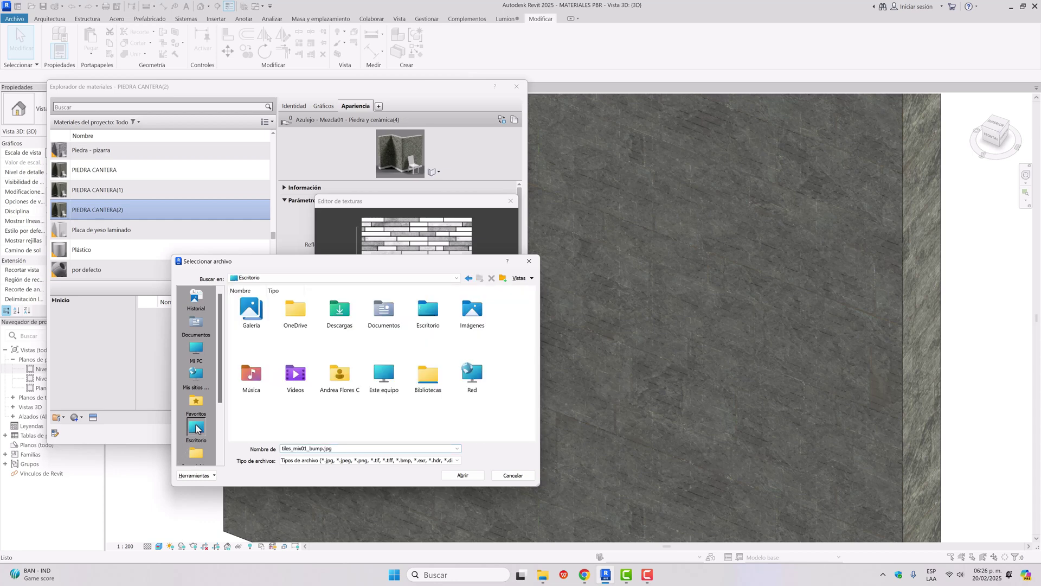
pyautogui.doubleClick(335, 310)
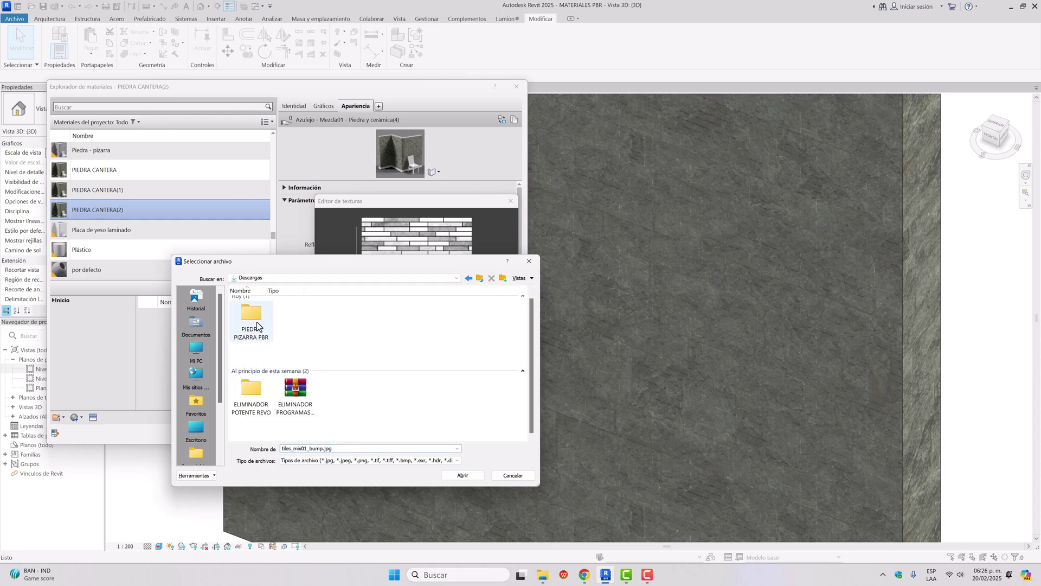
pyautogui.doubleClick(257, 326)
pyautogui.doubleClick(254, 318)
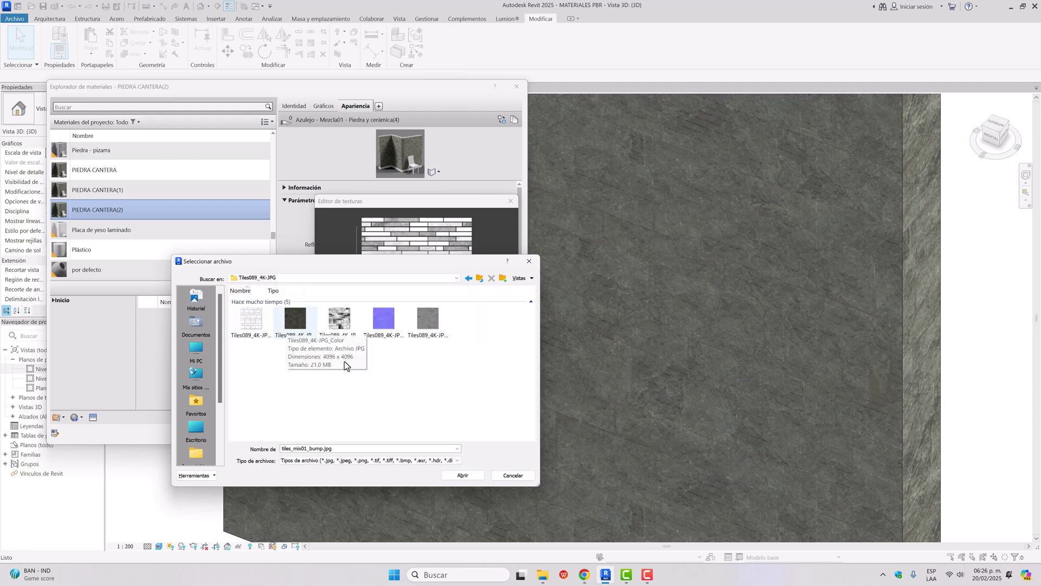
pyautogui.click(403, 342)
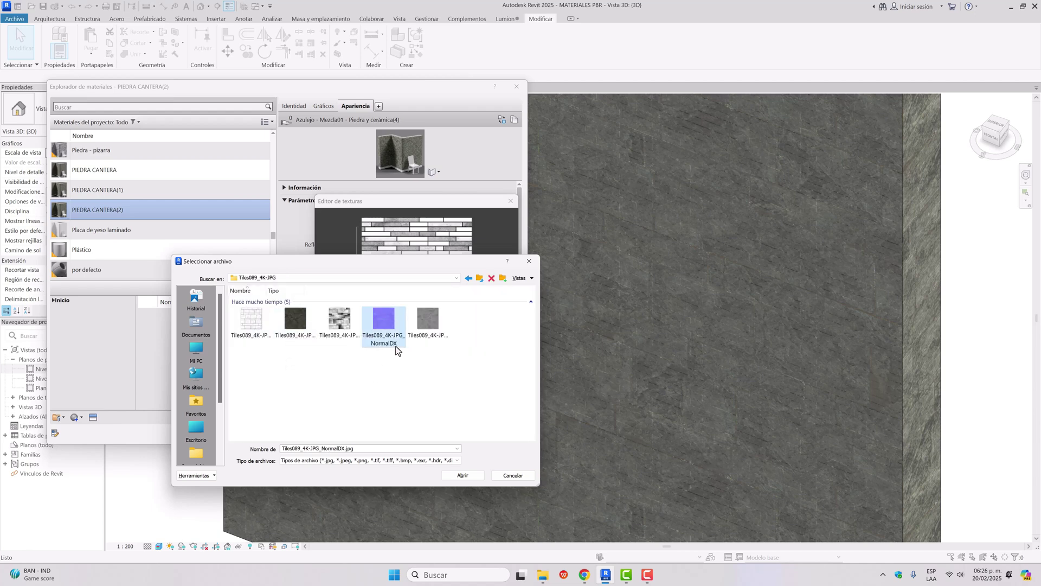
pyautogui.click(468, 475)
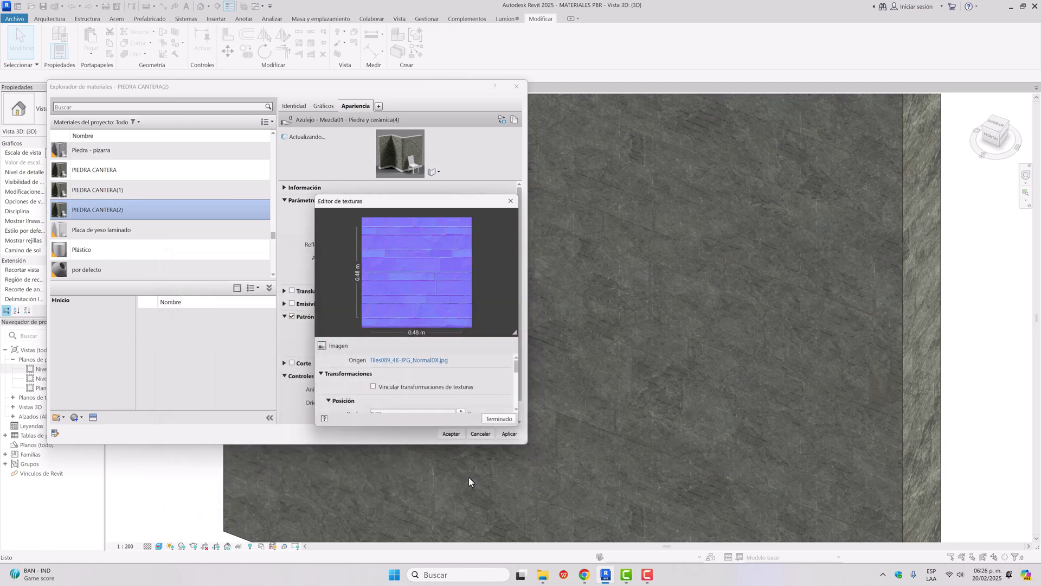
# Step: Set the relief texture's sample size to 1.30 m wide by 1.30 m high
pyautogui.moveTo(516, 365); pyautogui.dragTo(513, 385)
pyautogui.click(388, 371)
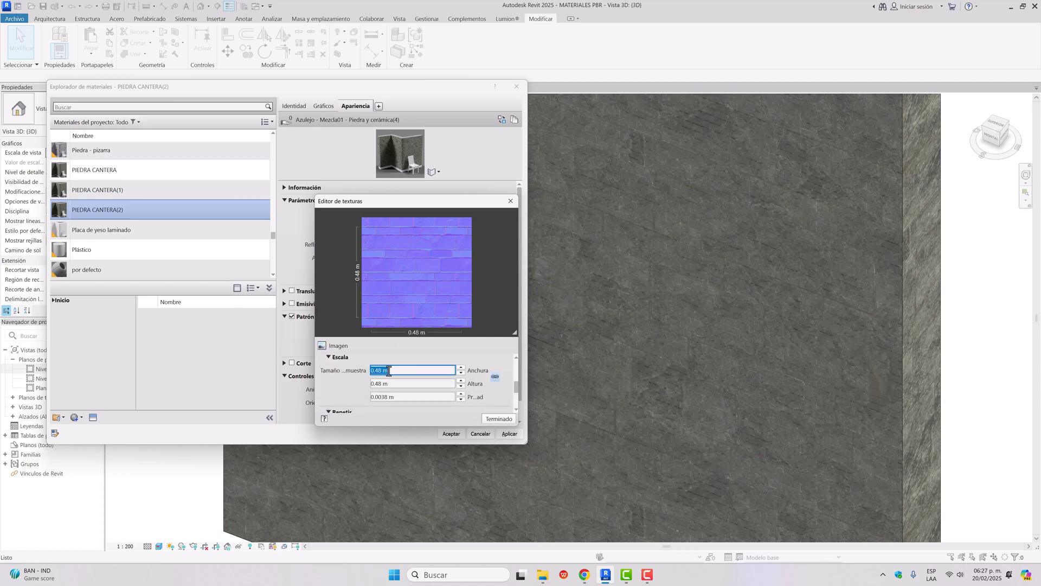
pyautogui.write('1')
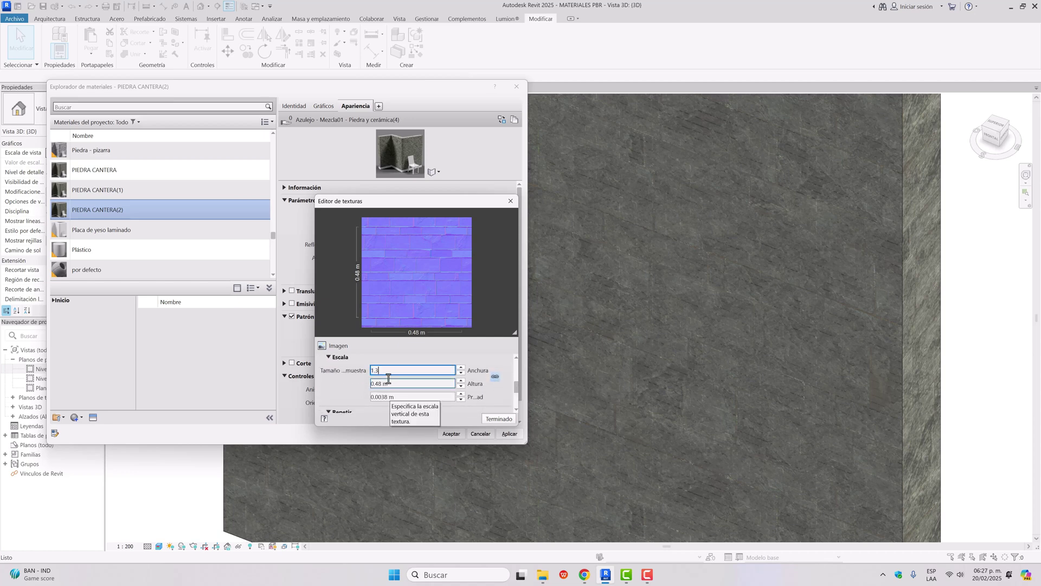
pyautogui.write('.3')
pyautogui.press('Return')
pyautogui.click(375, 384)
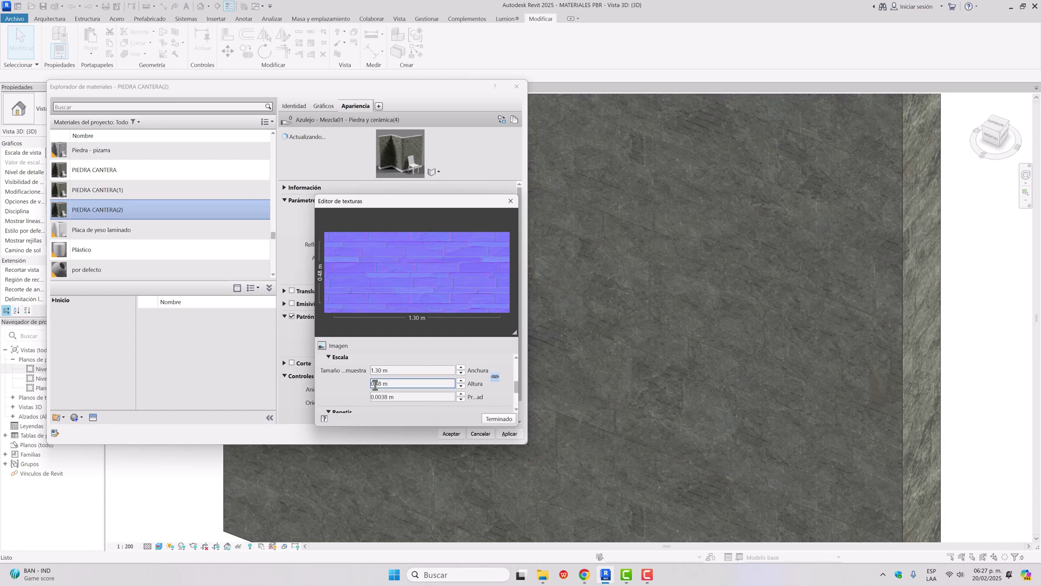
pyautogui.doubleClick(383, 384)
pyautogui.write('1.3')
pyautogui.press('Return')
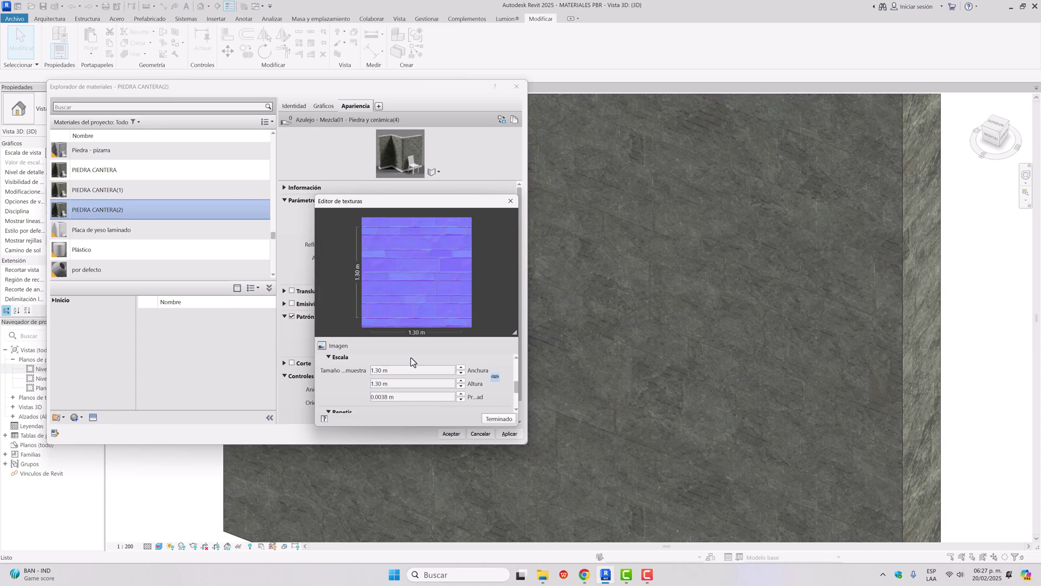
# Step: Set the relief texture's data type to Mapa normal in its advanced settings
pyautogui.moveTo(516, 390); pyautogui.dragTo(515, 411)
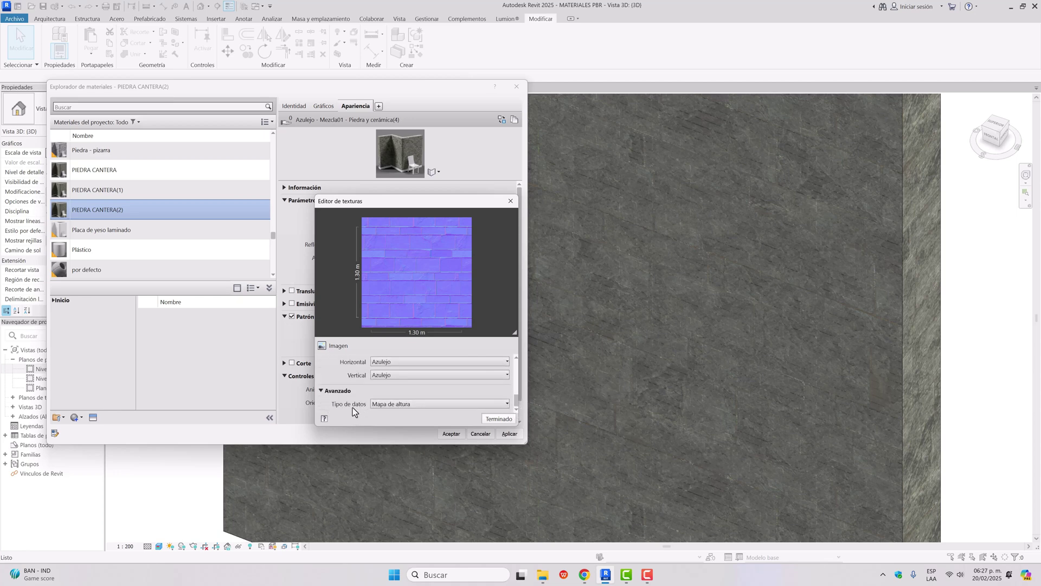
pyautogui.click(405, 405)
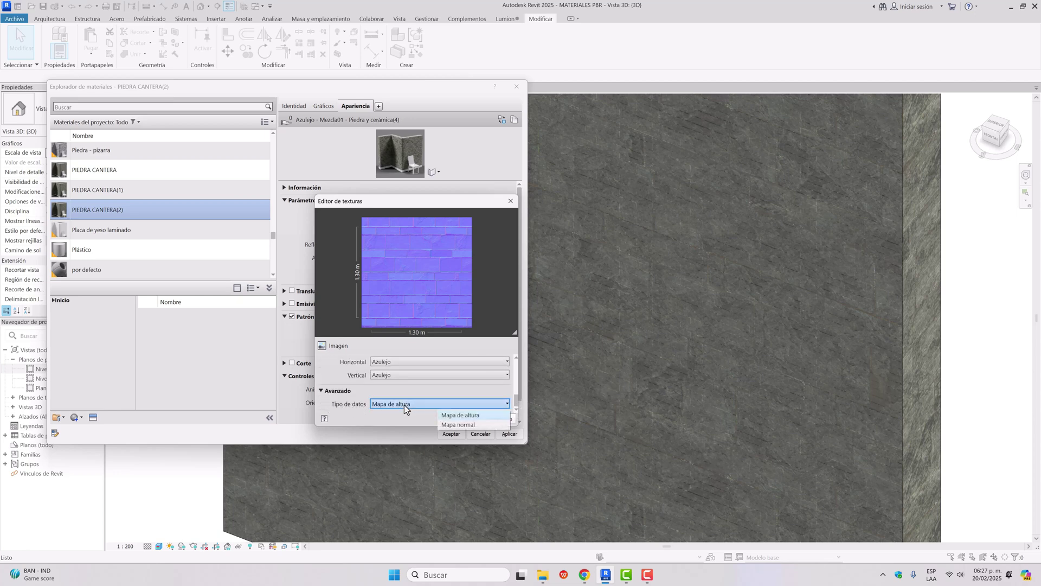
pyautogui.click(449, 426)
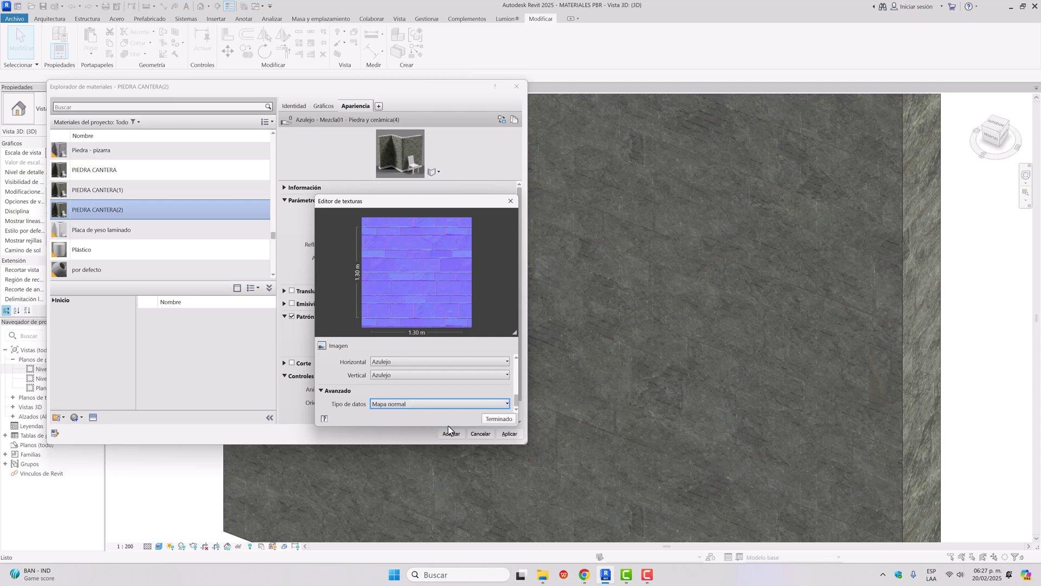
# Step: Set the normal map's depth amount to 4.50, finish the texture edit and apply it to PIEDRA CANTERA(2)
pyautogui.scroll(2, 518, 400)
pyautogui.scroll(3, 518, 400)
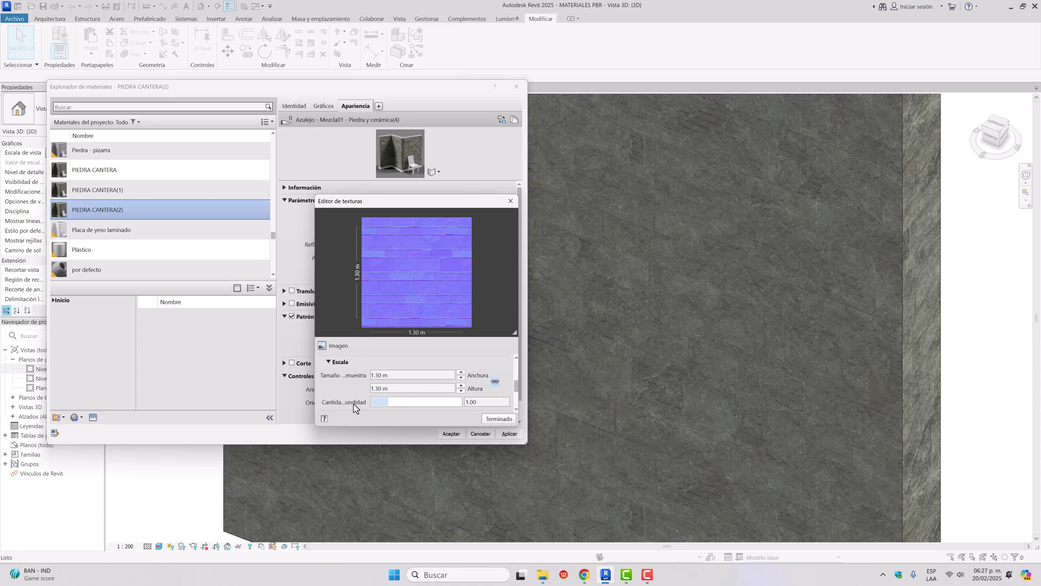
pyautogui.moveTo(388, 402); pyautogui.dragTo(426, 403)
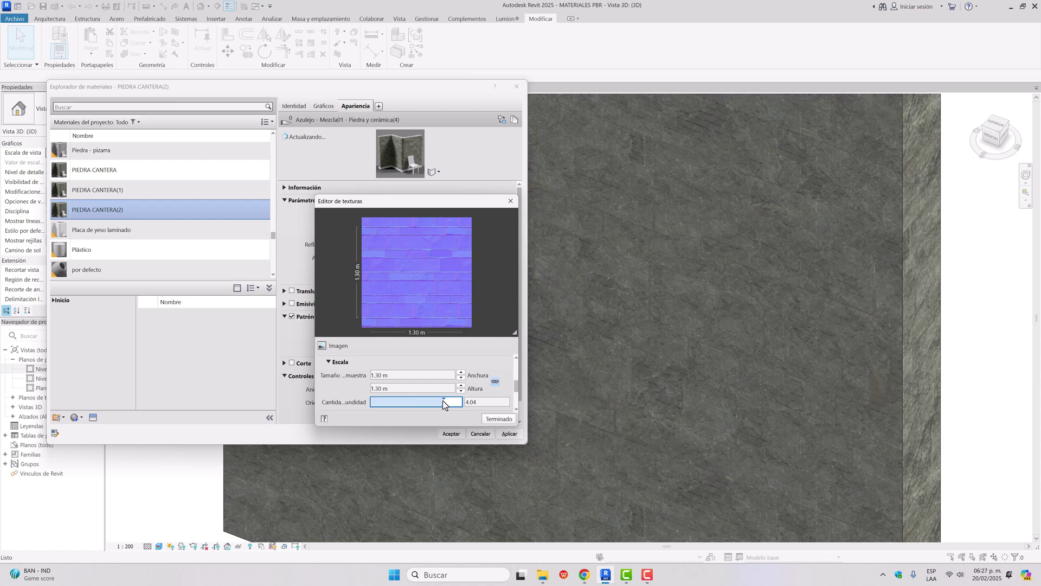
pyautogui.moveTo(443, 403)
pyautogui.mouseDown()
pyautogui.moveTo(465, 404)
pyautogui.moveTo(451, 402)
pyautogui.mouseUp()
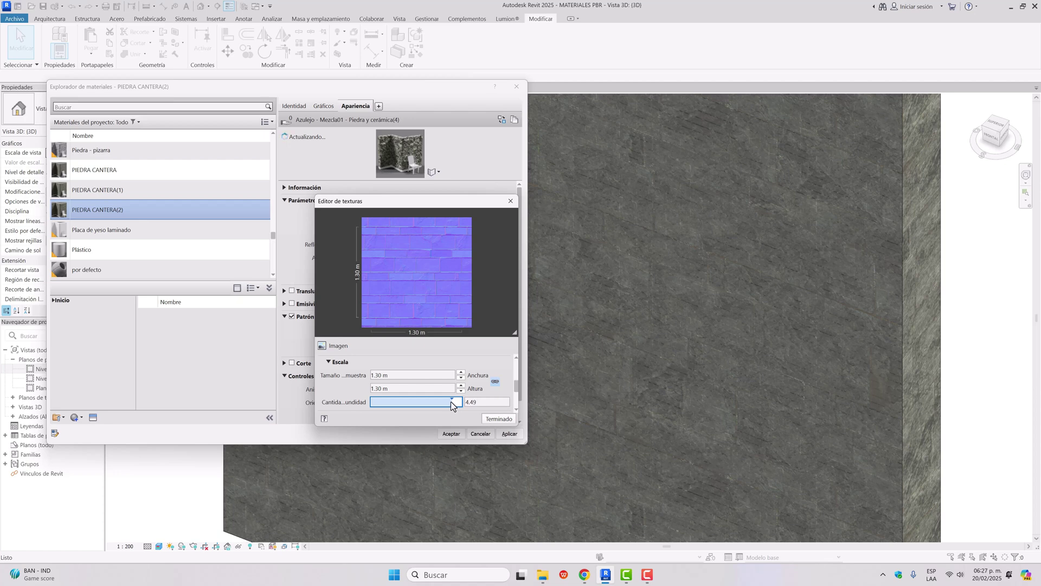
pyautogui.doubleClick(478, 402)
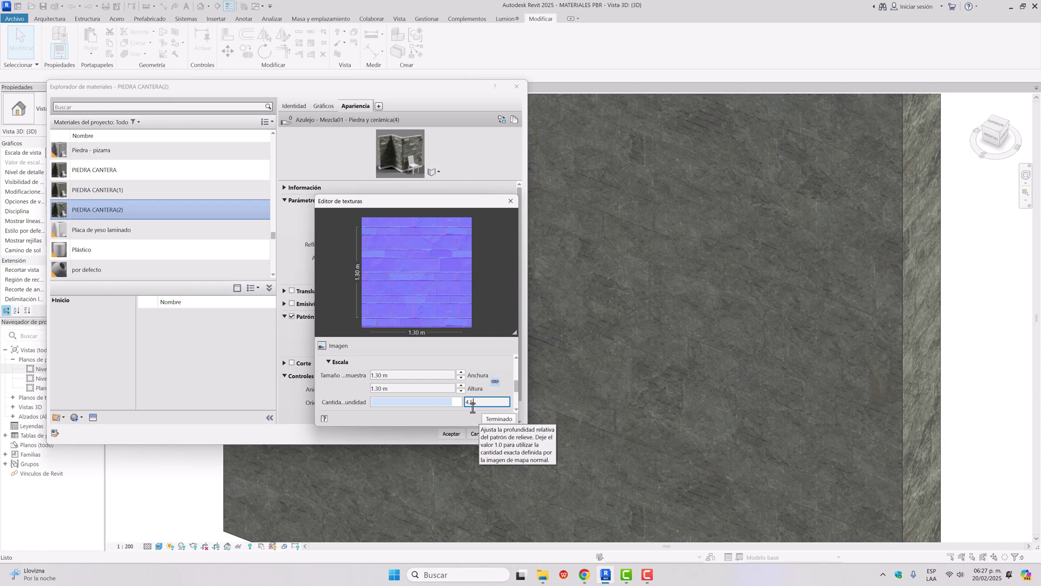
pyautogui.click(484, 359)
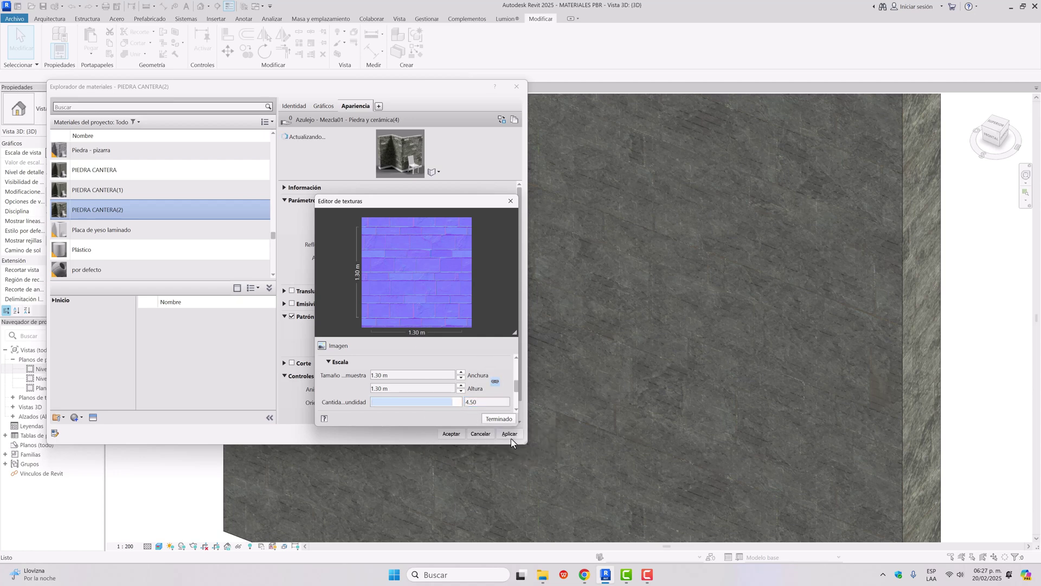
pyautogui.click(498, 419)
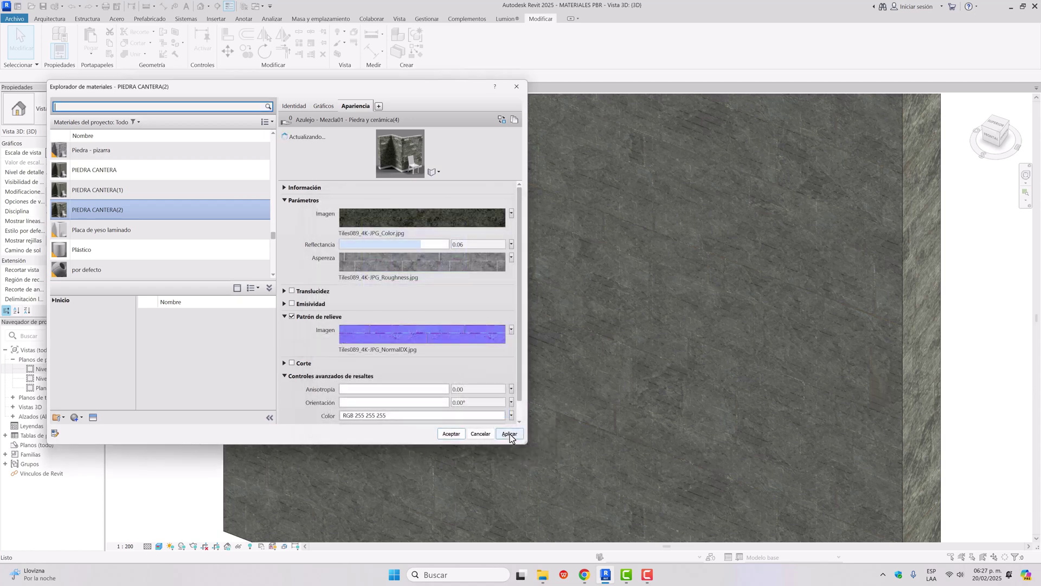
pyautogui.click(509, 434)
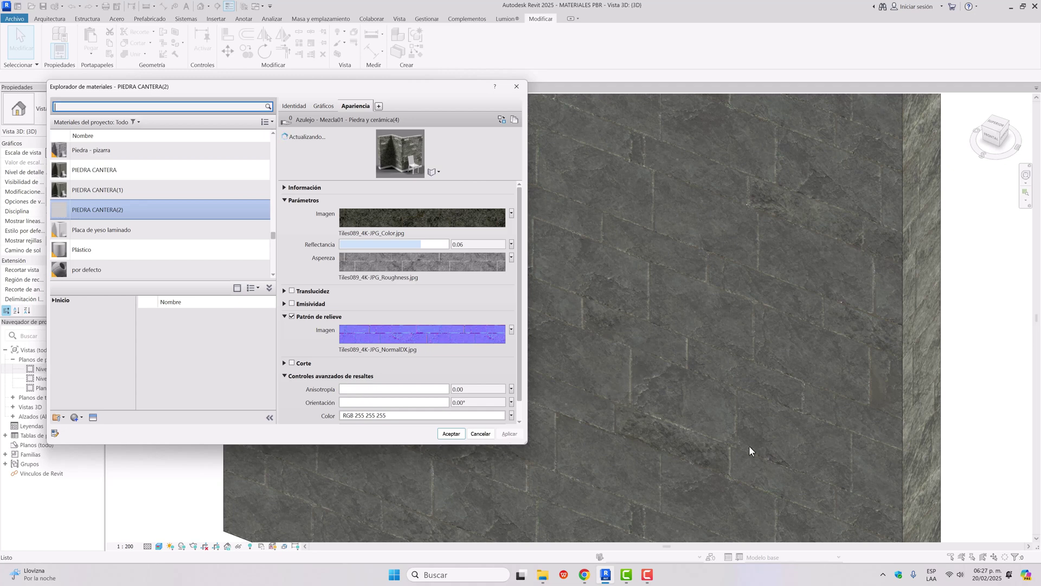
# Step: Reopen the relief texture, raise its depth amount to the maximum and apply the change
pyautogui.click(445, 331)
pyautogui.moveTo(455, 404); pyautogui.dragTo(465, 405)
pyautogui.click(498, 420)
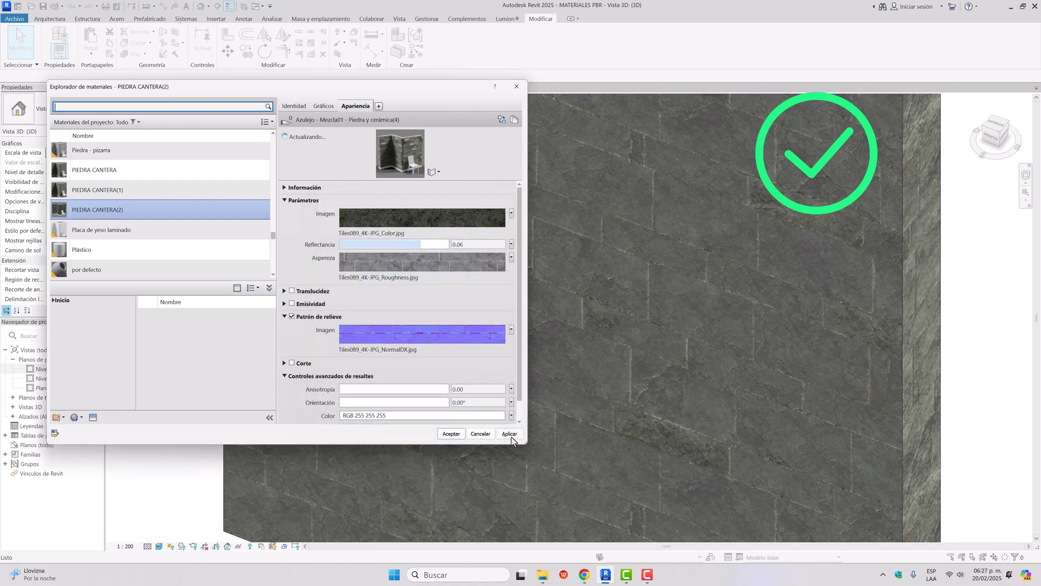
pyautogui.click(509, 434)
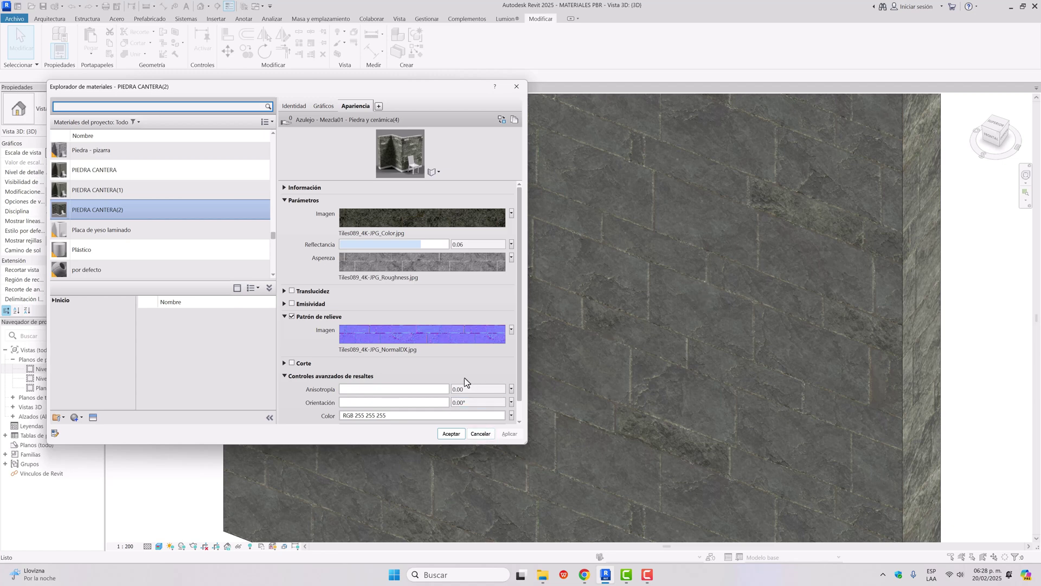
# Step: Set the relief texture's depth amount to 4.5, then apply and accept the PIEDRA CANTERA(2) material
pyautogui.click(421, 333)
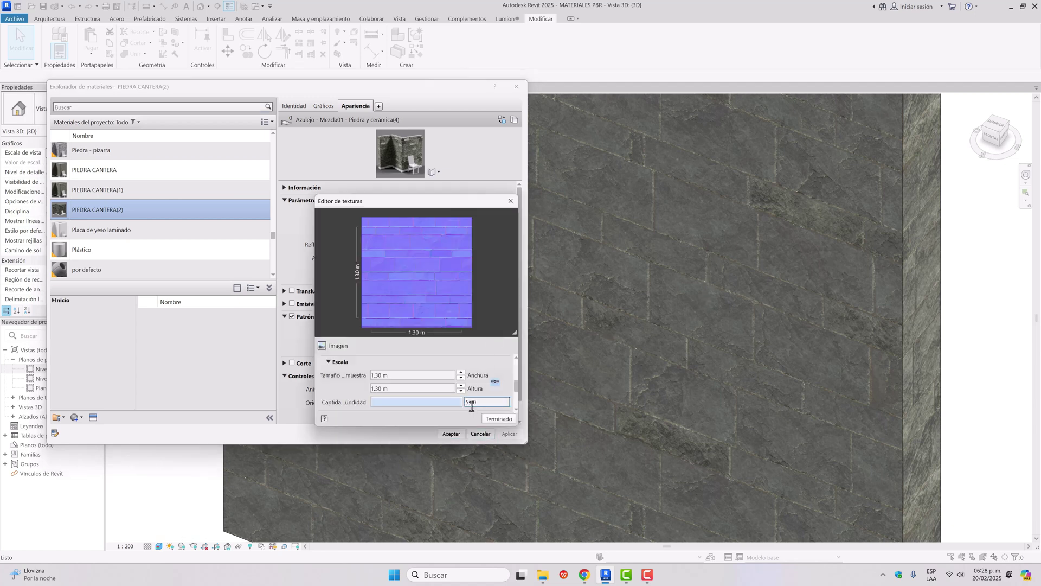
pyautogui.doubleClick(476, 402)
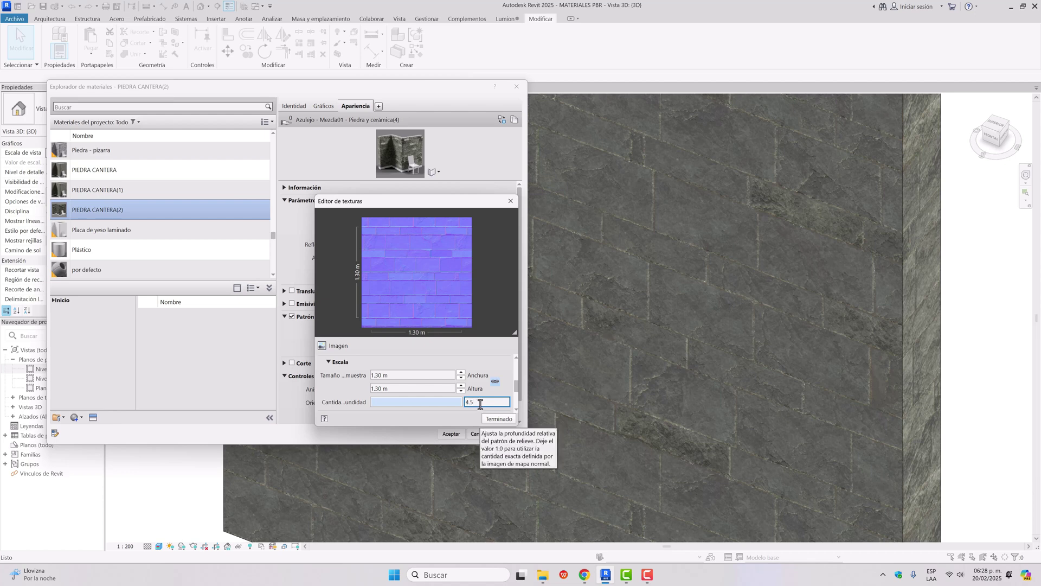
pyautogui.write('4.5')
pyautogui.click(499, 419)
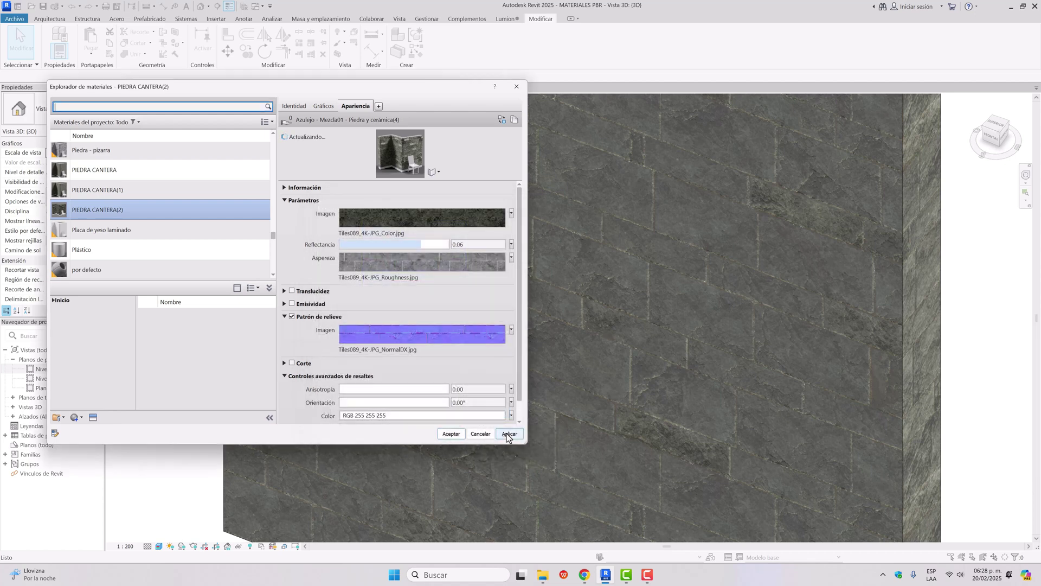
pyautogui.click(509, 434)
pyautogui.click(450, 434)
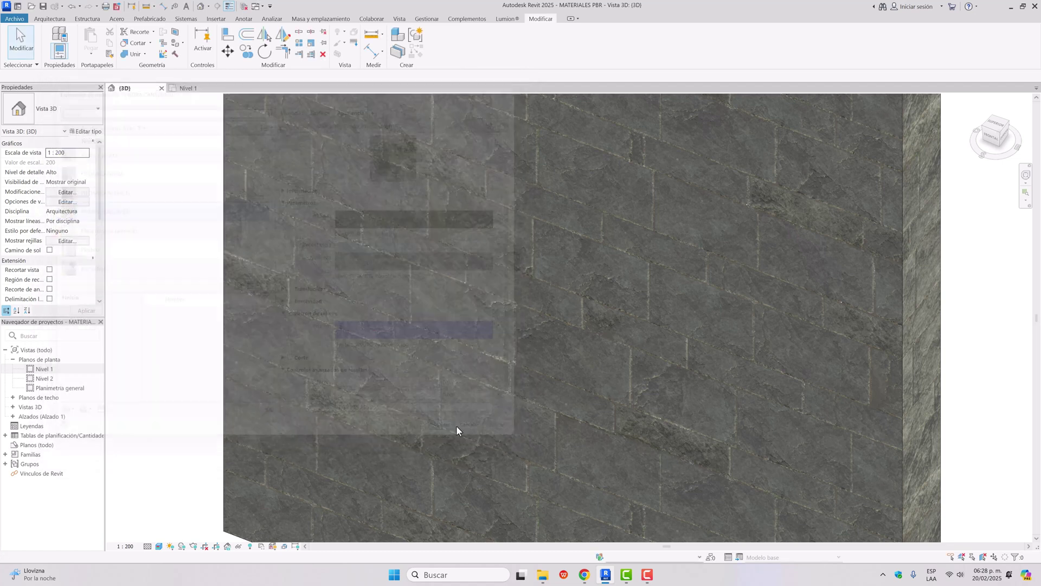
# Step: Examine the row of walls in the 3D view, comparing the MURO 5 RE relief with the earlier stone walls
pyautogui.scroll(-5, 448, 385)
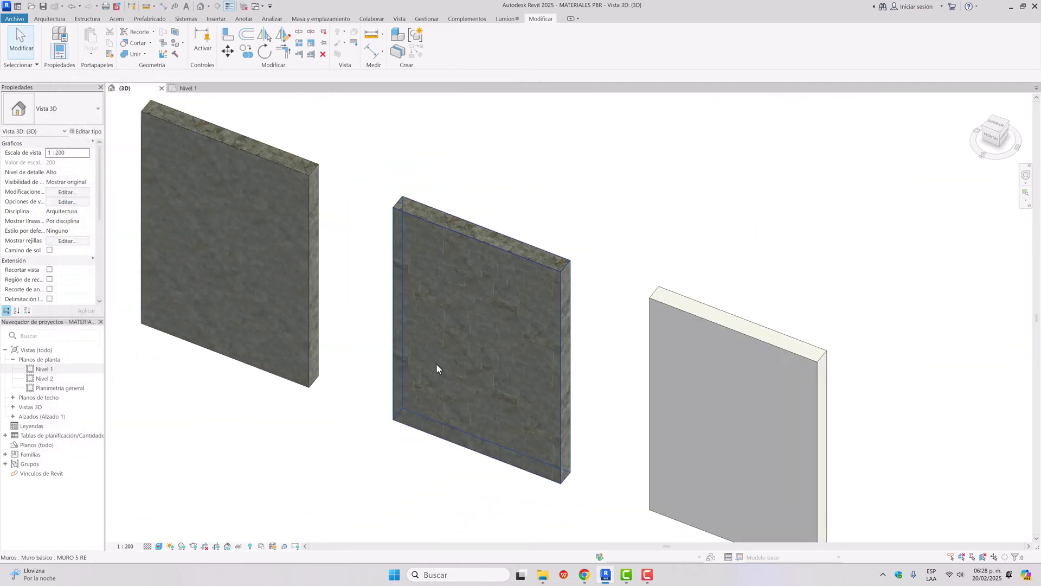
pyautogui.moveTo(437, 367); pyautogui.dragTo(702, 498, button='middle')
pyautogui.moveTo(677, 415); pyautogui.dragTo(534, 356, button='middle')
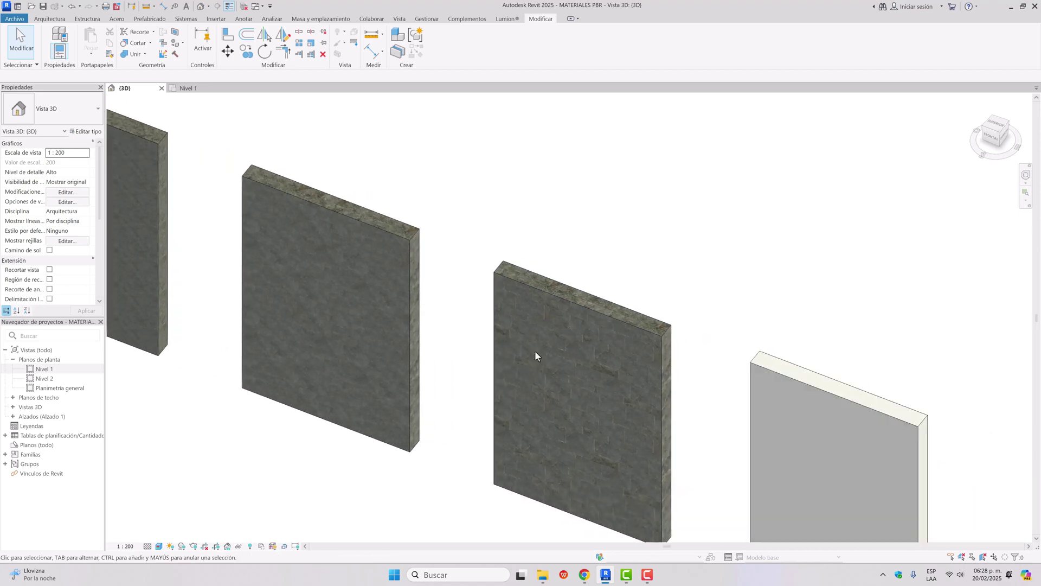
pyautogui.scroll(2, 568, 328)
pyautogui.scroll(-5, 568, 326)
pyautogui.moveTo(425, 319); pyautogui.dragTo(503, 373, button='middle')
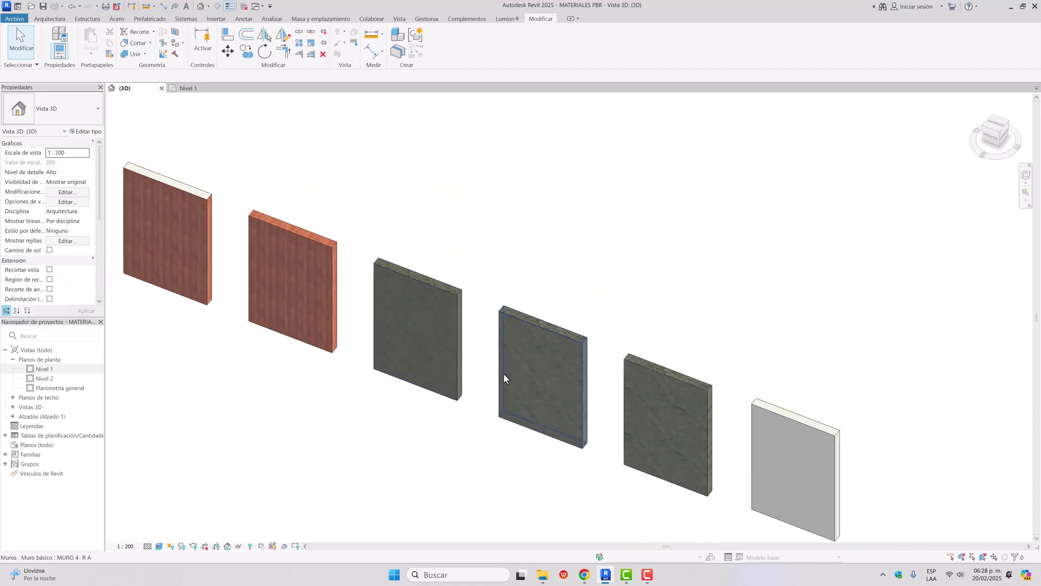
pyautogui.scroll(8, 411, 293)
pyautogui.scroll(-8, 420, 288)
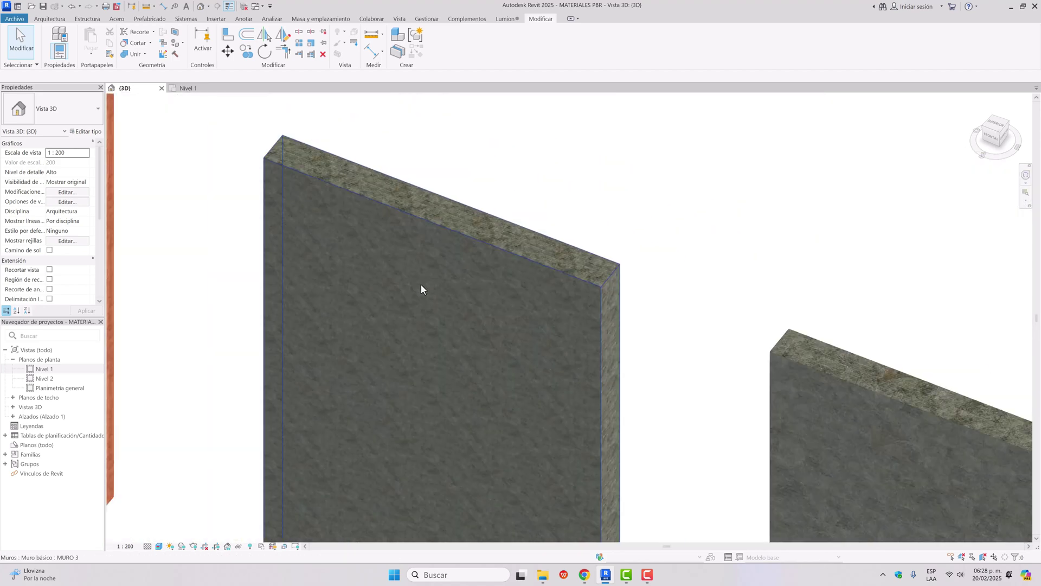
pyautogui.moveTo(420, 288); pyautogui.dragTo(560, 440, button='middle')
pyautogui.scroll(5, 650, 413)
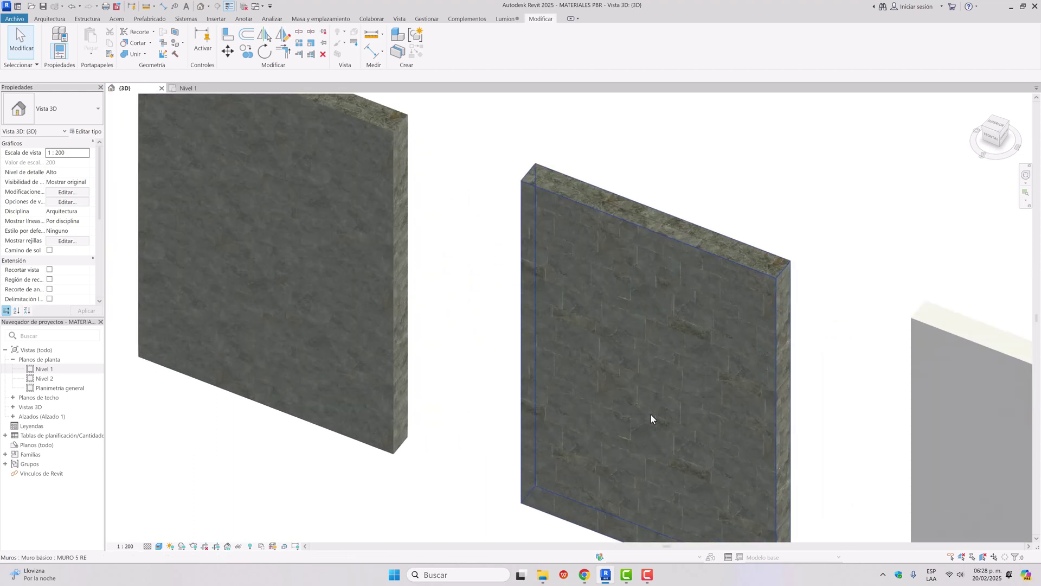
pyautogui.moveTo(697, 425); pyautogui.dragTo(477, 349, button='middle')
pyautogui.moveTo(511, 413); pyautogui.dragTo(372, 341, button='middle')
pyautogui.scroll(-5, 426, 343)
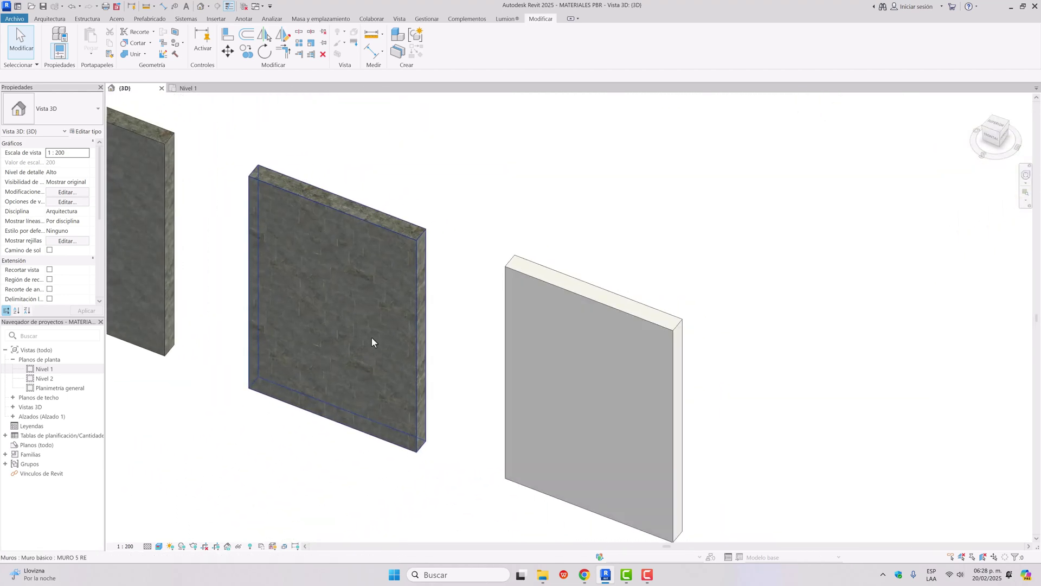
pyautogui.moveTo(470, 332); pyautogui.dragTo(481, 344, button='middle')
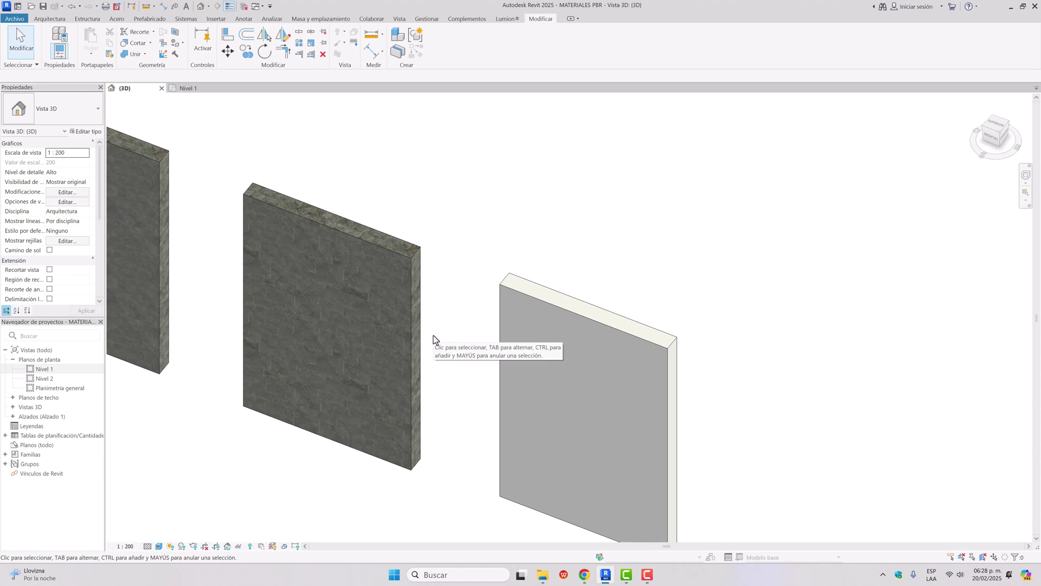
# Step: Duplicate the type of the last unfinished wall, Por defecto - 20 cm, as MURO 6 C.A
pyautogui.click(610, 333)
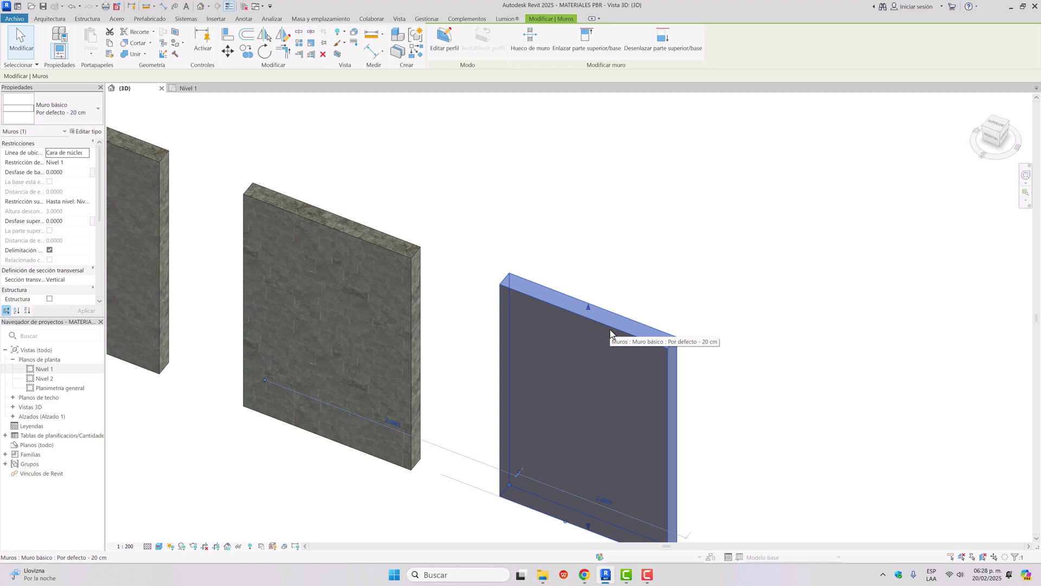
pyautogui.click(87, 132)
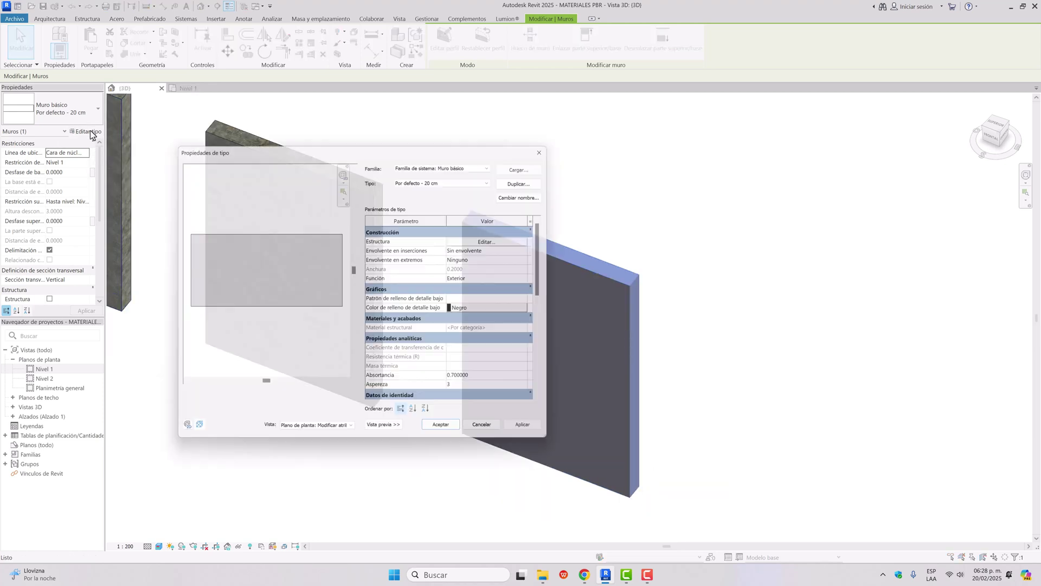
pyautogui.click(518, 179)
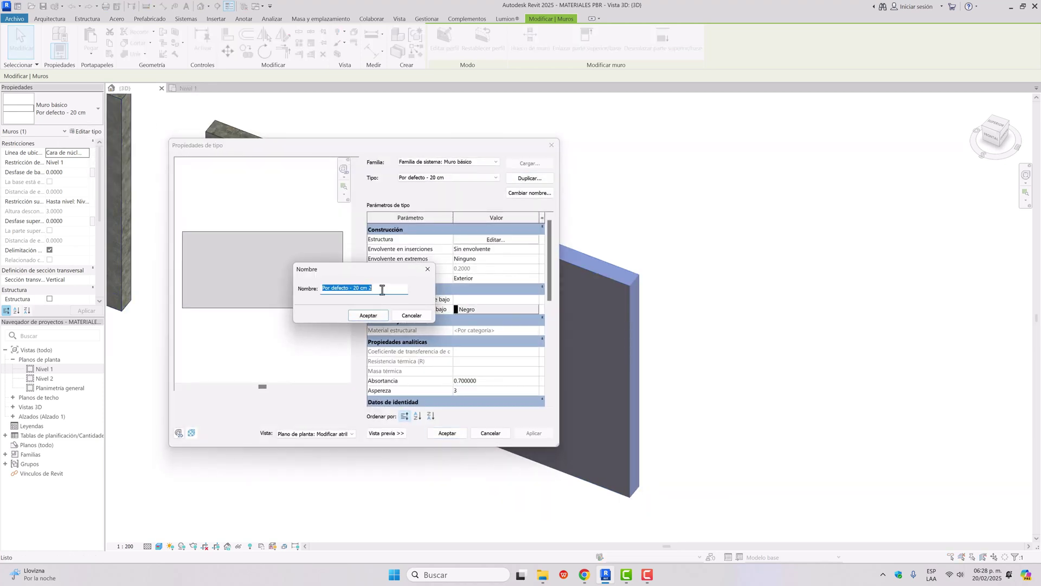
pyautogui.moveTo(383, 289); pyautogui.dragTo(316, 288)
pyautogui.write('MURO 6 C.A')
pyautogui.click(368, 315)
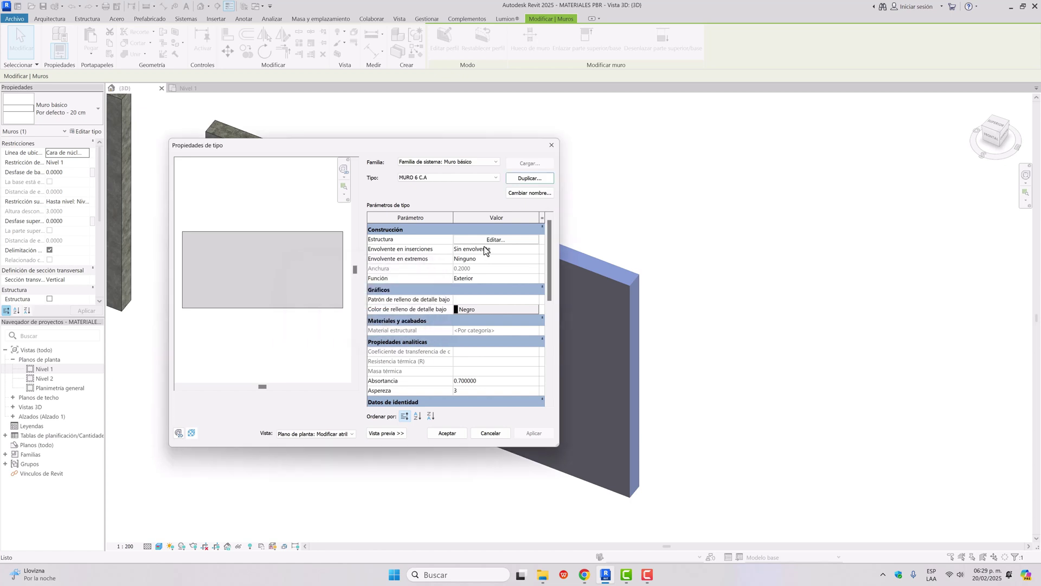
# Step: Open the material of MURO 6 C.A's structure layer and duplicate PIEDRA CANTERA(2), giving the copy its own duplicated appearance asset
pyautogui.click(491, 239)
pyautogui.click(435, 254)
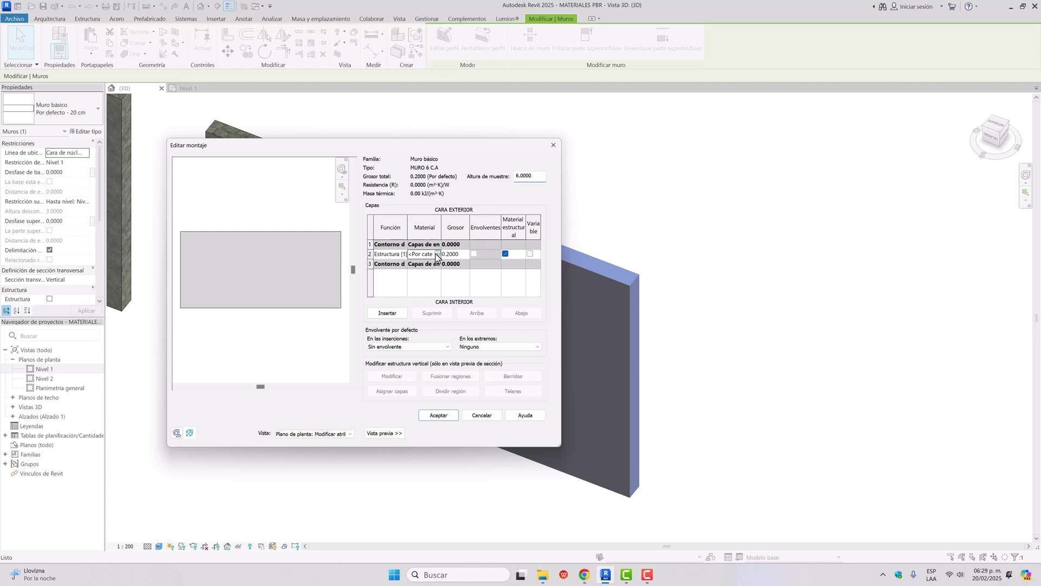
pyautogui.click(437, 254)
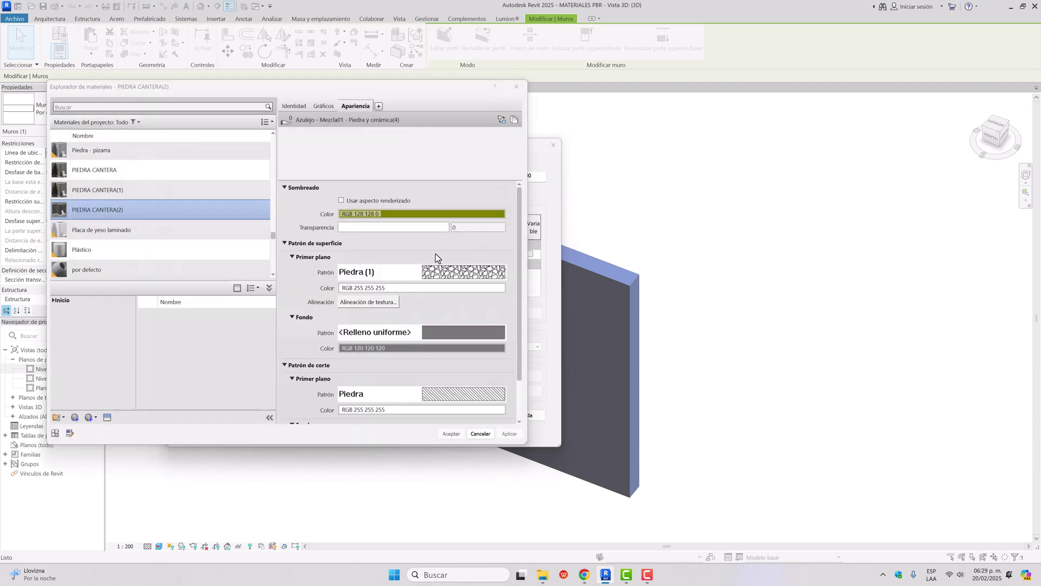
pyautogui.rightClick(142, 214)
pyautogui.click(157, 226)
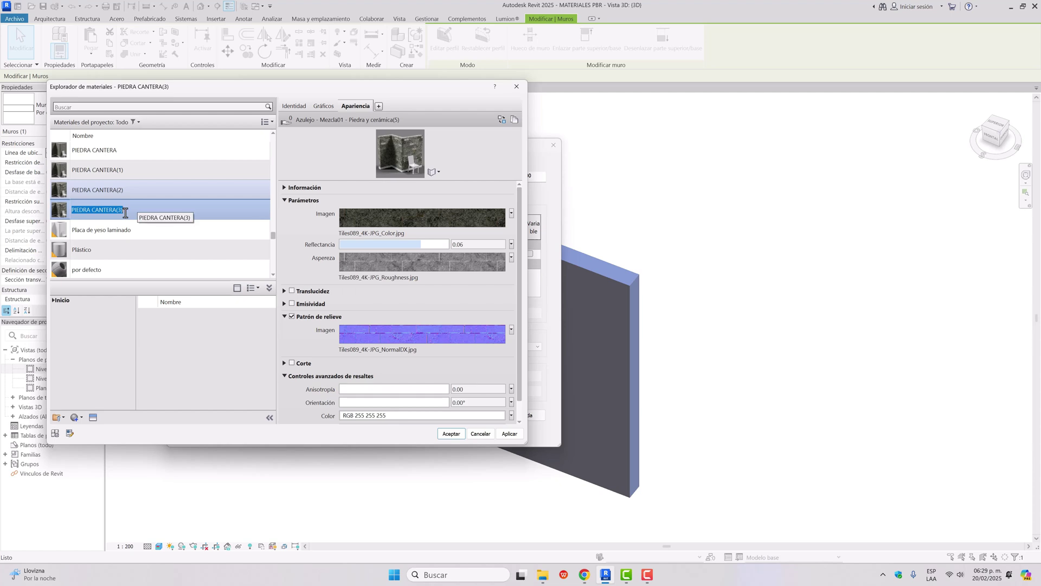
pyautogui.click(515, 121)
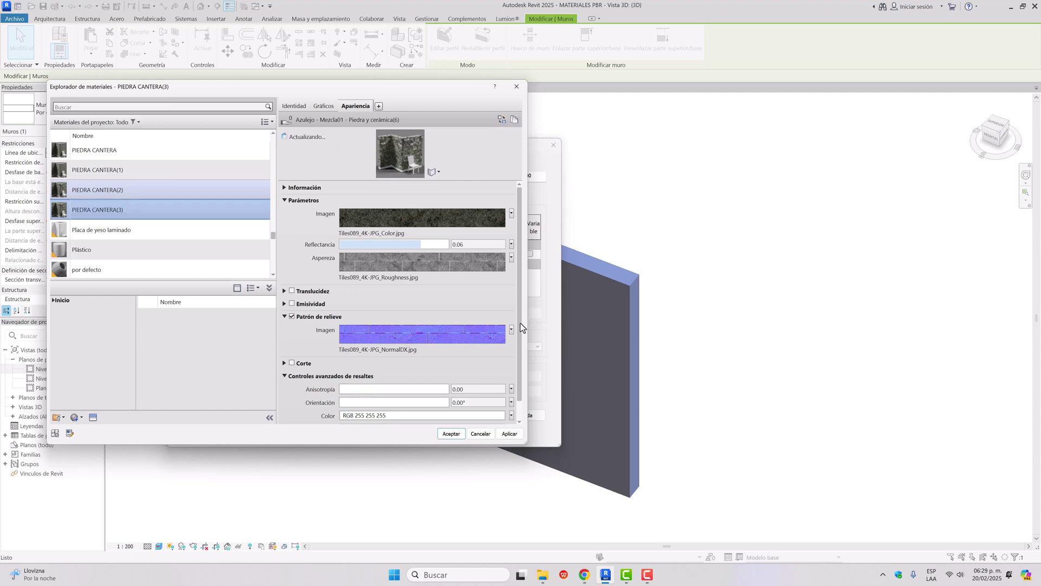
# Step: Assign PIEDRA CANTERA(3) to the MURO 6 C.A structure layer, accept the type changes and deselect the wall
pyautogui.click(505, 435)
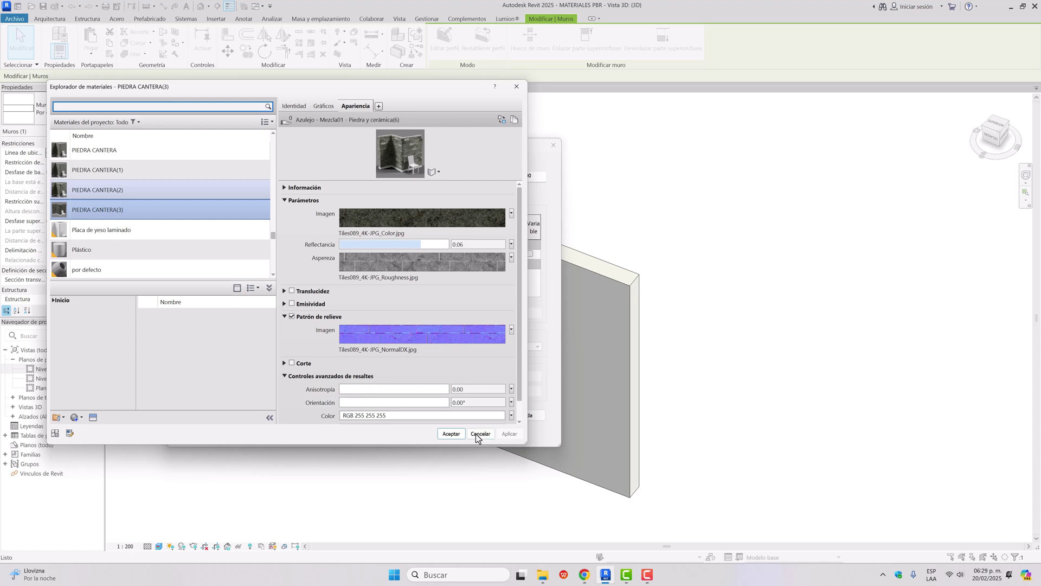
pyautogui.click(451, 434)
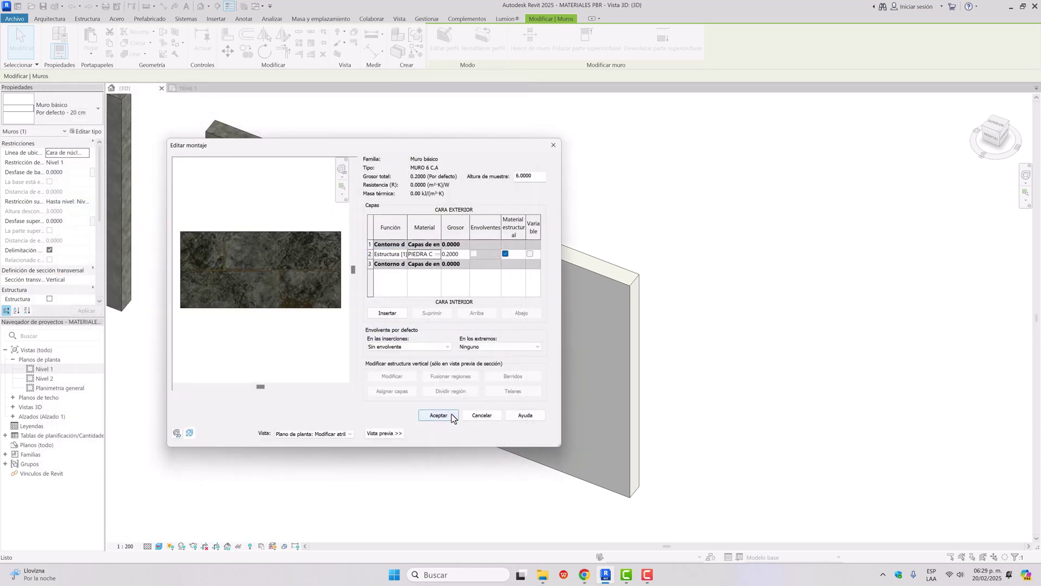
pyautogui.click(438, 415)
pyautogui.click(533, 434)
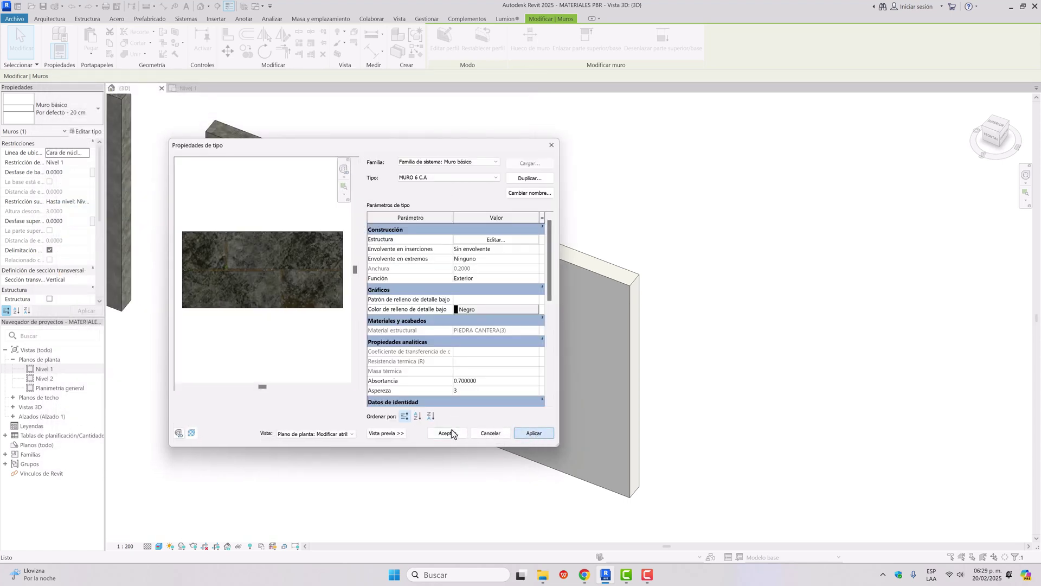
pyautogui.click(452, 434)
pyautogui.click(731, 386)
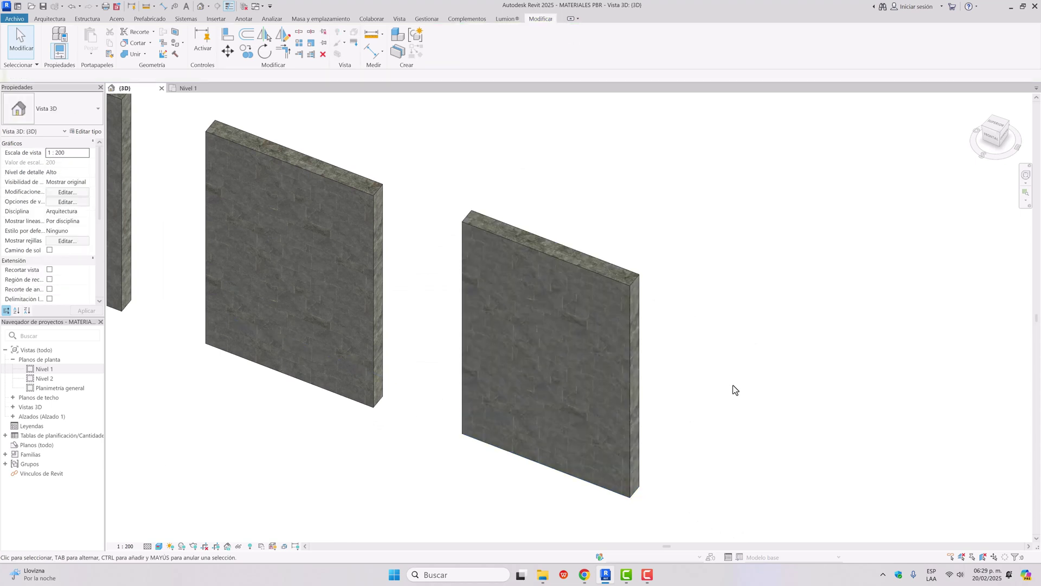
# Step: Open the material browser on PIEDRA CANTERA(3) with the MURO 6 C.A wall's surface in close view
pyautogui.scroll(5, 401, 298)
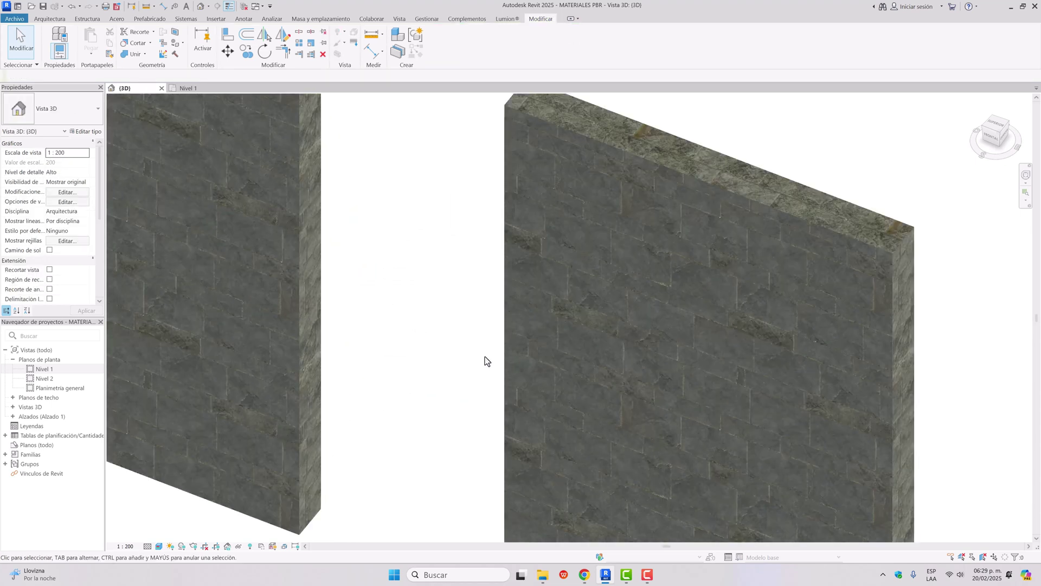
pyautogui.moveTo(486, 358); pyautogui.dragTo(304, 281, button='middle')
pyautogui.moveTo(441, 332); pyautogui.dragTo(516, 330, button='middle')
pyautogui.scroll(3, 515, 331)
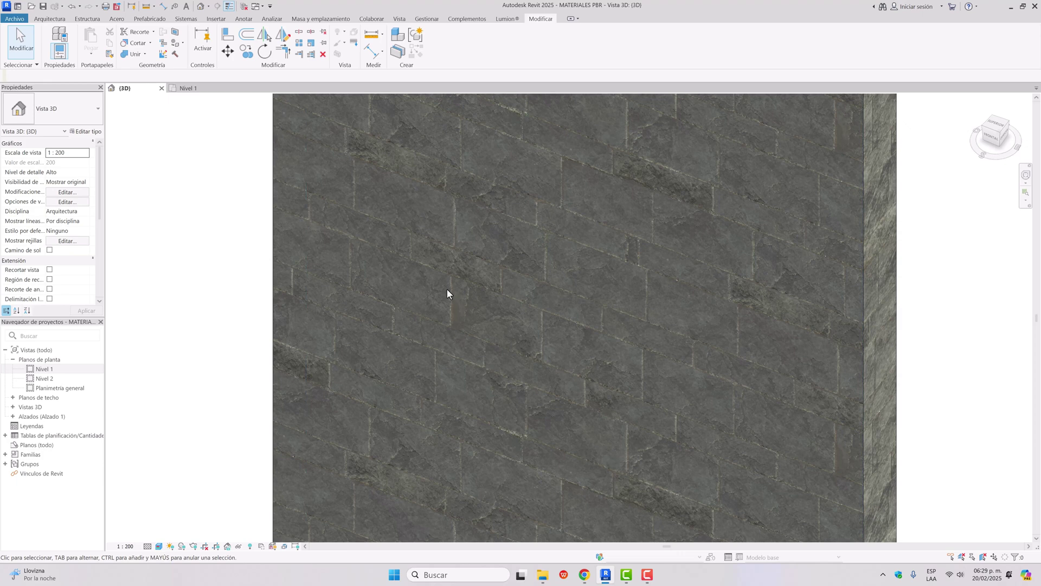
pyautogui.press('m')
pyautogui.press('a')
pyautogui.press('t')
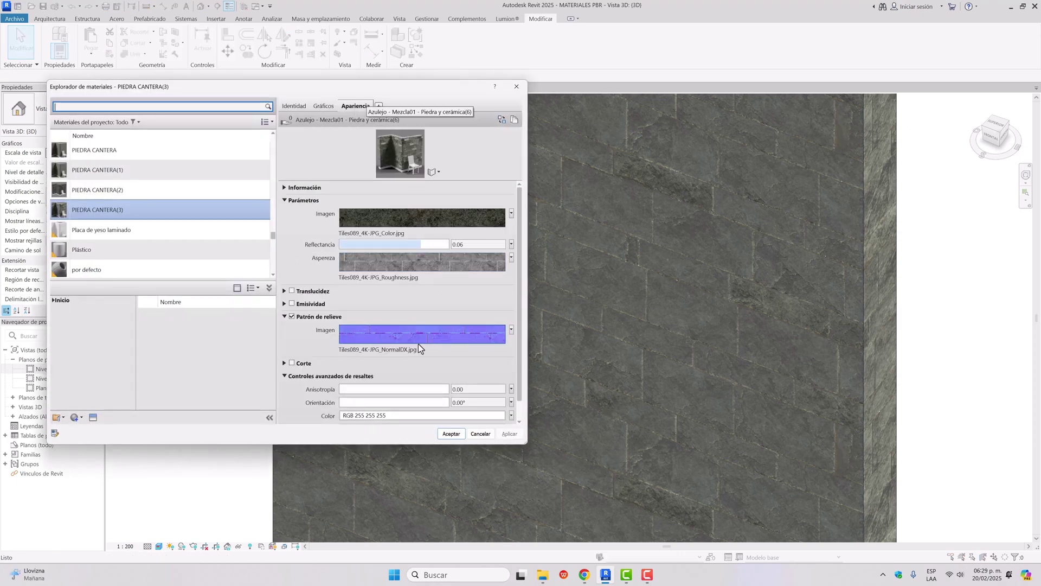
# Step: Use Tiles089_4K-JPG_Displacement.jpg as the color image in PIEDRA CANTERA(3)'s advanced highlight controls
pyautogui.scroll(-4, 393, 369)
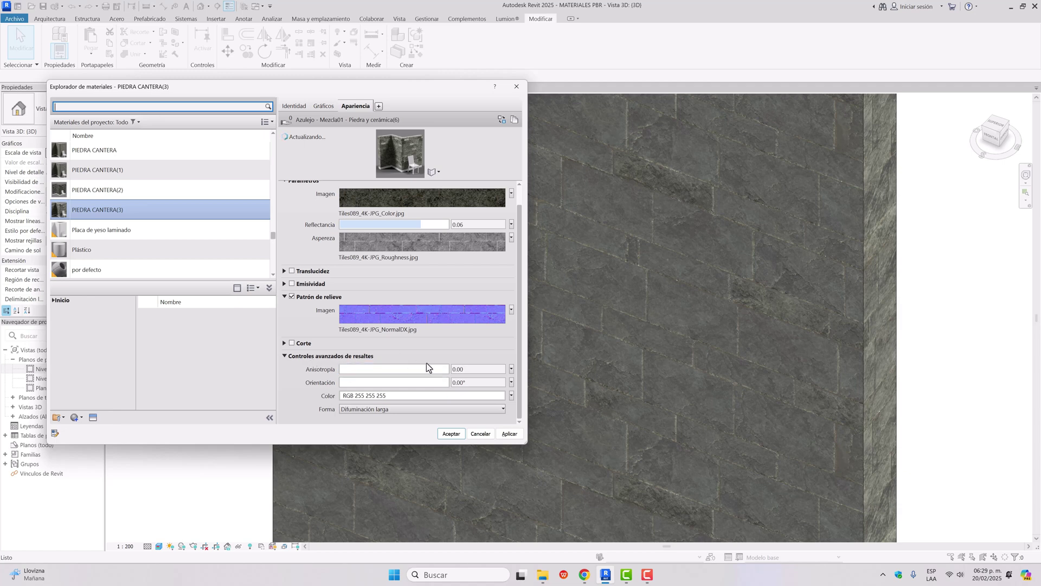
pyautogui.click(512, 396)
pyautogui.click(458, 417)
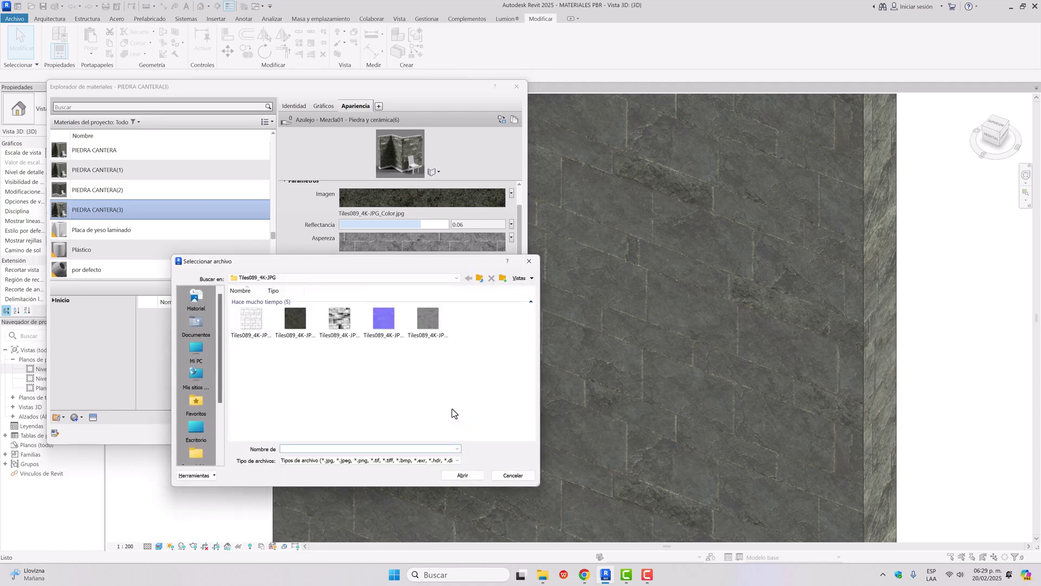
pyautogui.click(339, 323)
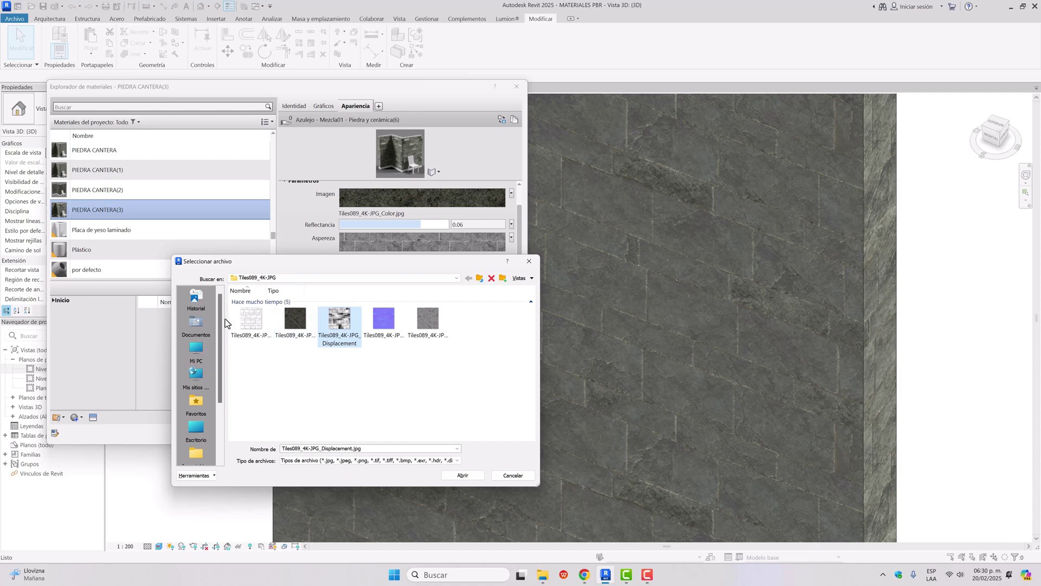
pyautogui.click(250, 320)
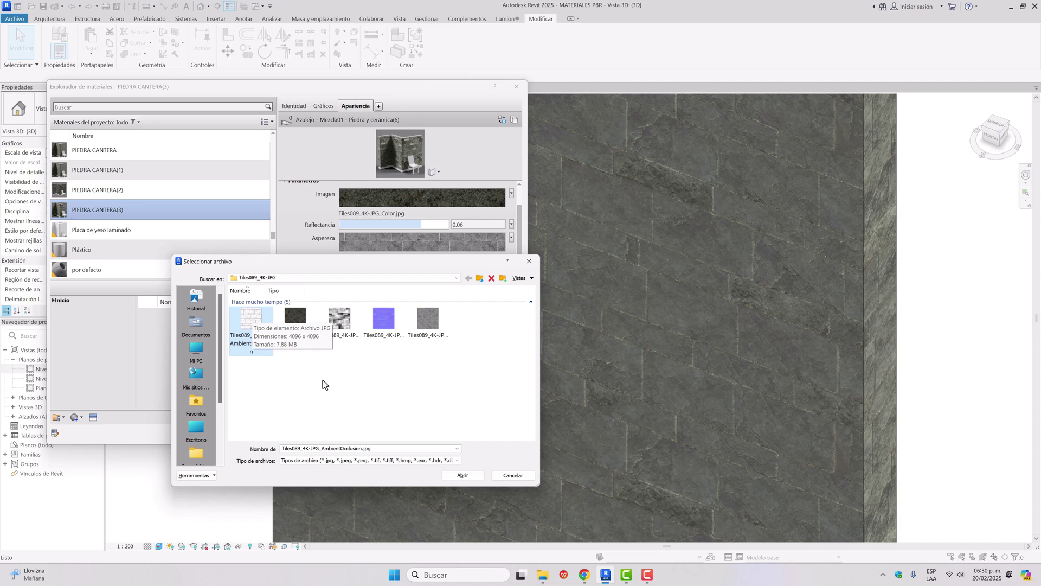
pyautogui.click(332, 341)
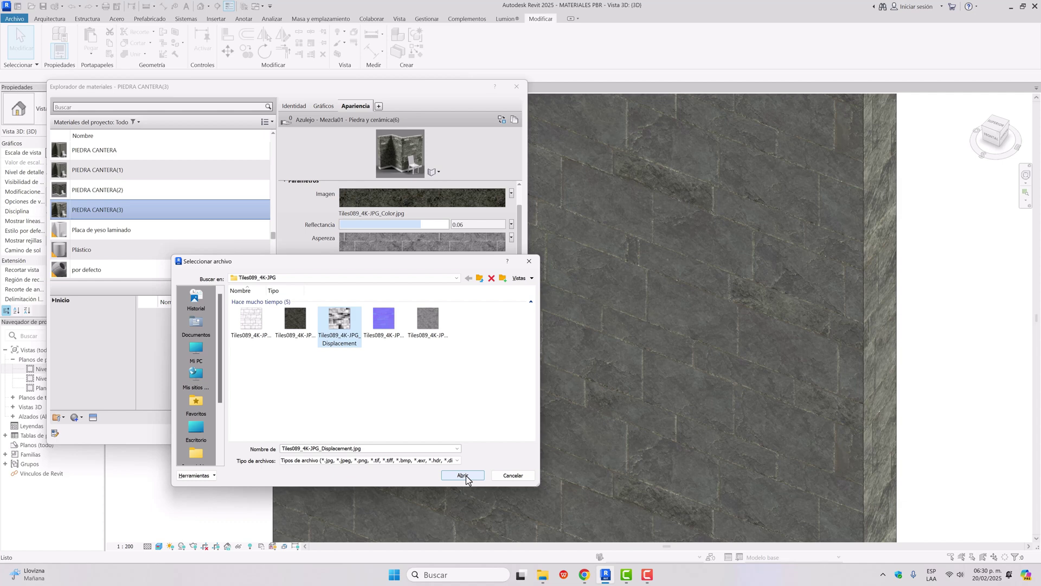
pyautogui.click(464, 476)
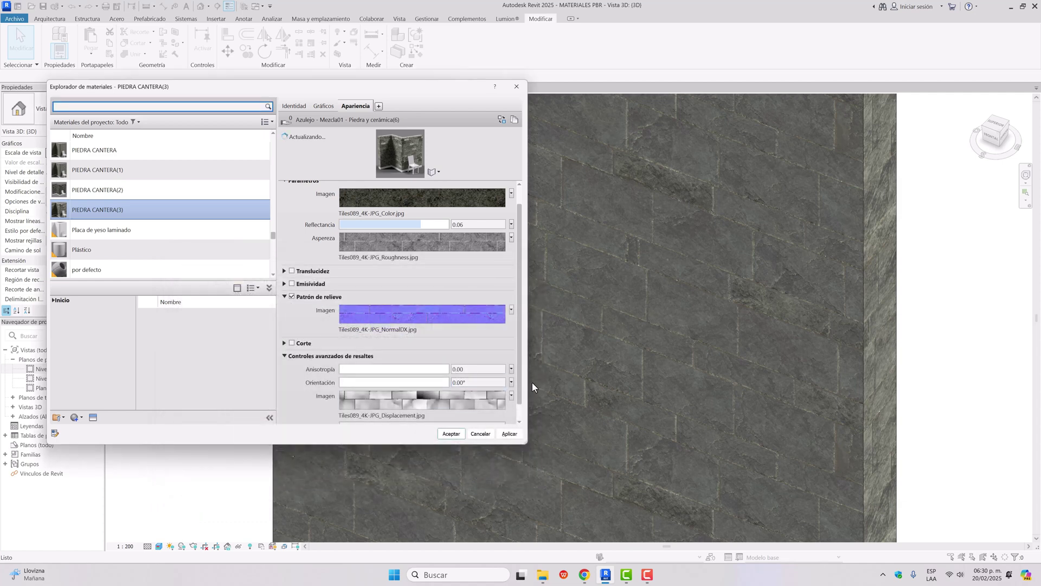
# Step: Set the displacement texture's sample size to 1.30 m wide and 1.30 m high, applying and accepting the material changes
pyautogui.scroll(-2, 520, 400)
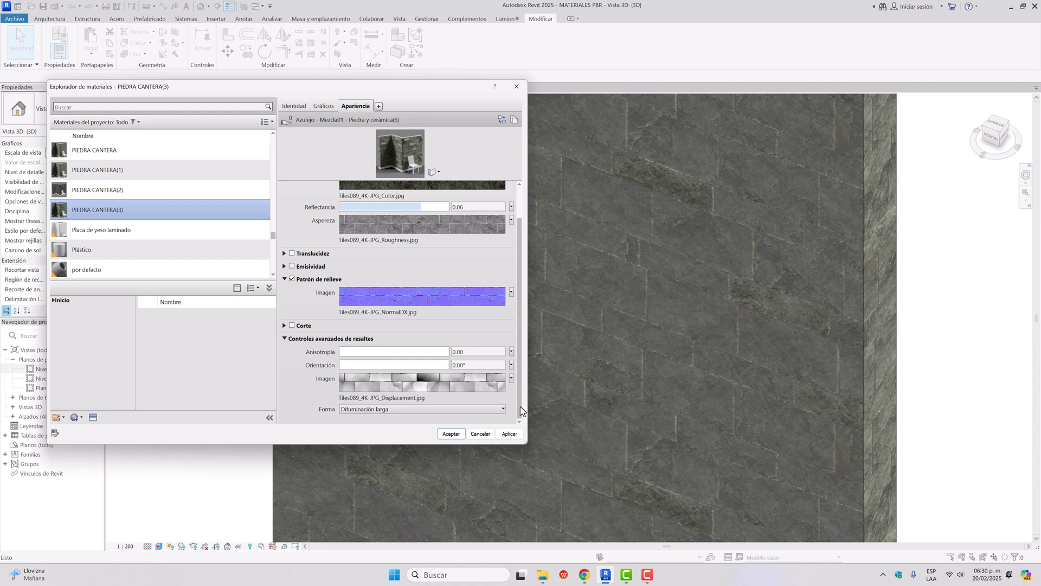
pyautogui.click(385, 386)
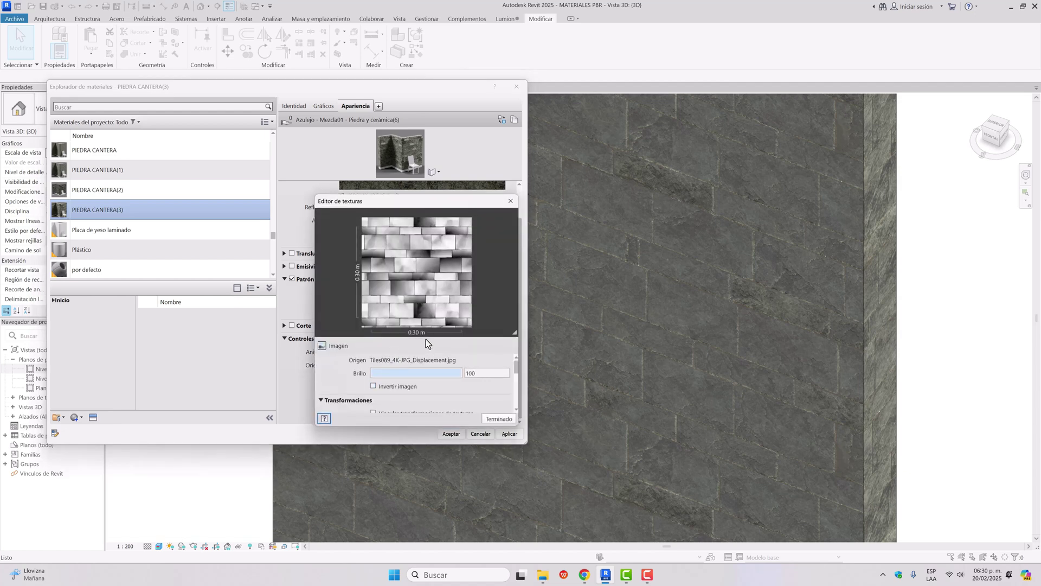
pyautogui.moveTo(515, 371); pyautogui.dragTo(515, 408)
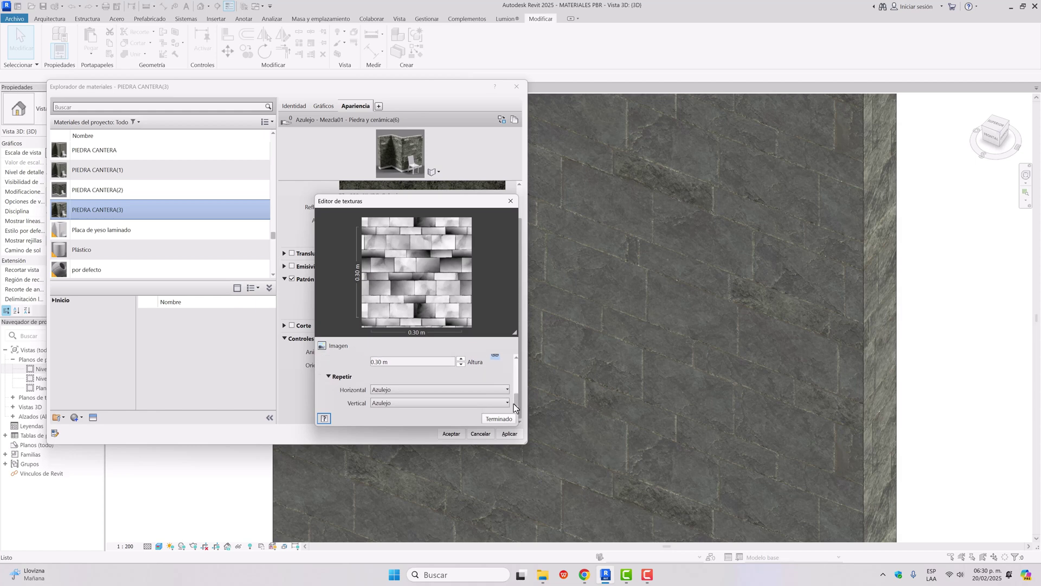
pyautogui.scroll(3, 517, 401)
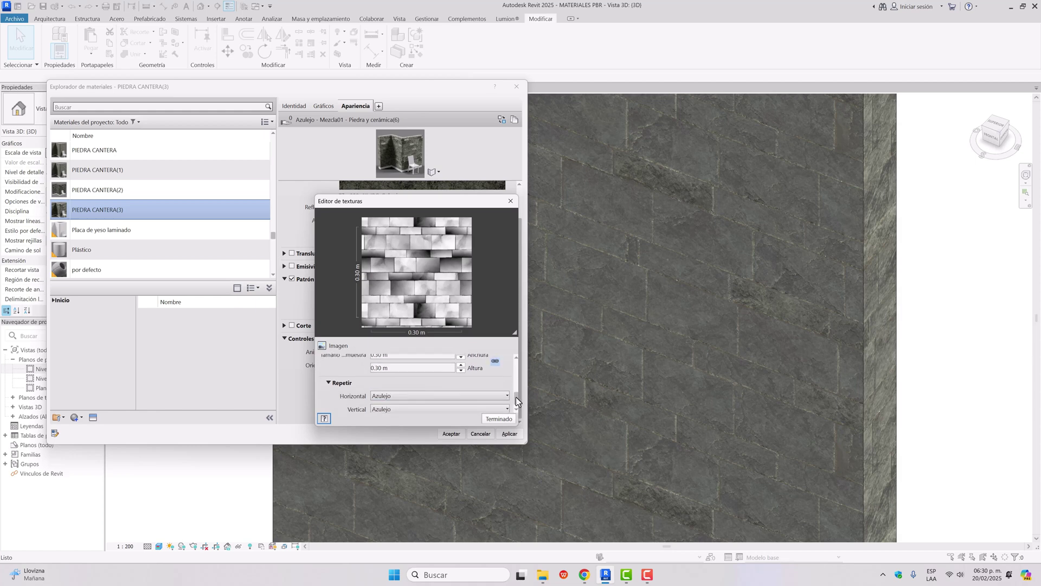
pyautogui.click(389, 391)
pyautogui.doubleClick(395, 391)
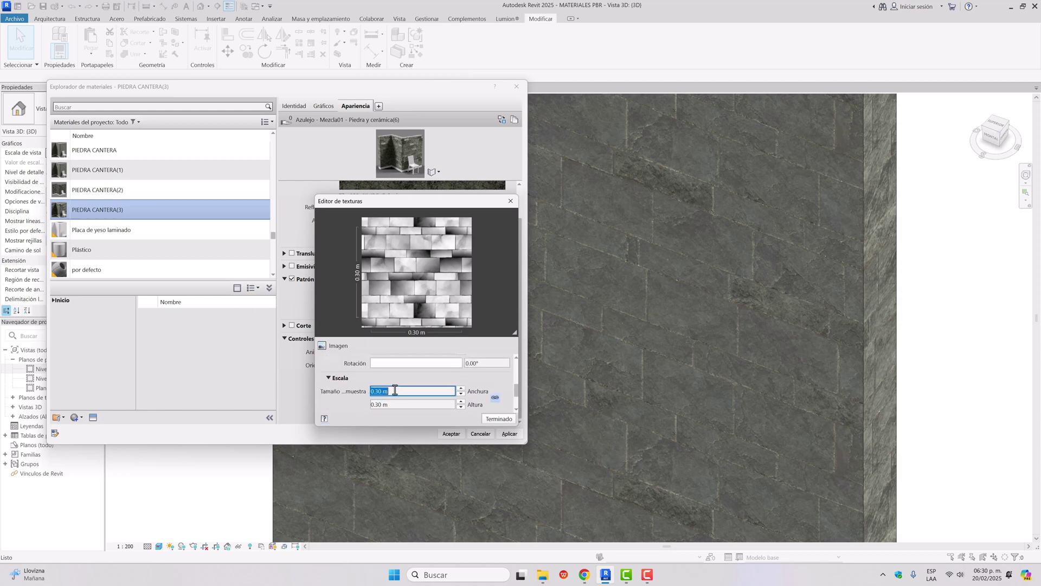
pyautogui.write('1.3')
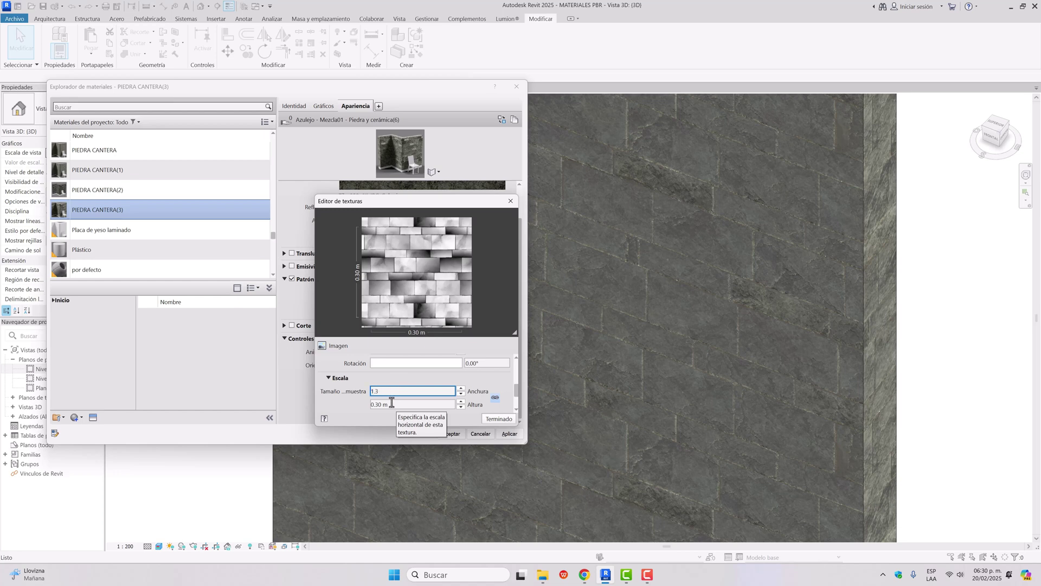
pyautogui.doubleClick(390, 404)
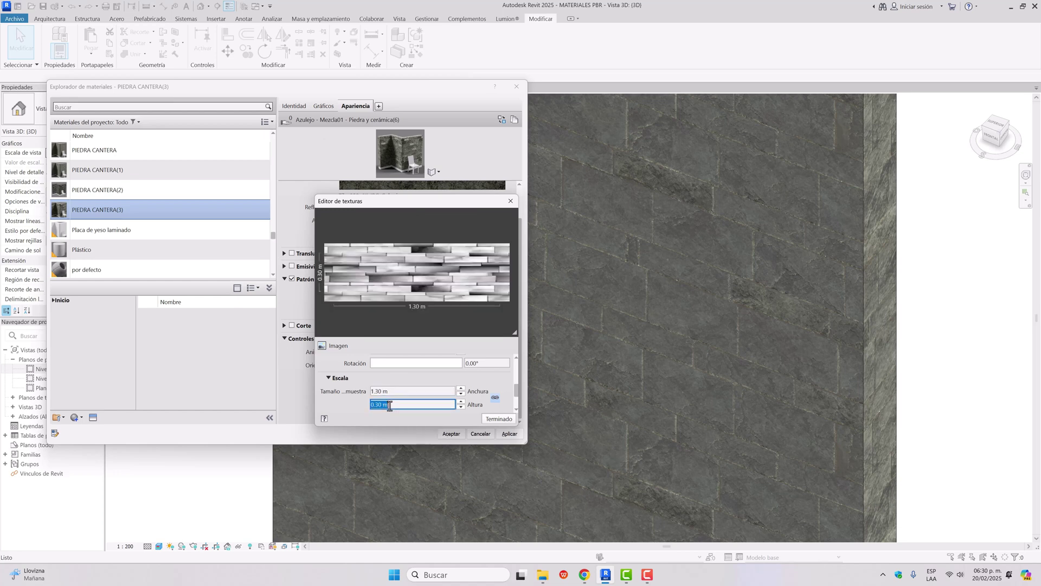
pyautogui.write('1.3')
pyautogui.press('Return')
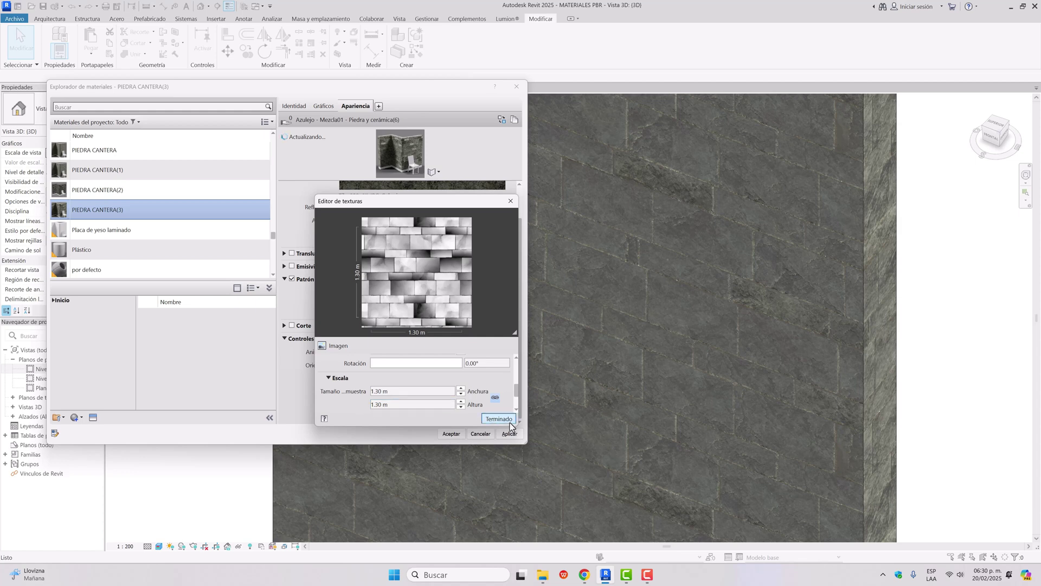
pyautogui.click(499, 419)
pyautogui.click(509, 433)
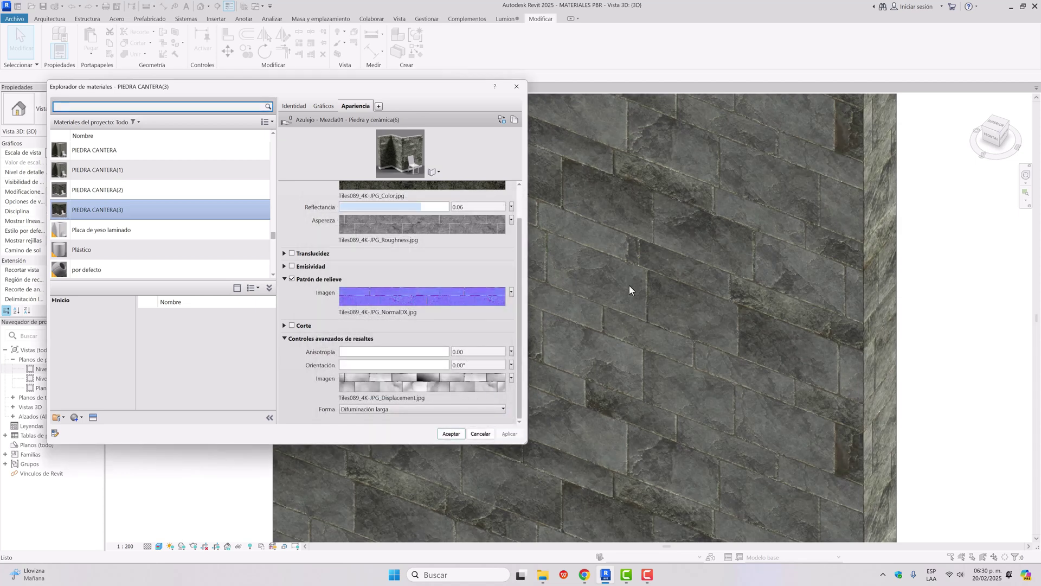
pyautogui.click(450, 433)
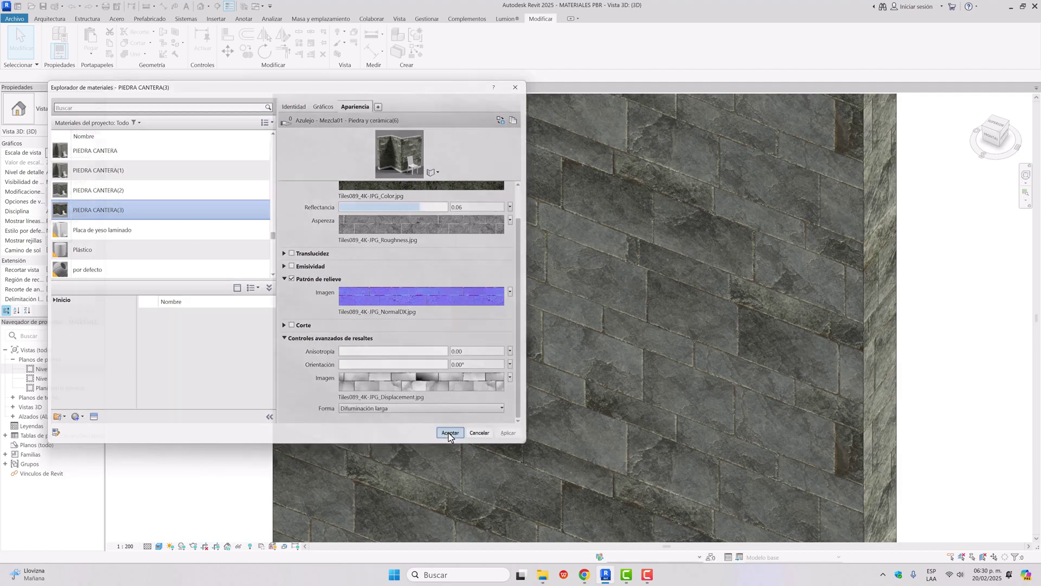
# Step: Compare the MURO 6 C.A wall's stone texture with the other walls in the row, both at an angle and from the front
pyautogui.scroll(-5, 512, 396)
pyautogui.click(388, 396)
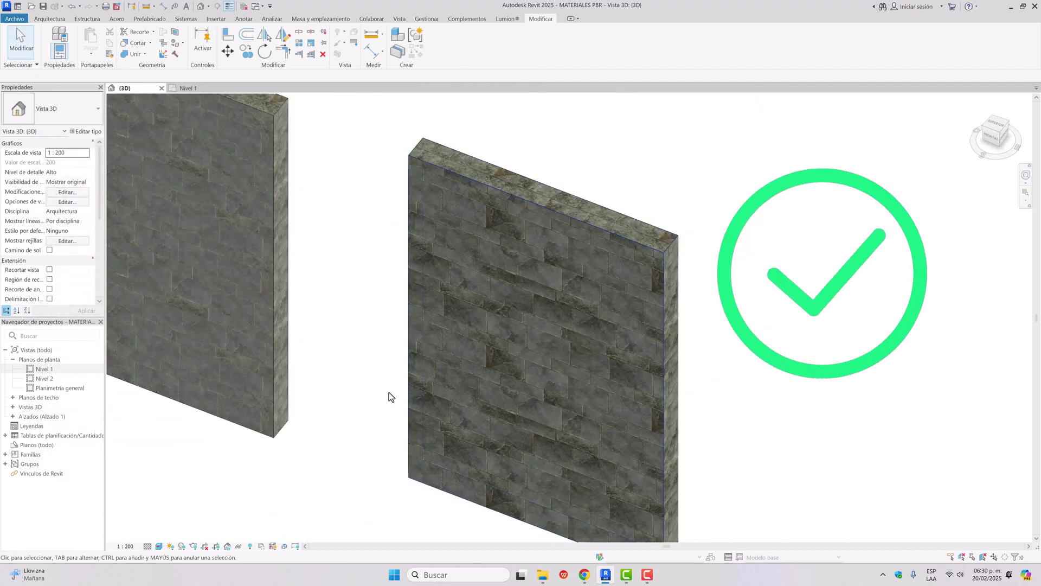
pyautogui.moveTo(374, 401); pyautogui.dragTo(344, 328, button='middle')
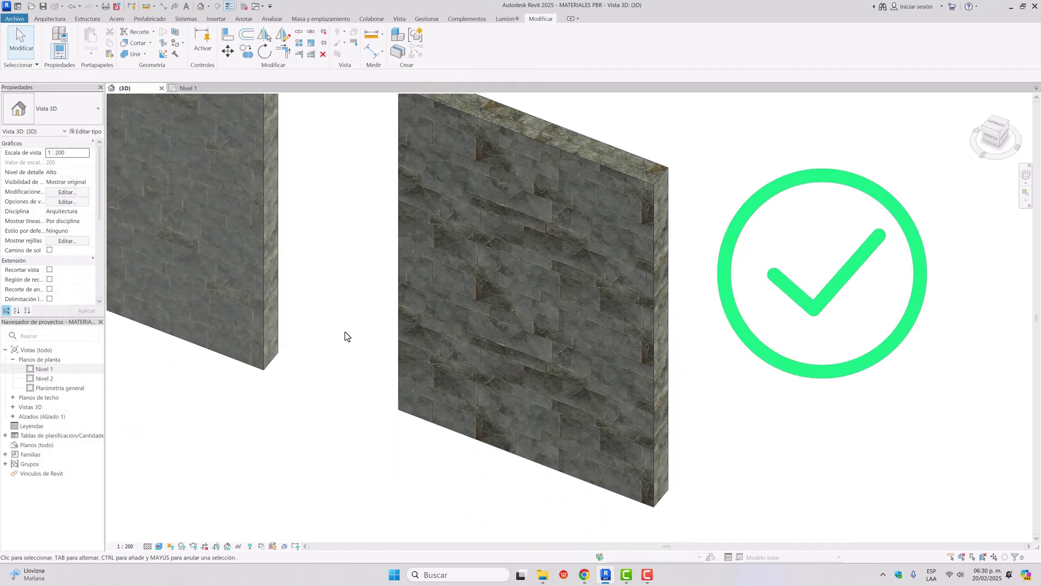
pyautogui.scroll(-2, 325, 391)
pyautogui.keyDown('shift'); pyautogui.moveTo(326, 391); pyautogui.dragTo(490, 256, button='middle'); pyautogui.keyUp('shift')
pyautogui.moveTo(495, 347); pyautogui.dragTo(483, 383, button='middle')
pyautogui.scroll(5, 397, 362)
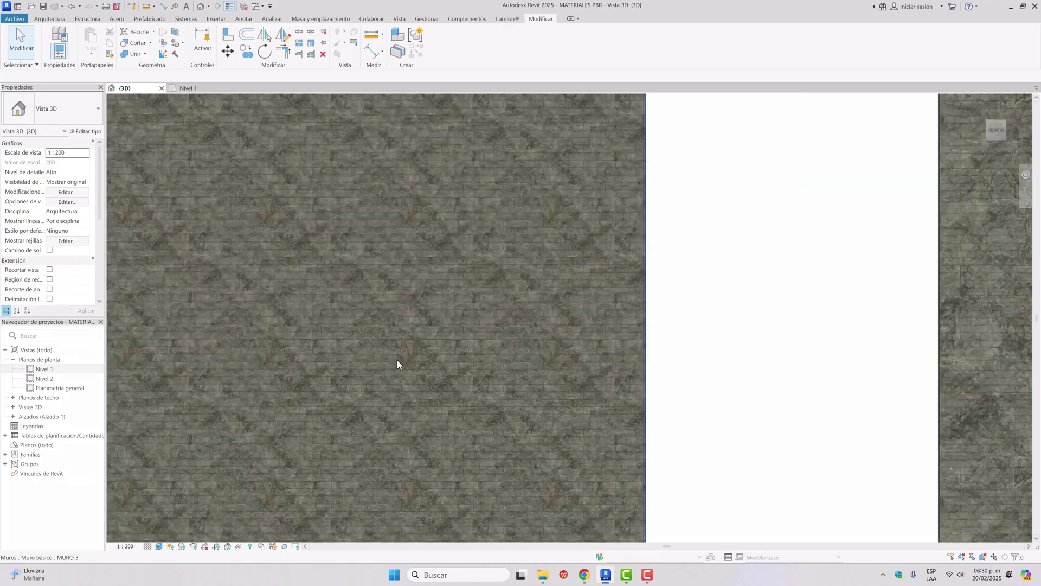
pyautogui.scroll(-6, 397, 360)
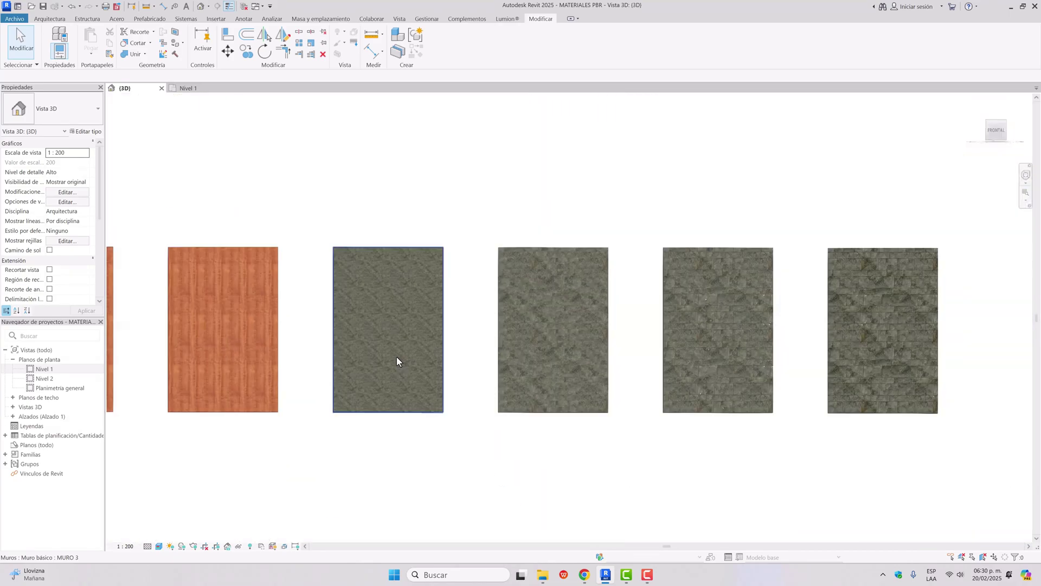
pyautogui.moveTo(638, 429); pyautogui.dragTo(419, 414, button='middle')
pyautogui.scroll(5, 535, 336)
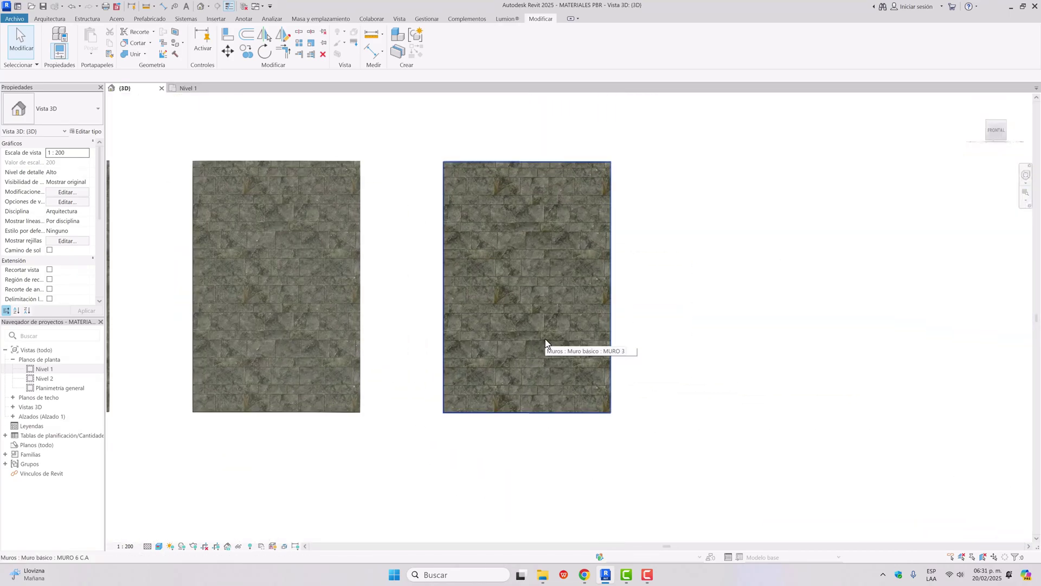
pyautogui.scroll(3, 545, 339)
pyautogui.scroll(-5, 545, 338)
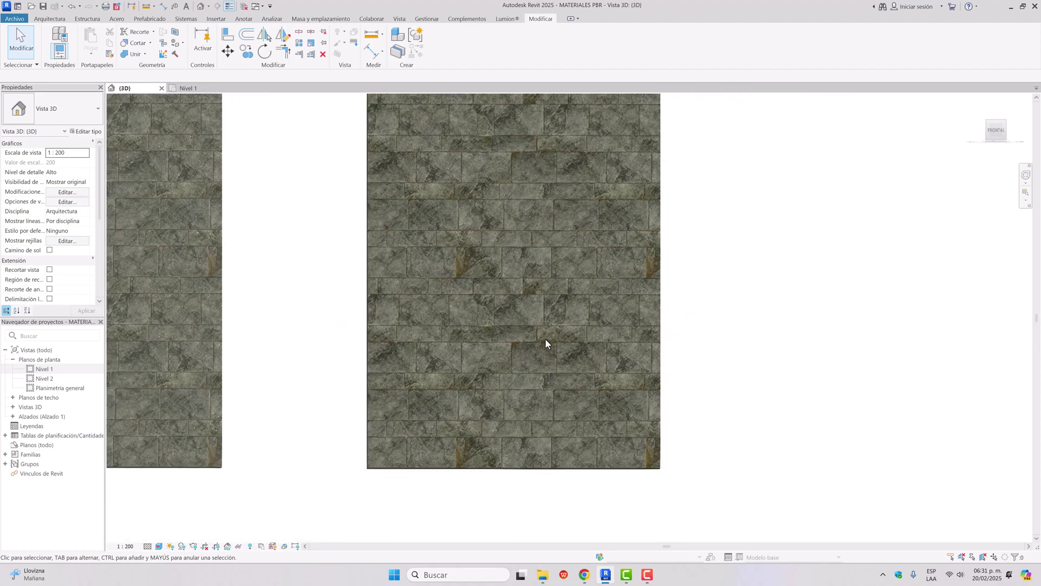
pyautogui.scroll(-4, 545, 338)
pyautogui.scroll(3, 549, 328)
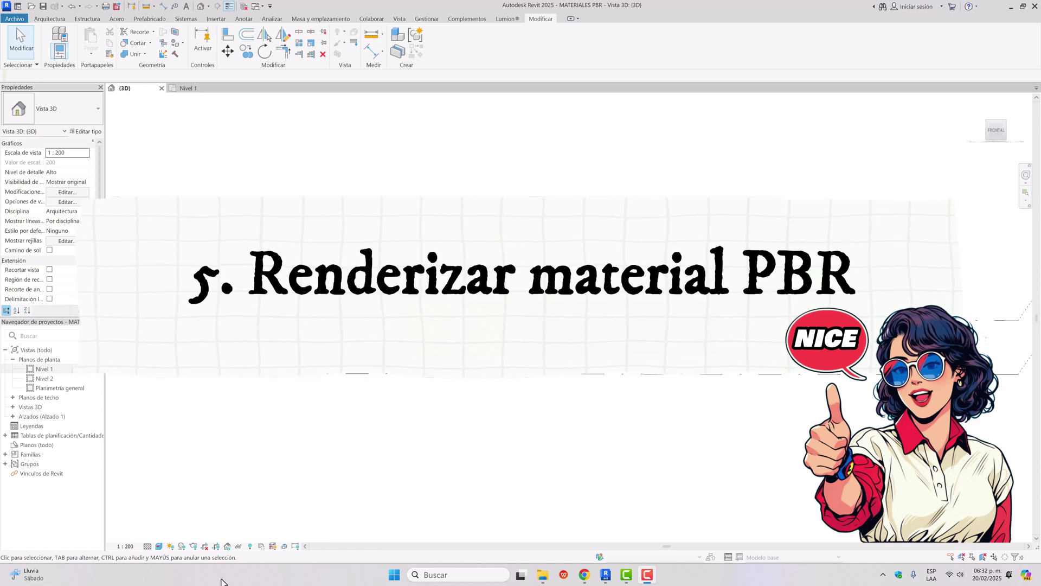
# Step: Open the rendering settings for the front-facing 3D view and place their dialog clear of the walls
pyautogui.click(193, 546)
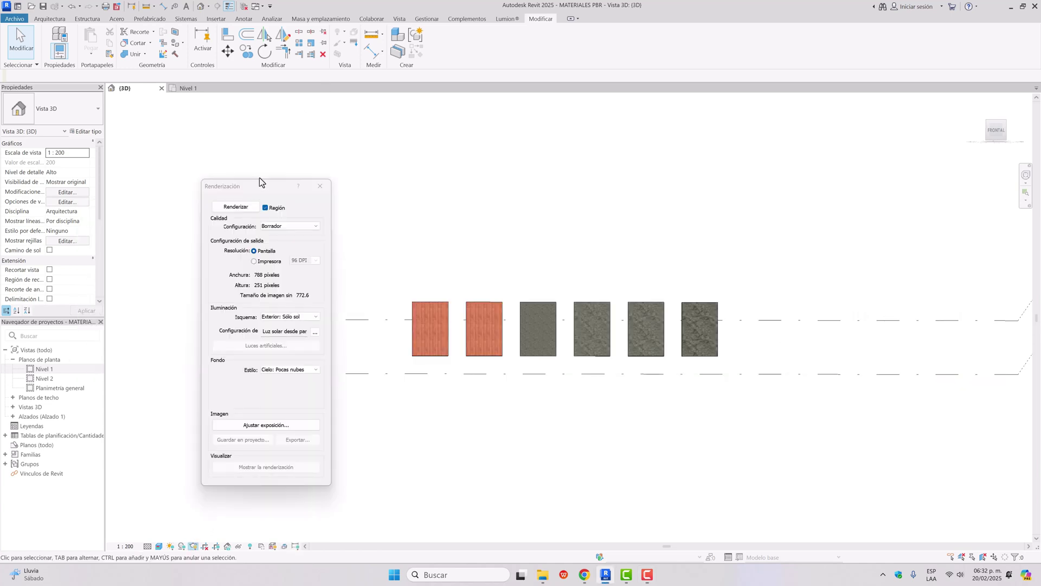
pyautogui.moveTo(260, 182); pyautogui.dragTo(332, 183)
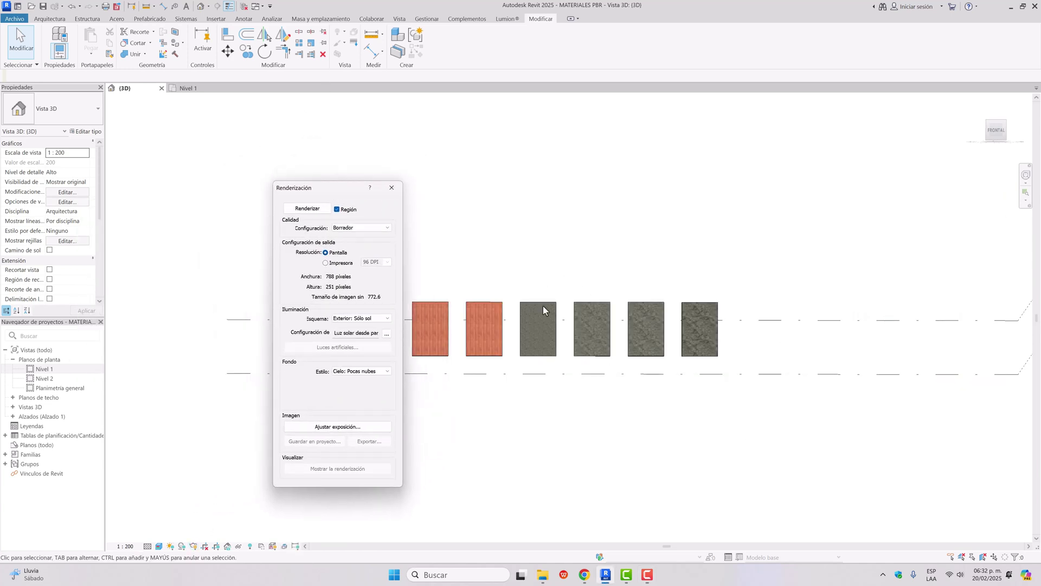
pyautogui.moveTo(324, 186); pyautogui.dragTo(295, 184)
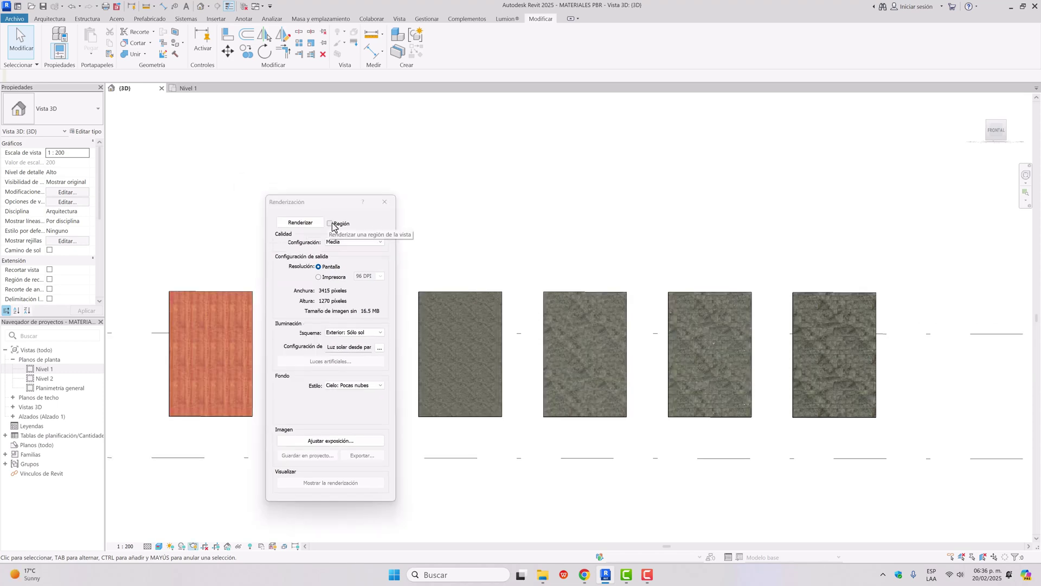
# Step: Enable region rendering and fit the render region closely around the four stone walls, leaving out the two wood walls
pyautogui.click(330, 224)
pyautogui.scroll(-5, 813, 347)
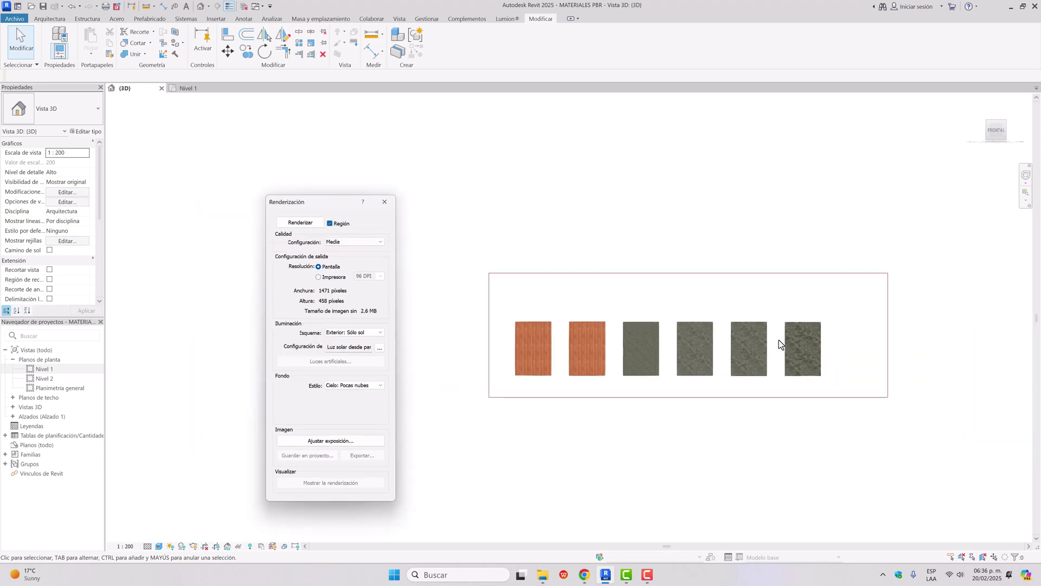
pyautogui.click(874, 329)
pyautogui.moveTo(874, 327); pyautogui.dragTo(826, 339)
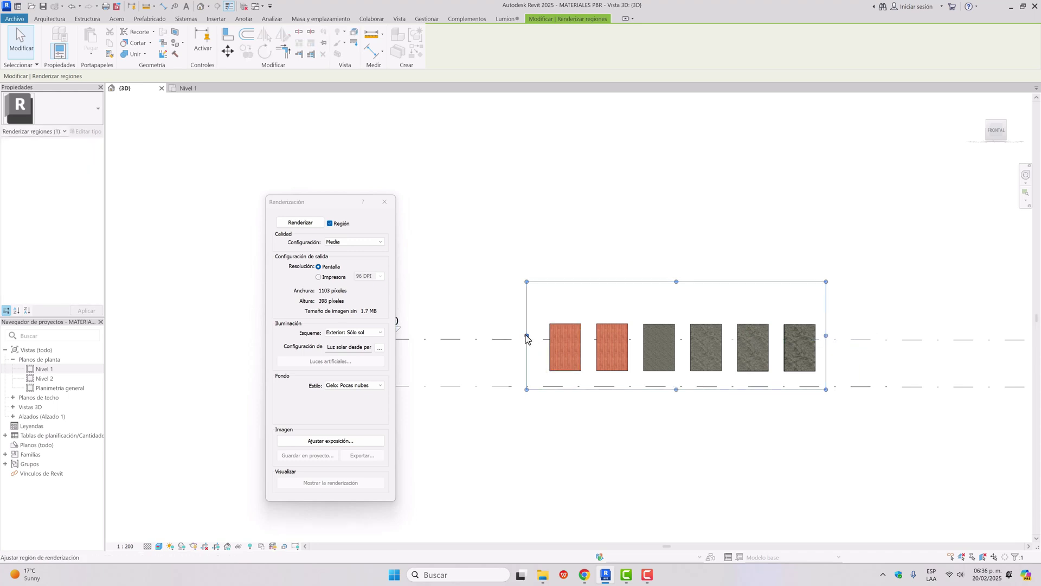
pyautogui.moveTo(528, 339); pyautogui.dragTo(638, 339)
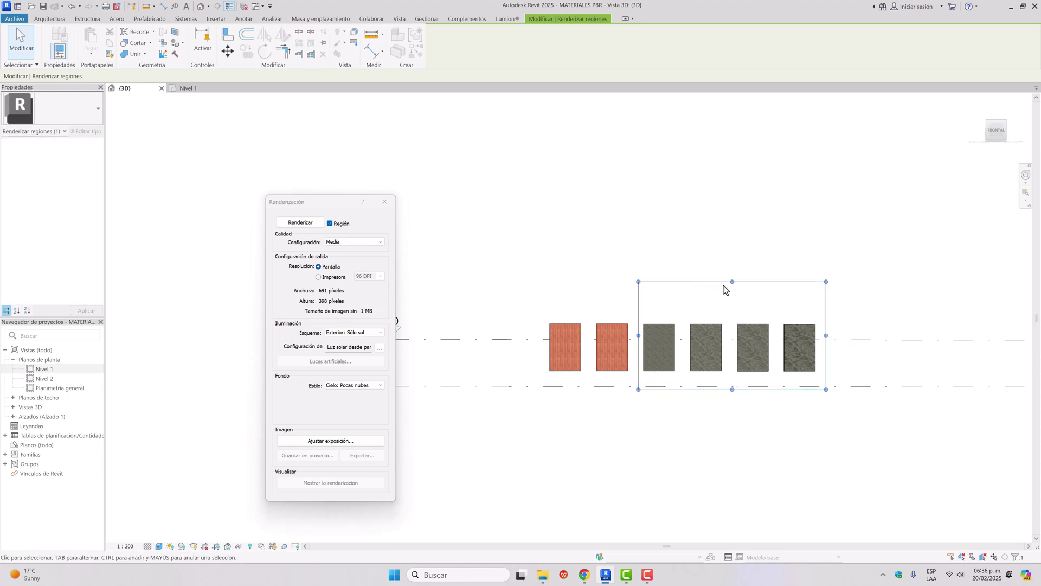
pyautogui.moveTo(732, 281); pyautogui.dragTo(734, 320)
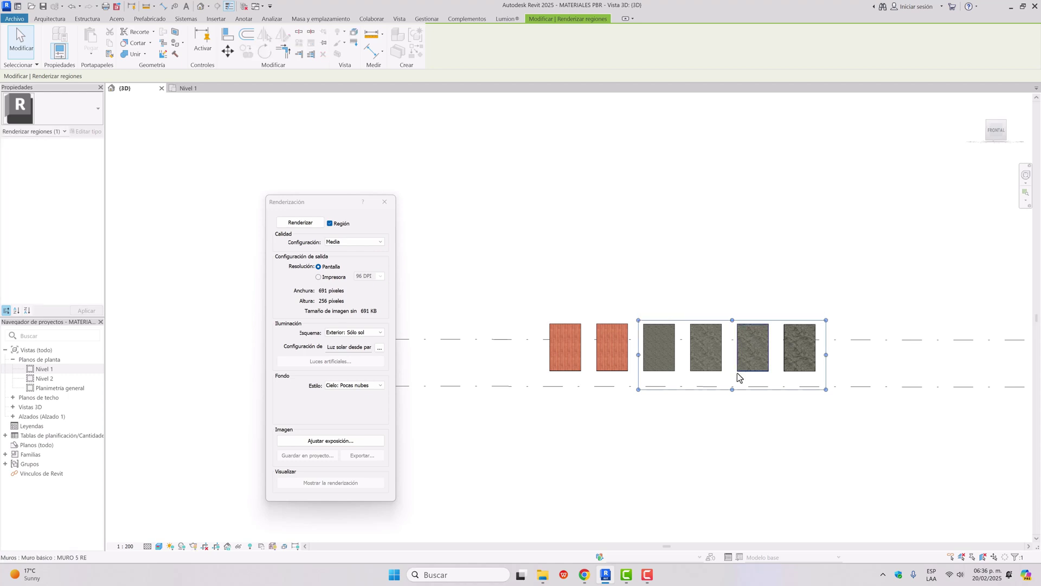
pyautogui.moveTo(732, 389); pyautogui.dragTo(732, 374)
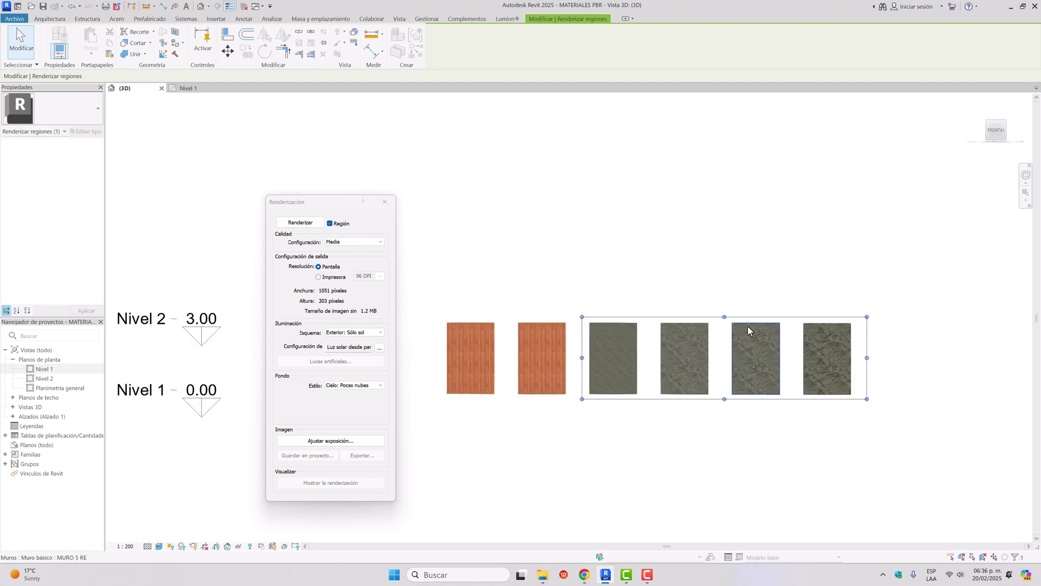
pyautogui.scroll(3, 748, 325)
pyautogui.scroll(2, 713, 274)
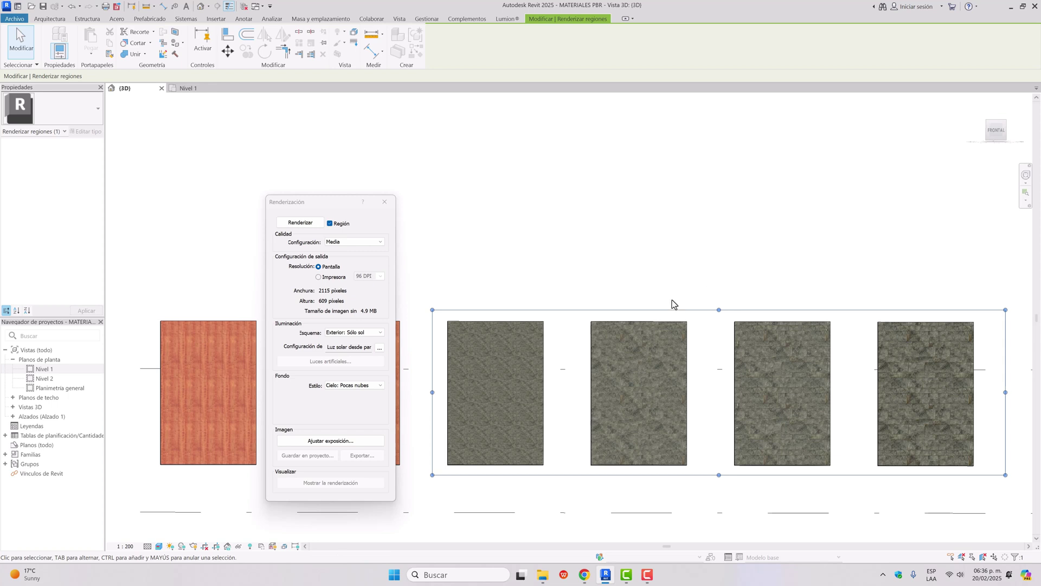
# Step: Set the render quality configuration to Alta and review the exposure control settings
pyautogui.click(362, 243)
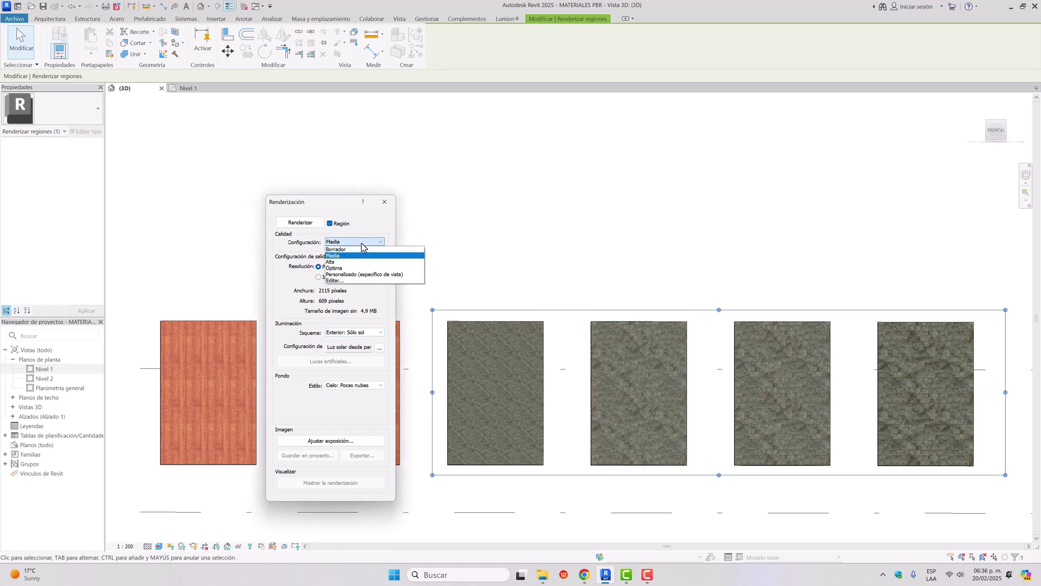
pyautogui.click(350, 249)
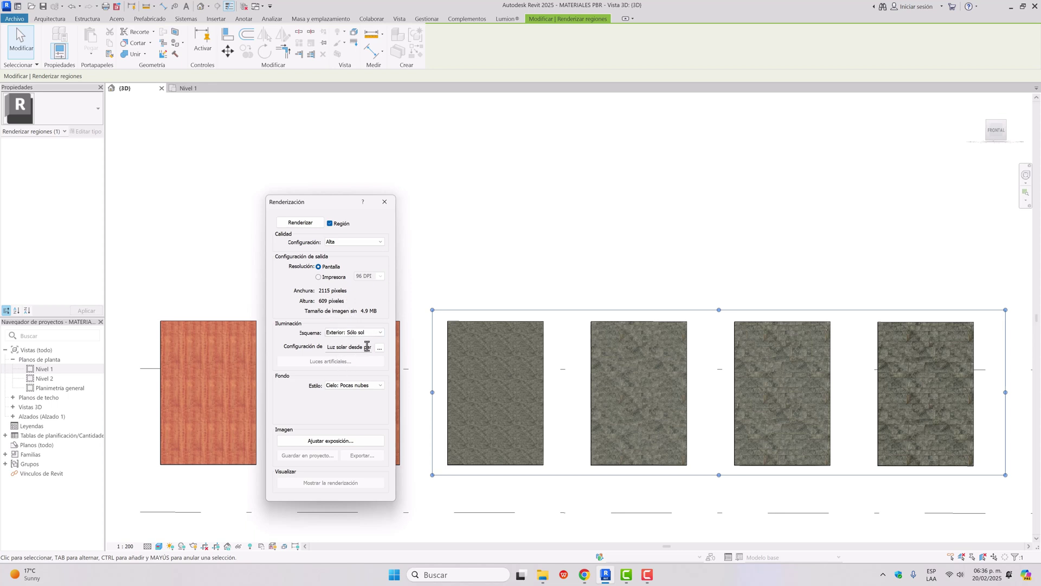
pyautogui.click(335, 441)
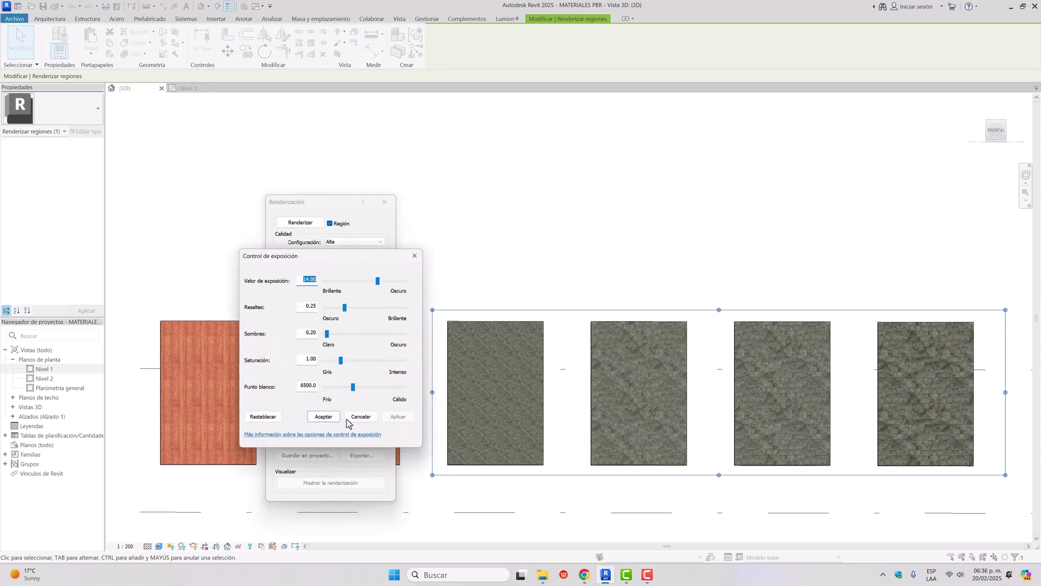
pyautogui.click(417, 257)
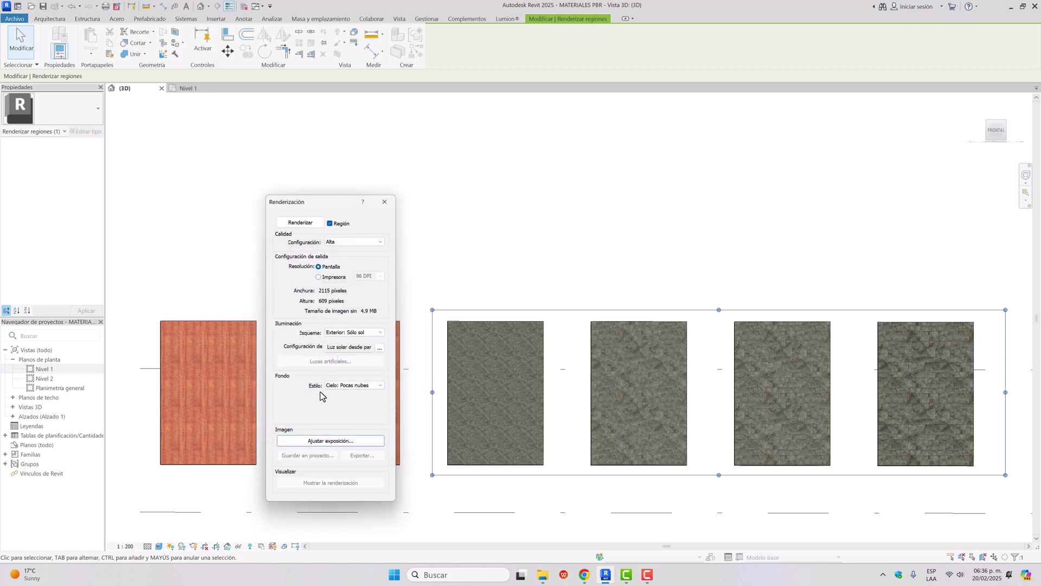
# Step: Change the render background style to Color and set that color to white (Blanco)
pyautogui.click(357, 386)
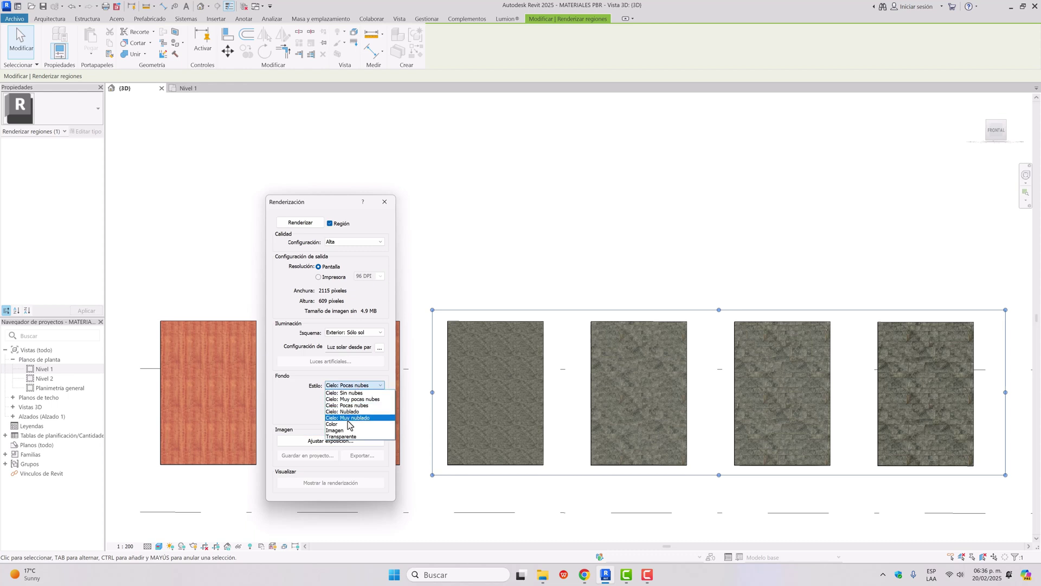
pyautogui.click(347, 424)
pyautogui.click(347, 404)
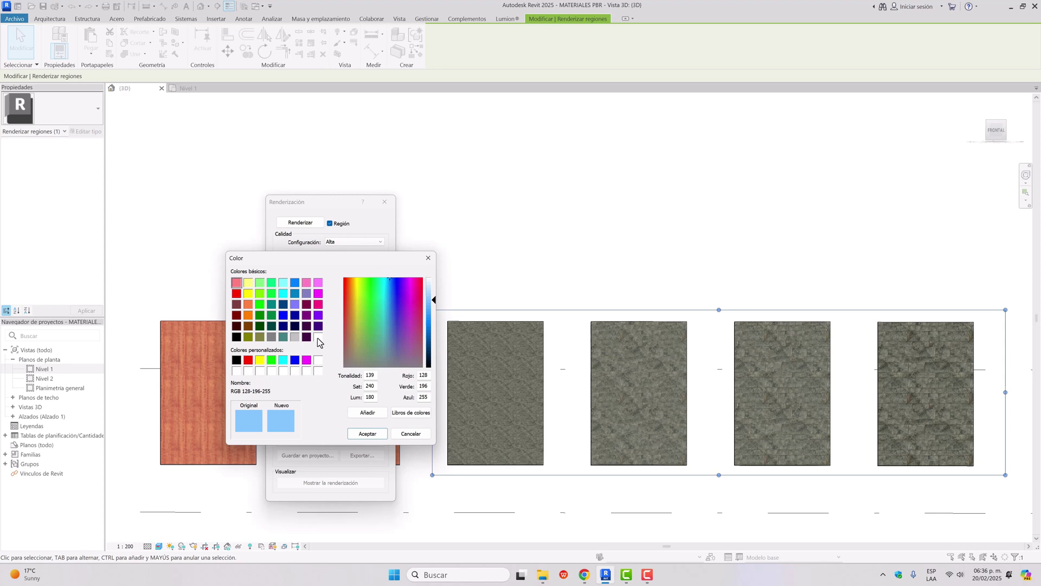
pyautogui.click(319, 336)
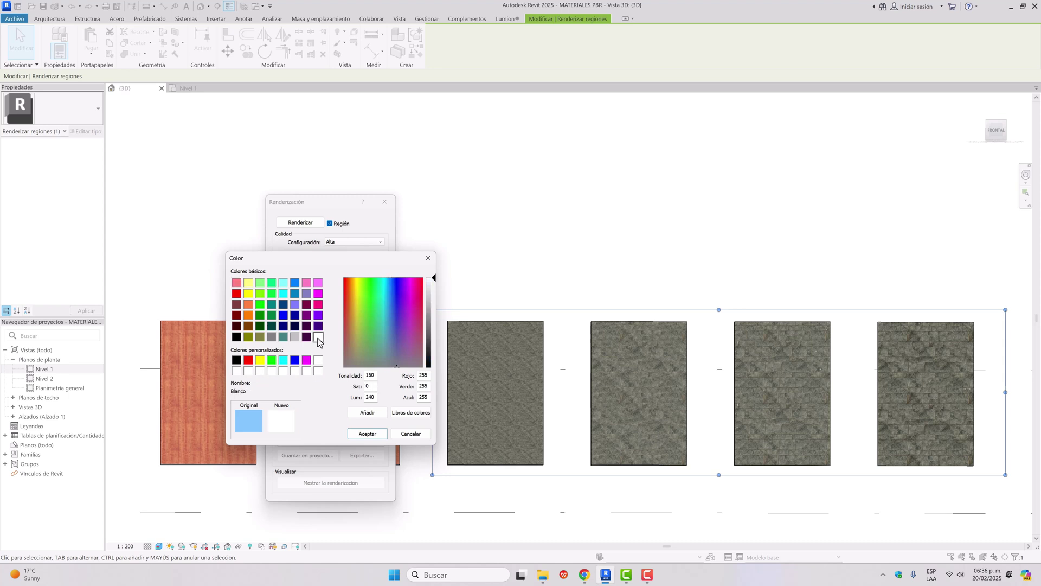
pyautogui.click(367, 433)
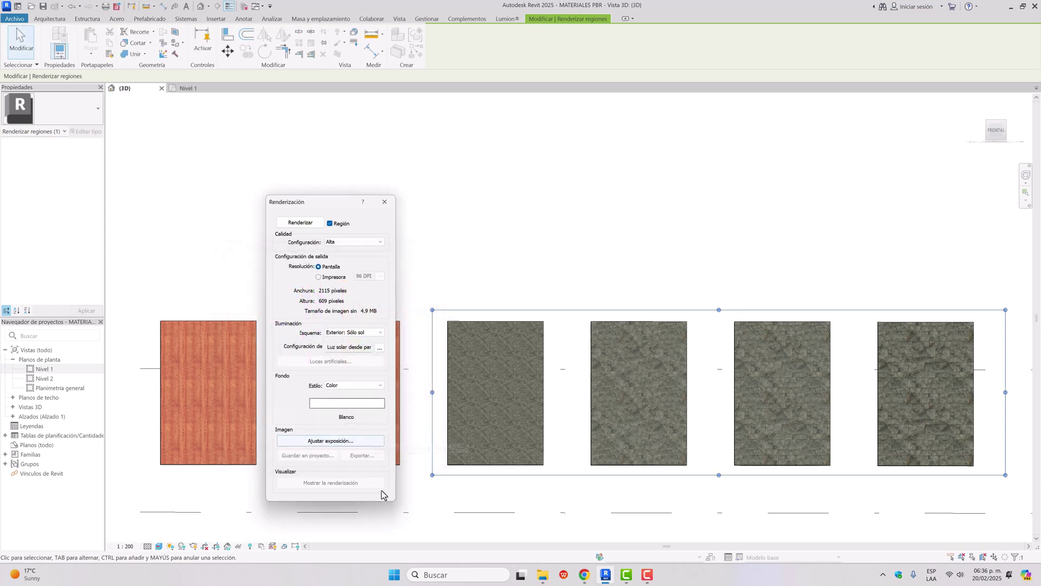
# Step: Render the region with the four stone walls and move the rendering dialog clear of the resulting image
pyautogui.click(309, 226)
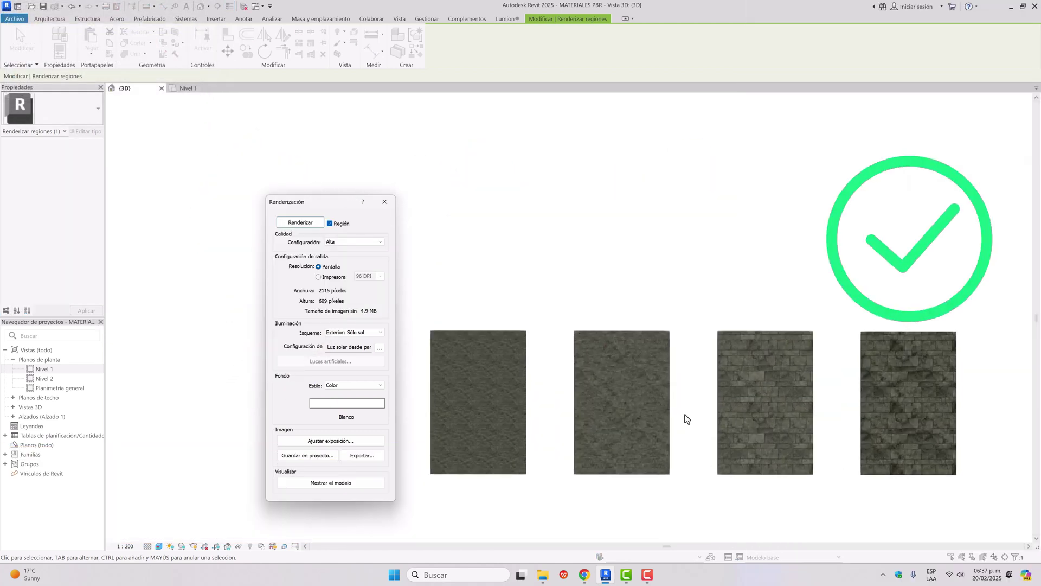
pyautogui.scroll(1, 684, 414)
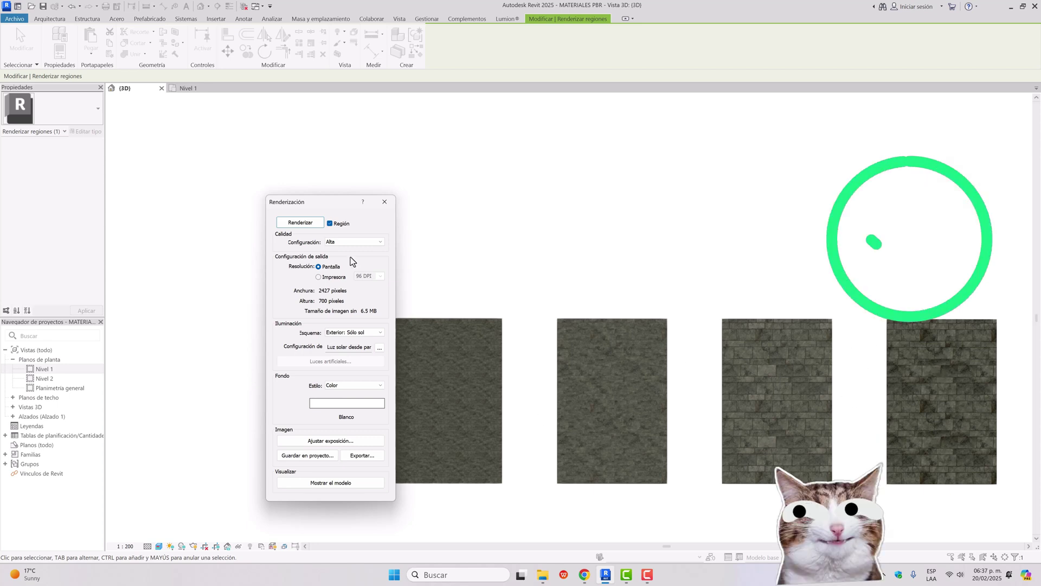
pyautogui.moveTo(314, 204); pyautogui.dragTo(263, 192)
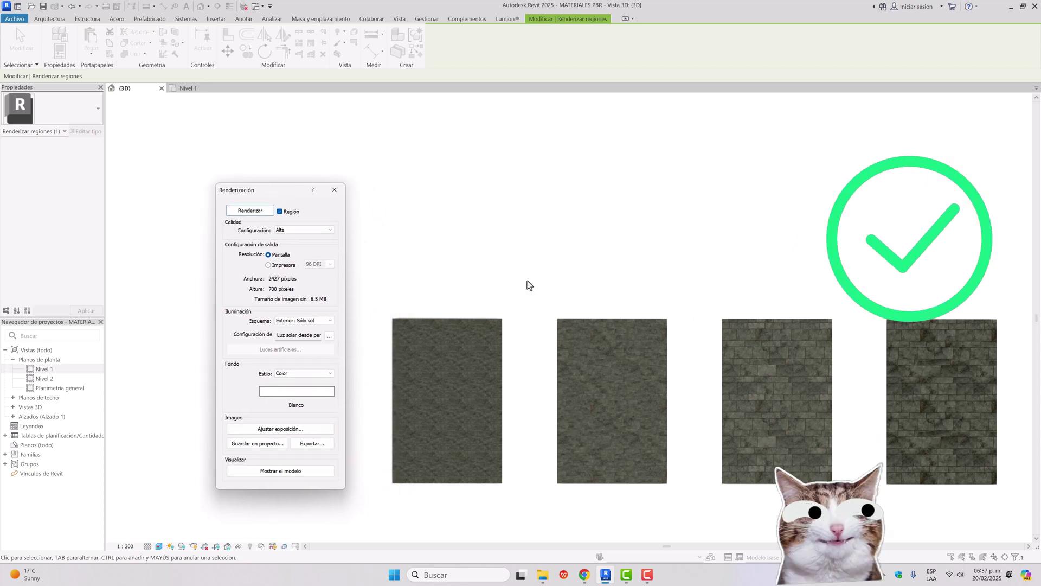